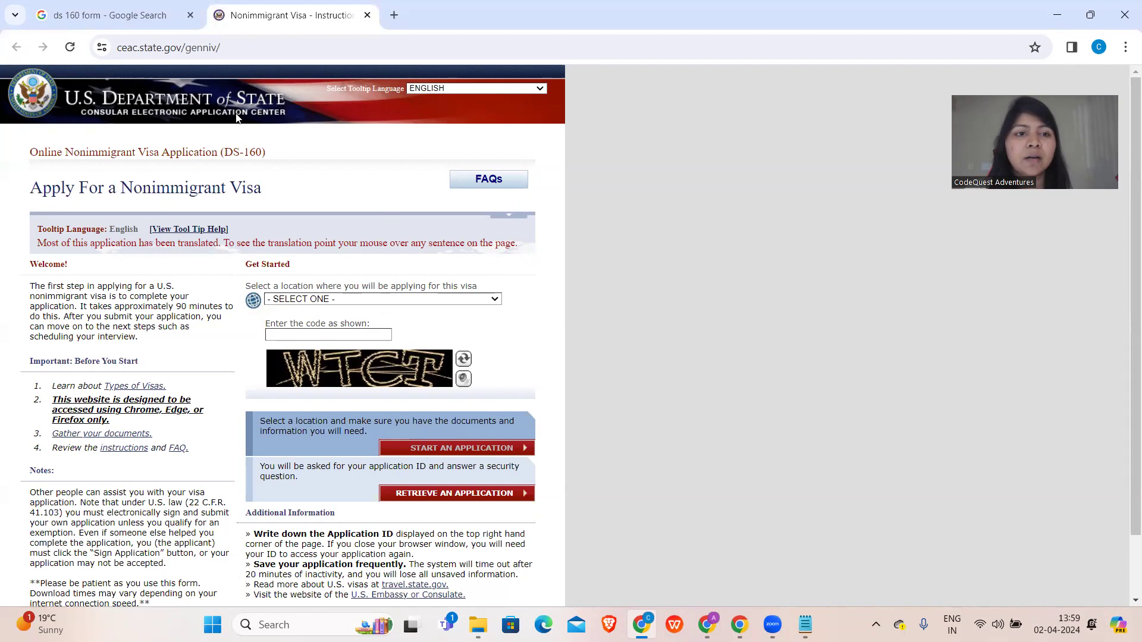
# - Open the DS-160 start page from the 'ds 160 form' Google search results
pyautogui.click(256, 47)
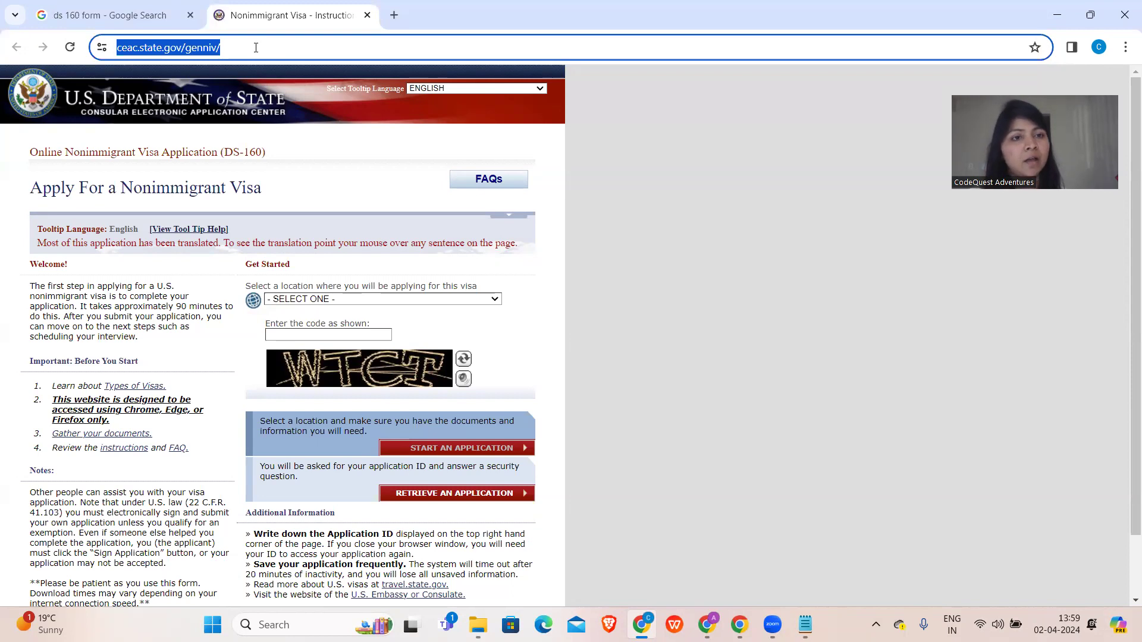
pyautogui.click(256, 47)
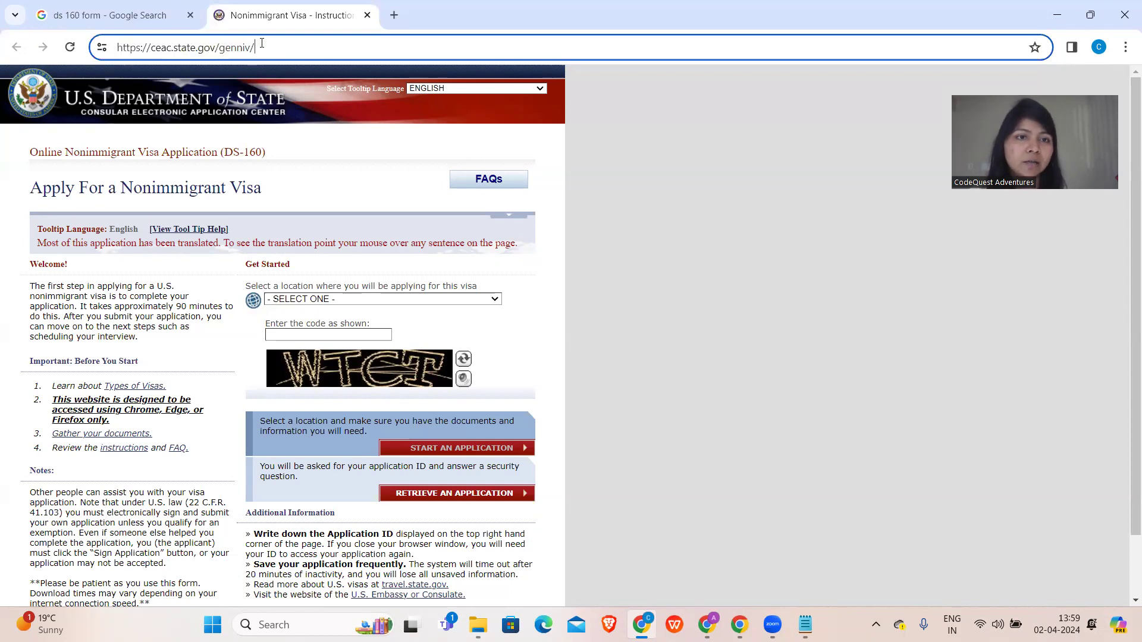
pyautogui.moveTo(262, 43); pyautogui.dragTo(107, 39)
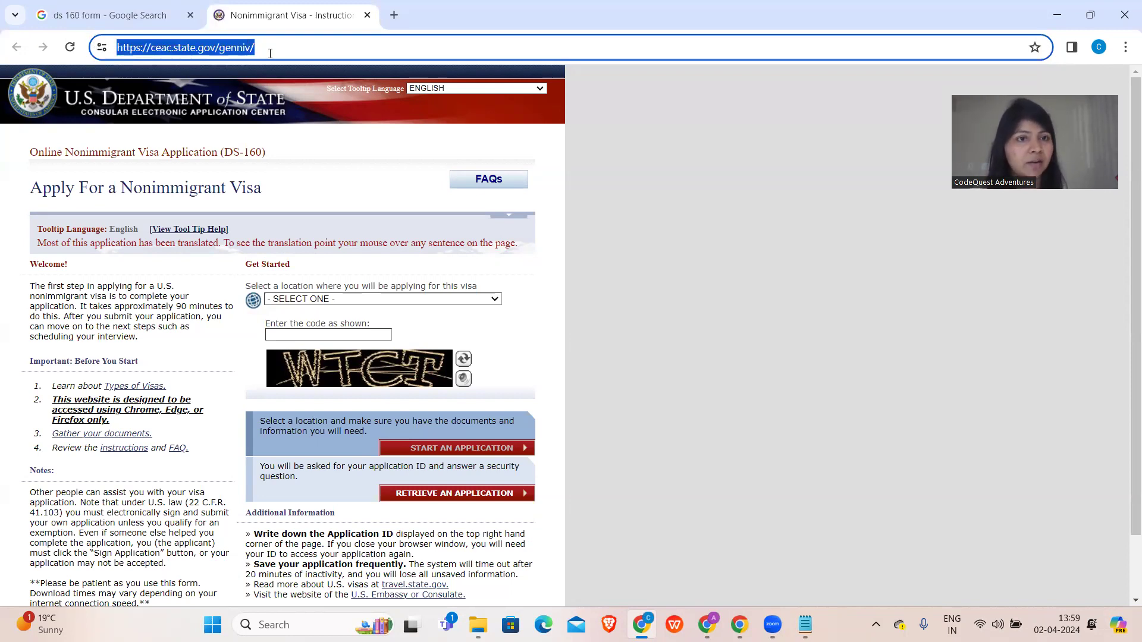
pyautogui.click(134, 17)
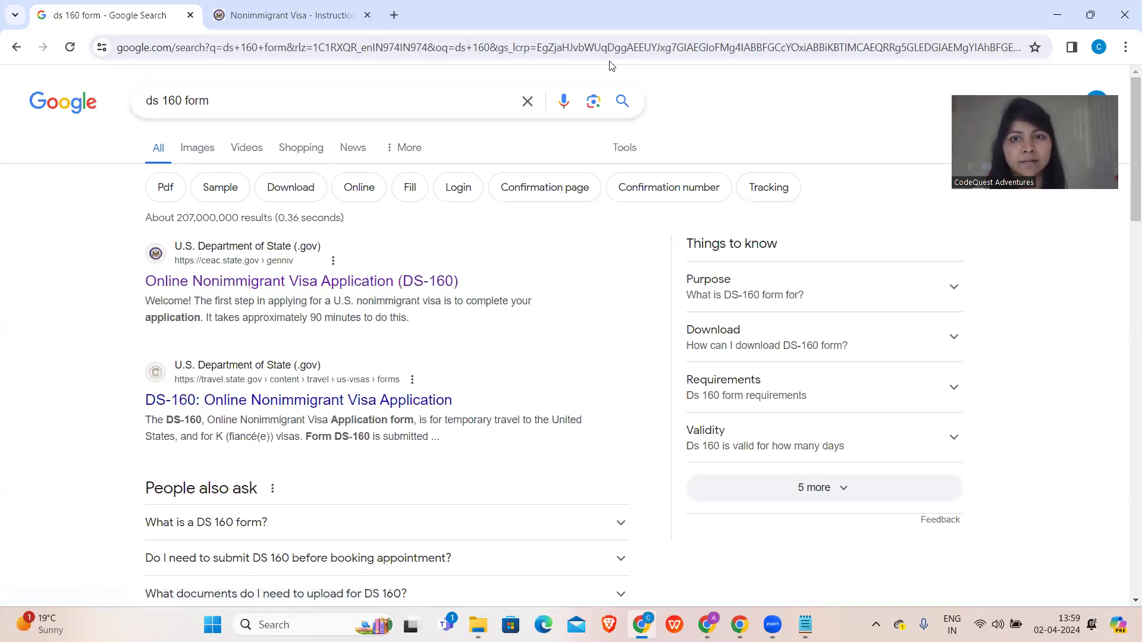
pyautogui.click(121, 41)
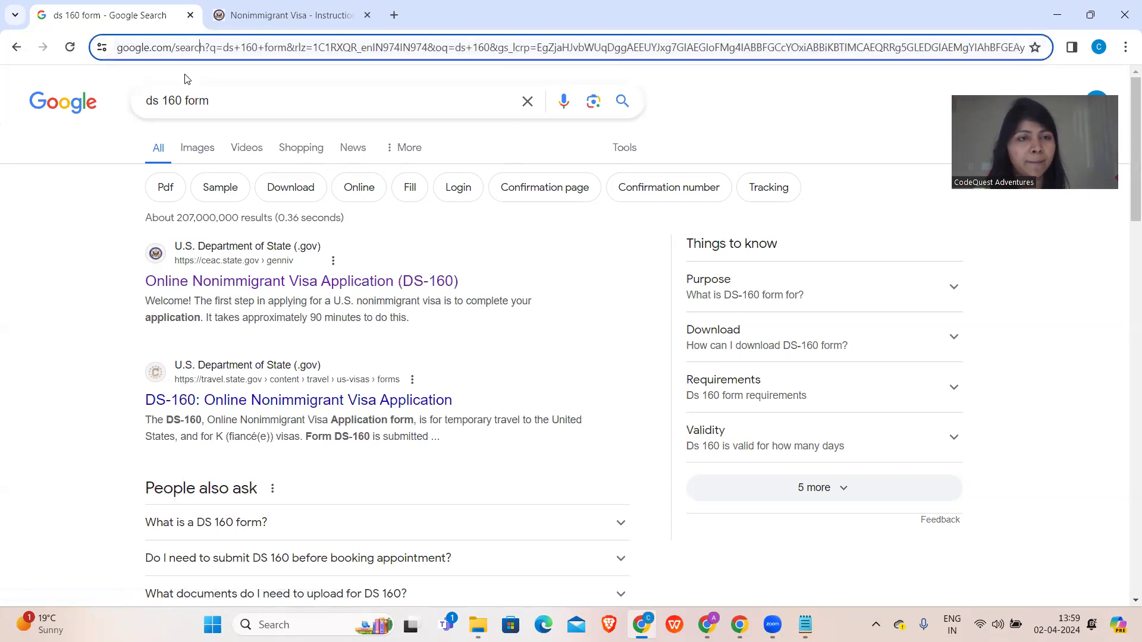
pyautogui.click(240, 278)
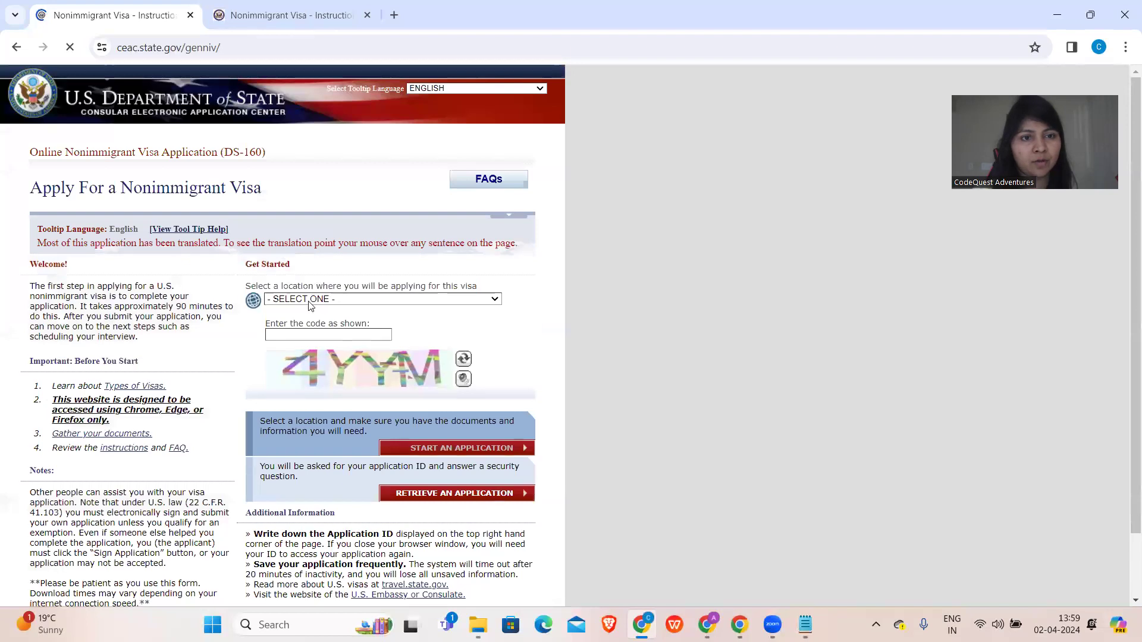
# - Choose INDIA, MUMBAI as the location, enter the verification code, and start a new application
pyautogui.click(310, 301)
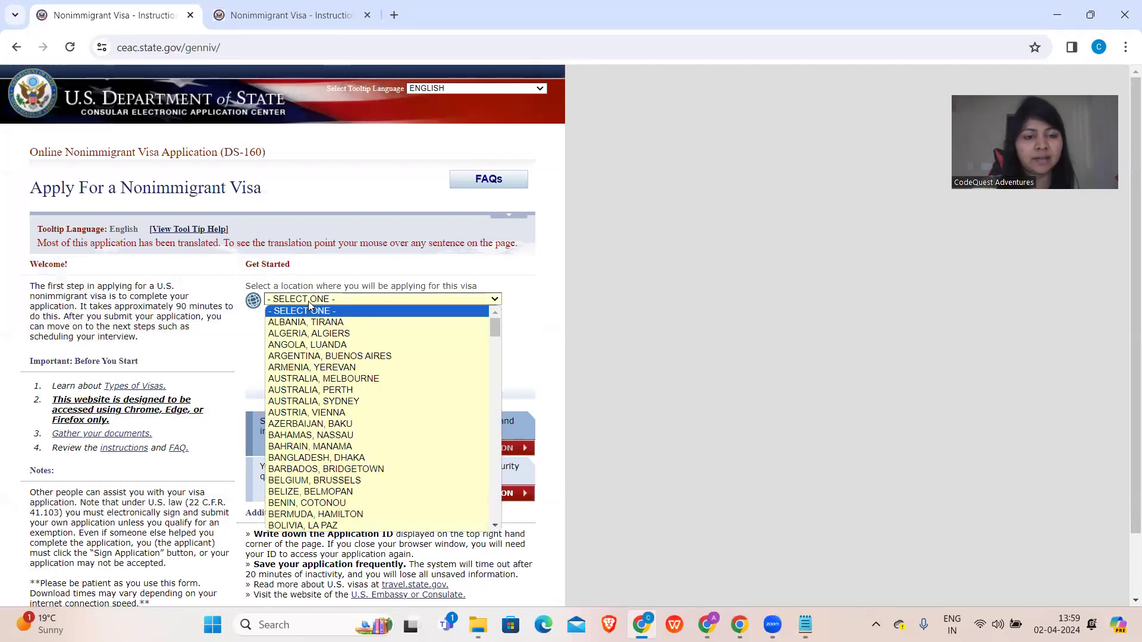
pyautogui.write('indiad')
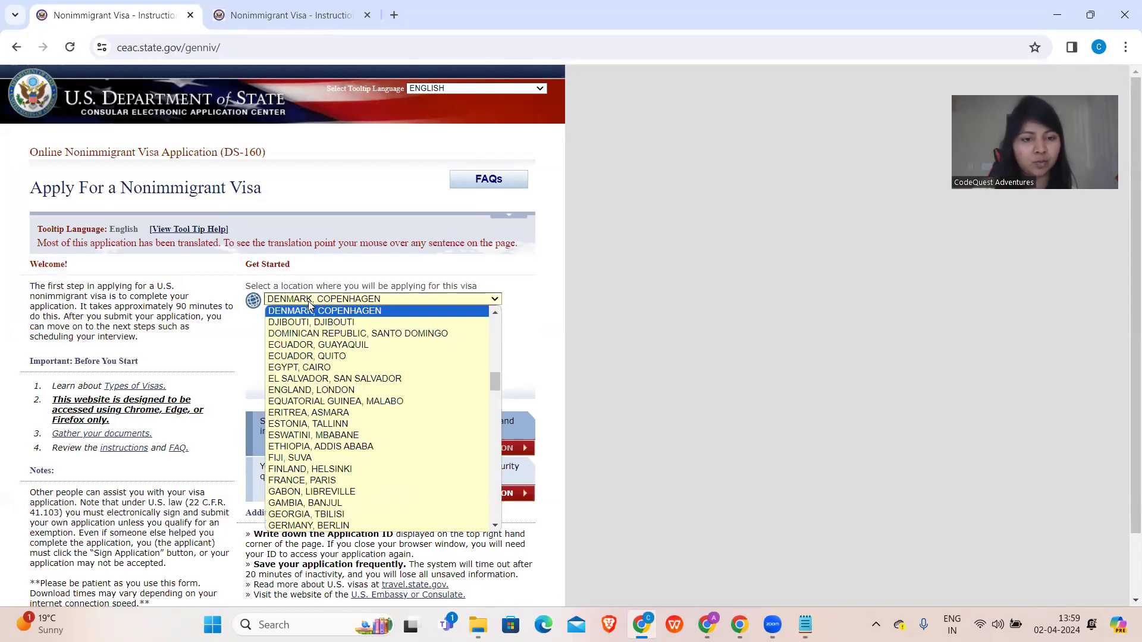
pyautogui.write('i')
pyautogui.press('Down')
pyautogui.press('Down')
pyautogui.press('Down')
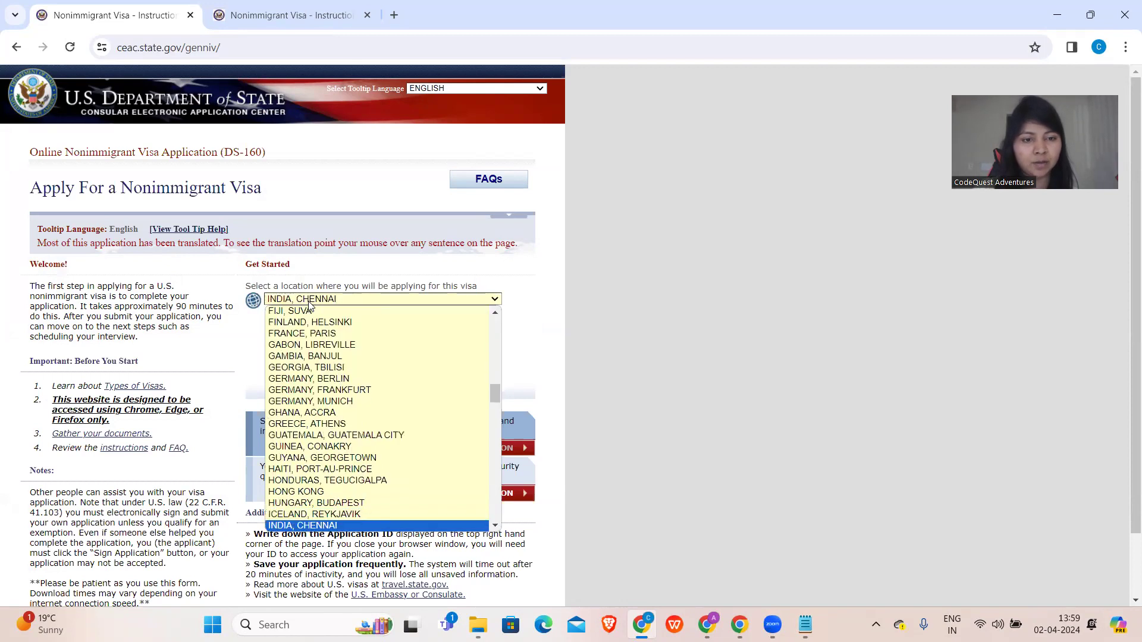
pyautogui.press('Down')
pyautogui.press('Return')
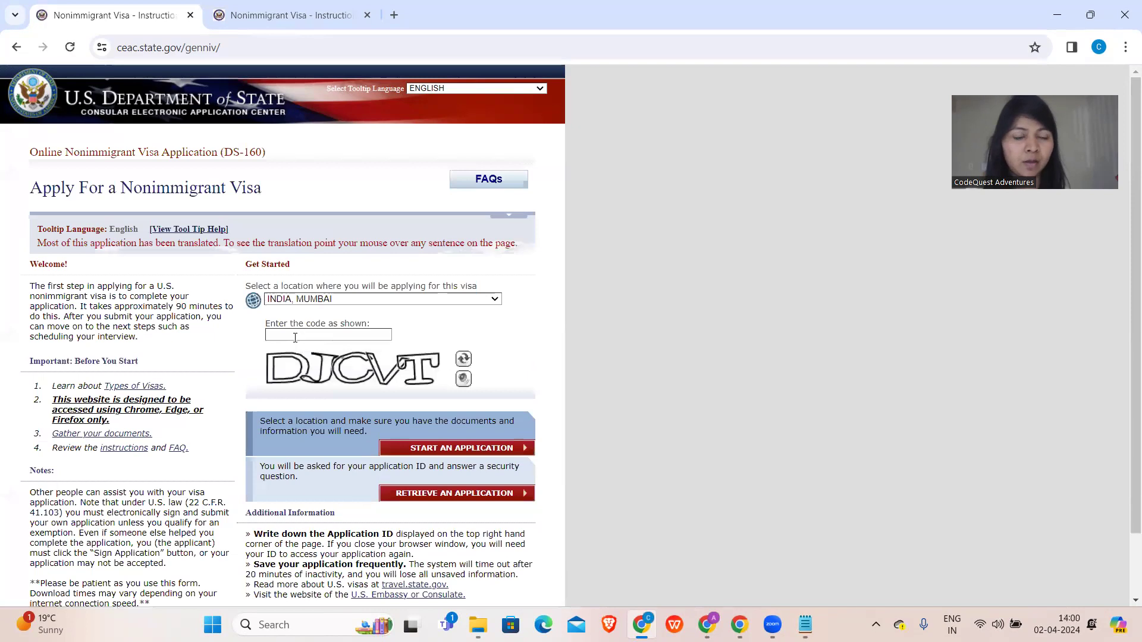
pyautogui.click(286, 333)
pyautogui.write('DJ')
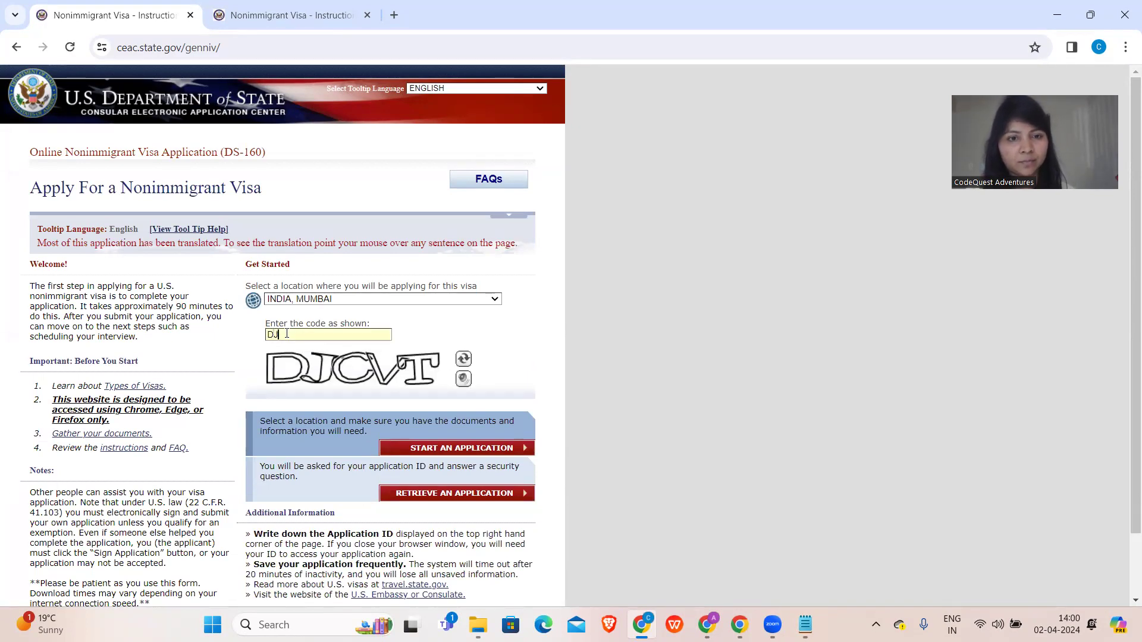
pyautogui.write('CVT')
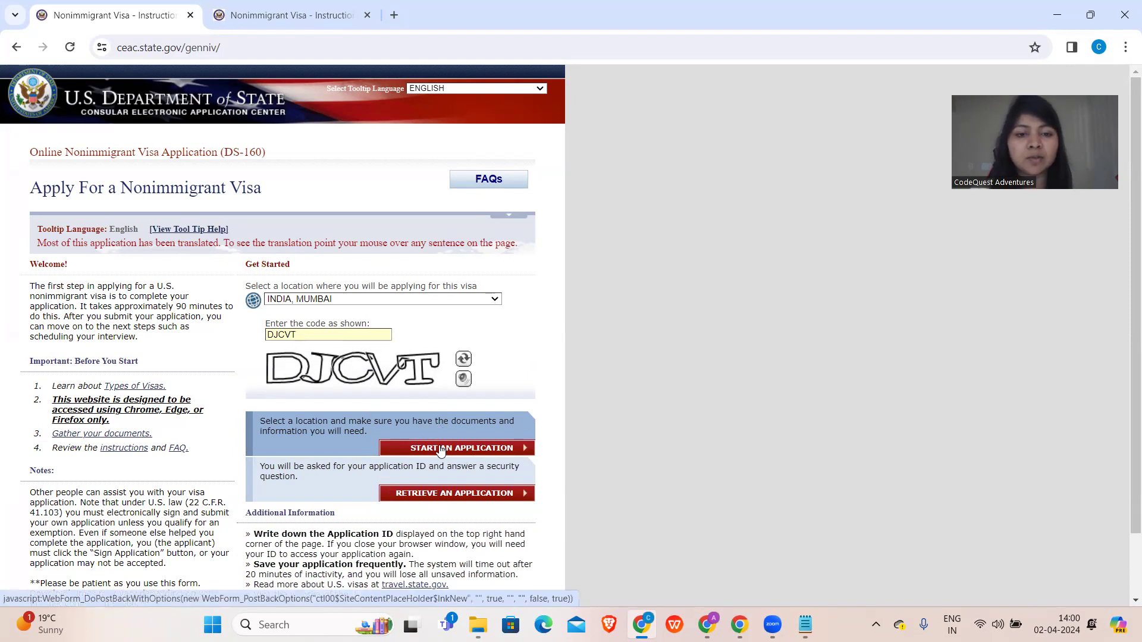
pyautogui.click(441, 450)
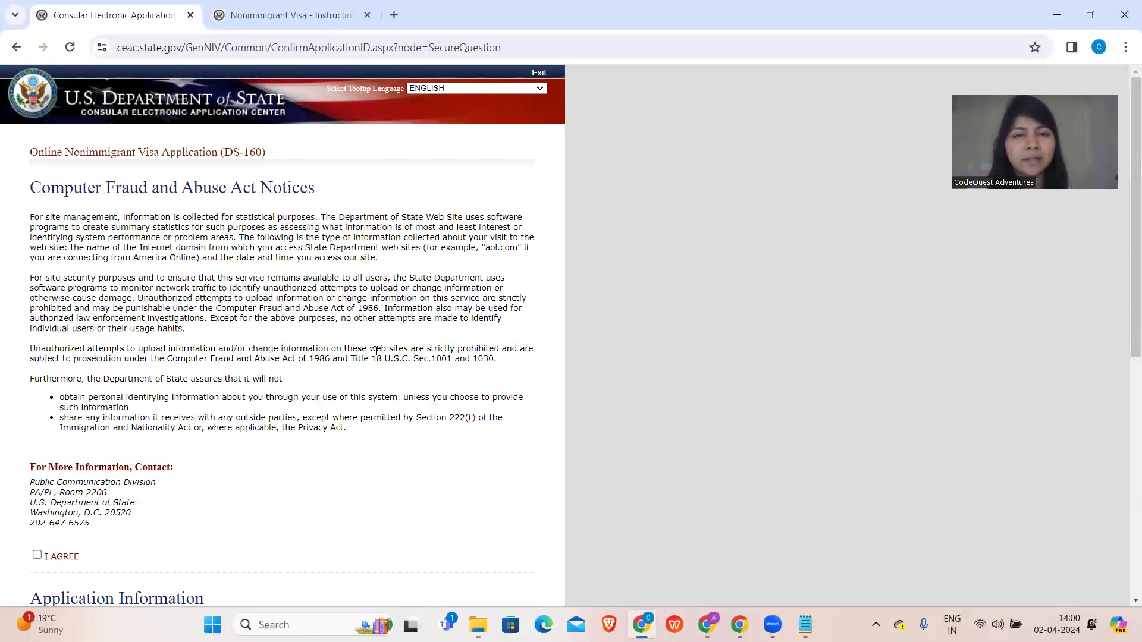
# - Copy the Application ID into a Notepad note and return to the browser
pyautogui.scroll(-2, 376, 351)
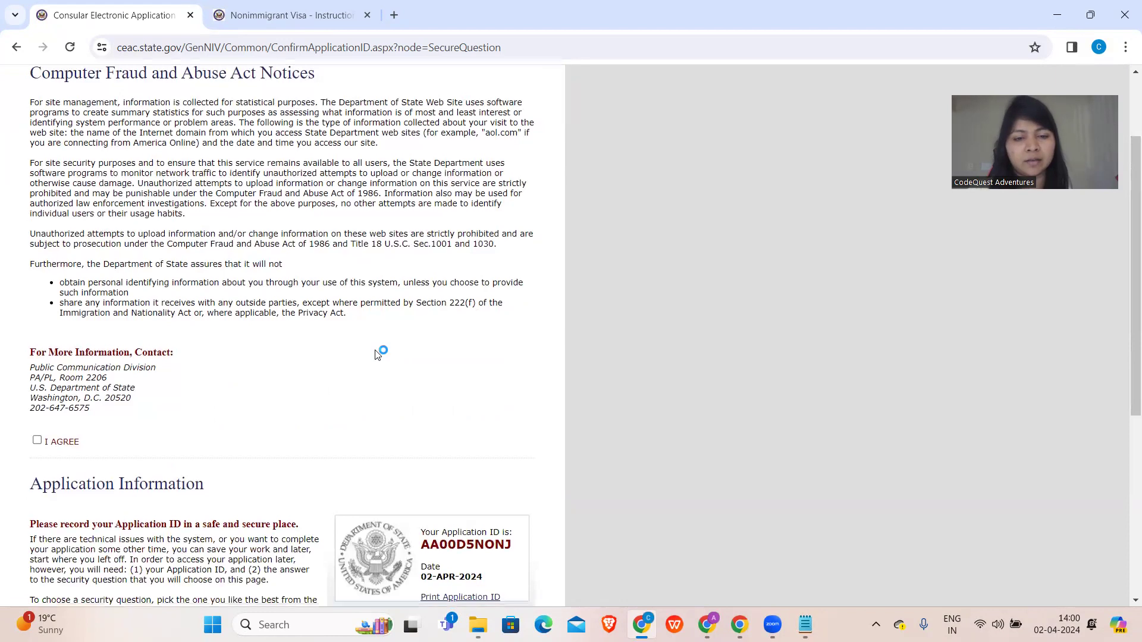
pyautogui.doubleClick(462, 543)
pyautogui.hotkey('ctrl', 'c')
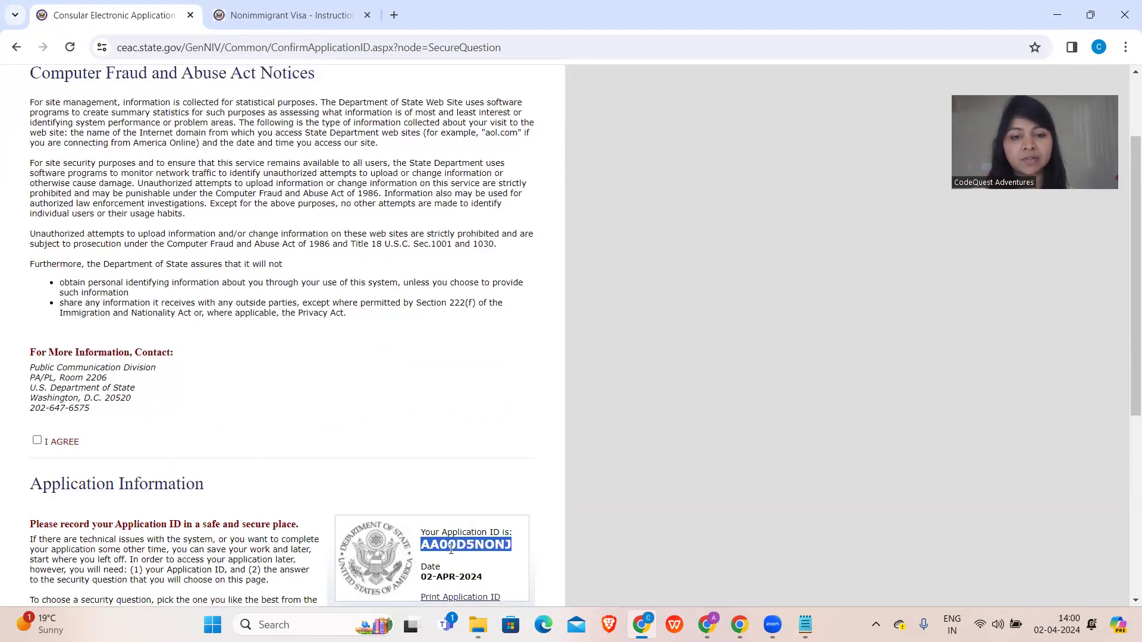
pyautogui.scroll(-1, 462, 542)
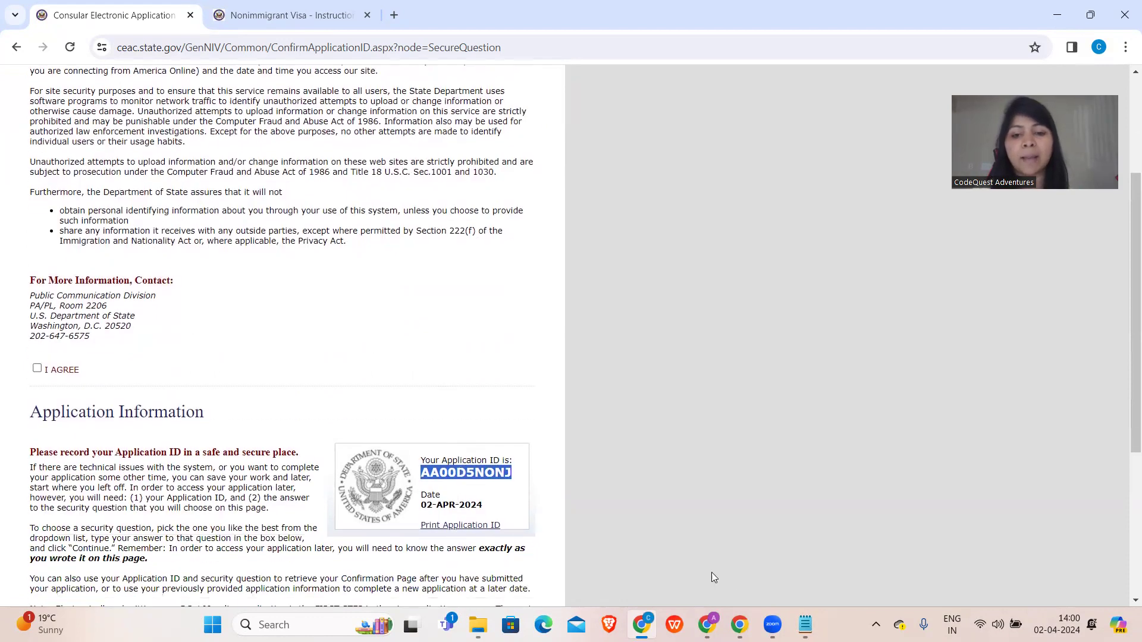
pyautogui.click(805, 625)
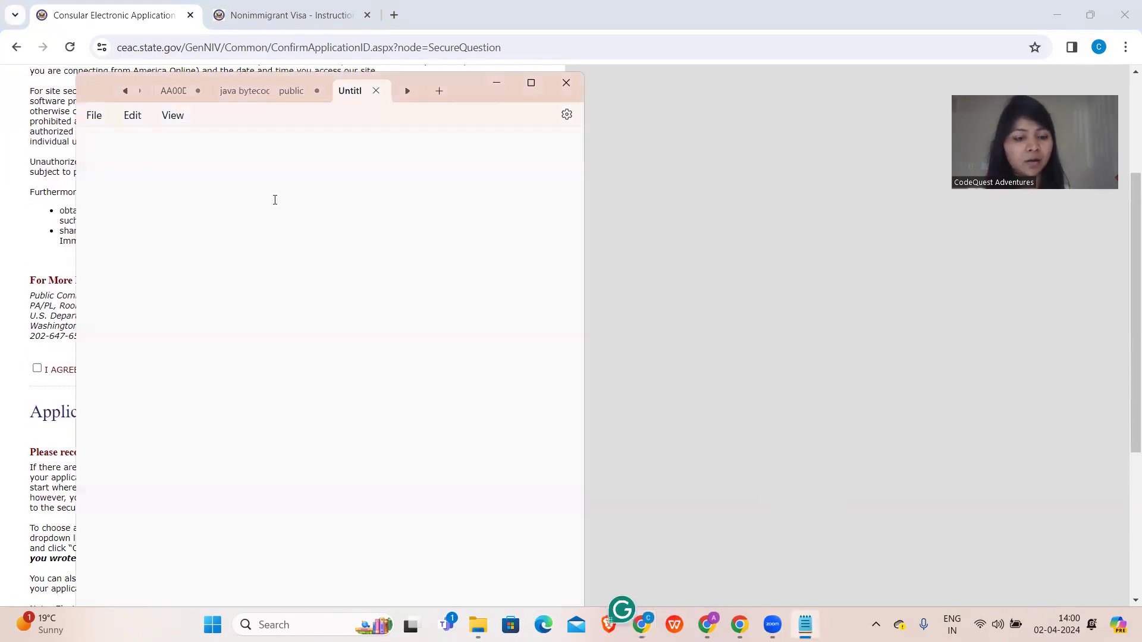
pyautogui.hotkey('ctrl', 'v')
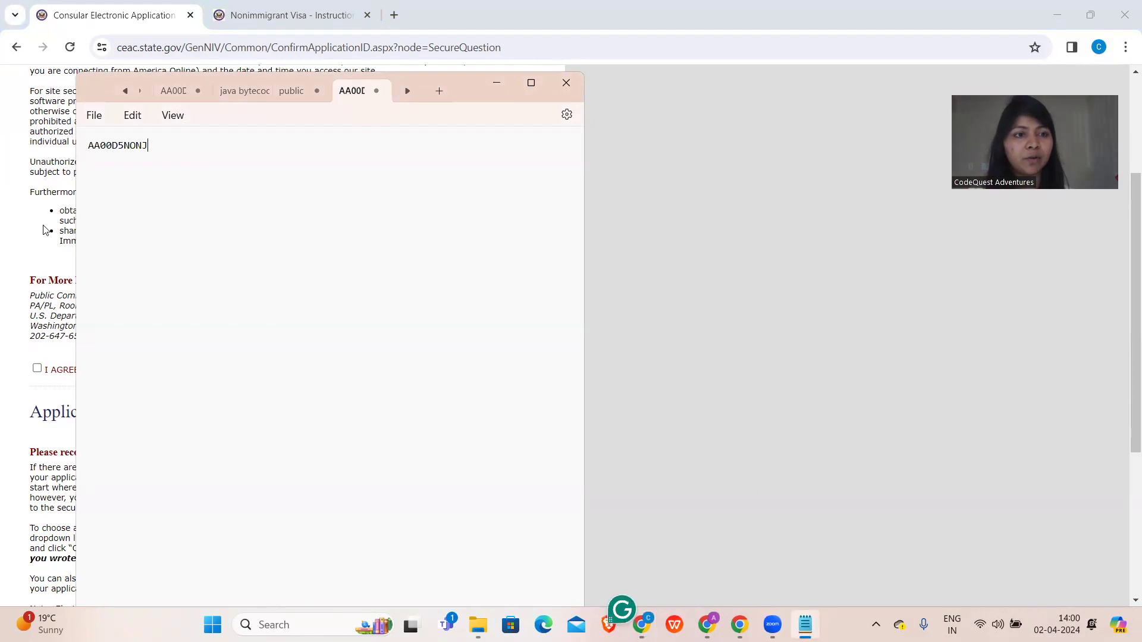
pyautogui.click(46, 230)
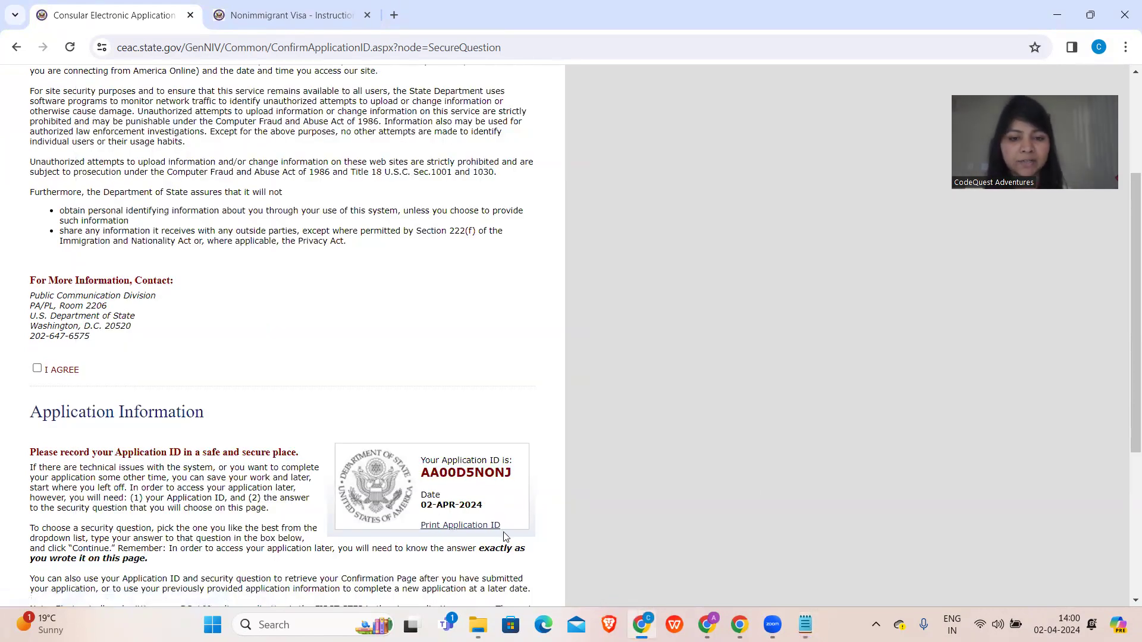
pyautogui.scroll(3, 322, 453)
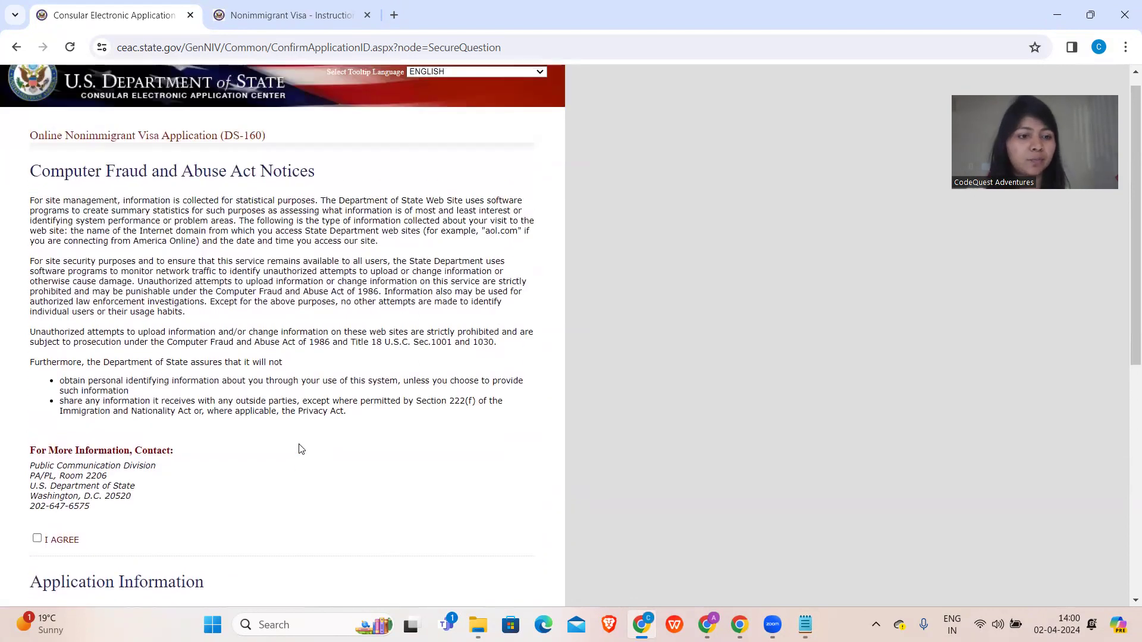
pyautogui.scroll(-1, 302, 449)
pyautogui.scroll(2, 301, 449)
# - Agree to the notices, choose the first-job city security question, enter the answer, and continue
pyautogui.click(37, 555)
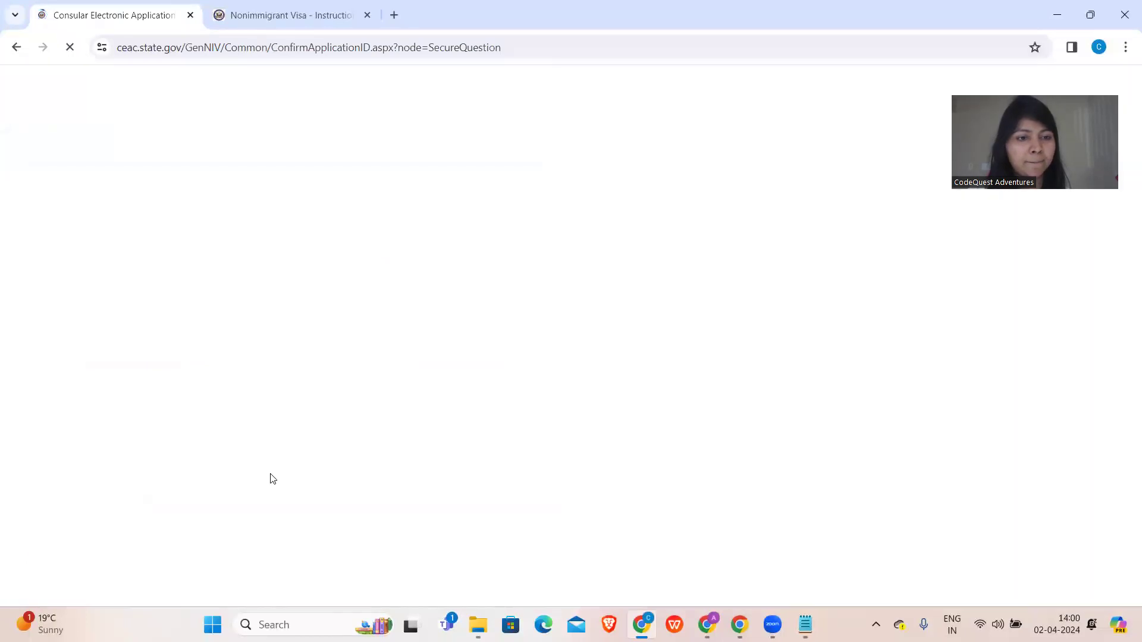
pyautogui.scroll(-8, 272, 479)
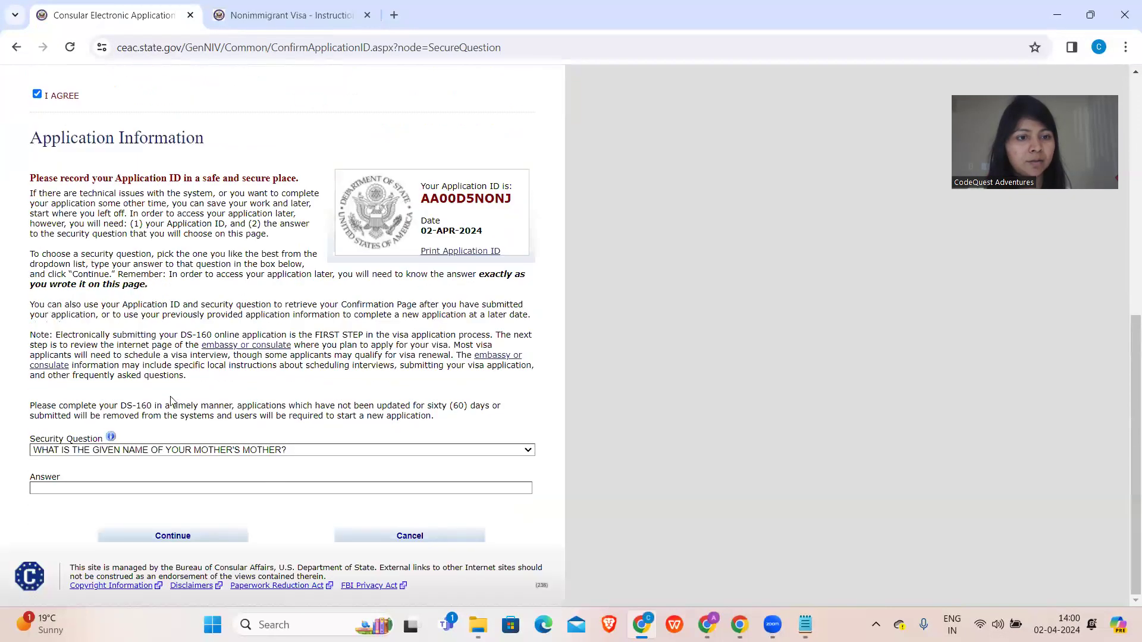
pyautogui.click(219, 450)
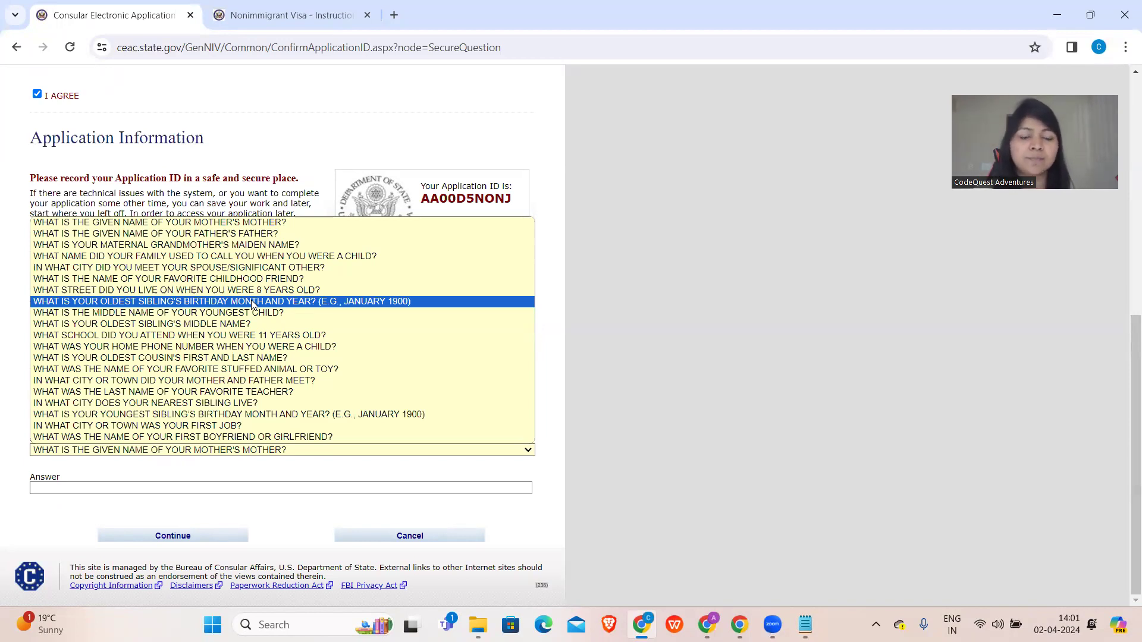
pyautogui.click(227, 423)
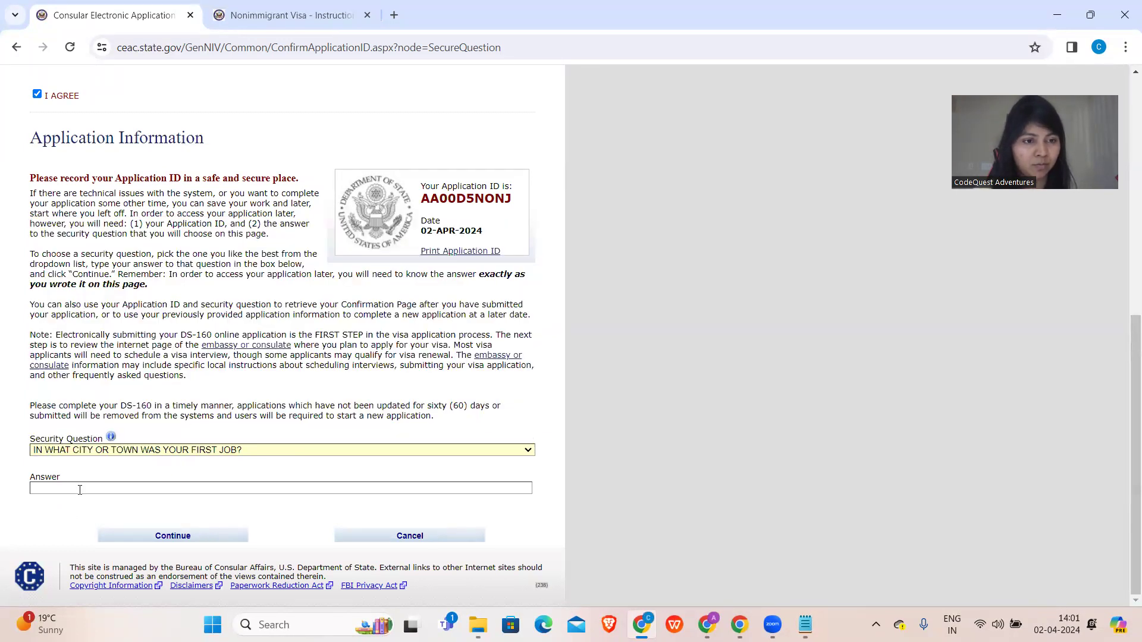
pyautogui.click(80, 490)
pyautogui.write('MUMBAI')
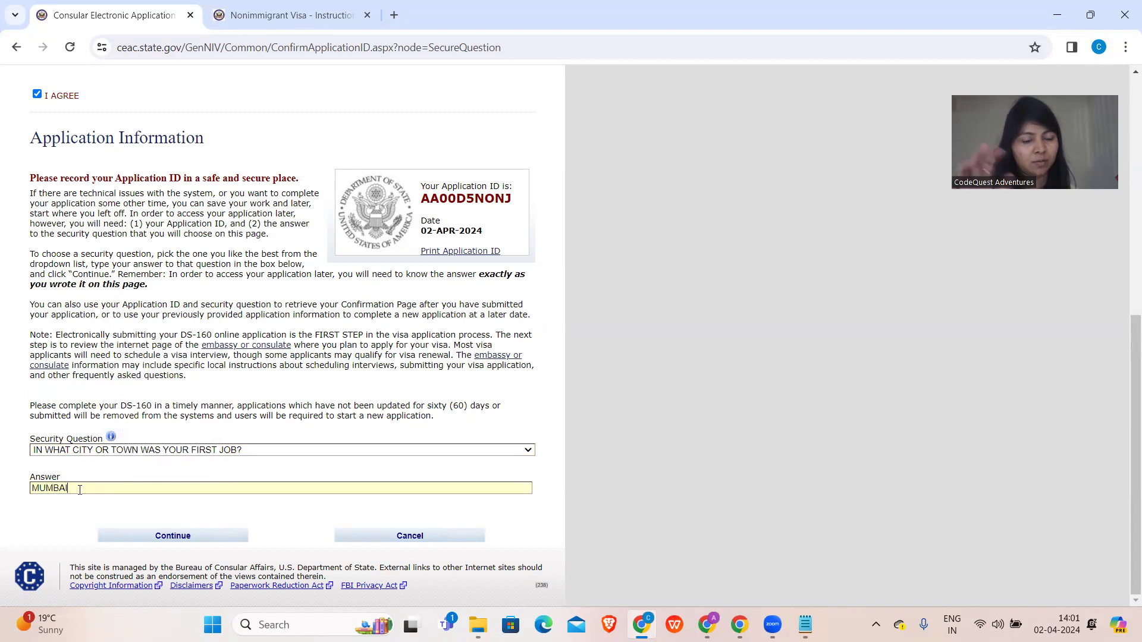
pyautogui.click(170, 541)
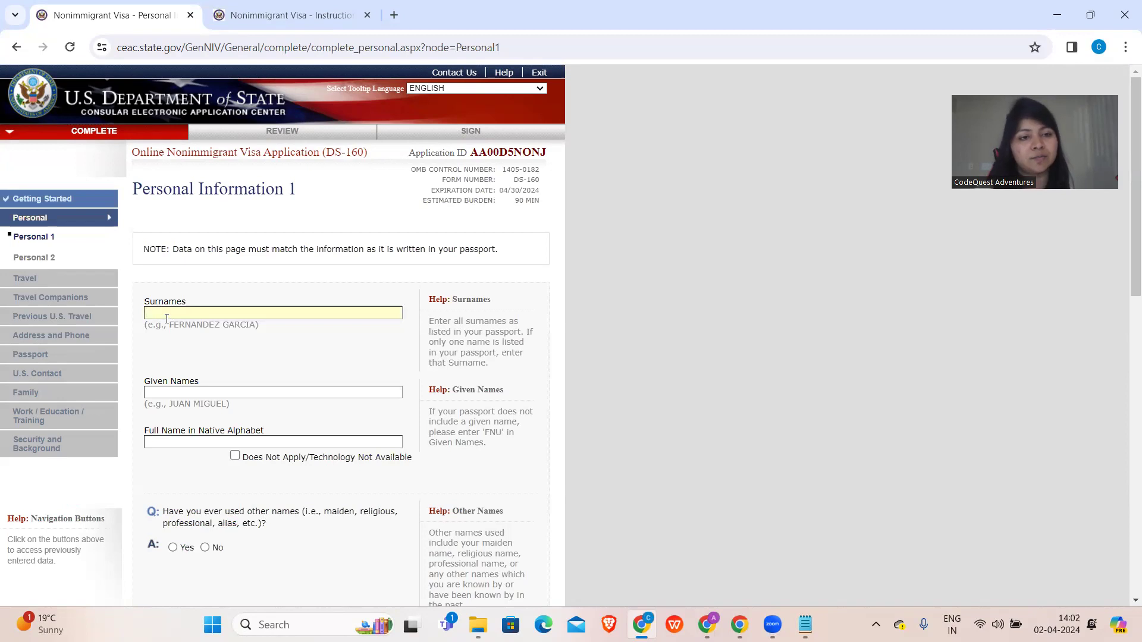
# - Enter the applicant's surname and given names on Personal Information 1
pyautogui.write('HYD')
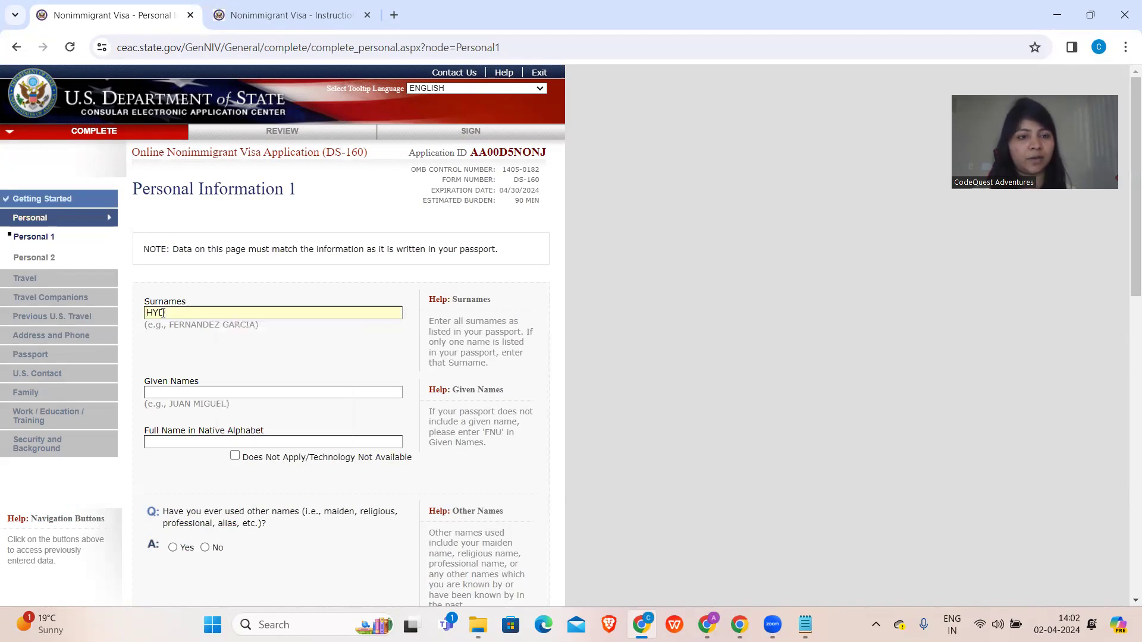
pyautogui.click(164, 391)
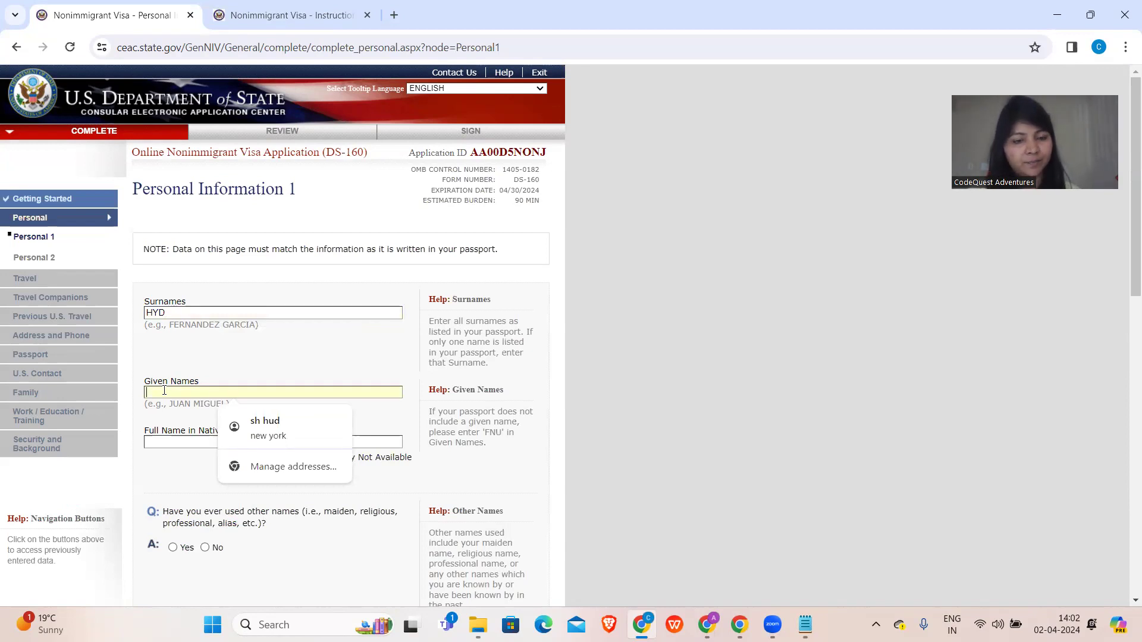
pyautogui.write('HUD')
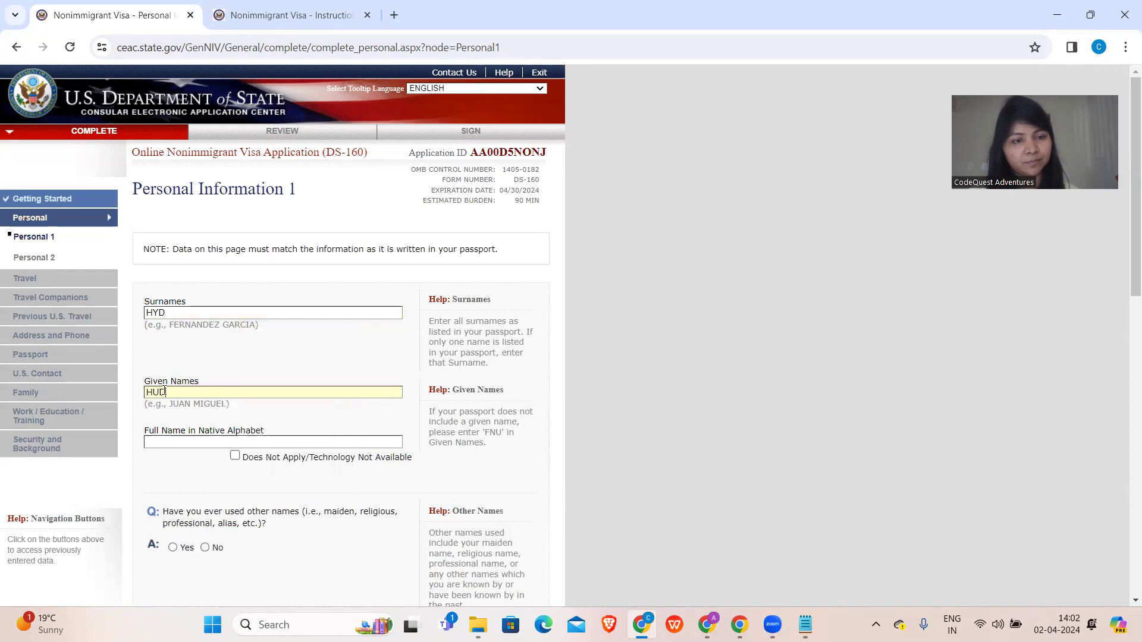
pyautogui.write(' HYD')
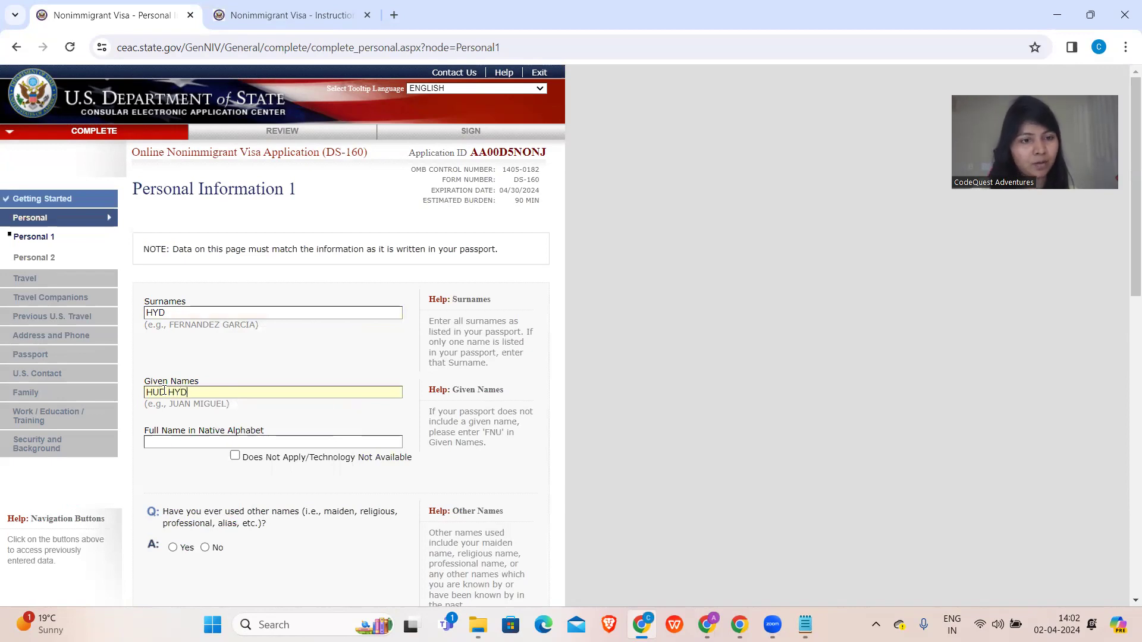
pyautogui.scroll(-2, 166, 396)
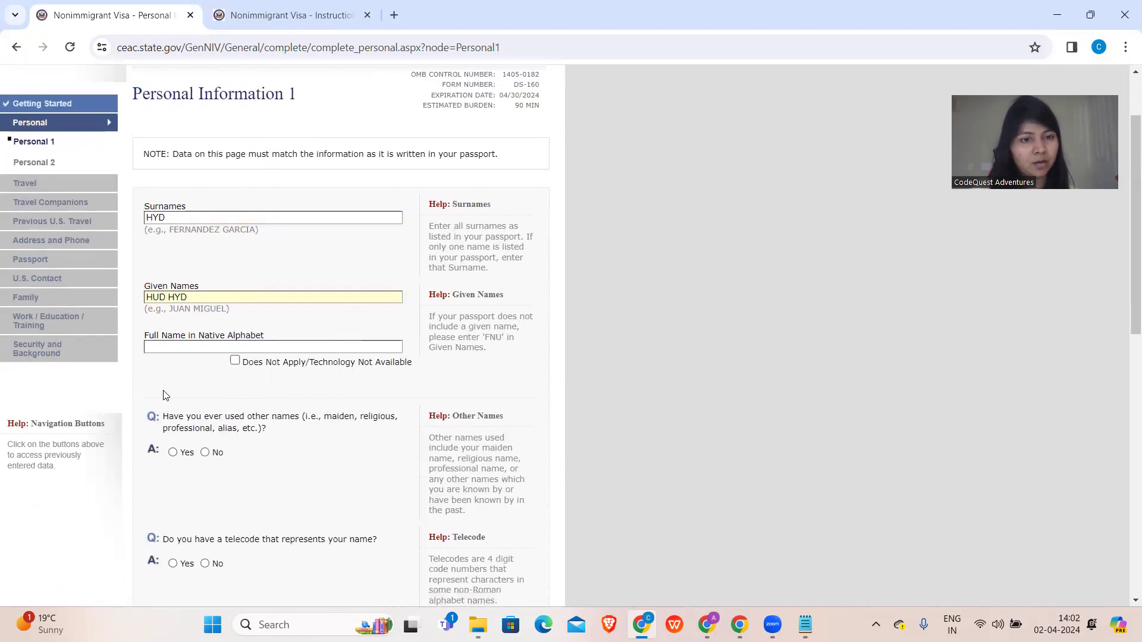
# - Mark the native-alphabet name as not applicable and answer No to other names and telecode
pyautogui.click(234, 363)
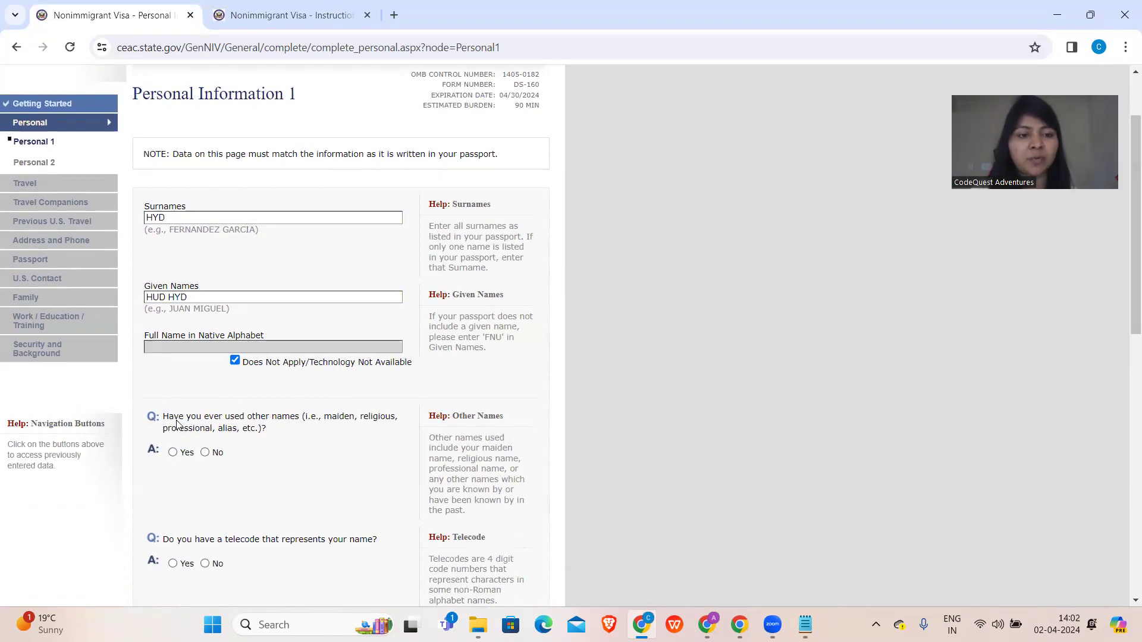
pyautogui.click(205, 452)
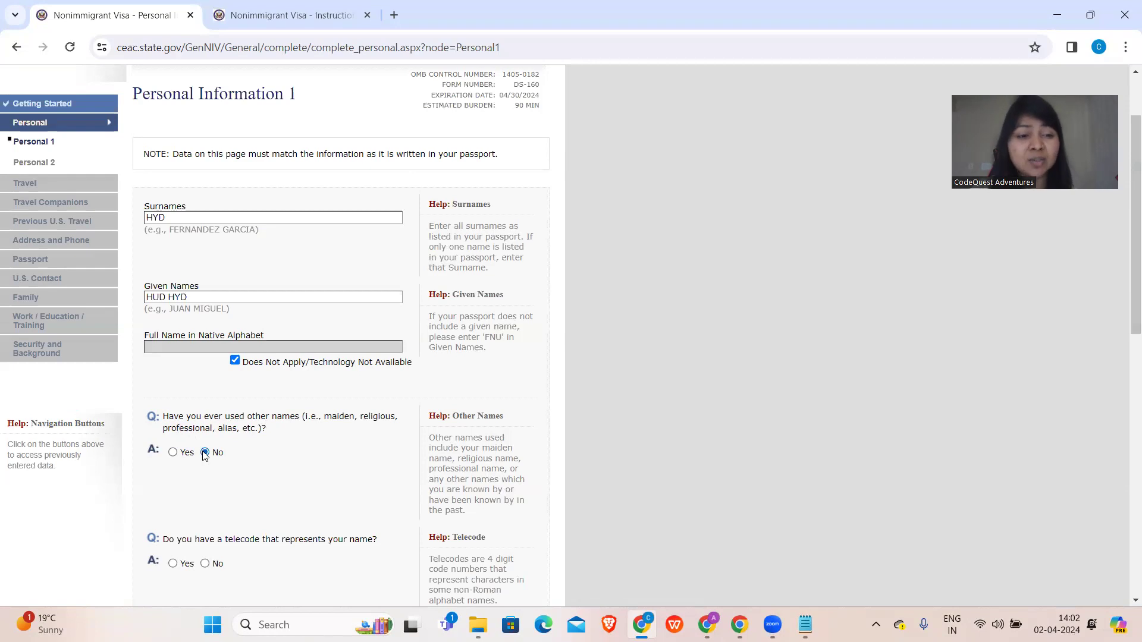
pyautogui.scroll(-3, 205, 457)
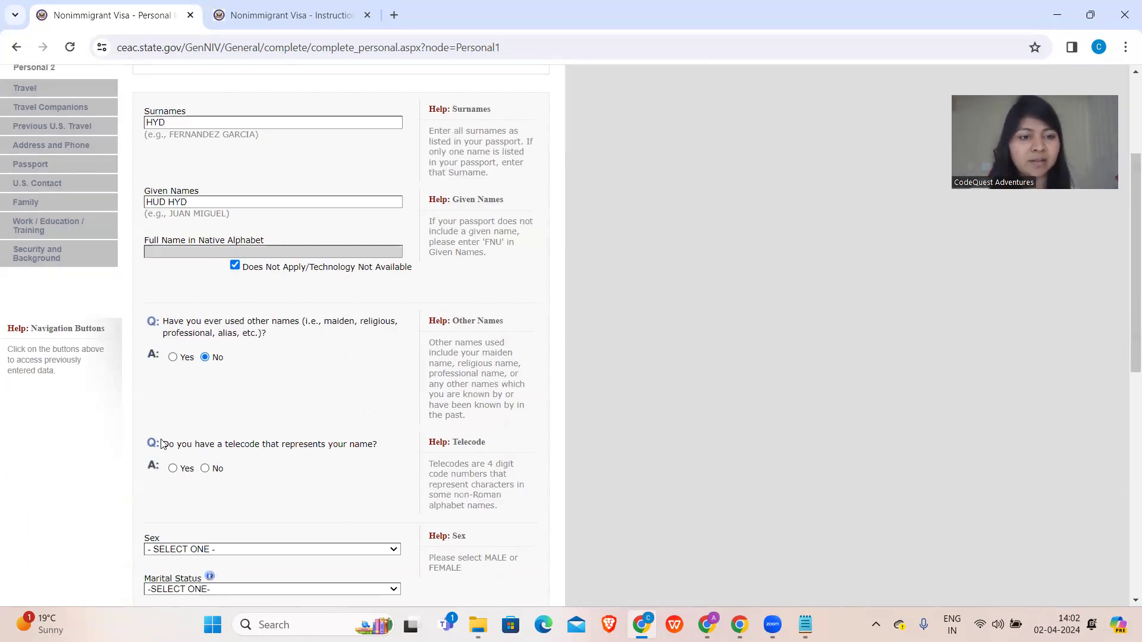
pyautogui.scroll(-2, 161, 443)
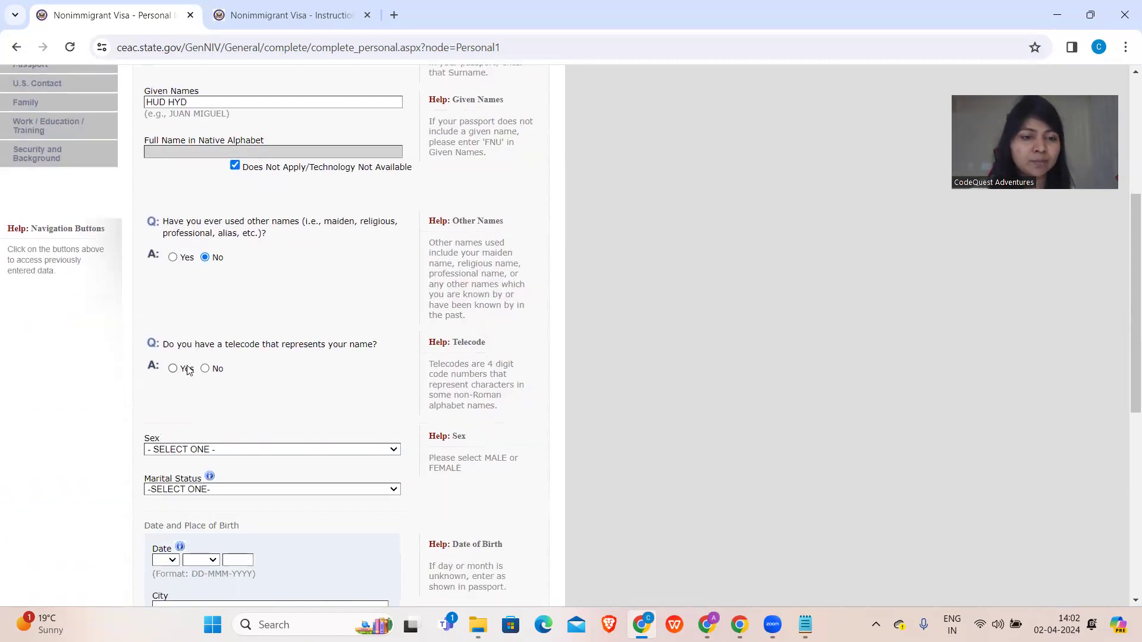
pyautogui.click(205, 369)
pyautogui.scroll(4, 207, 372)
pyautogui.scroll(-4, 206, 373)
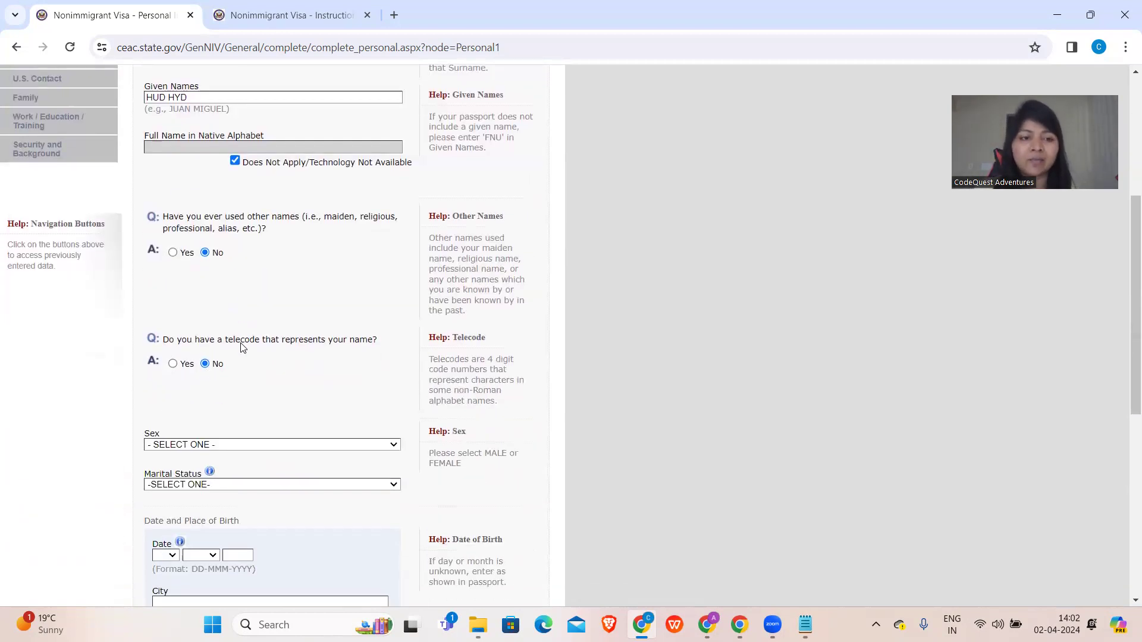
pyautogui.scroll(-2, 241, 348)
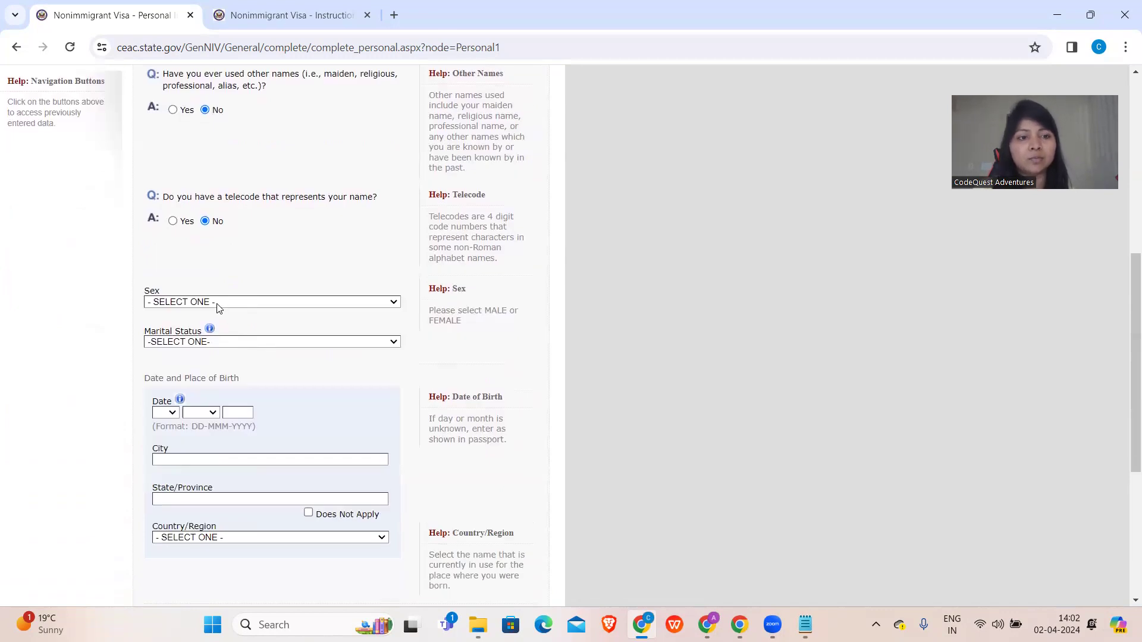
# - Set sex to FEMALE, marital status to MARRIED, and date of birth to 15 NOV 1998
pyautogui.click(218, 303)
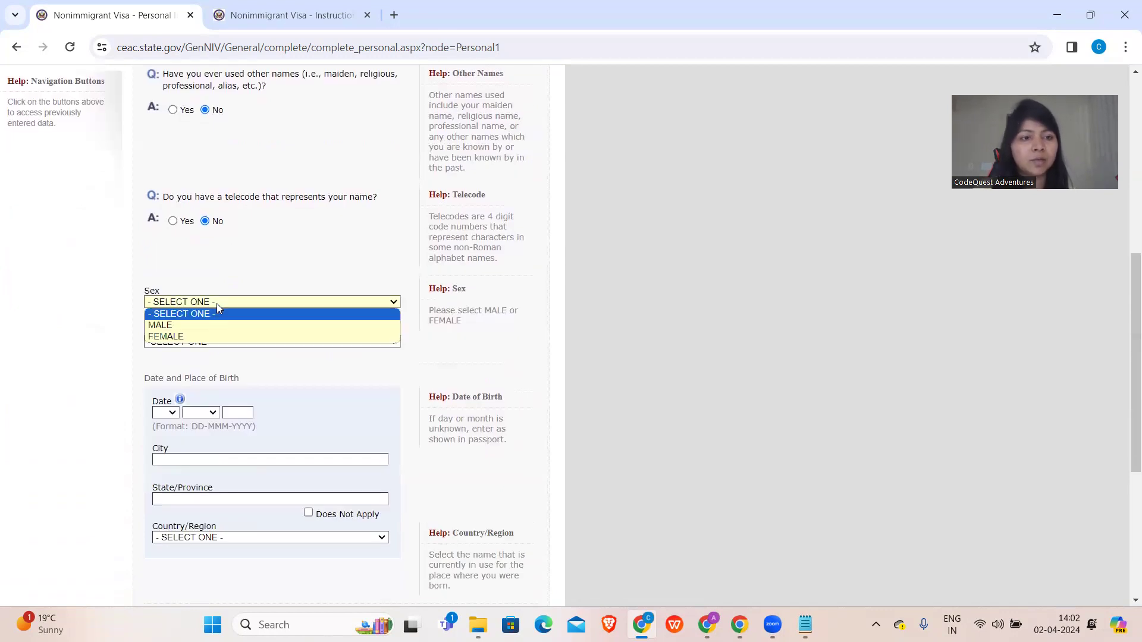
pyautogui.click(192, 336)
pyautogui.click(184, 341)
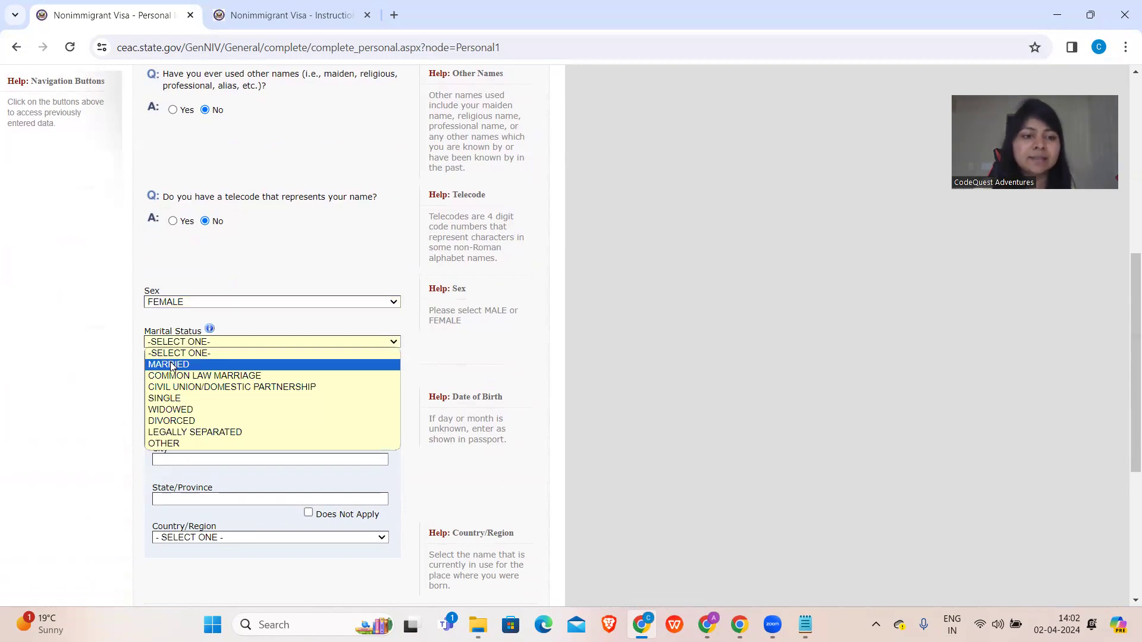
pyautogui.click(172, 366)
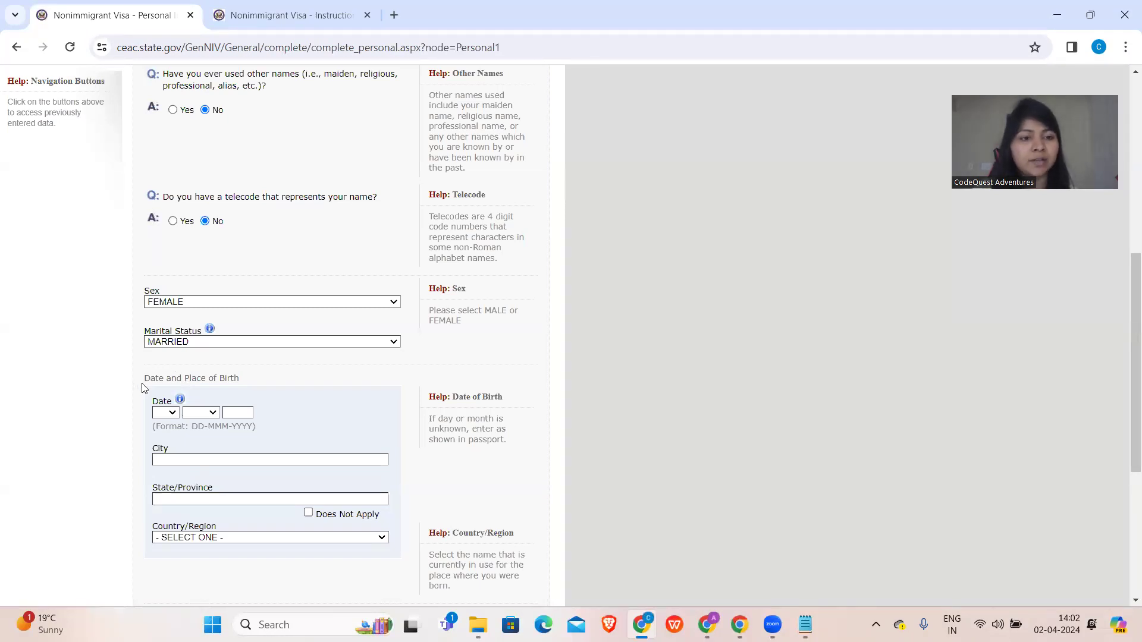
pyautogui.click(167, 413)
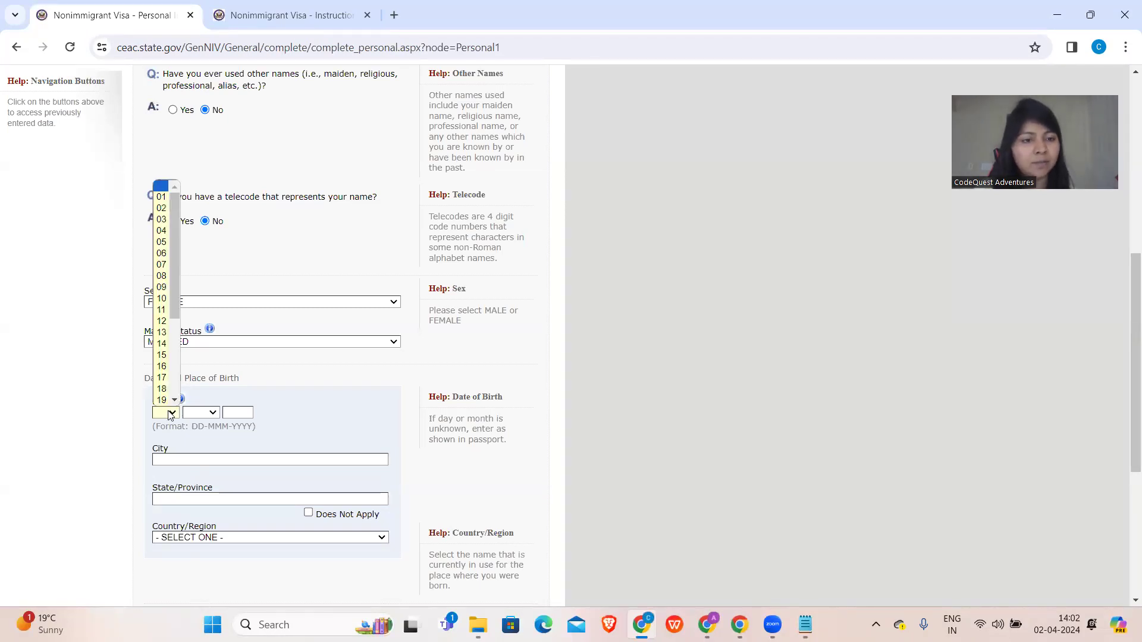
pyautogui.click(162, 356)
pyautogui.click(205, 413)
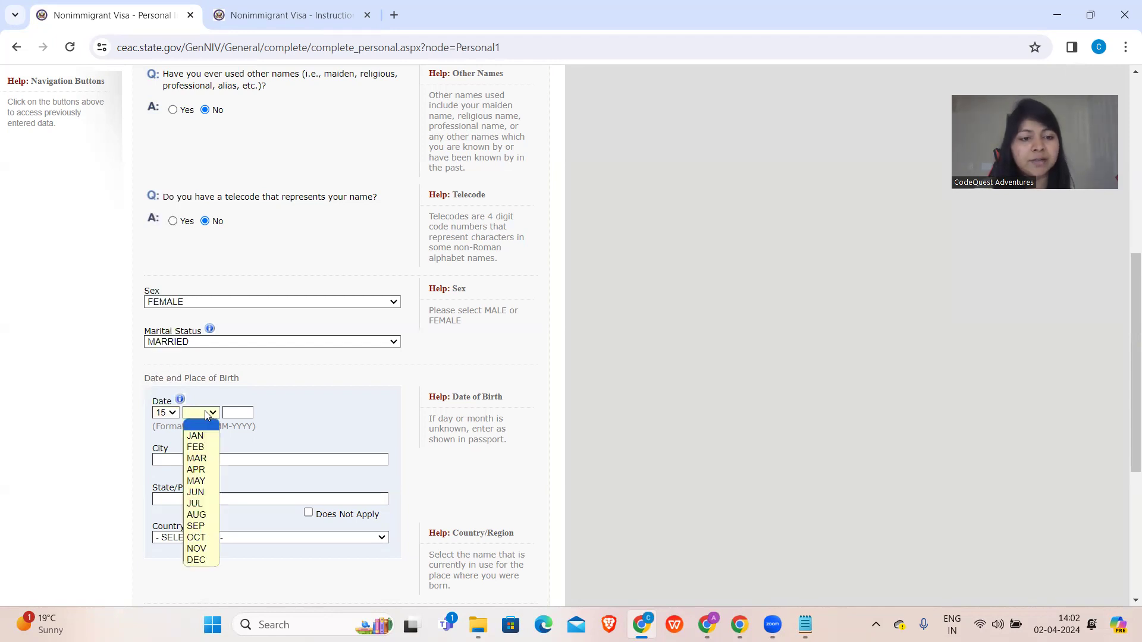
pyautogui.click(202, 548)
pyautogui.click(238, 412)
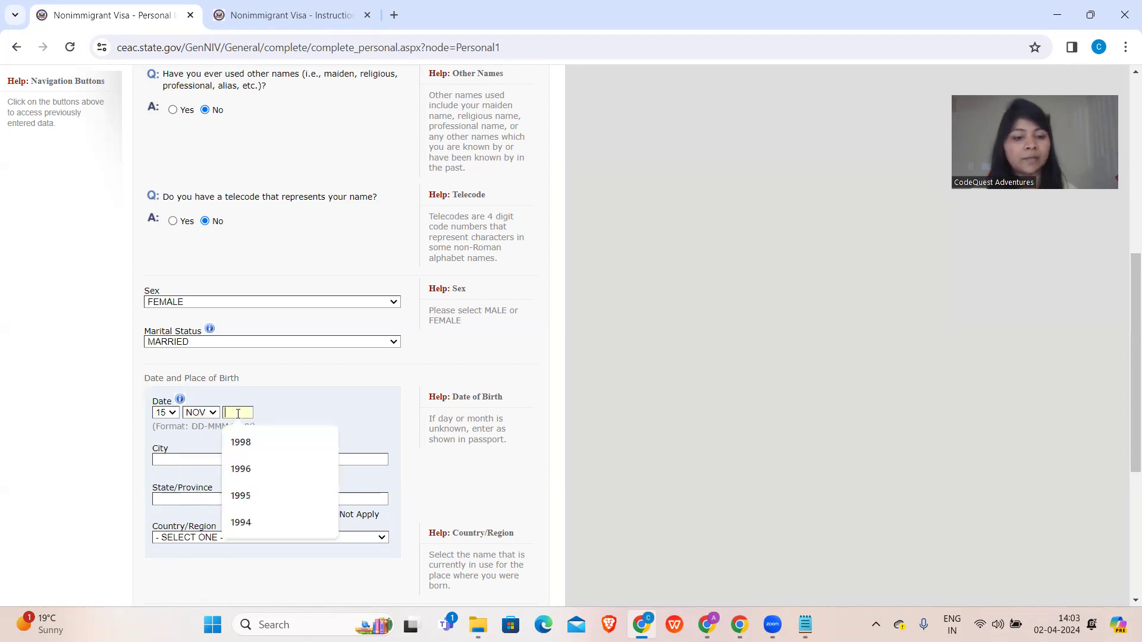
pyautogui.write('1998')
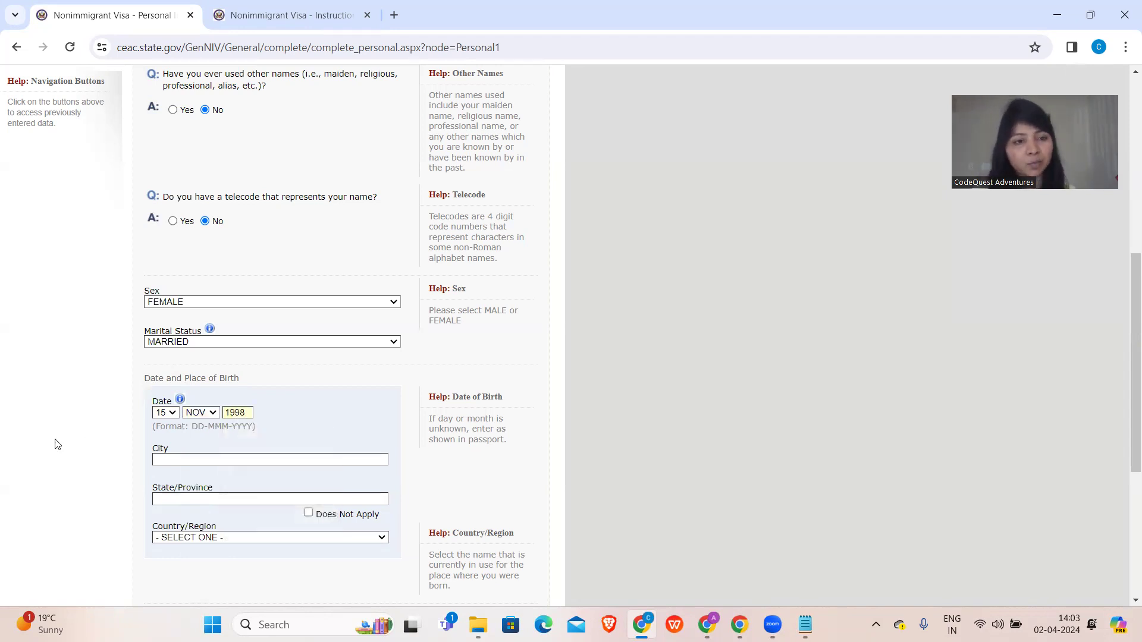
# - Enter the birthplace as KANPUR, UP, INDIA
pyautogui.click(168, 459)
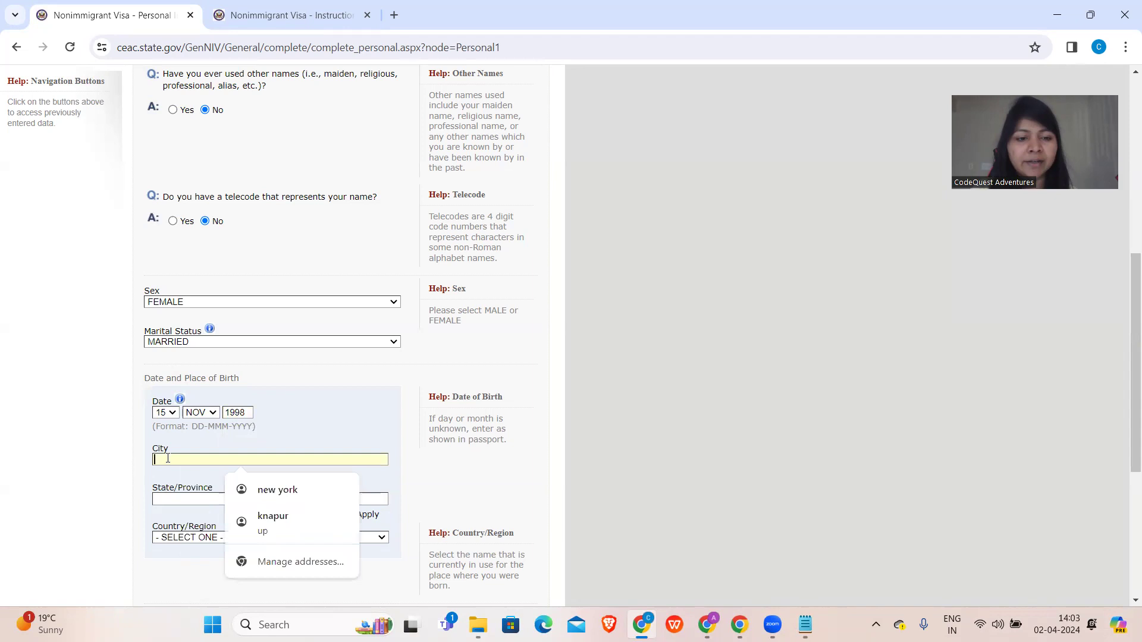
pyautogui.write('KANPUR')
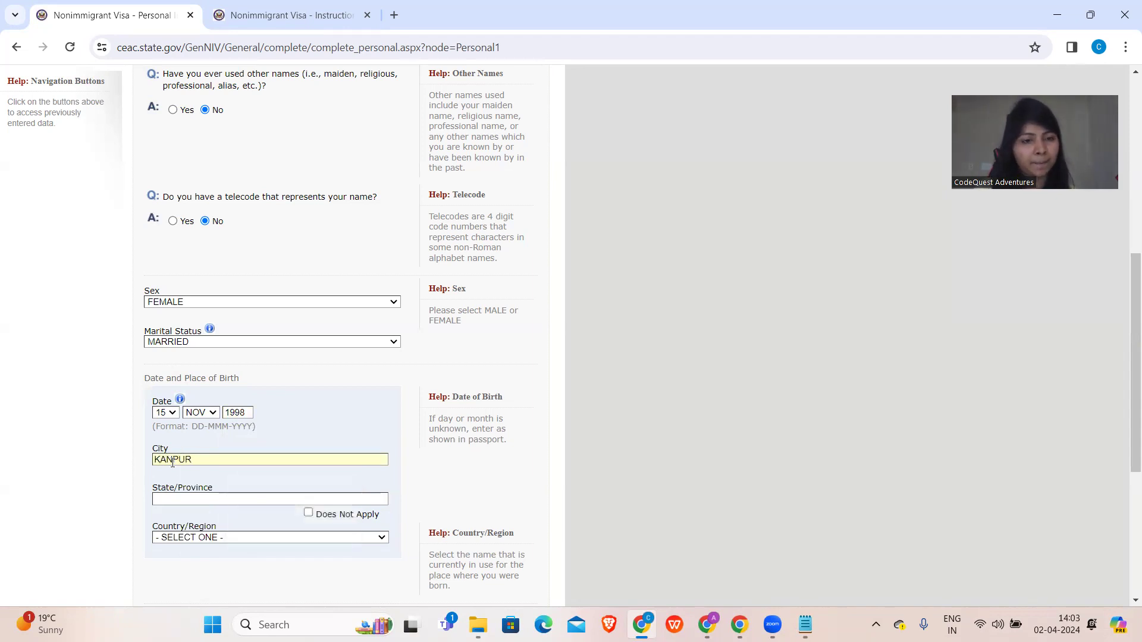
pyautogui.click(181, 497)
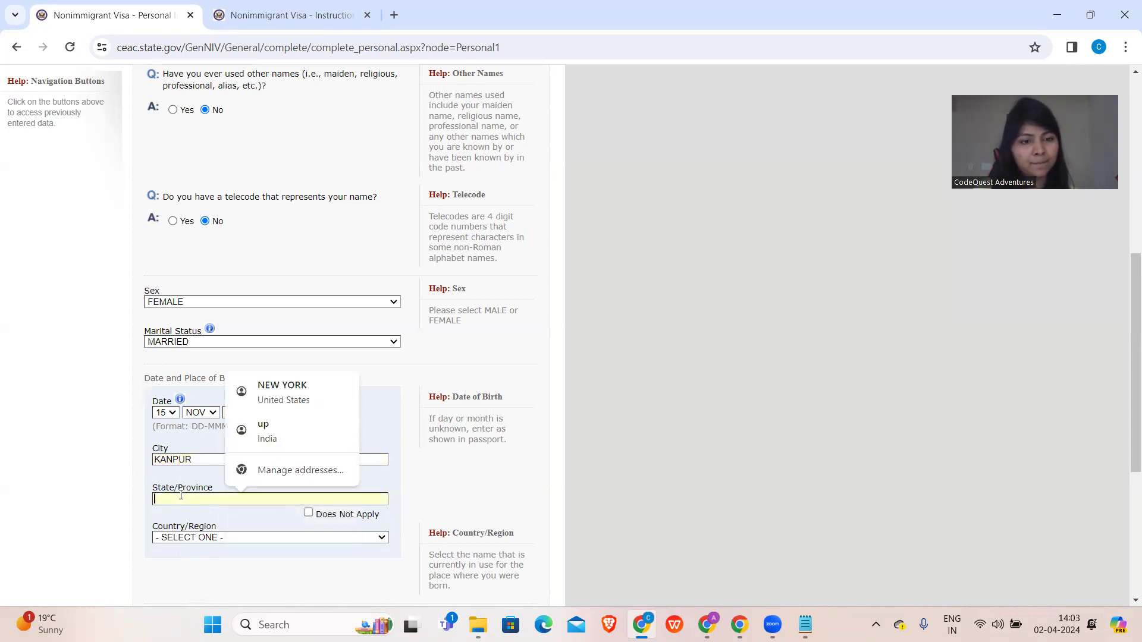
pyautogui.write('UP')
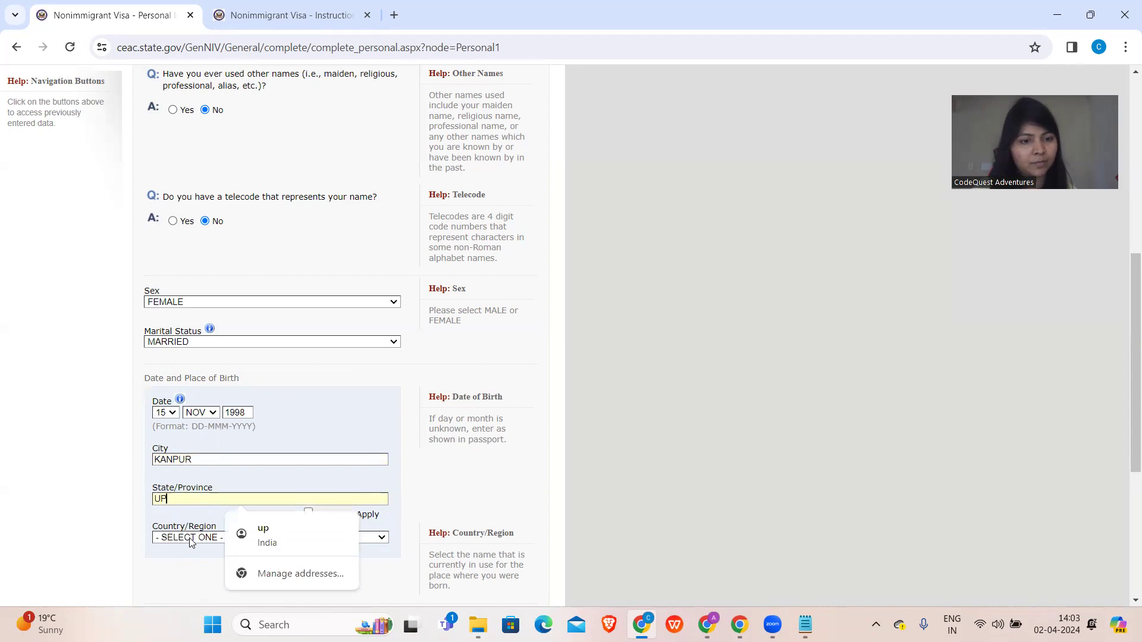
pyautogui.click(189, 537)
pyautogui.write('ind')
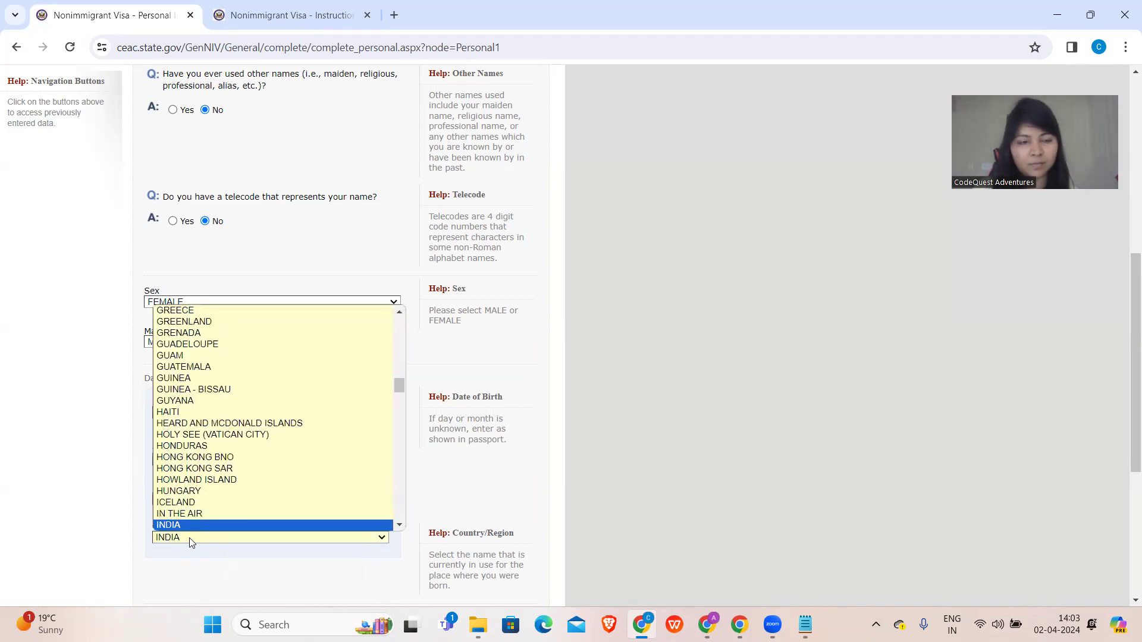
pyautogui.press('Return')
pyautogui.scroll(-5, 189, 538)
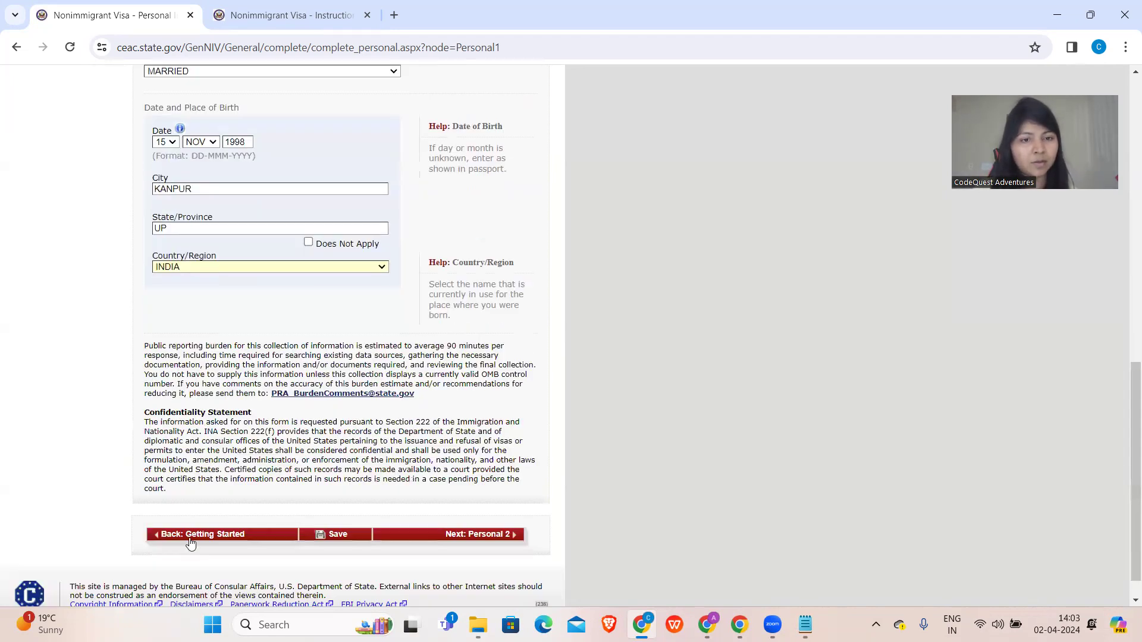
# - Save Personal Information 1 and go on to the Personal Information 2 page
pyautogui.click(335, 537)
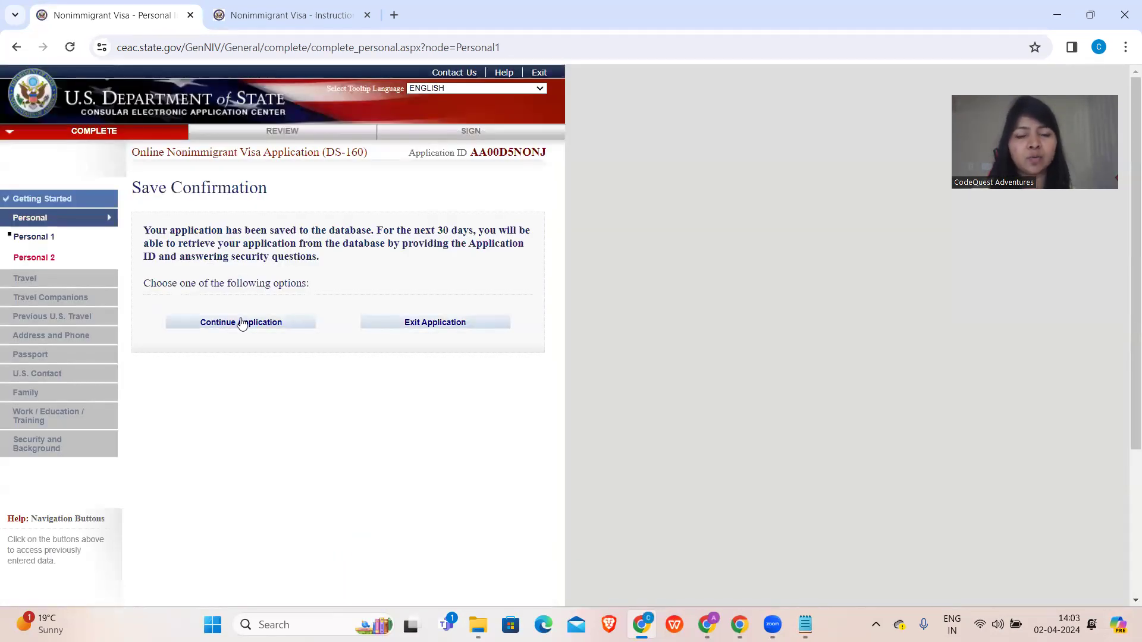
pyautogui.click(242, 323)
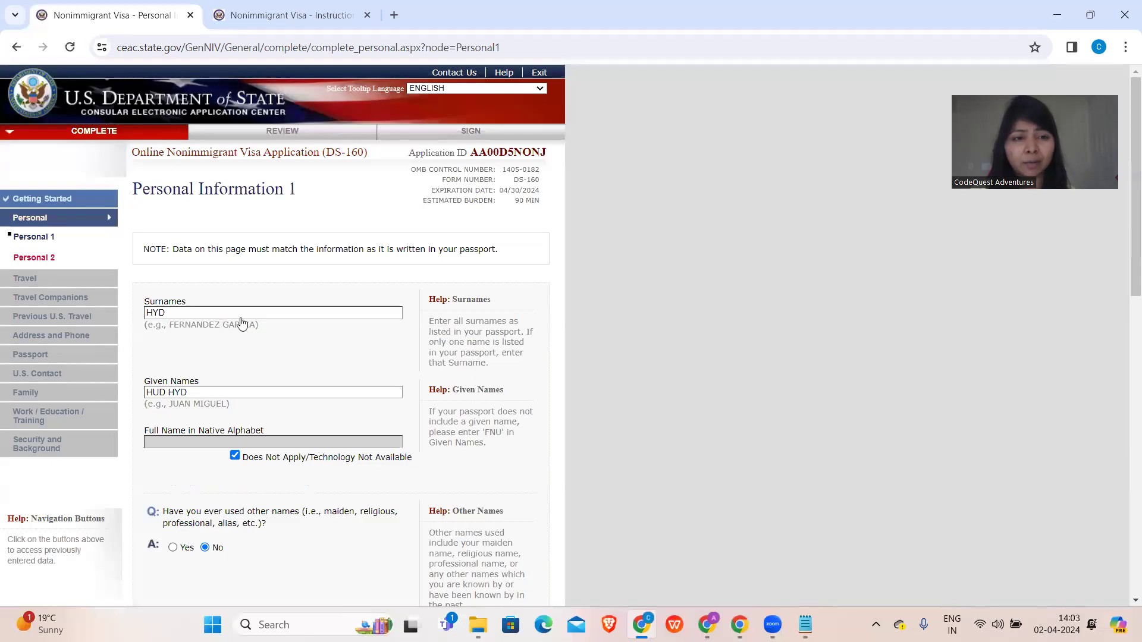
pyautogui.scroll(-7, 319, 355)
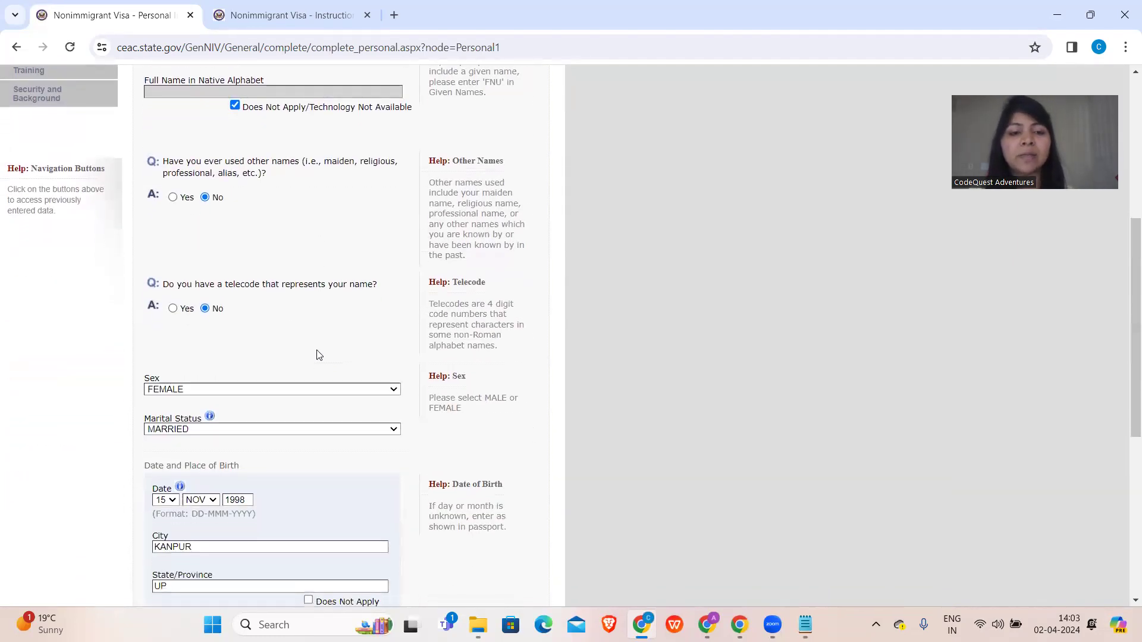
pyautogui.scroll(-5, 318, 354)
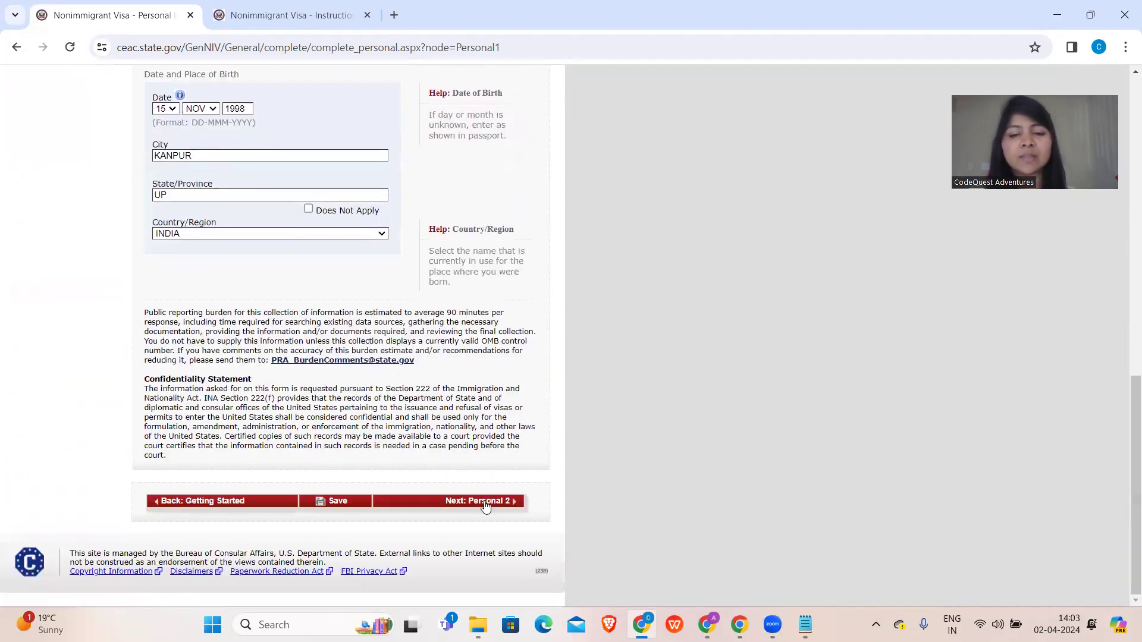
pyautogui.click(484, 507)
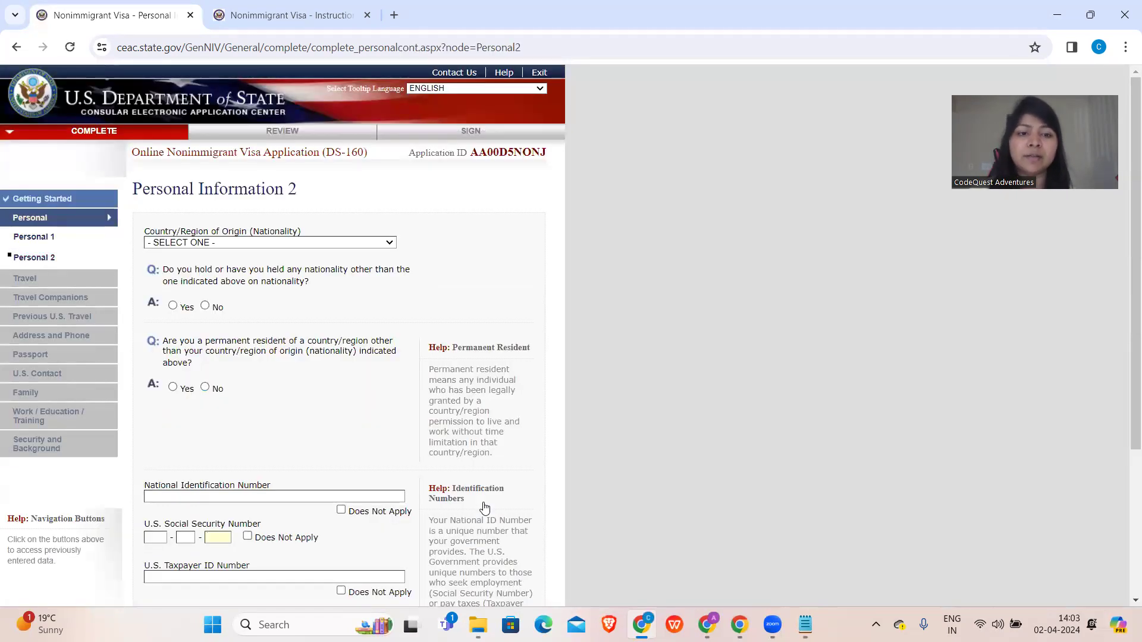
# - Set nationality to INDIA and answer No to other nationality and permanent residence elsewhere
pyautogui.click(215, 244)
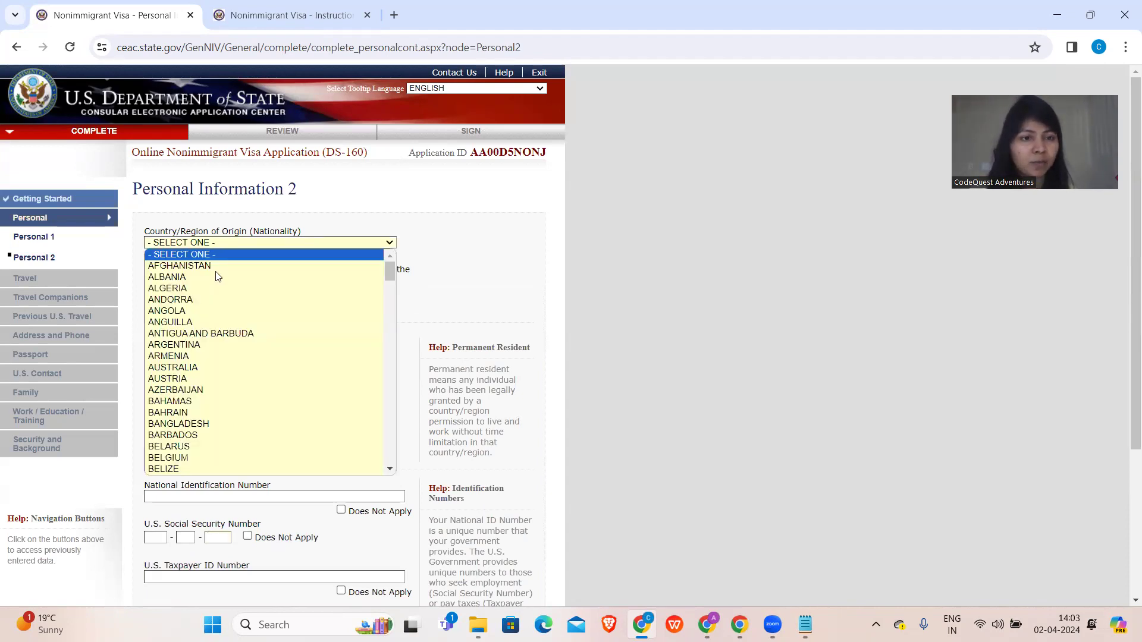
pyautogui.write('india')
pyautogui.press('Return')
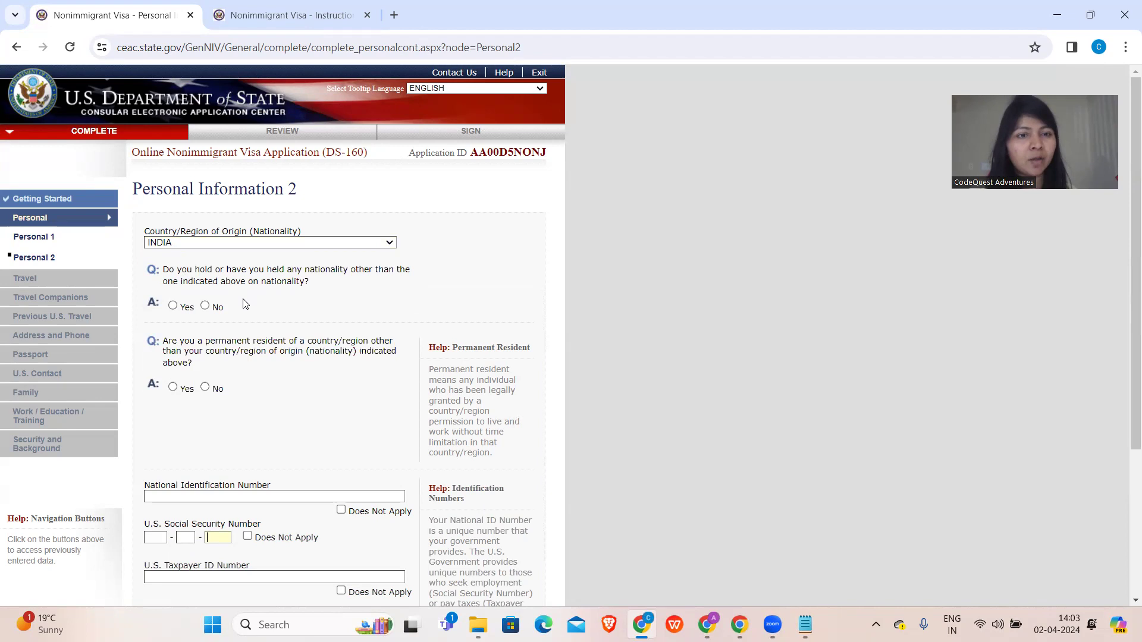
pyautogui.click(205, 306)
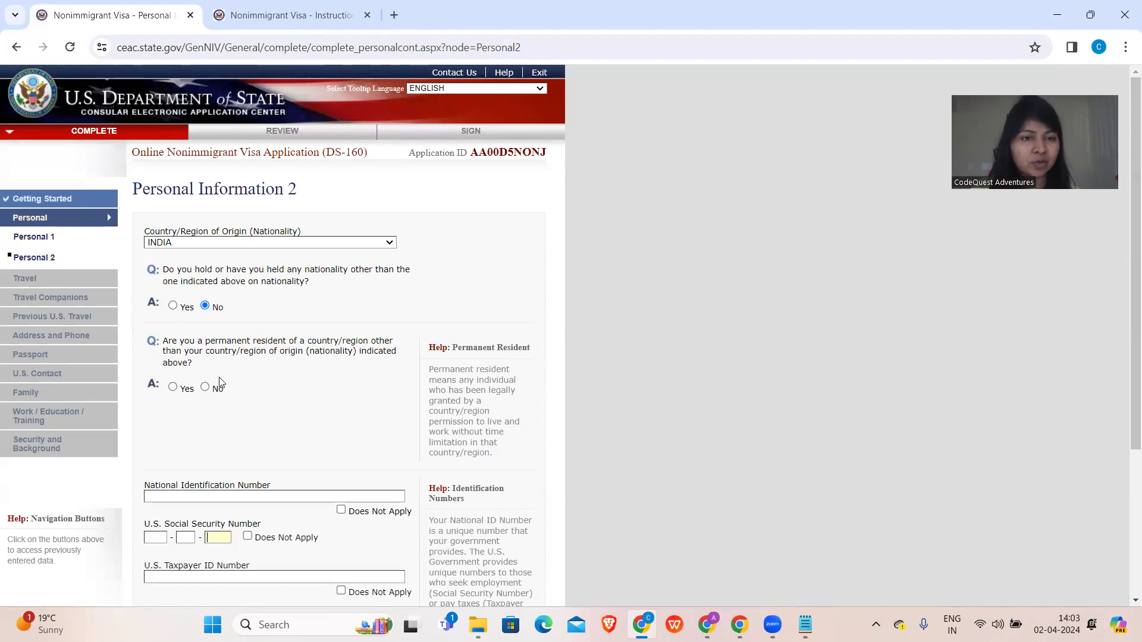
pyautogui.click(204, 387)
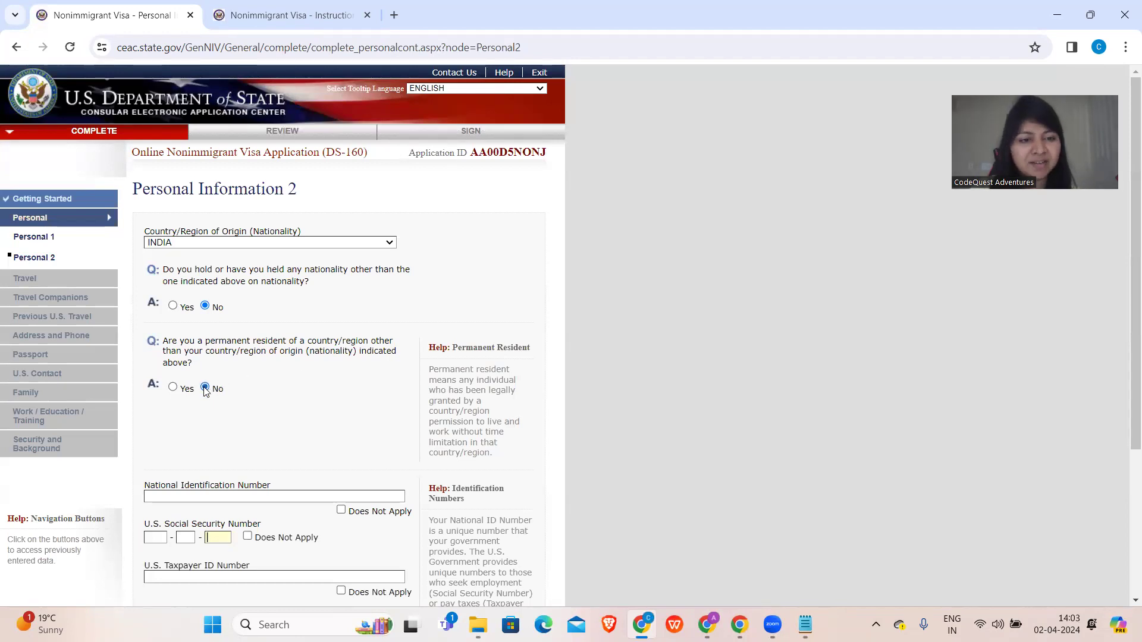
pyautogui.scroll(-3, 205, 387)
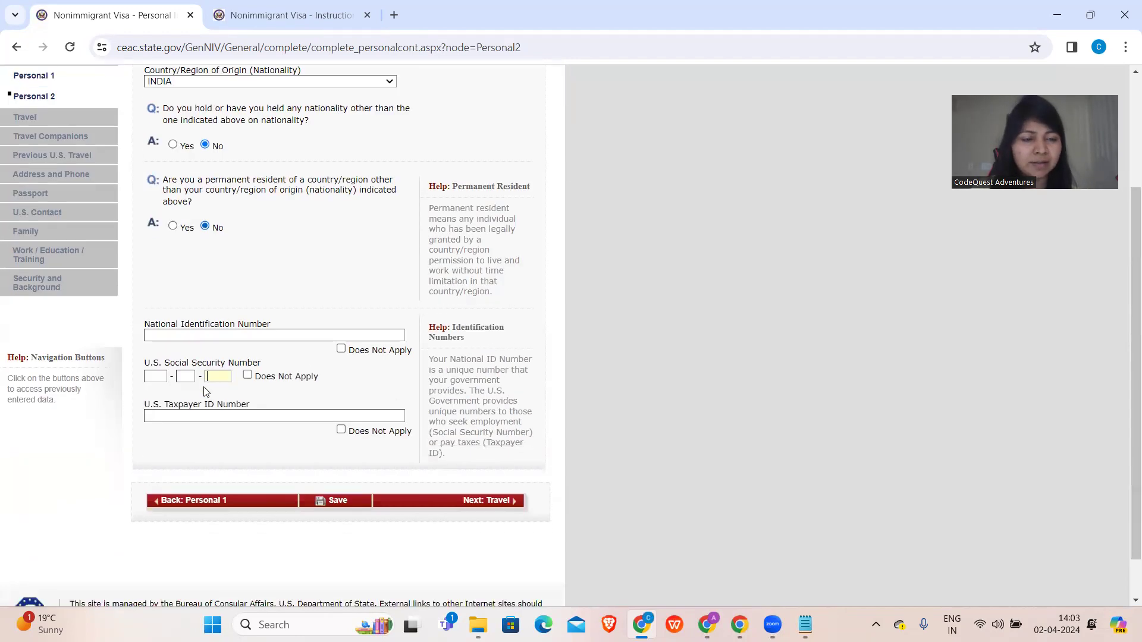
# - Enter the national identification number and mark SSN and taxpayer ID as not applicable
pyautogui.click(205, 337)
pyautogui.write('123')
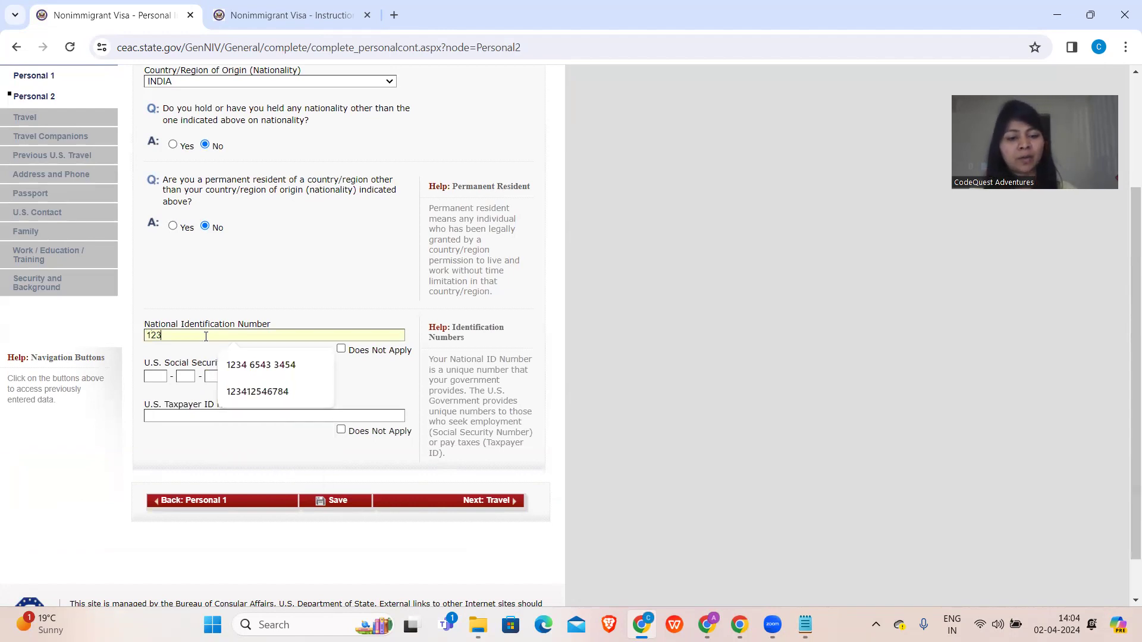
pyautogui.write('45678987')
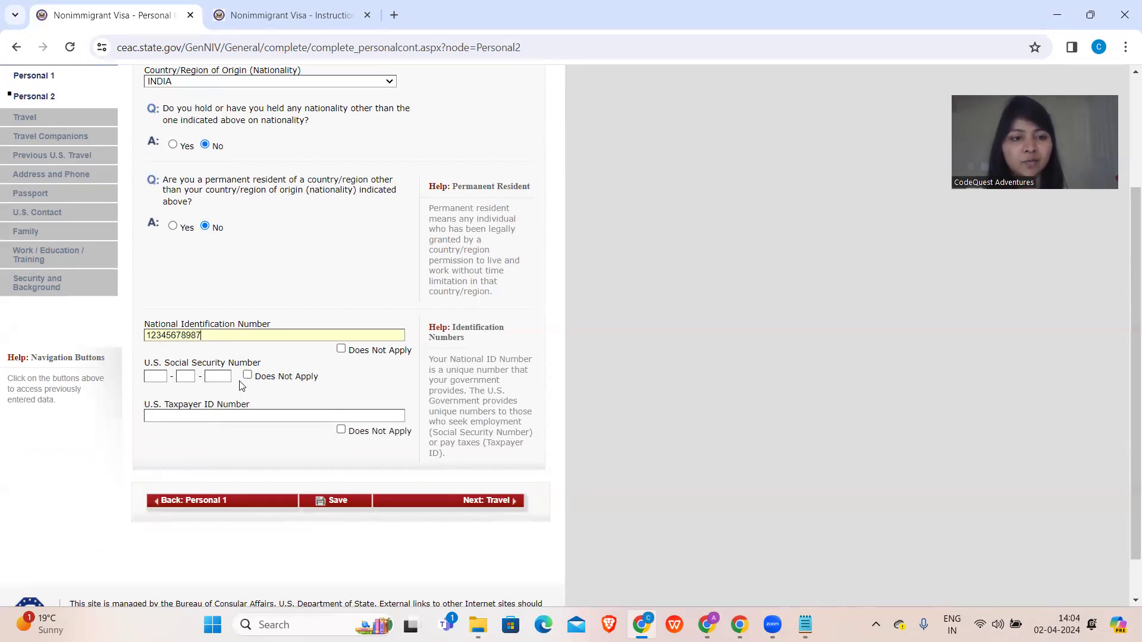
pyautogui.click(248, 376)
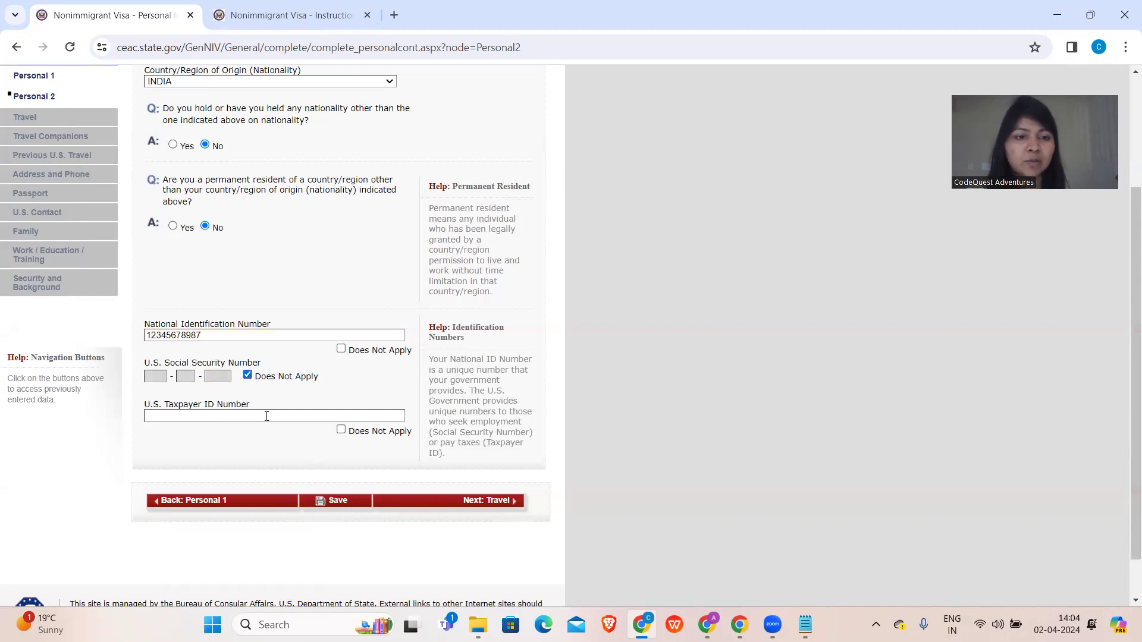
pyautogui.click(341, 431)
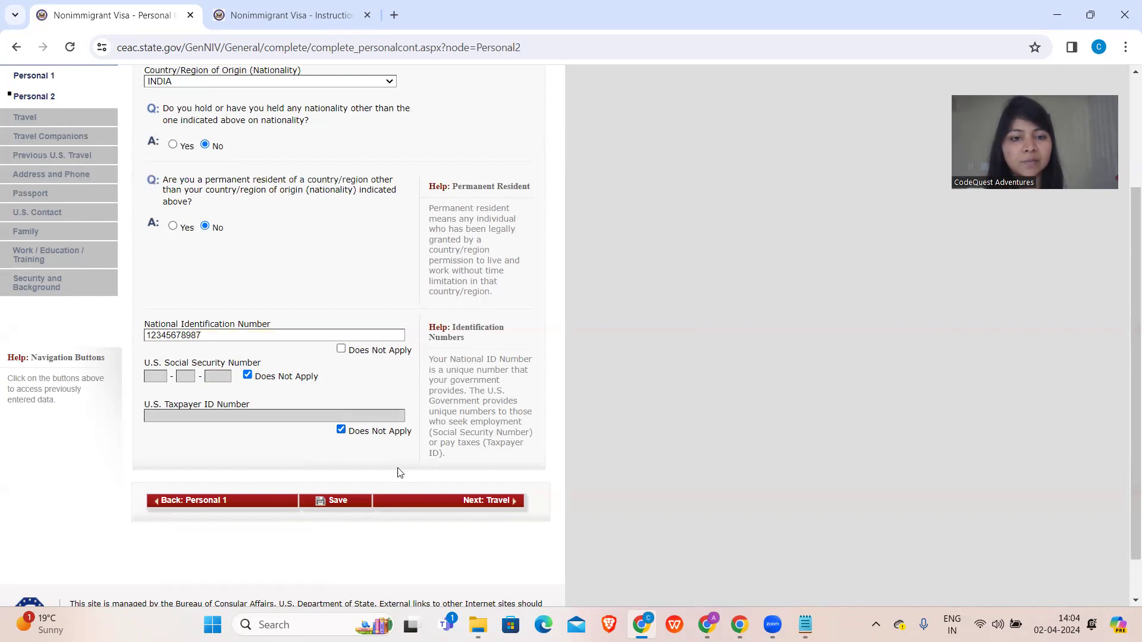
# - On the Travel page, set the trip purpose to INTRACOMPANY TRANSFEREE (L), specified as SPOUSE OF A L1 (L2)
pyautogui.click(407, 501)
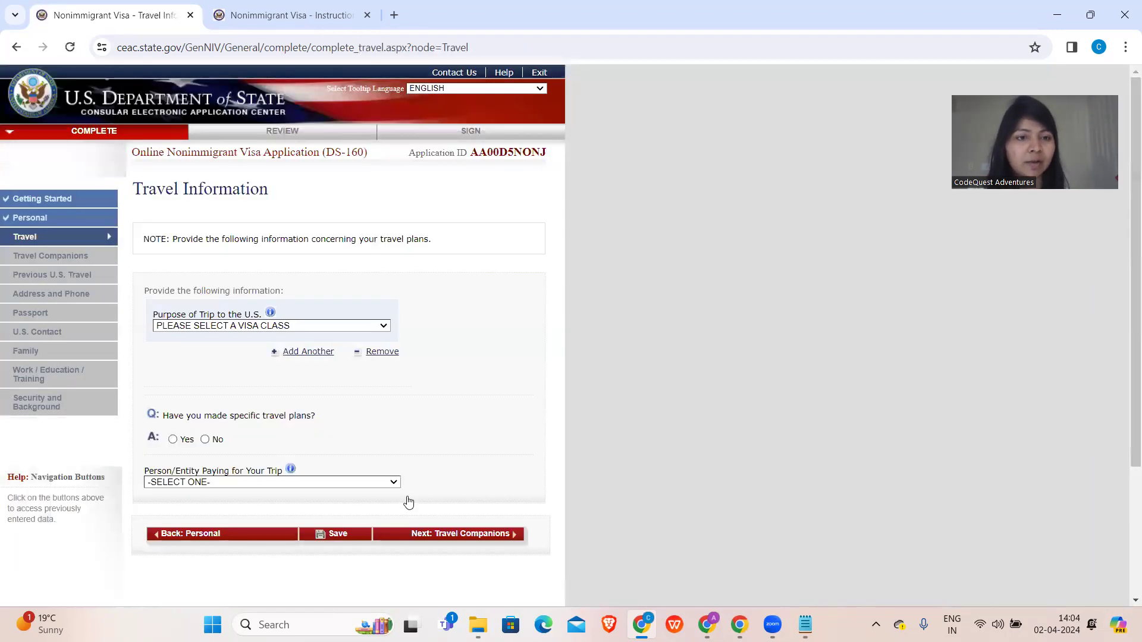
pyautogui.click(327, 327)
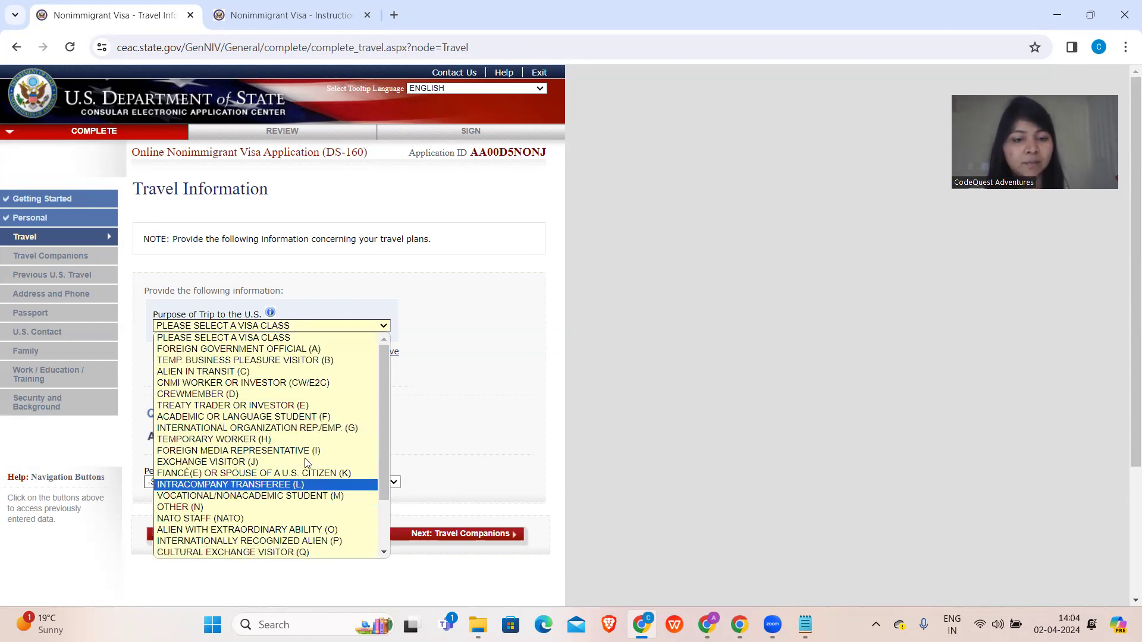
pyautogui.scroll(-2, 312, 488)
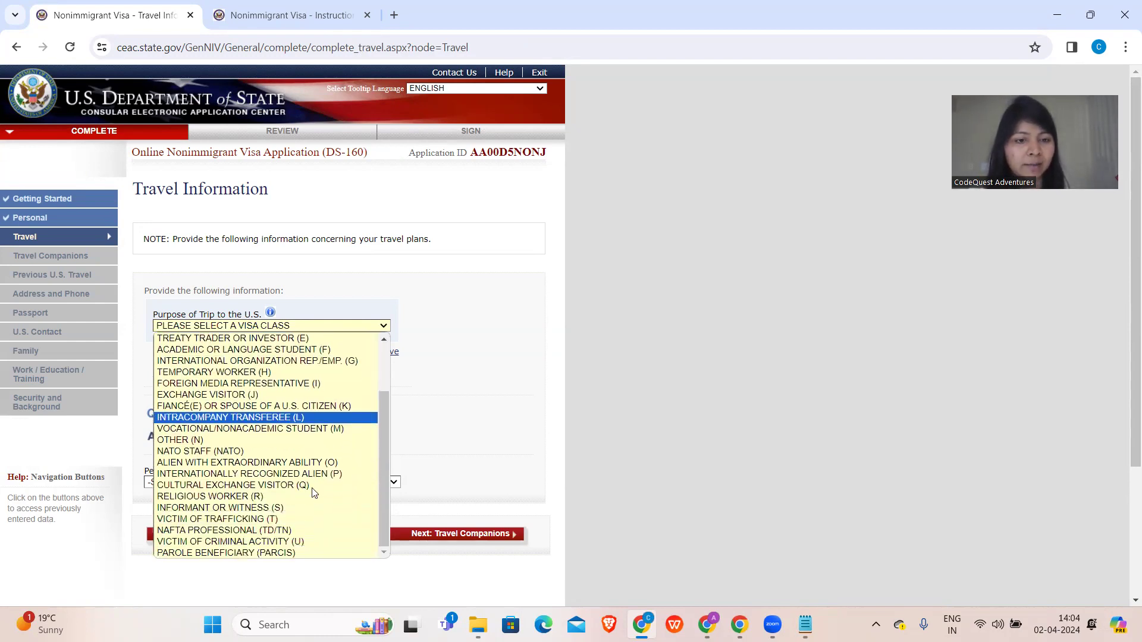
pyautogui.scroll(2, 315, 492)
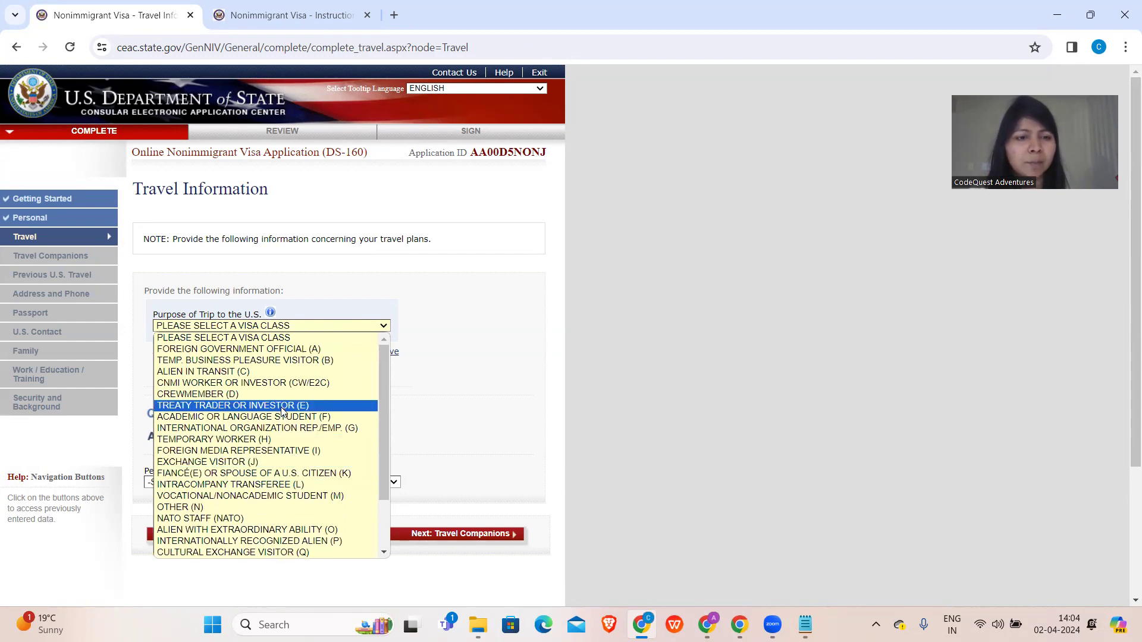
pyautogui.click(255, 486)
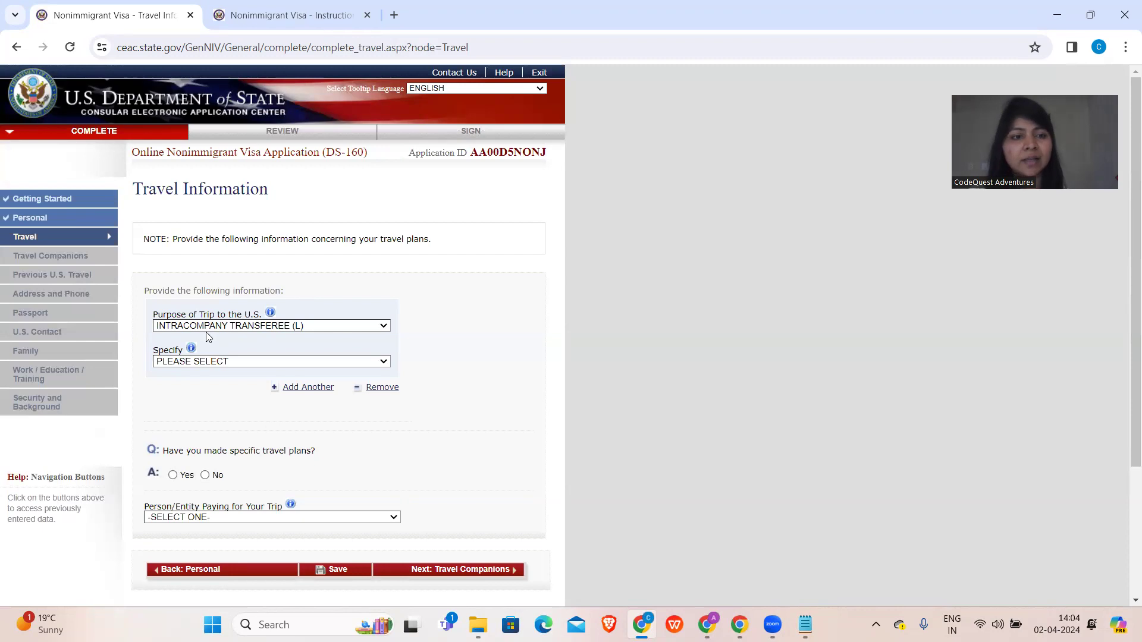
pyautogui.click(225, 361)
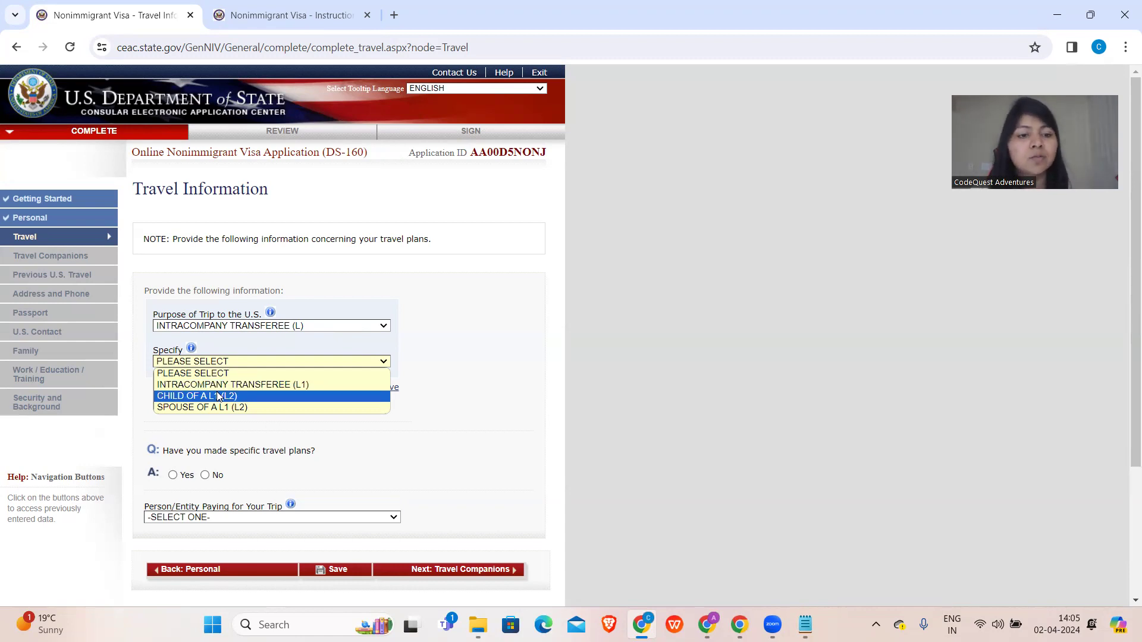
pyautogui.click(214, 409)
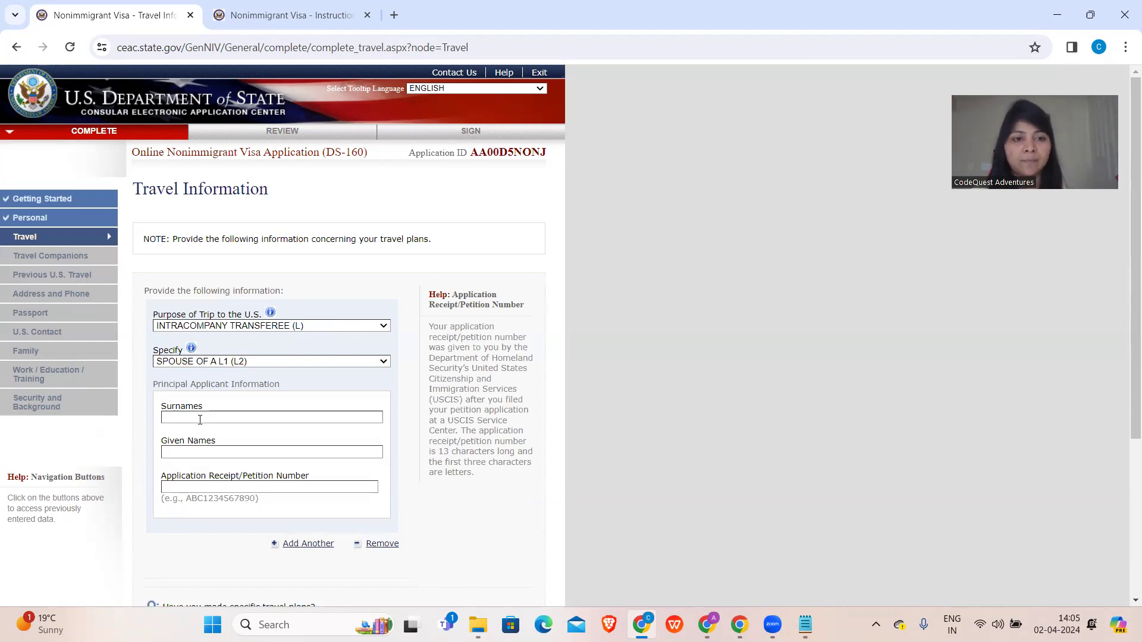
# - Enter the principal applicant's surname and given names
pyautogui.click(200, 420)
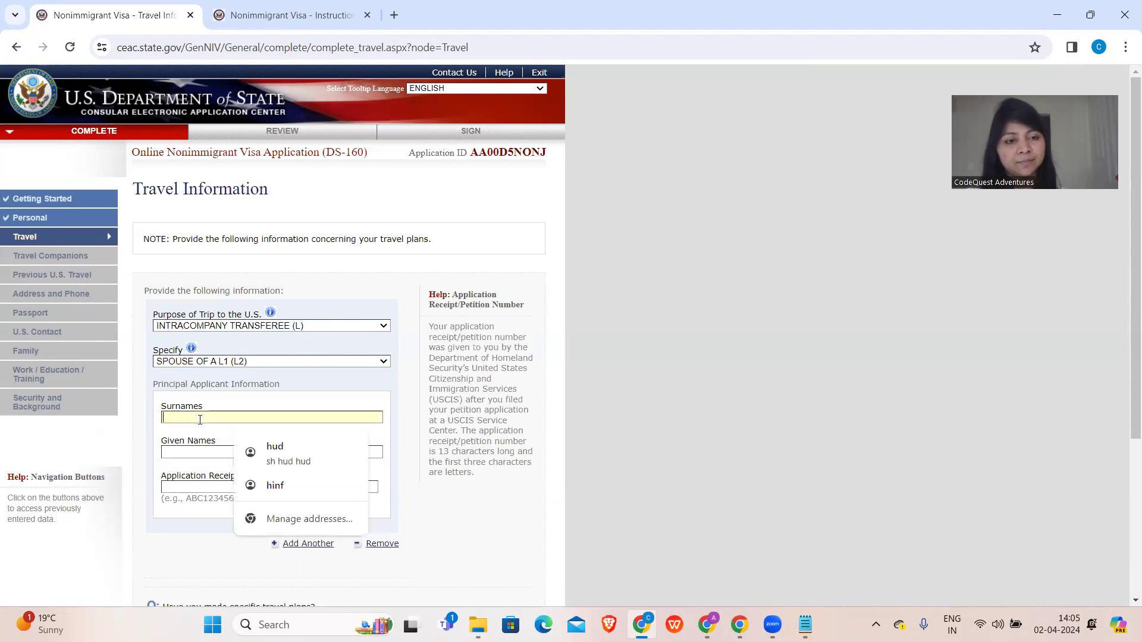
pyautogui.write('HYD')
pyautogui.press('Tab')
pyautogui.write('HYDHYD')
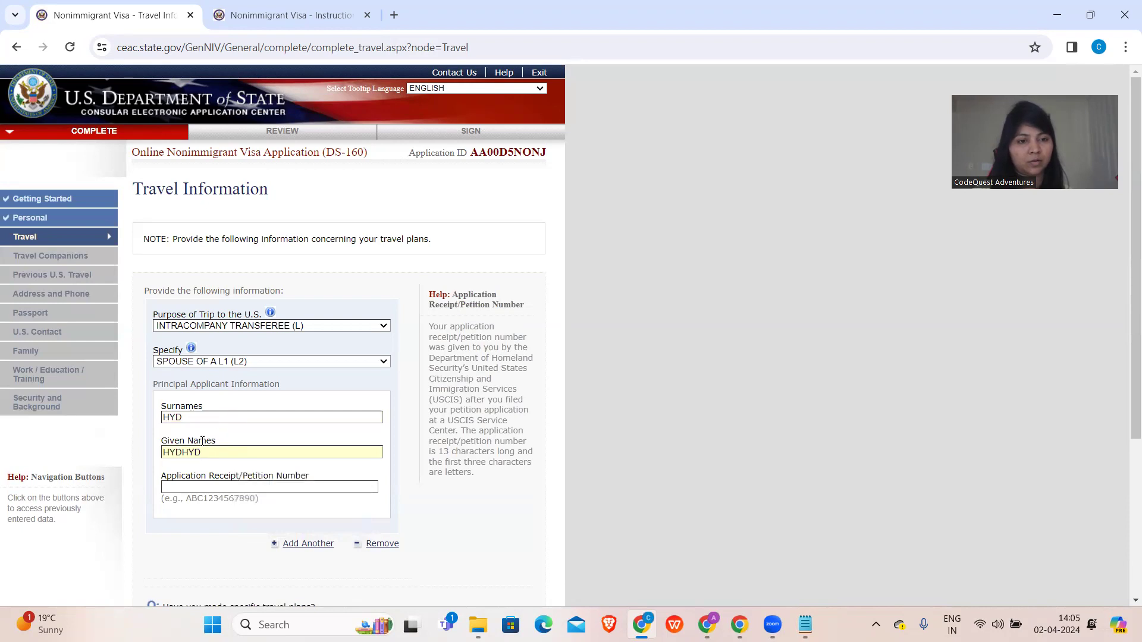
# - Enter the petition receipt number and add a second trip-purpose entry
pyautogui.click(186, 488)
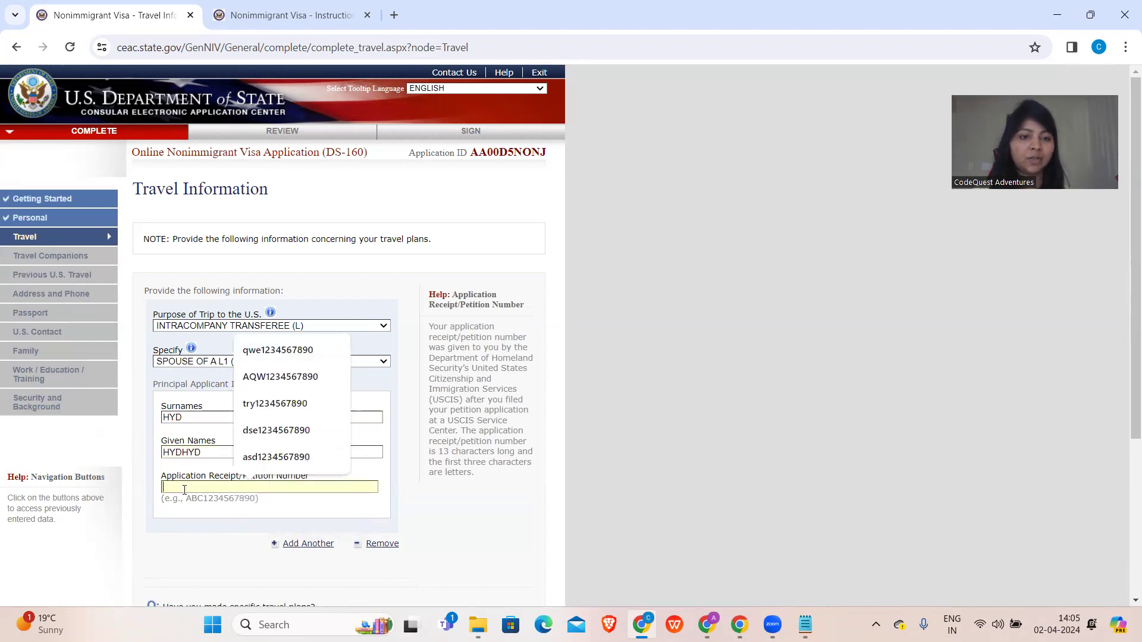
pyautogui.moveTo(314, 478); pyautogui.dragTo(242, 479)
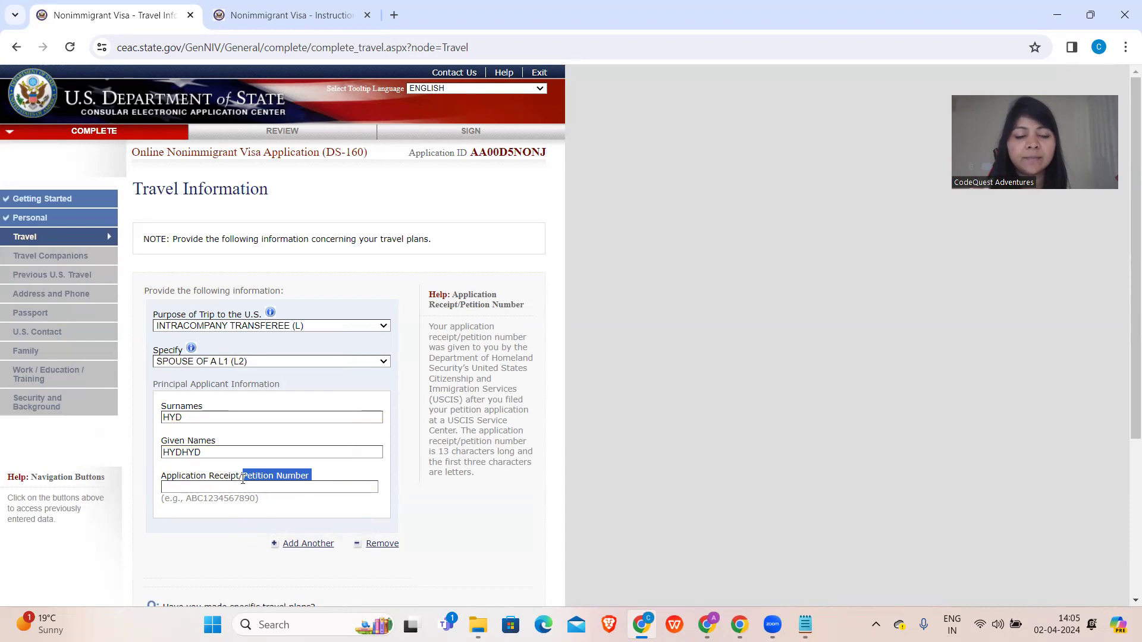
pyautogui.click(237, 487)
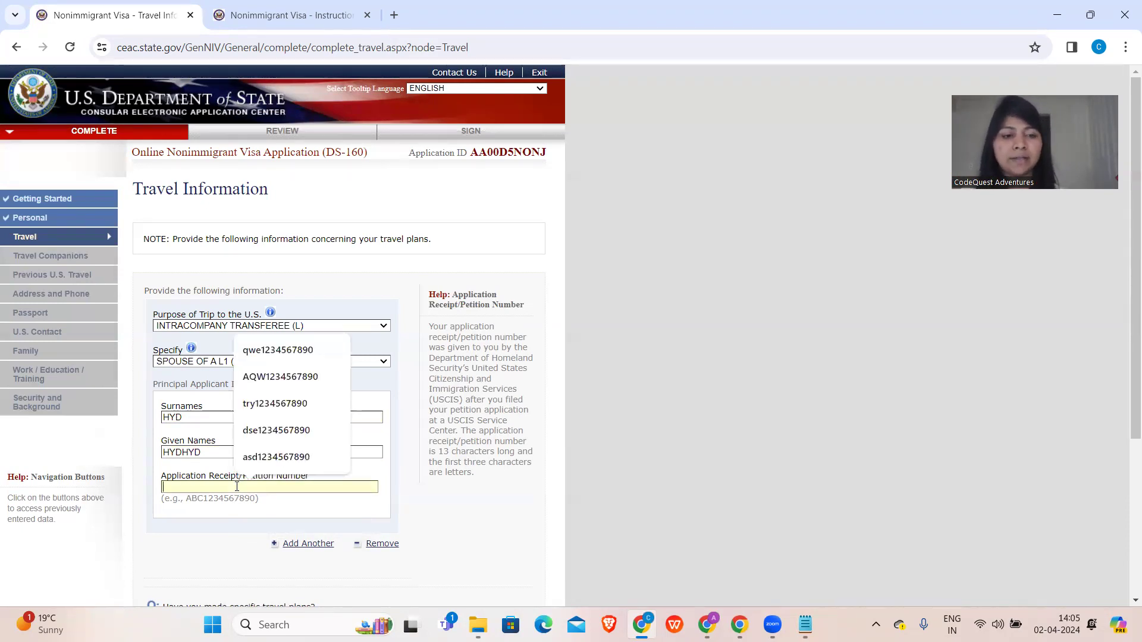
pyautogui.write('AB')
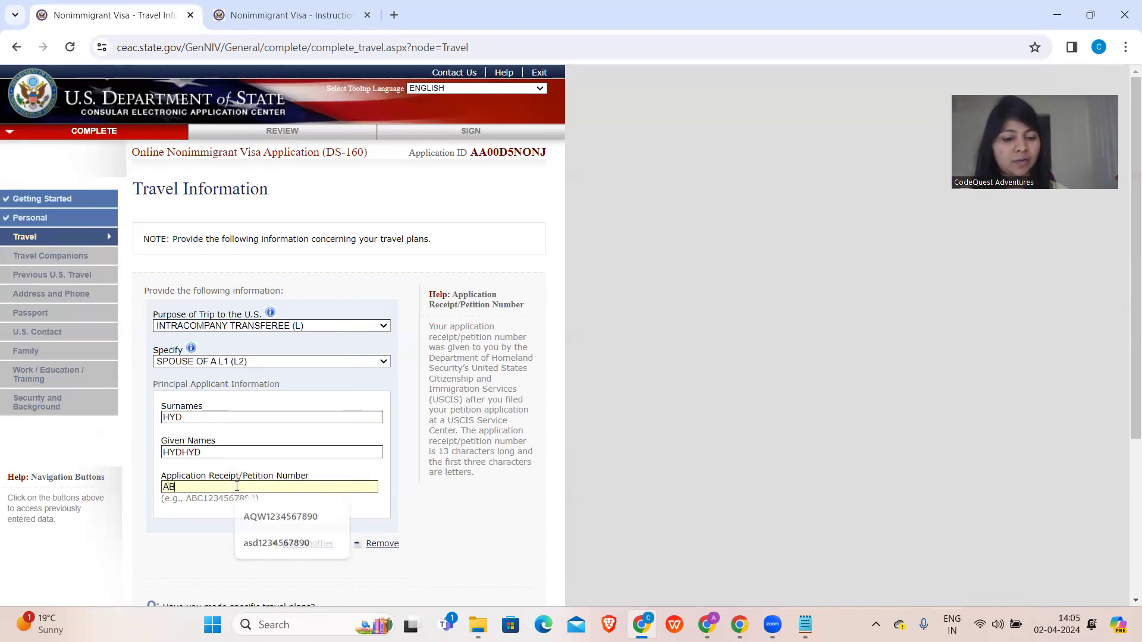
pyautogui.write('C1234567890')
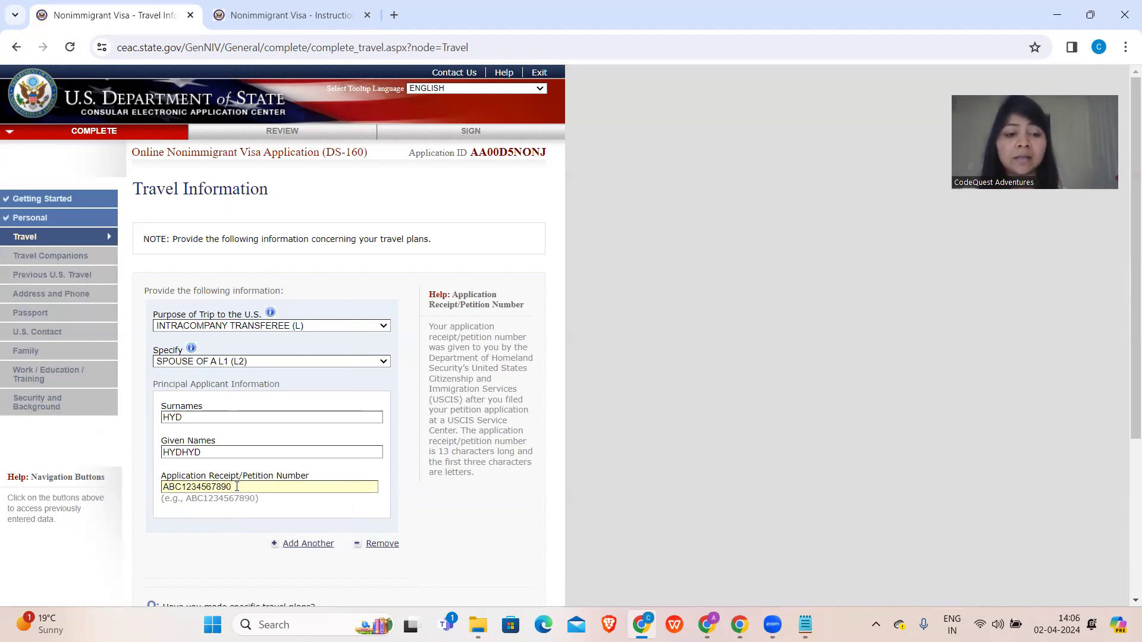
pyautogui.scroll(-2, 234, 520)
pyautogui.scroll(-2, 235, 520)
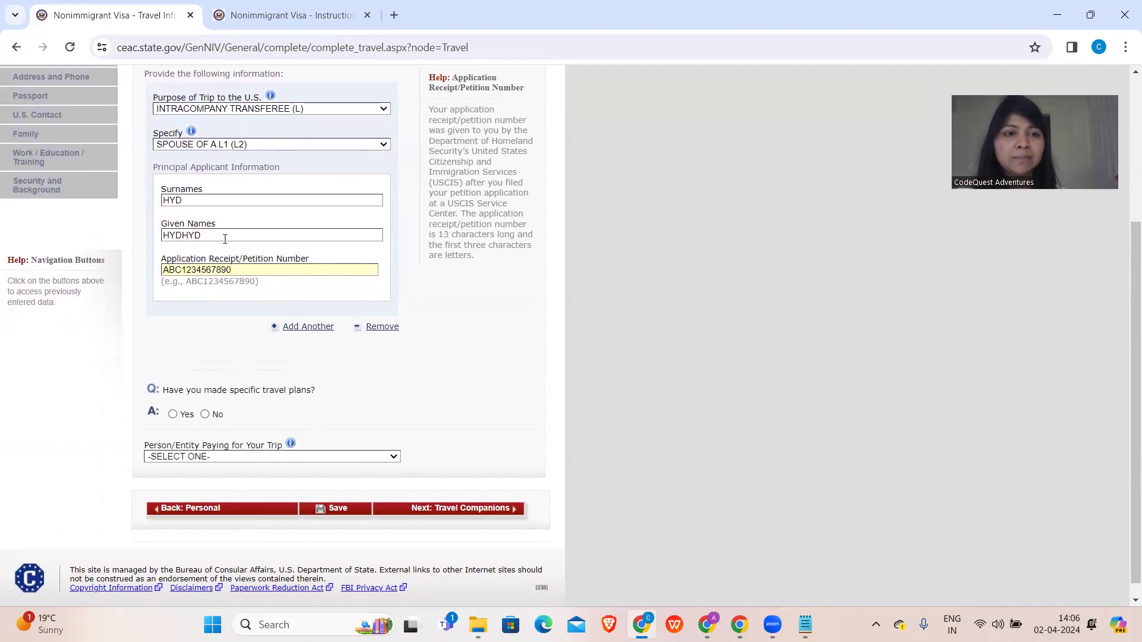
pyautogui.click(307, 329)
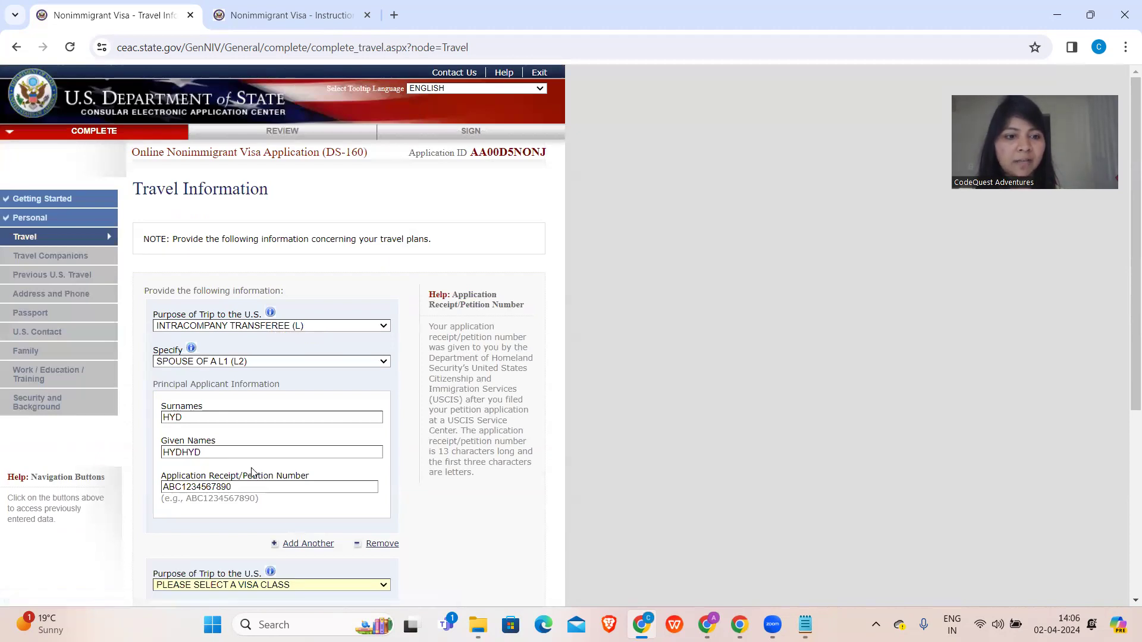
# - Set a second trip purpose to INTRACOMPANY TRANSFEREE (L), then remove that extra entry
pyautogui.scroll(-5, 306, 331)
pyautogui.click(237, 285)
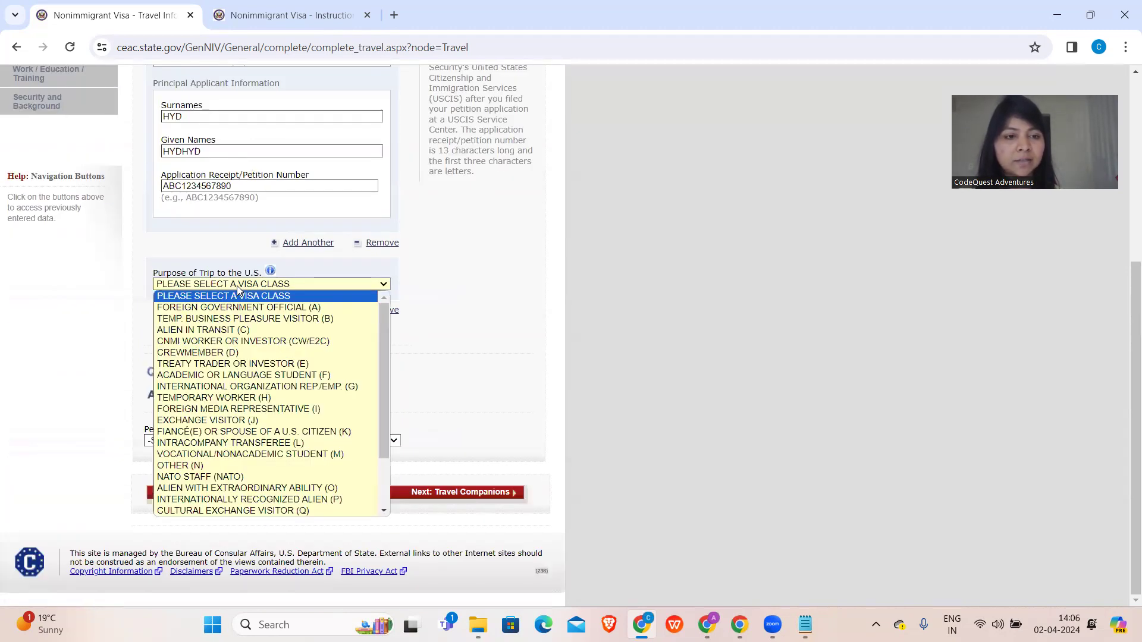
pyautogui.click(252, 444)
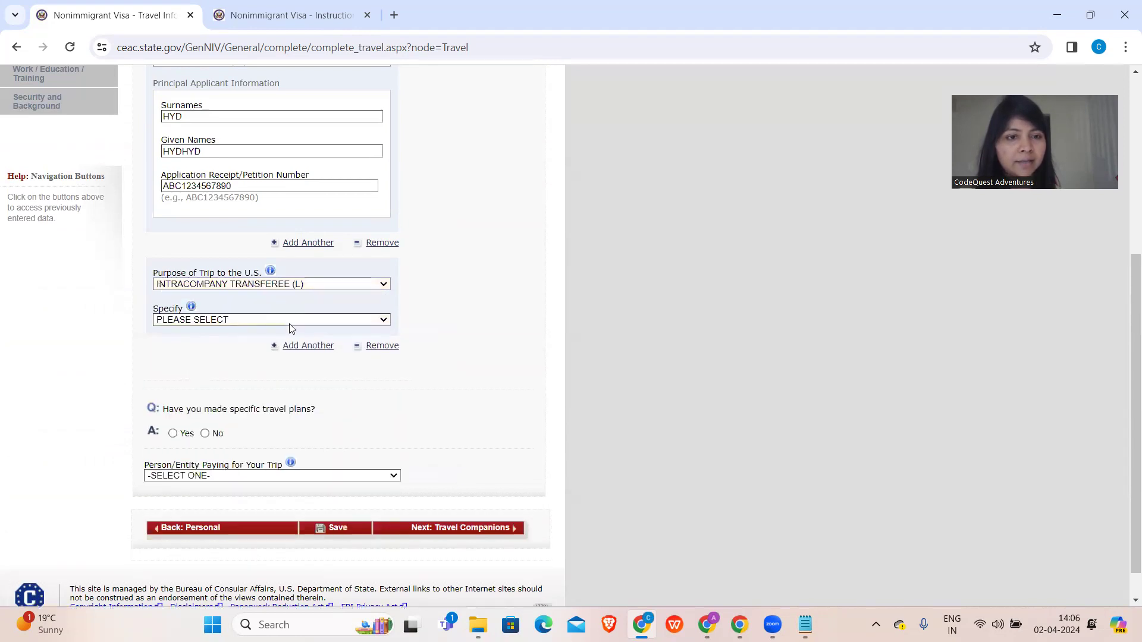
pyautogui.click(226, 321)
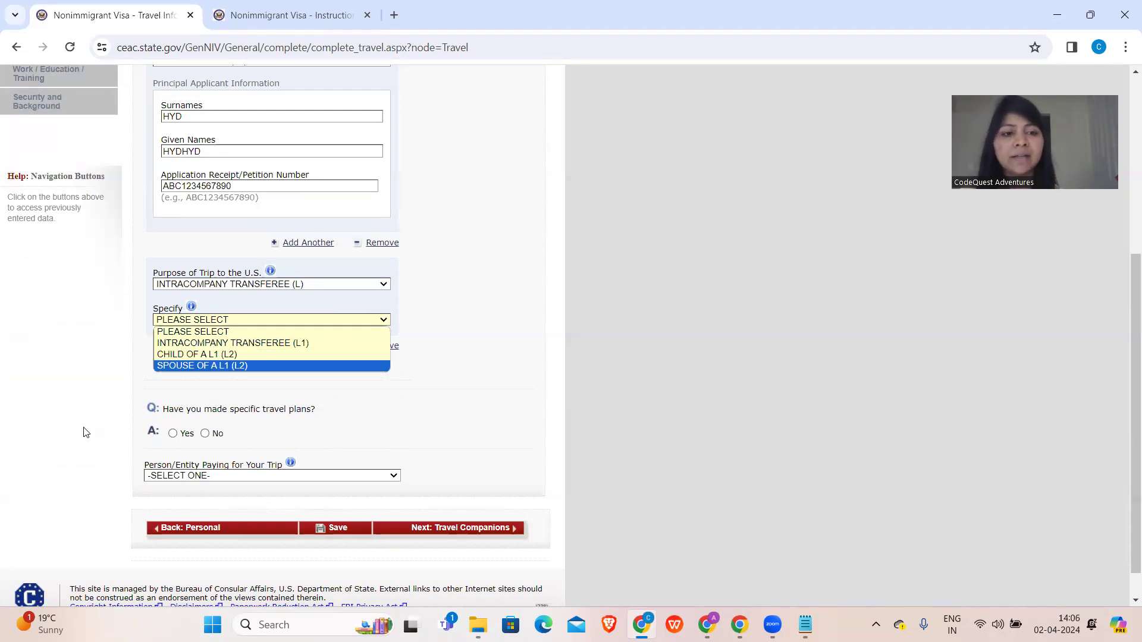
pyautogui.click(381, 244)
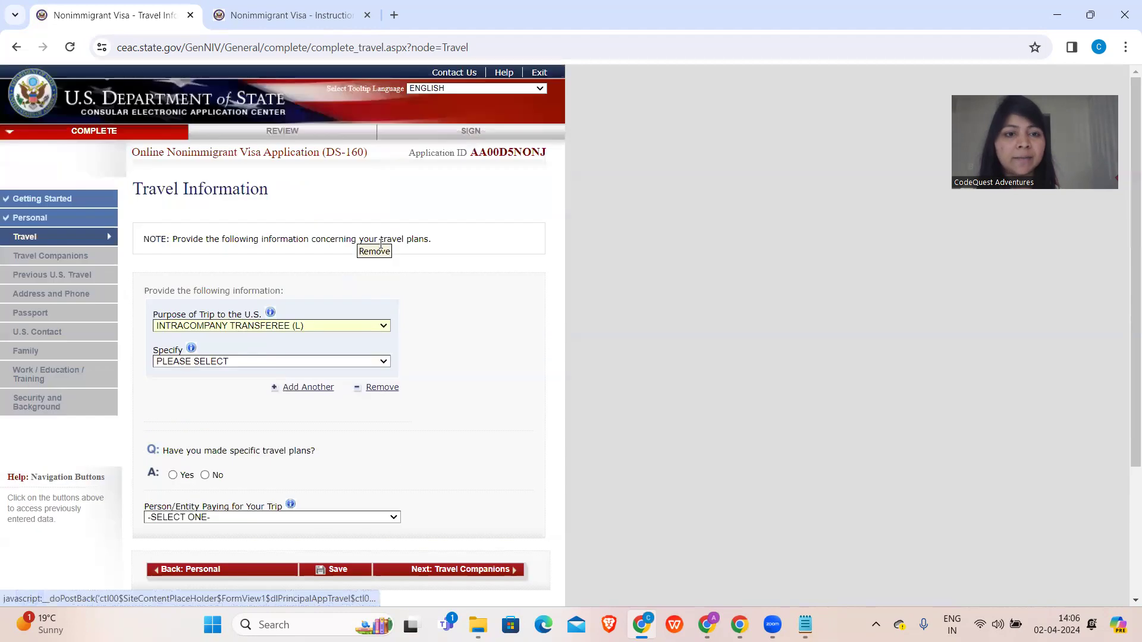
pyautogui.scroll(-1, 278, 415)
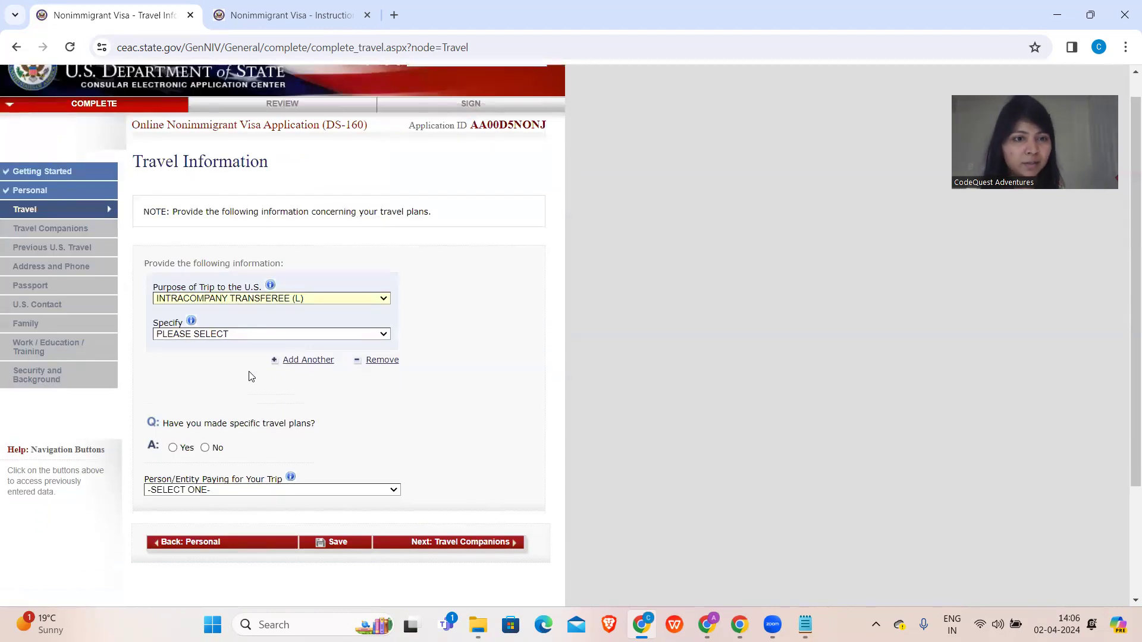
# - Specify SPOUSE OF A L1 (L2) and re-enter the principal applicant's surname, given names and petition receipt number
pyautogui.click(247, 334)
pyautogui.click(226, 380)
pyautogui.click(198, 390)
pyautogui.write('HYFD')
pyautogui.click(197, 424)
pyautogui.write('HYDHYD')
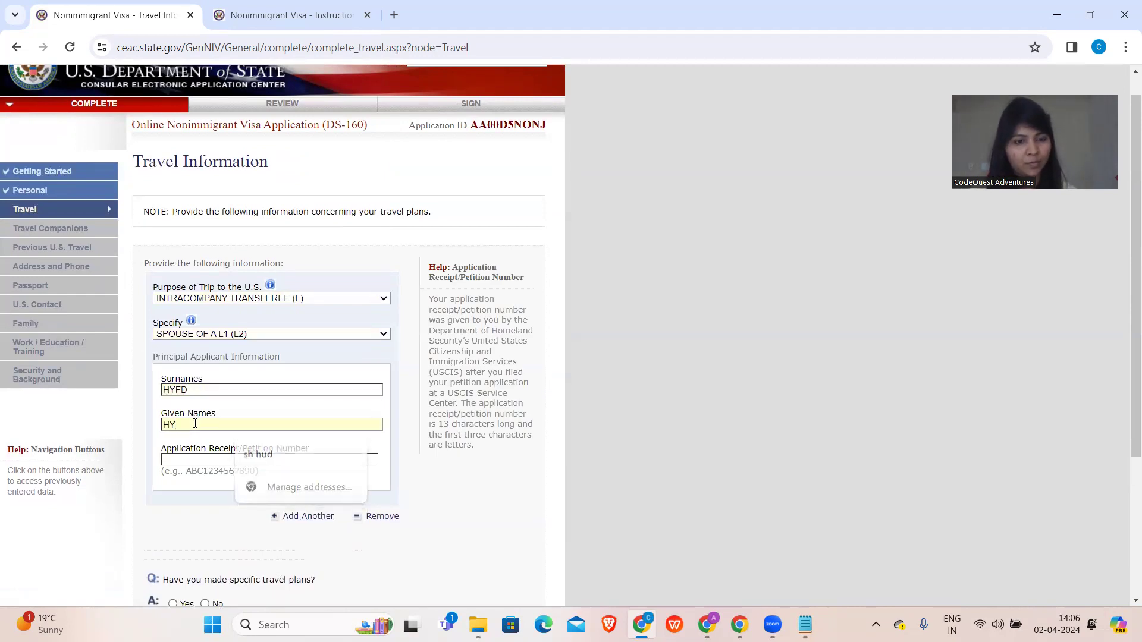
pyautogui.click(193, 460)
pyautogui.write('12')
pyautogui.press('BackSpace')
pyautogui.press('BackSpace')
pyautogui.write('A')
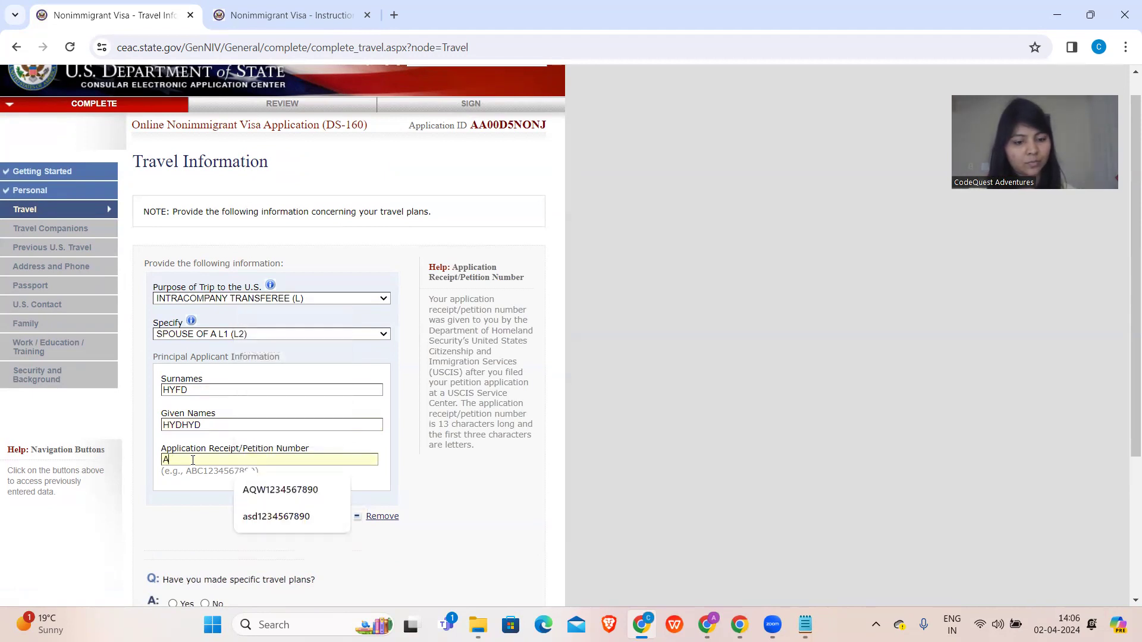
pyautogui.write('BC1234567890')
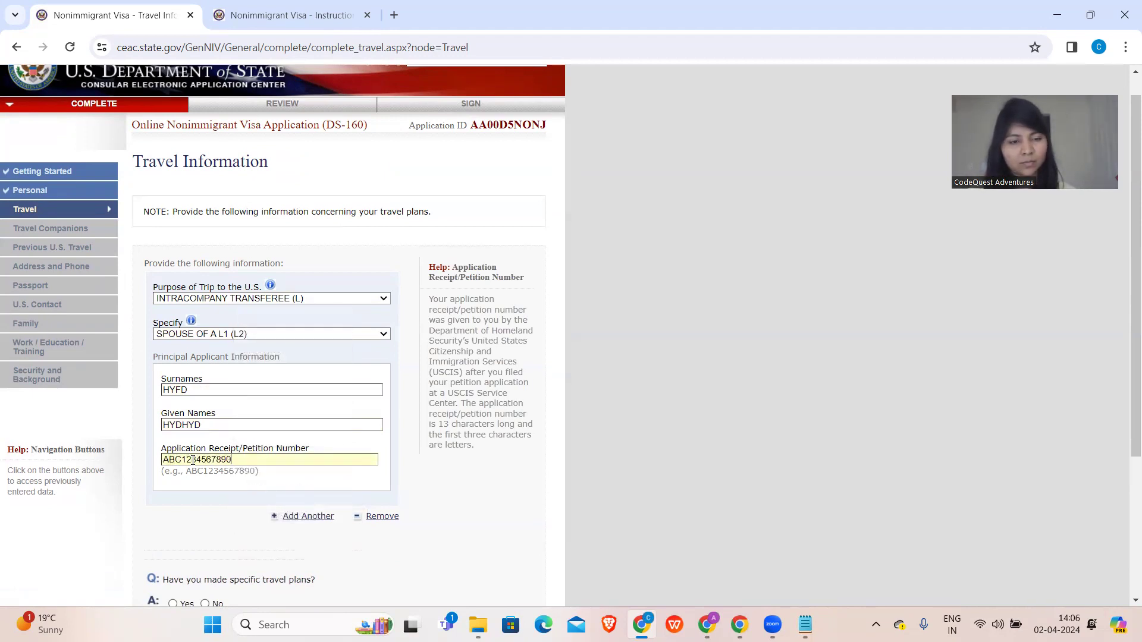
pyautogui.scroll(-1, 193, 461)
pyautogui.scroll(-3, 193, 461)
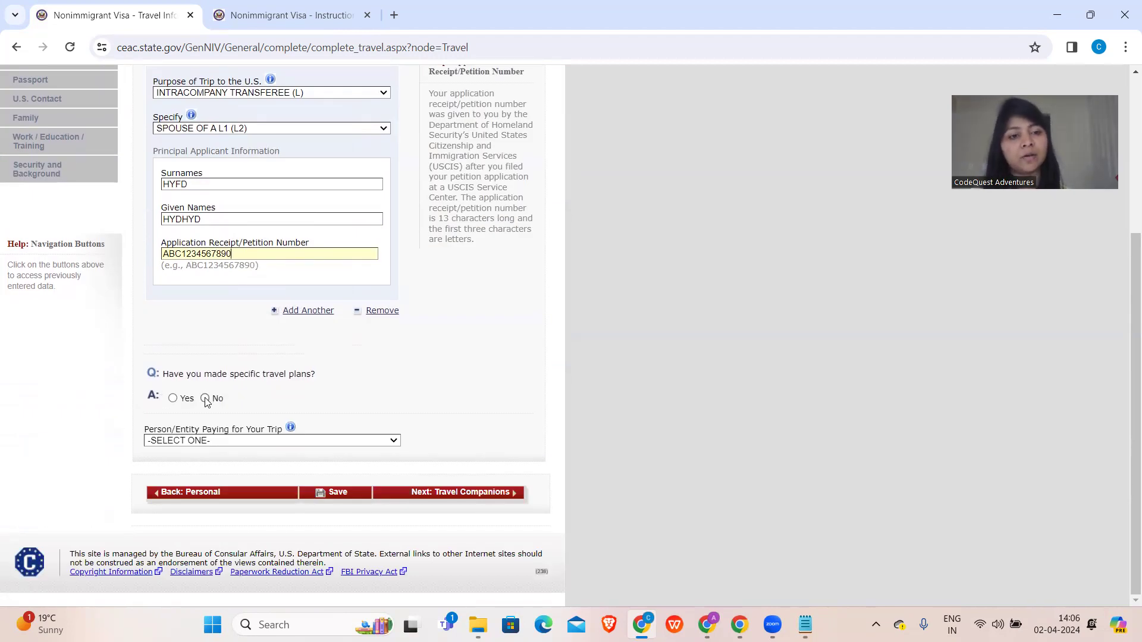
# - Answer No to having specific travel plans
pyautogui.click(172, 398)
pyautogui.scroll(-3, 177, 399)
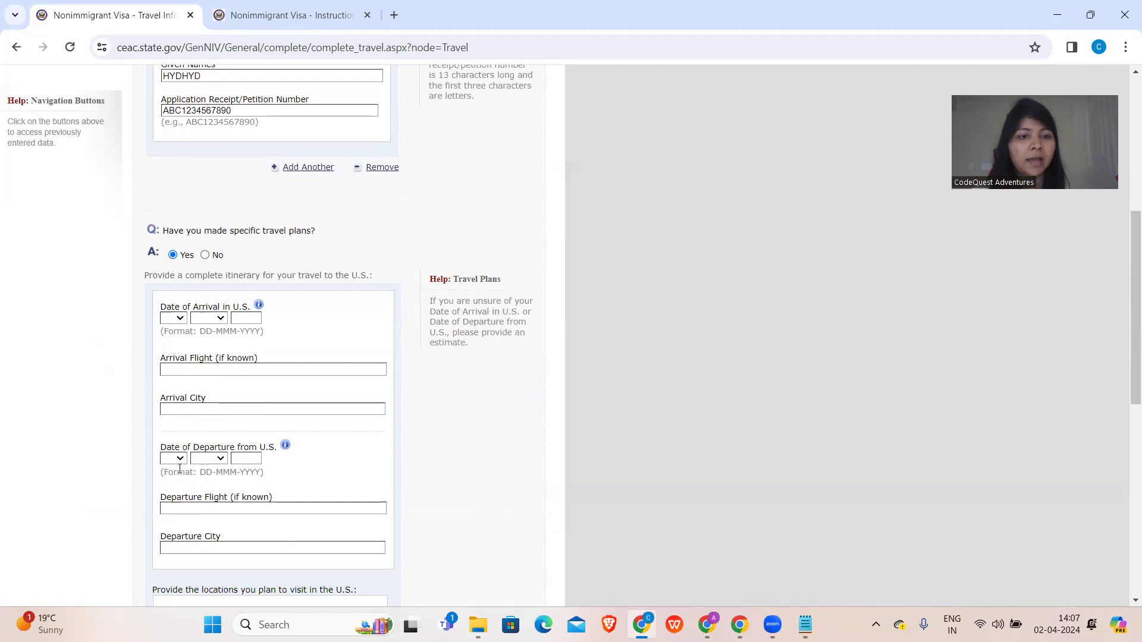
pyautogui.click(206, 256)
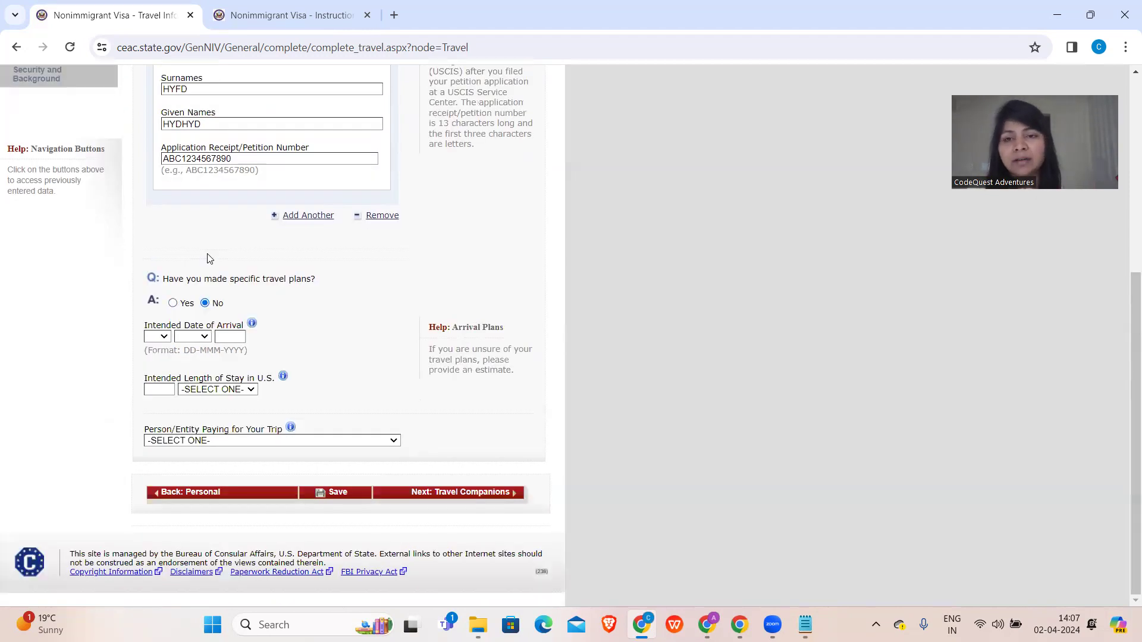
# - Set the intended arrival date to 07 MAY 2024
pyautogui.click(160, 337)
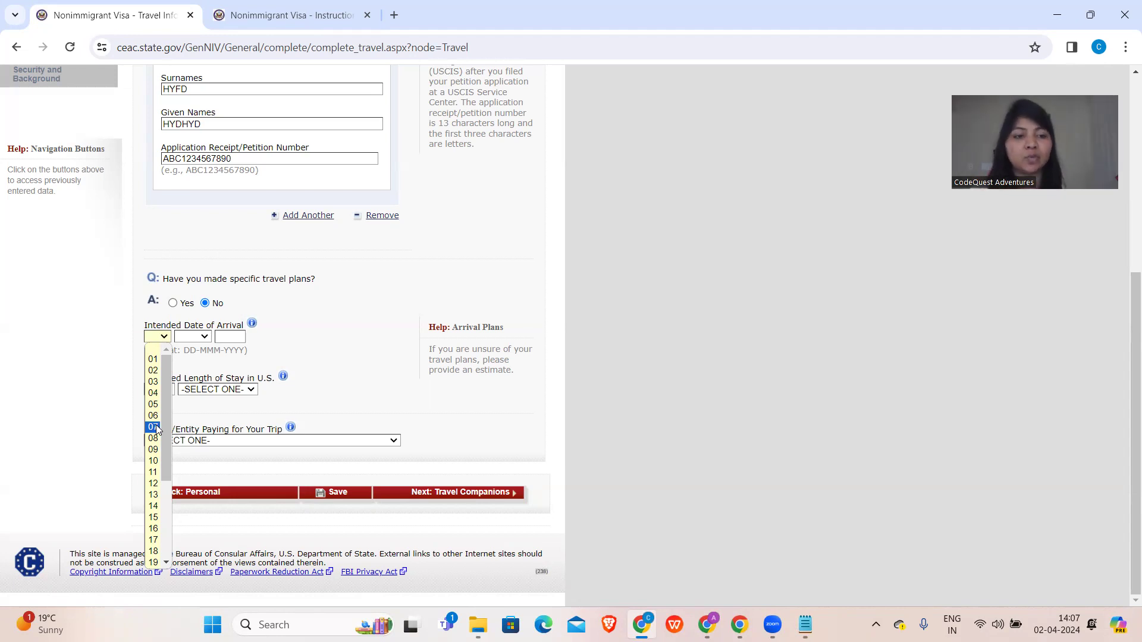
pyautogui.click(153, 427)
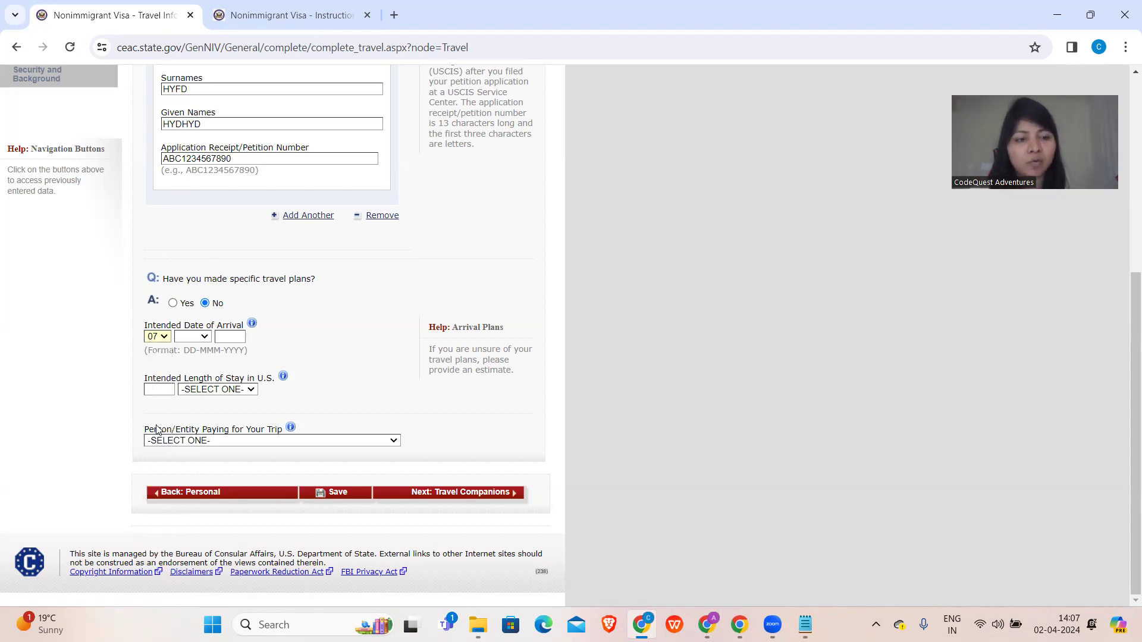
pyautogui.click(197, 343)
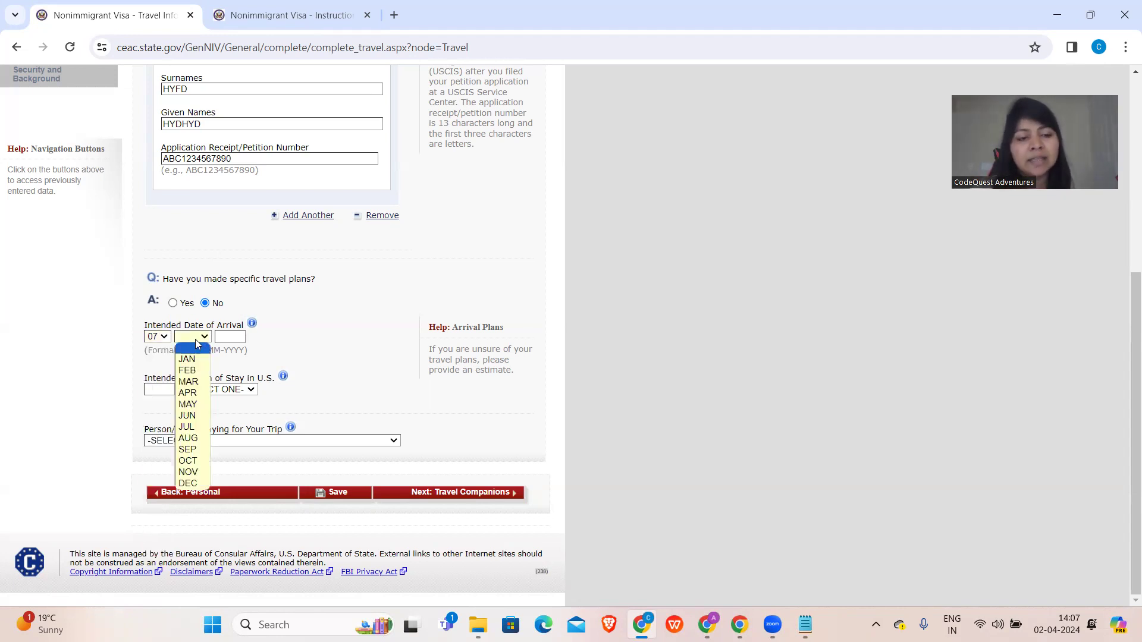
pyautogui.click(188, 404)
pyautogui.click(229, 338)
pyautogui.write('2024')
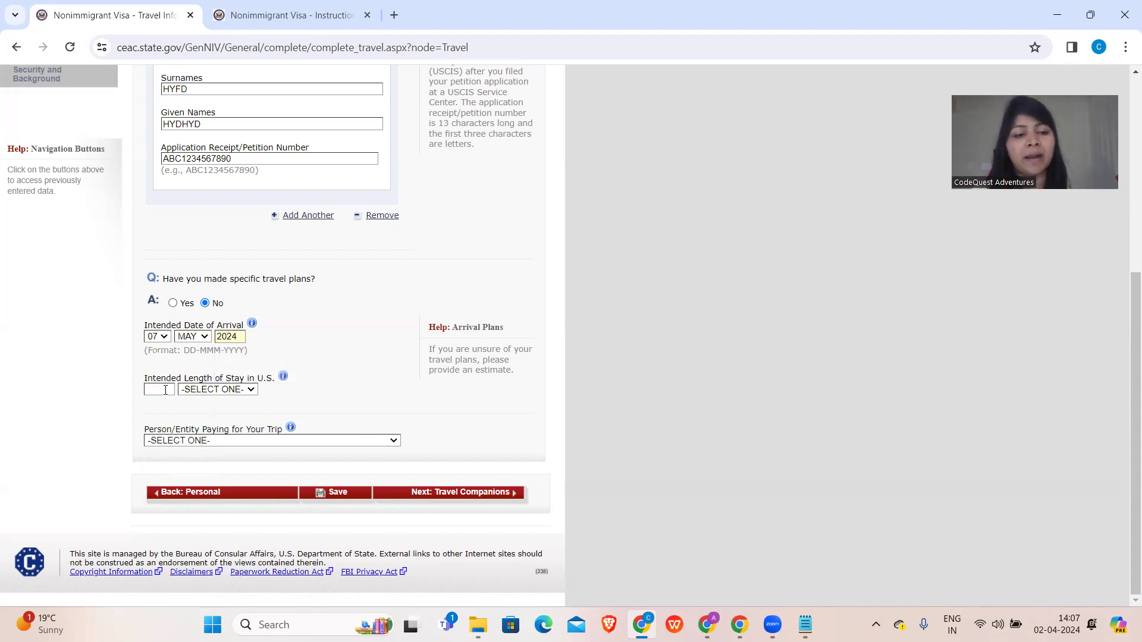
pyautogui.click(165, 390)
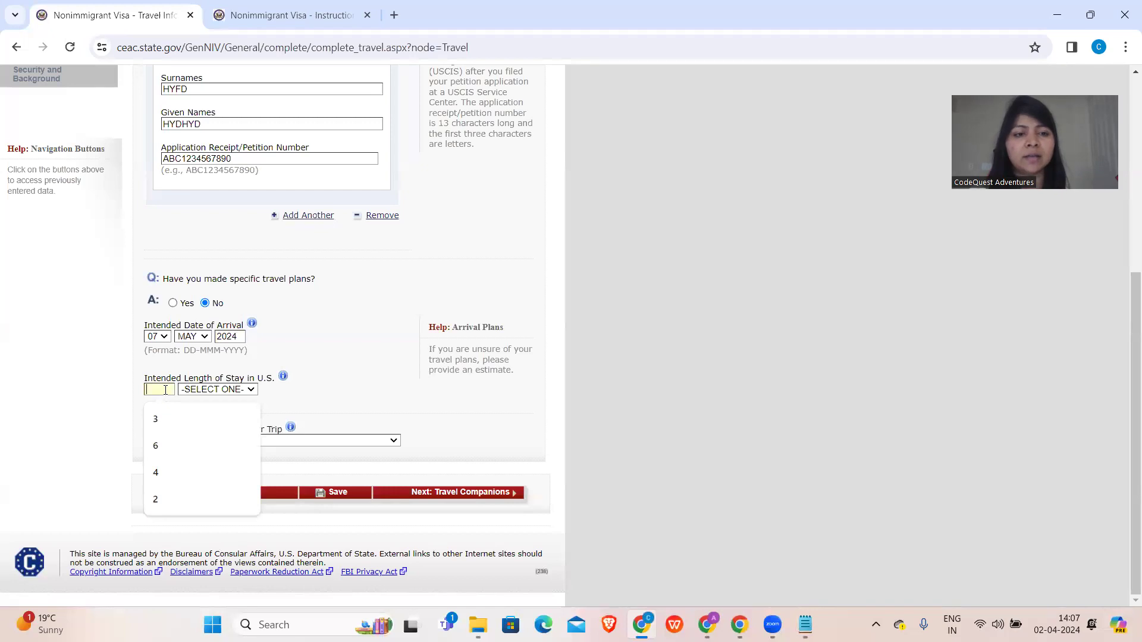
# - Enter an intended length of stay of 3 YEAR(S)
pyautogui.click(193, 391)
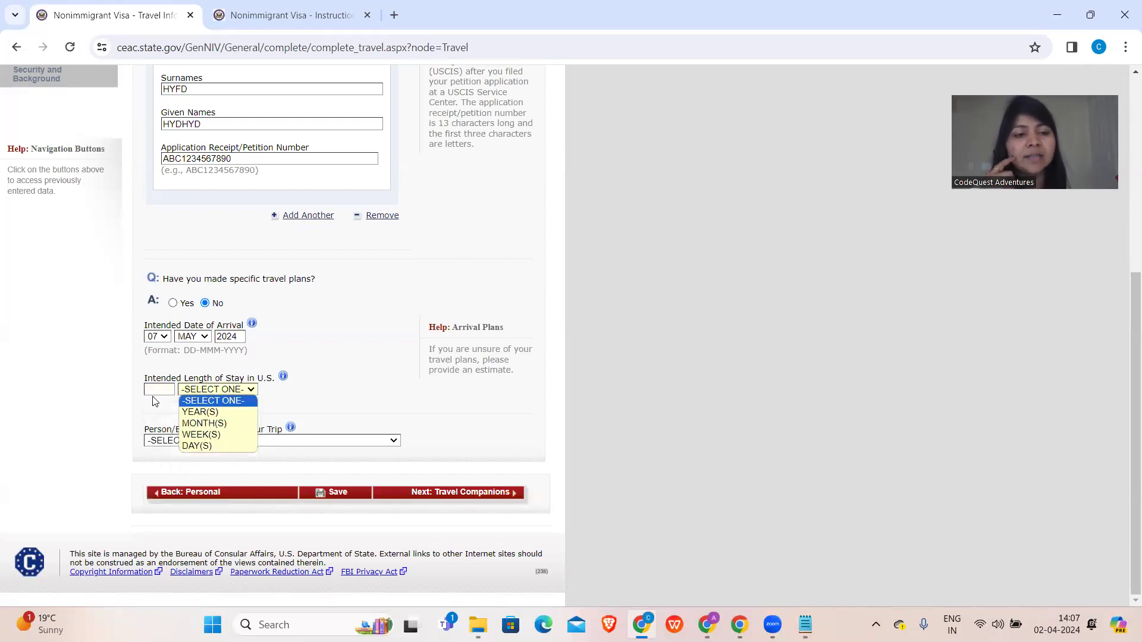
pyautogui.click(163, 389)
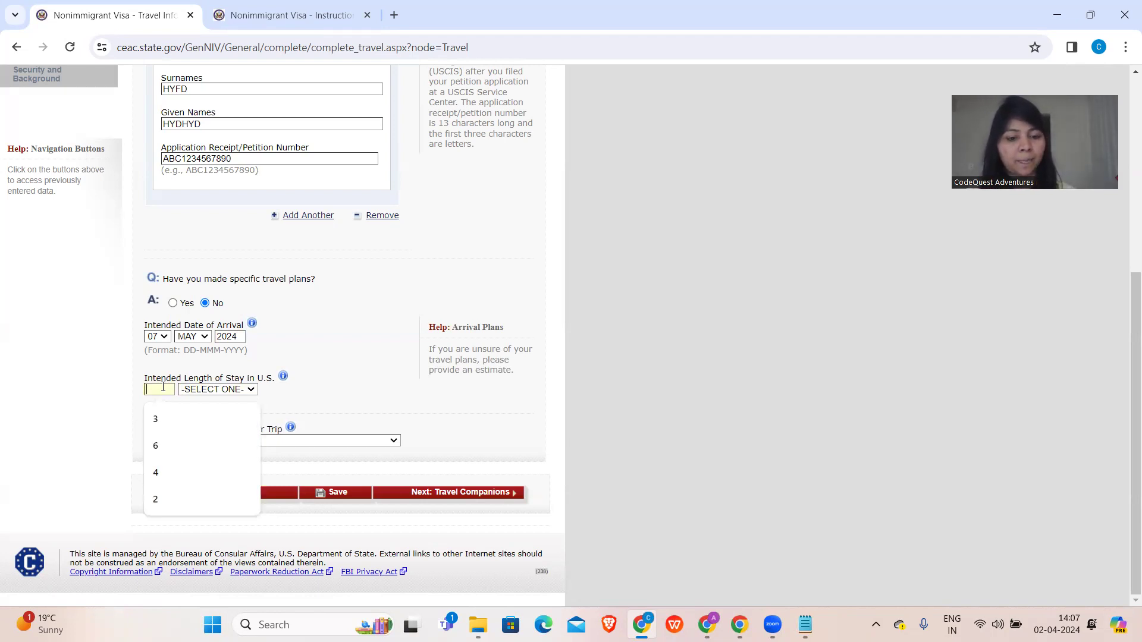
pyautogui.write('3')
pyautogui.click(193, 391)
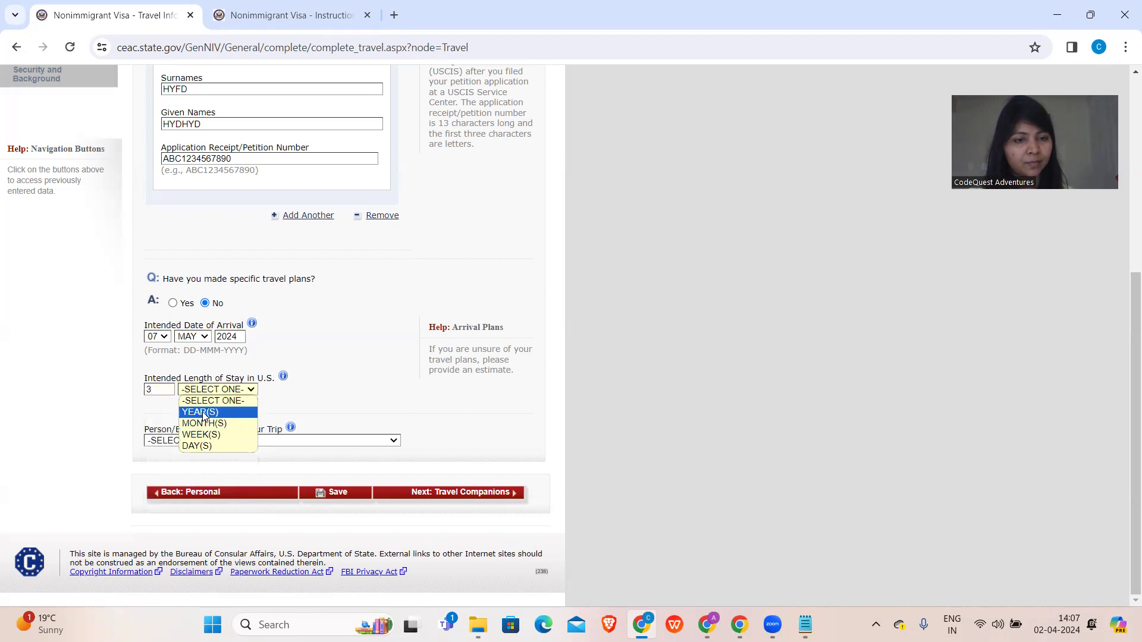
pyautogui.click(204, 412)
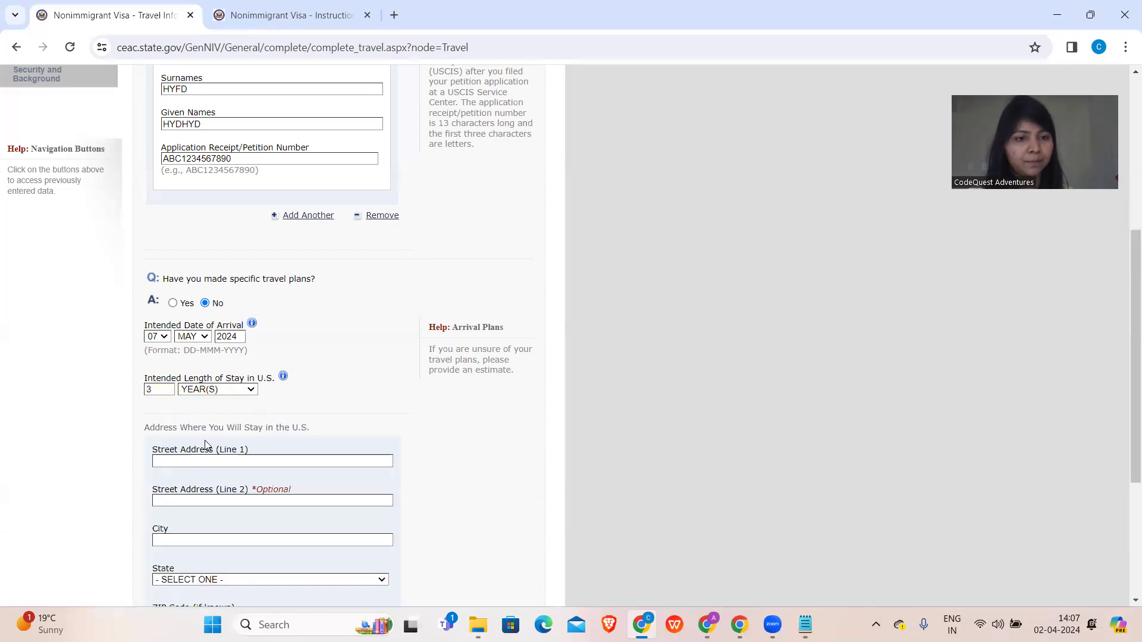
pyautogui.scroll(-3, 206, 445)
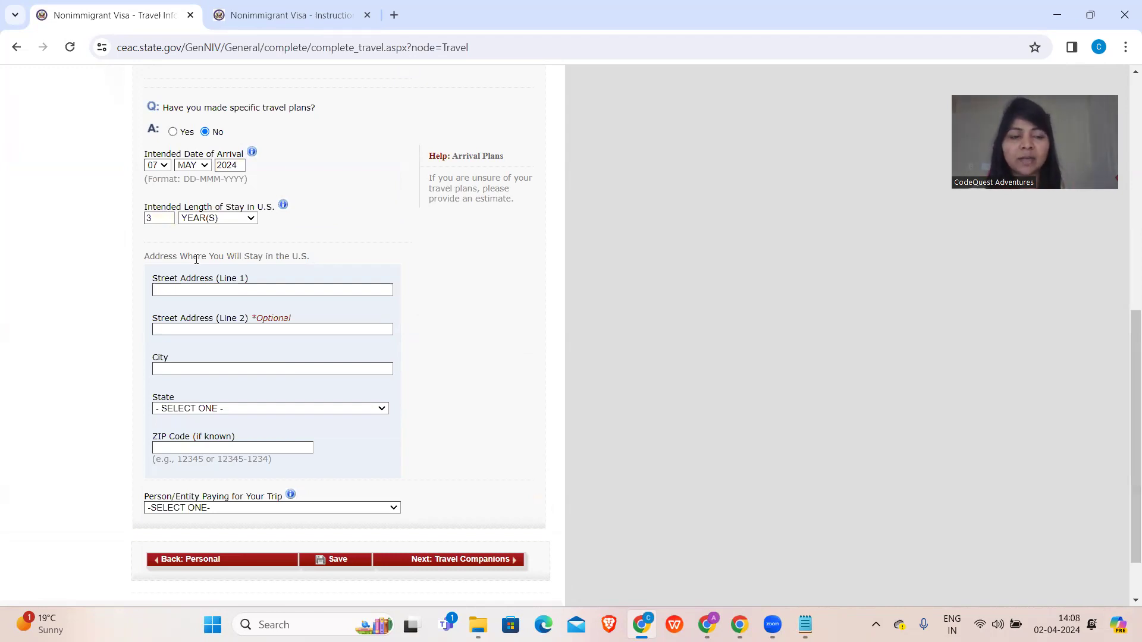
# - Enter the U.S. stay street address lines and the city NEW YORK
pyautogui.click(198, 289)
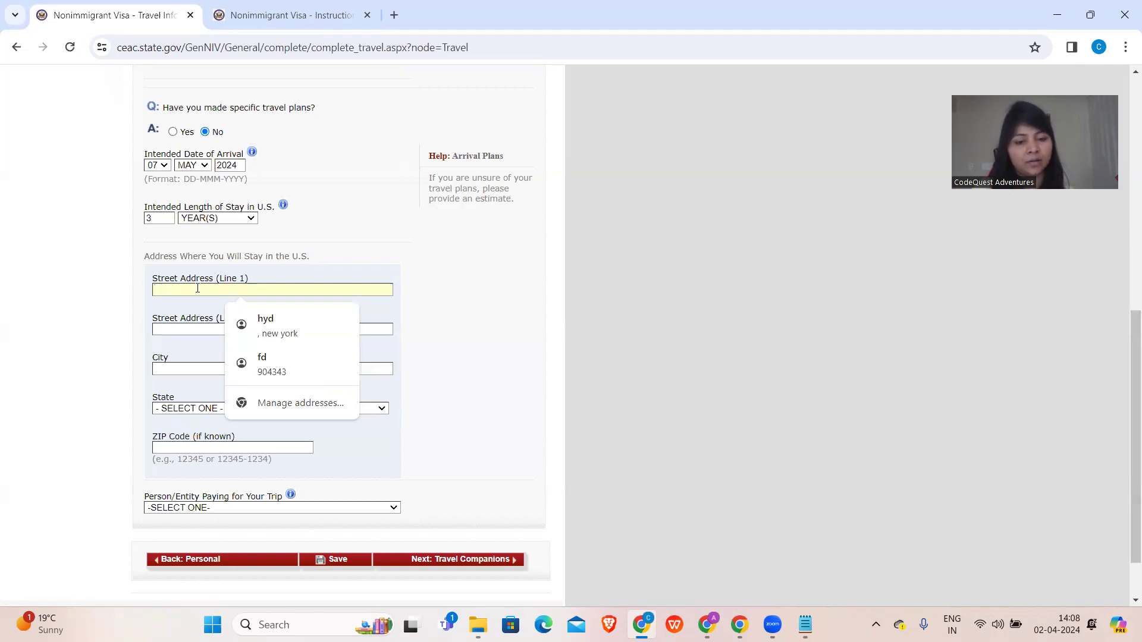
pyautogui.write('FACEBOOK')
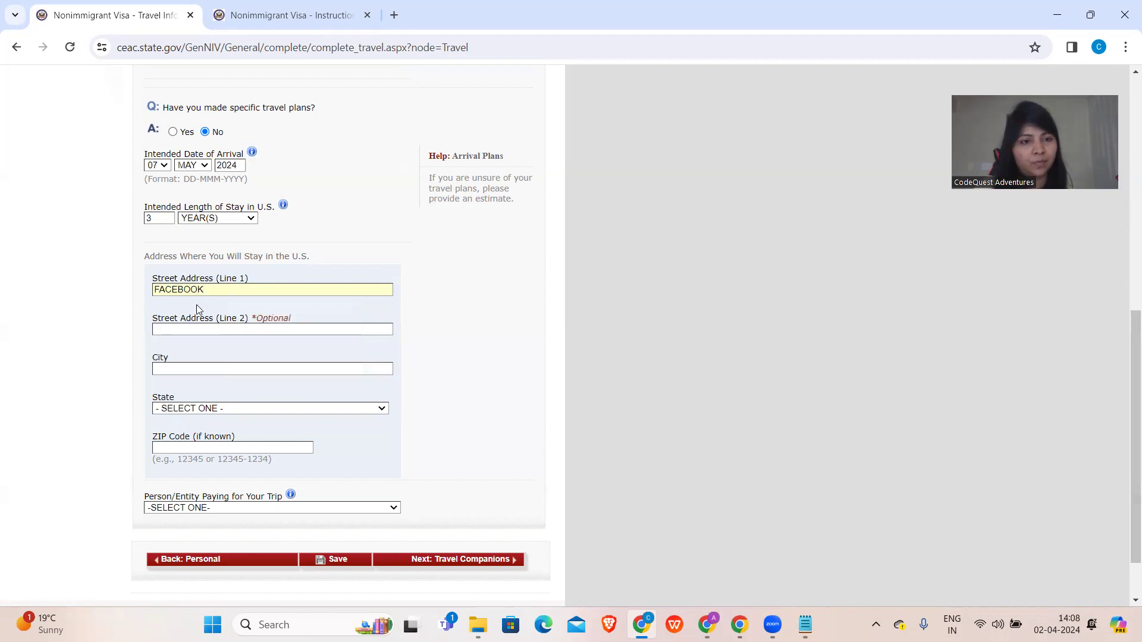
pyautogui.click(195, 328)
pyautogui.write('NEW YORK')
pyautogui.click(193, 367)
pyautogui.write('NEW YORK')
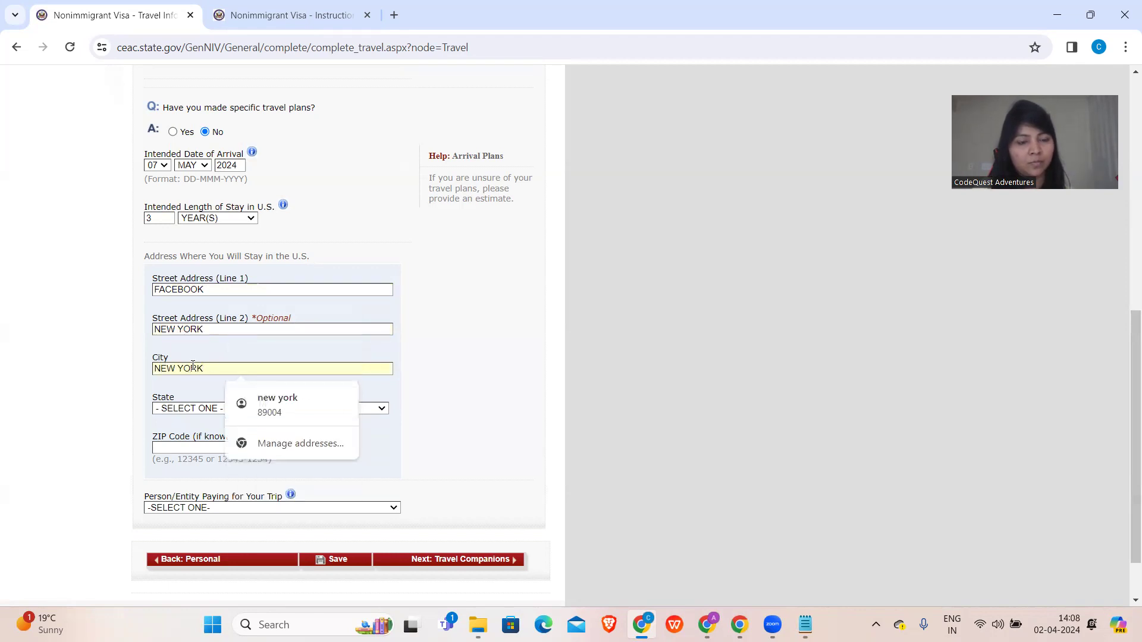
# - Choose NEW YORK as the state and leave the ZIP Code blank
pyautogui.click(196, 410)
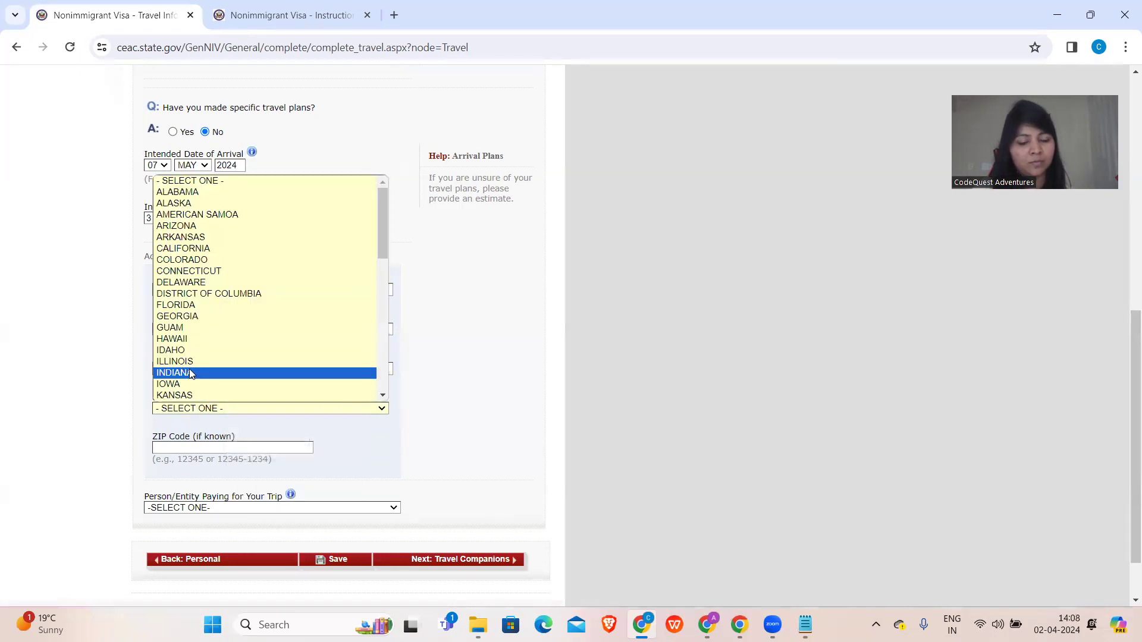
pyautogui.write('NEW')
pyautogui.press('Down')
pyautogui.press('Down')
pyautogui.press('Down')
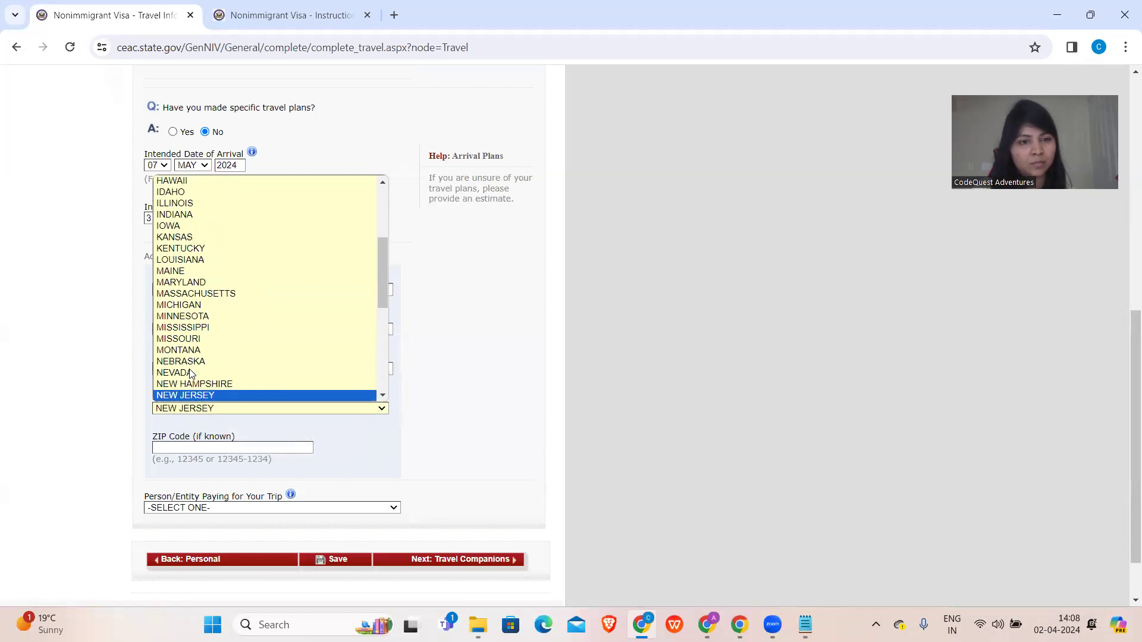
pyautogui.press('Return')
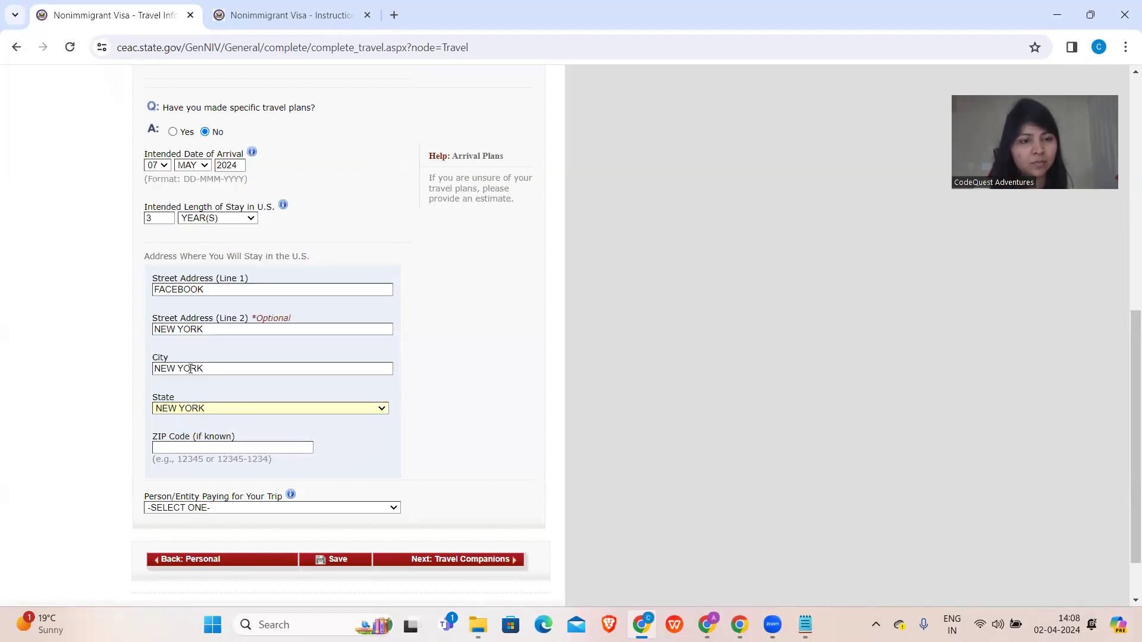
pyautogui.click(211, 445)
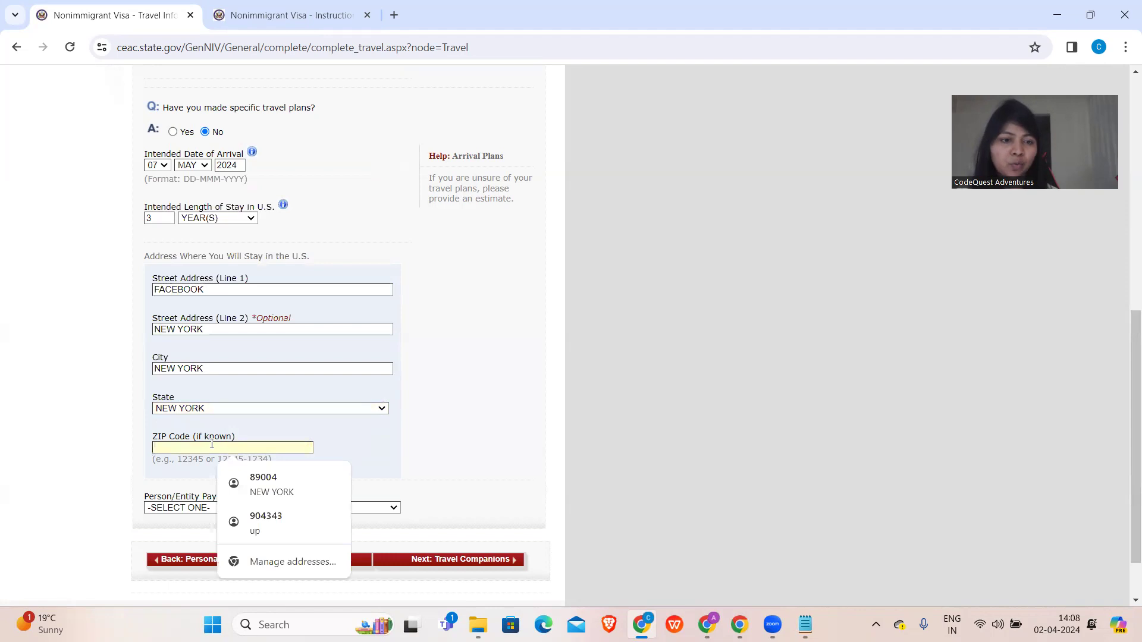
pyautogui.click(61, 462)
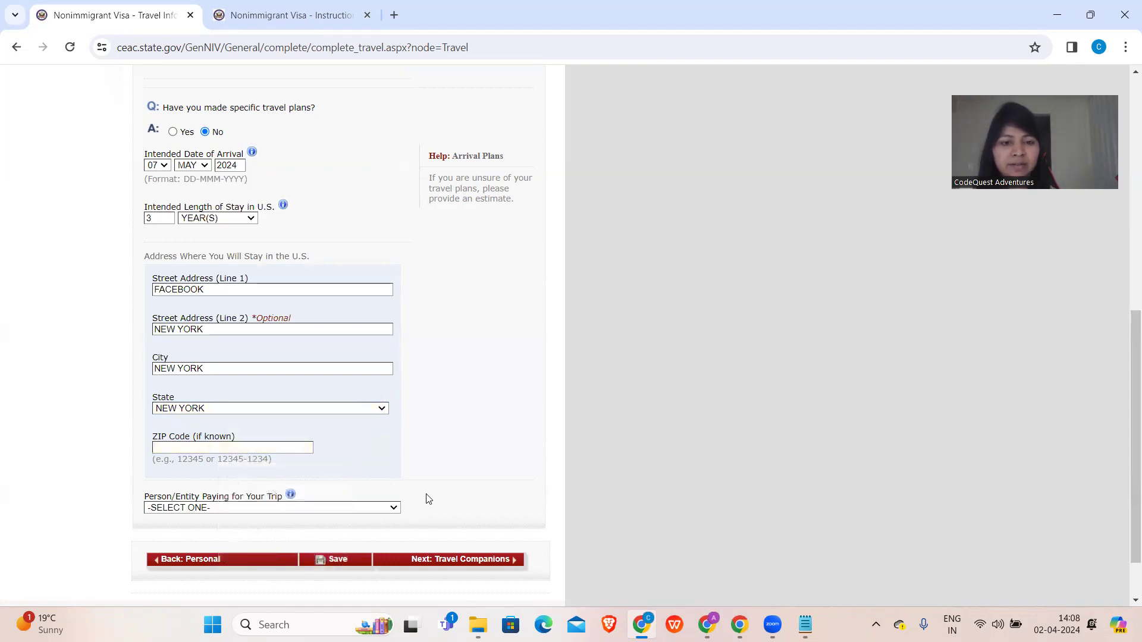
# - Select SELF as the person paying for the trip and continue to Travel Companions
pyautogui.click(306, 508)
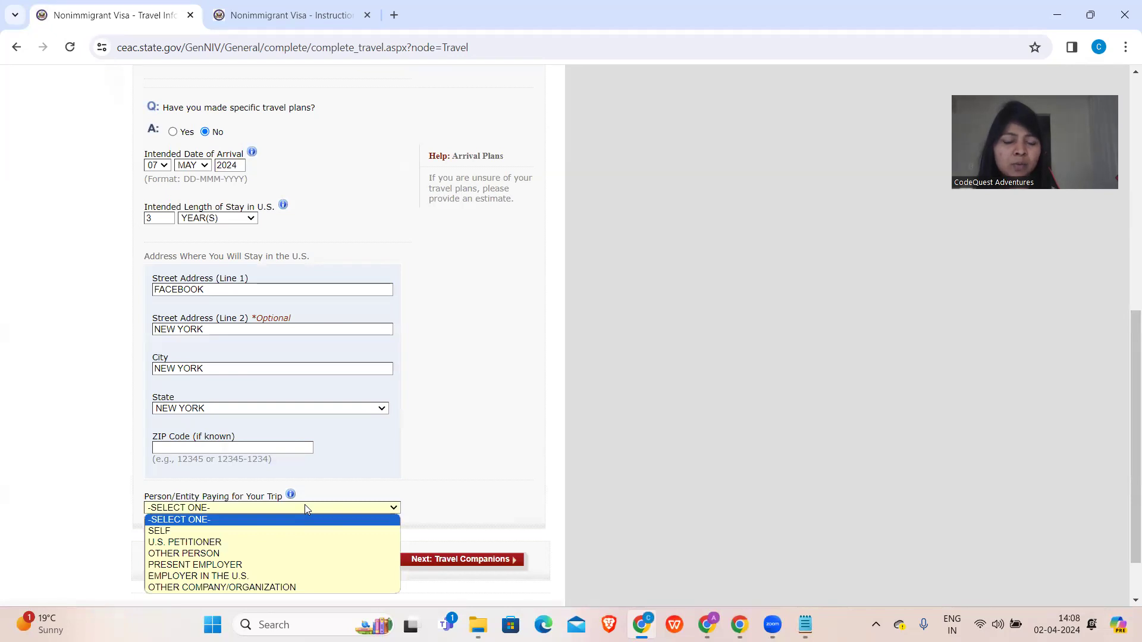
pyautogui.scroll(-1, 305, 509)
pyautogui.click(310, 451)
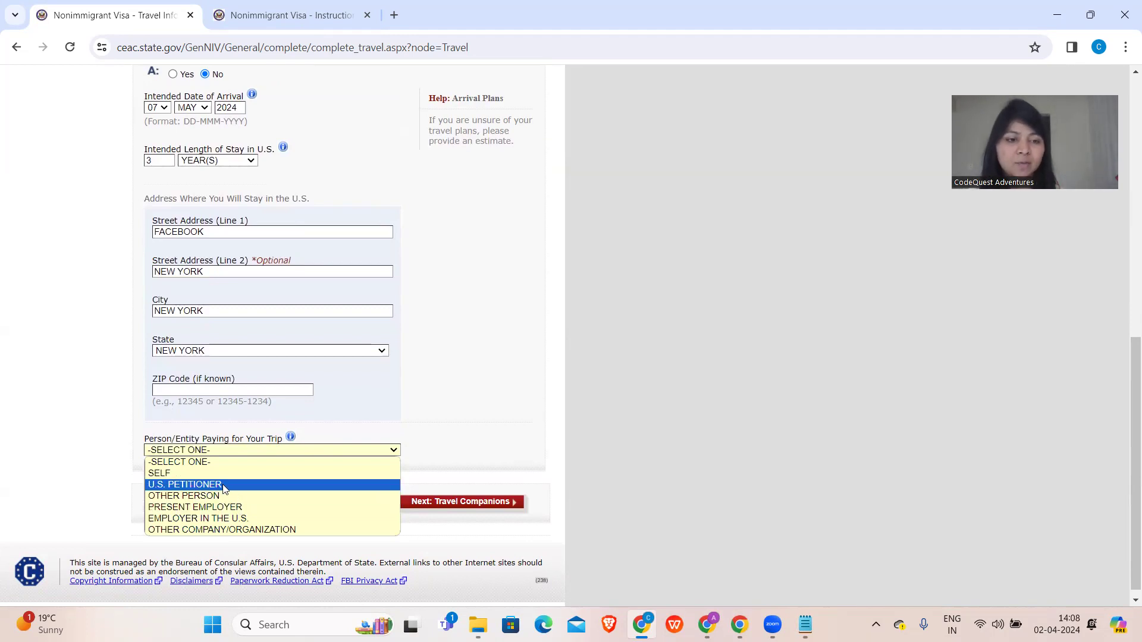
pyautogui.click(219, 475)
pyautogui.click(458, 503)
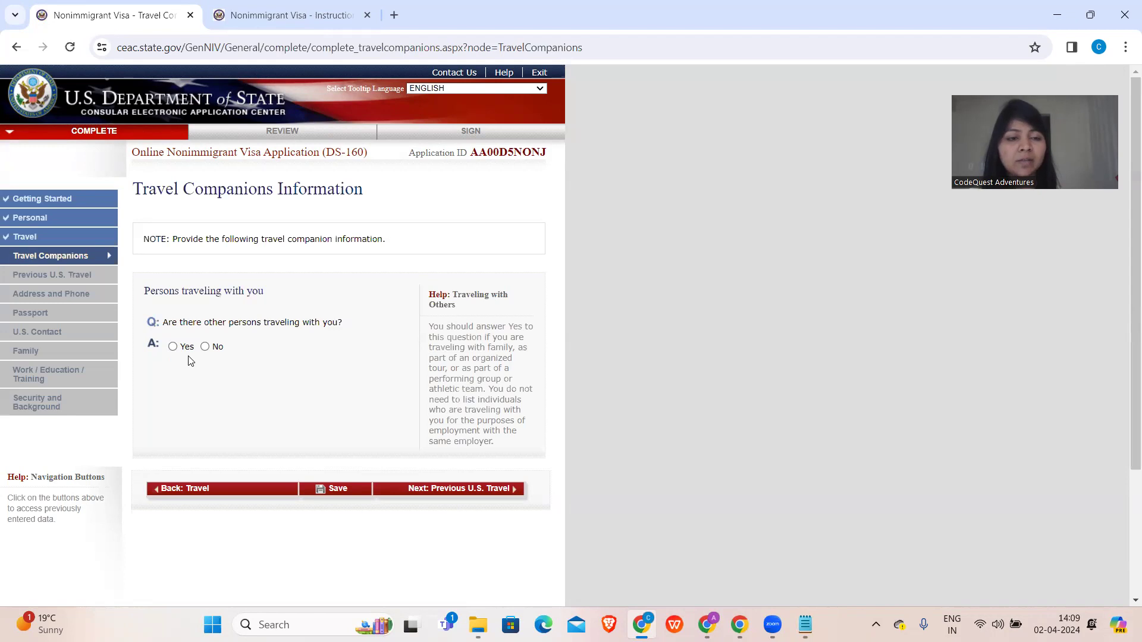
# - Answer No to other persons traveling with you and continue to Previous U.S. Travel
pyautogui.click(206, 348)
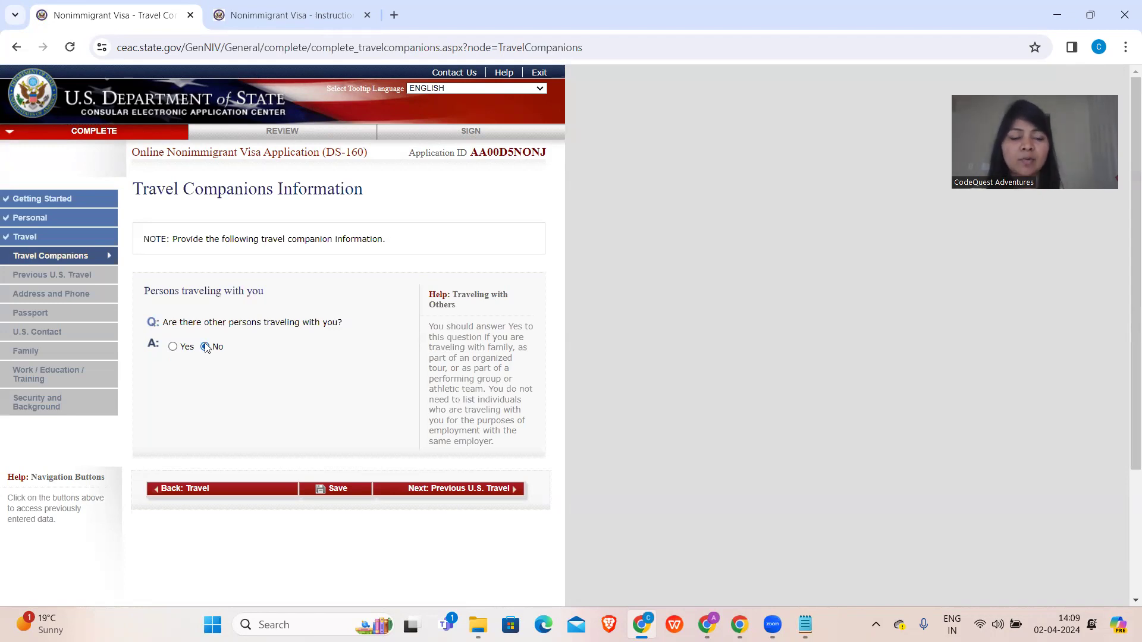
pyautogui.click(174, 348)
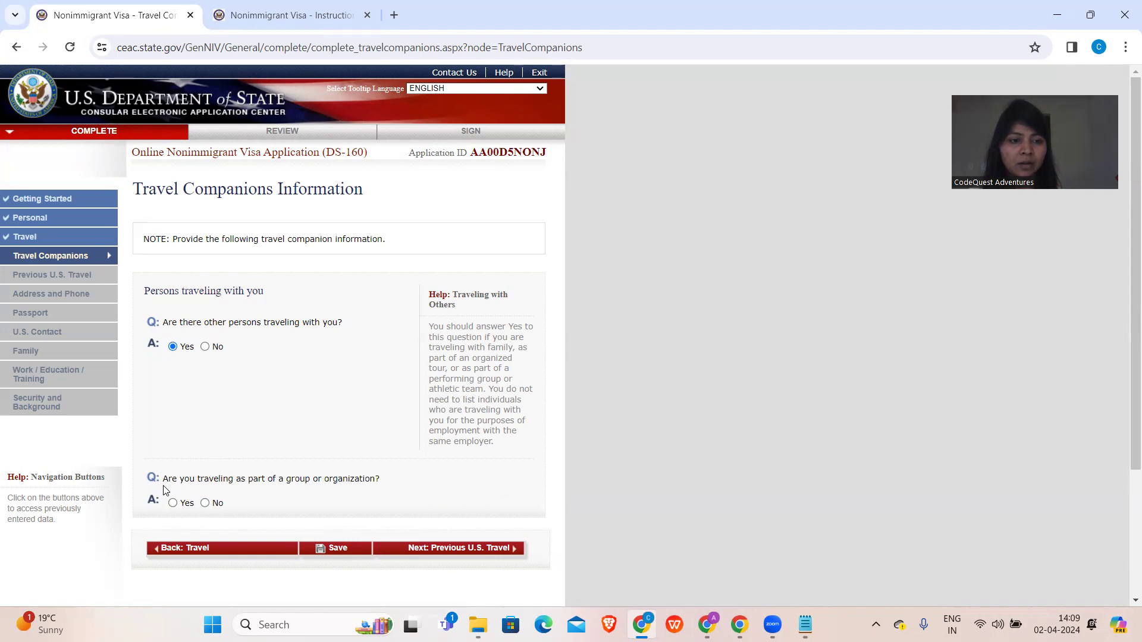
pyautogui.click(204, 348)
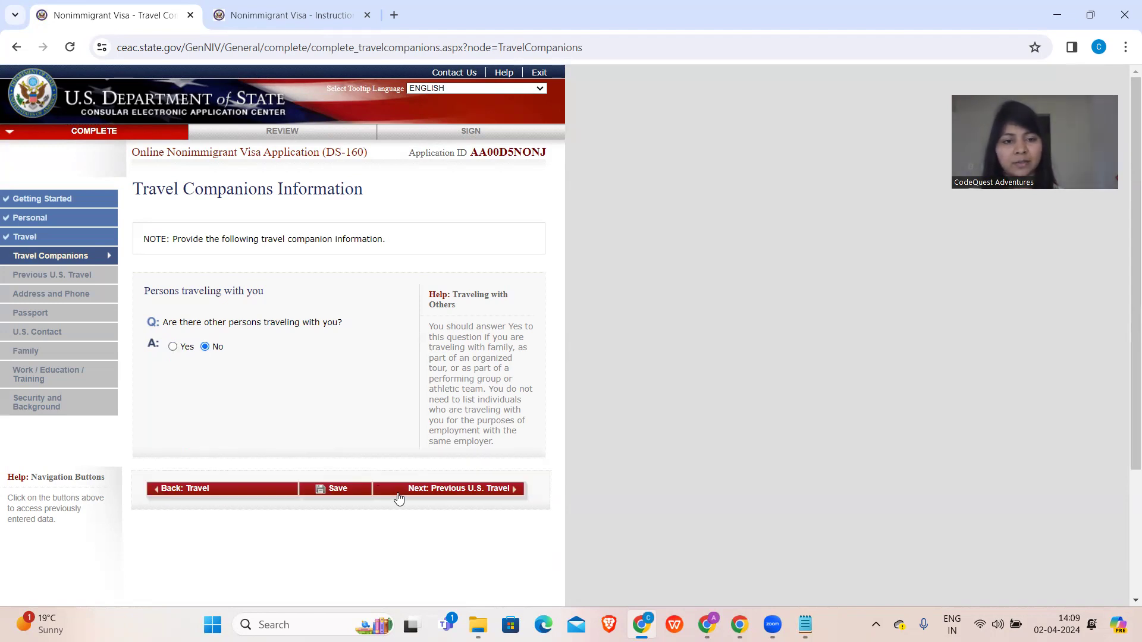
pyautogui.click(428, 489)
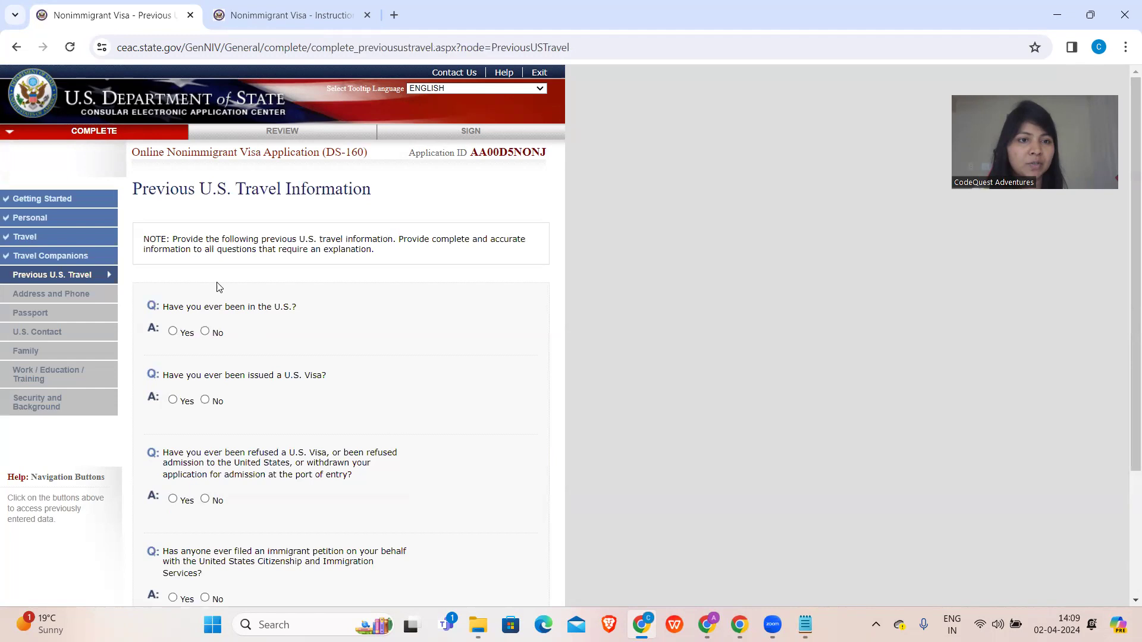
# - Answer No to having ever been in the U.S
pyautogui.click(205, 333)
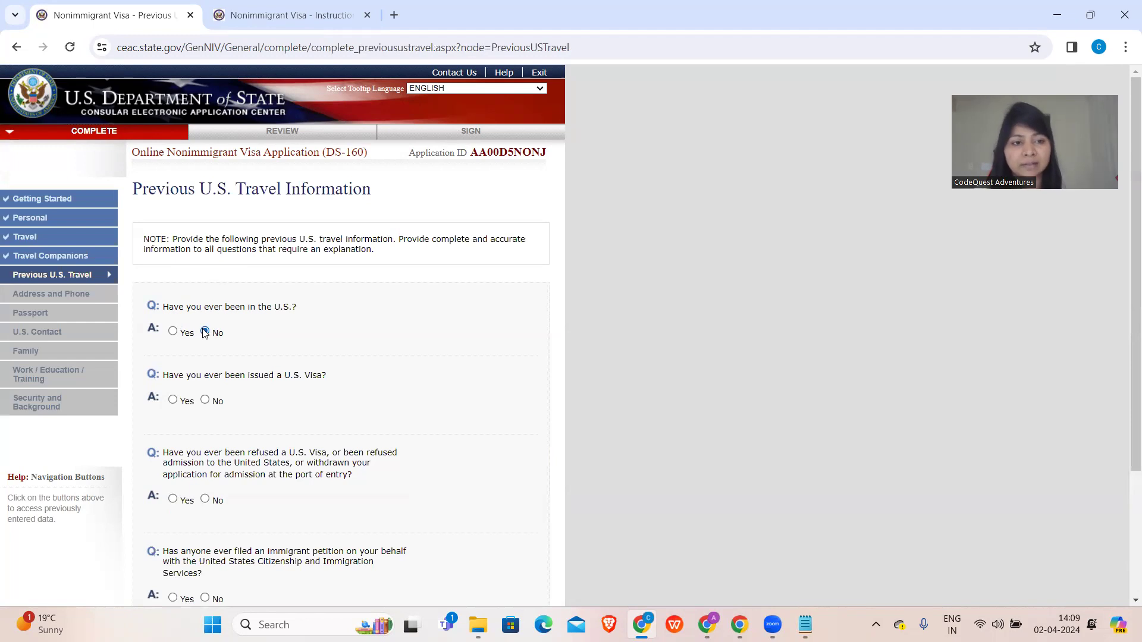
pyautogui.scroll(-1, 205, 327)
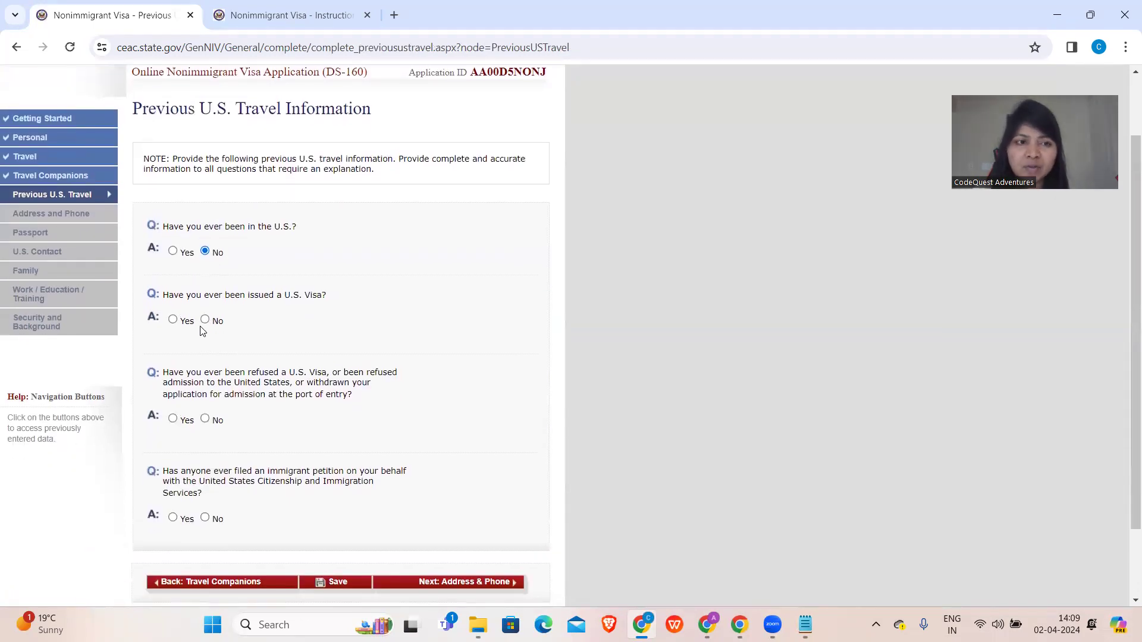
pyautogui.click(174, 252)
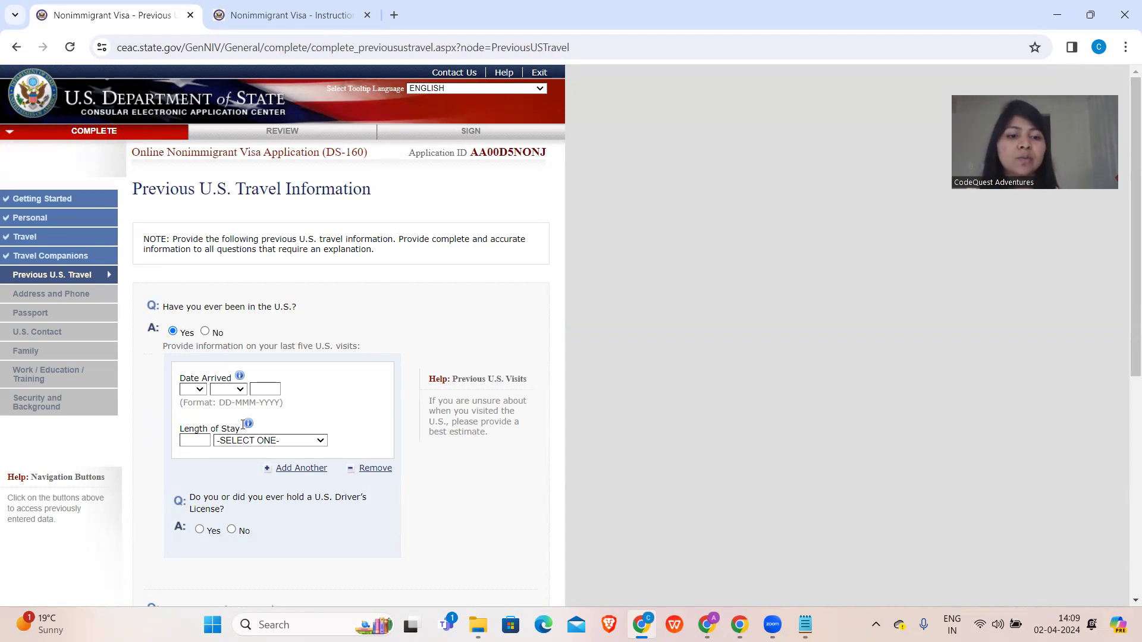
pyautogui.click(312, 475)
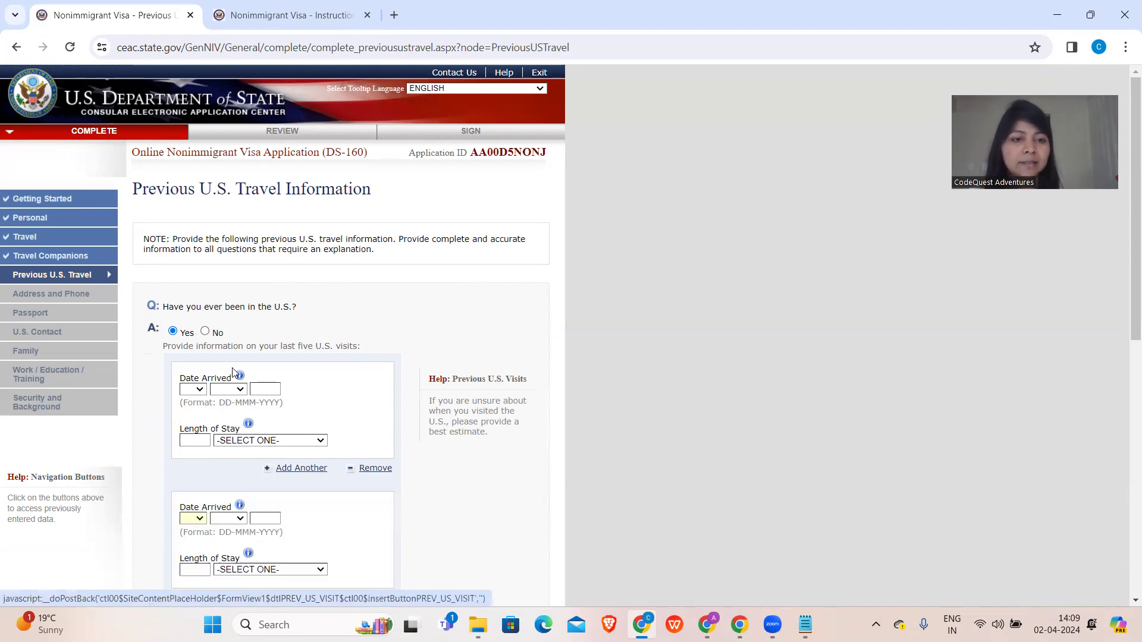
pyautogui.click(205, 331)
pyautogui.scroll(-3, 182, 263)
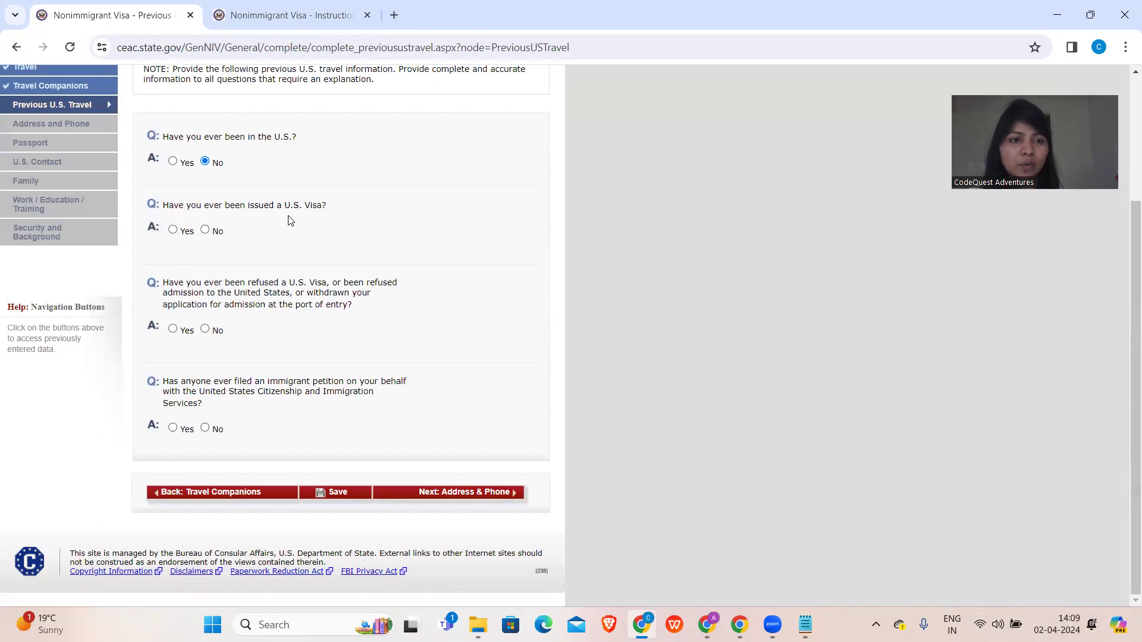
# - Answer No to prior U.S. visas, visa refusals and immigrant petitions, then continue to Address & Phone
pyautogui.click(205, 231)
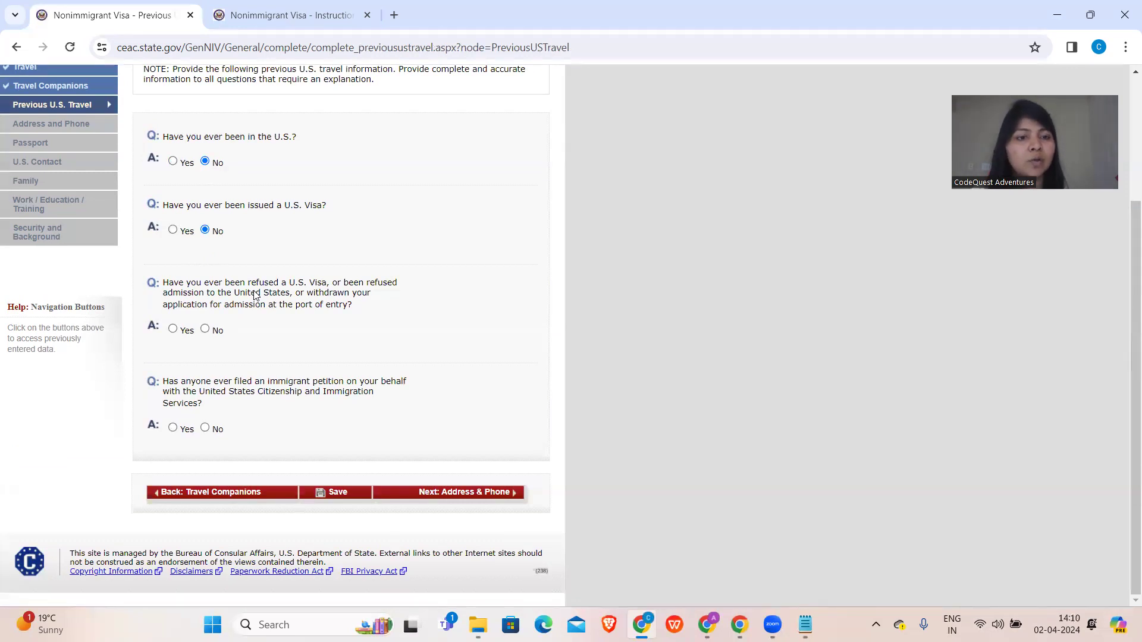
pyautogui.click(206, 330)
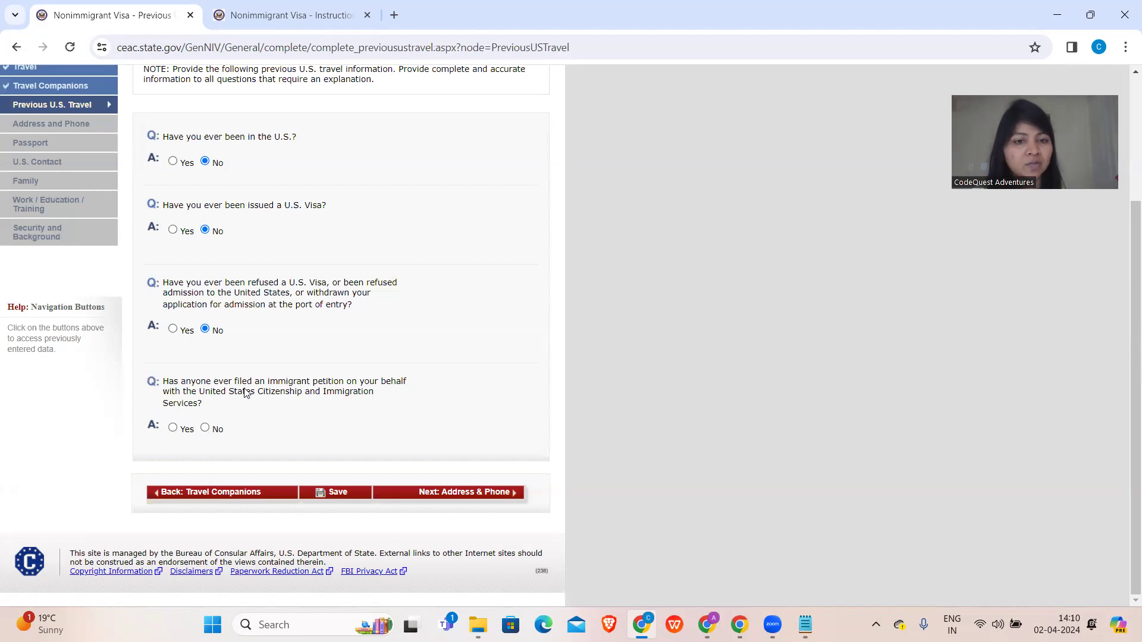
pyautogui.click(206, 428)
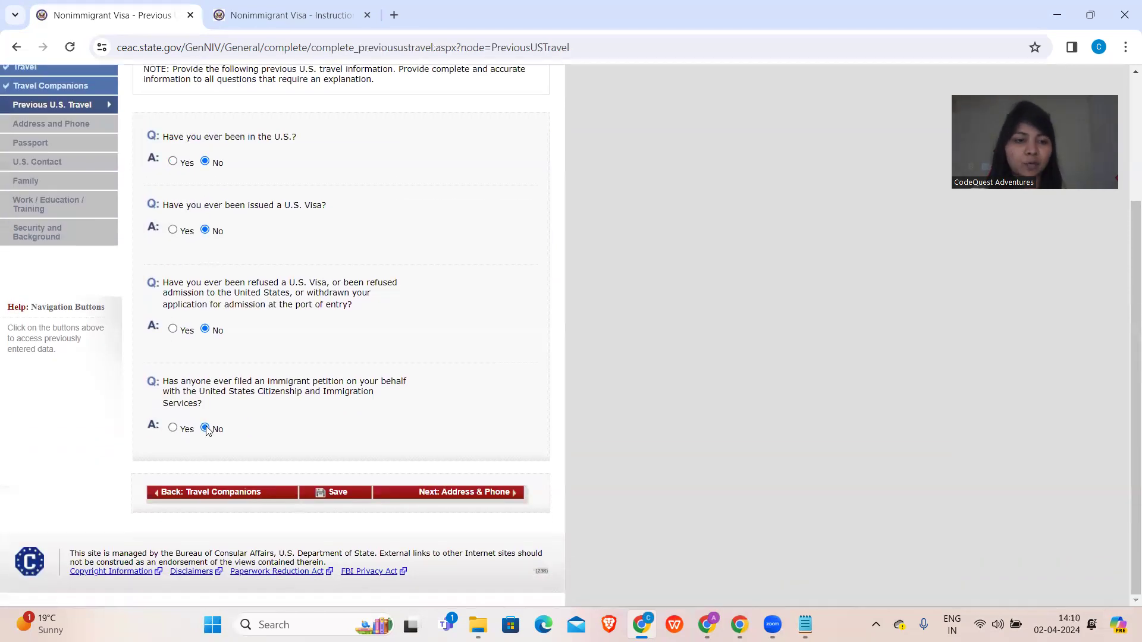
pyautogui.click(427, 495)
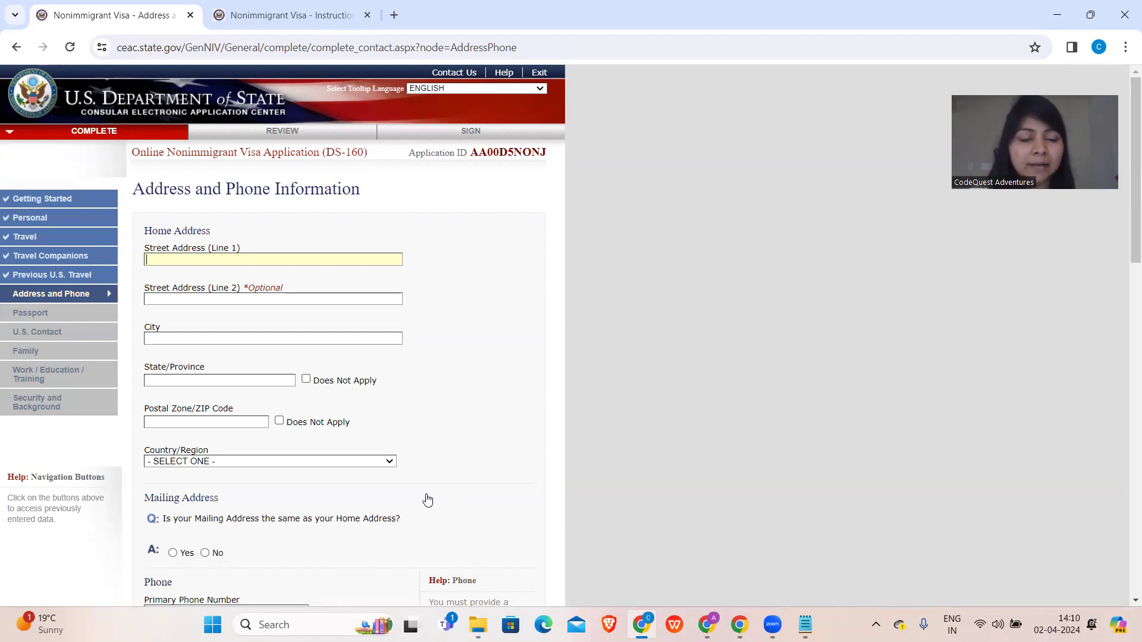
# - Enter the home address's two street lines and city
pyautogui.write('HYFD')
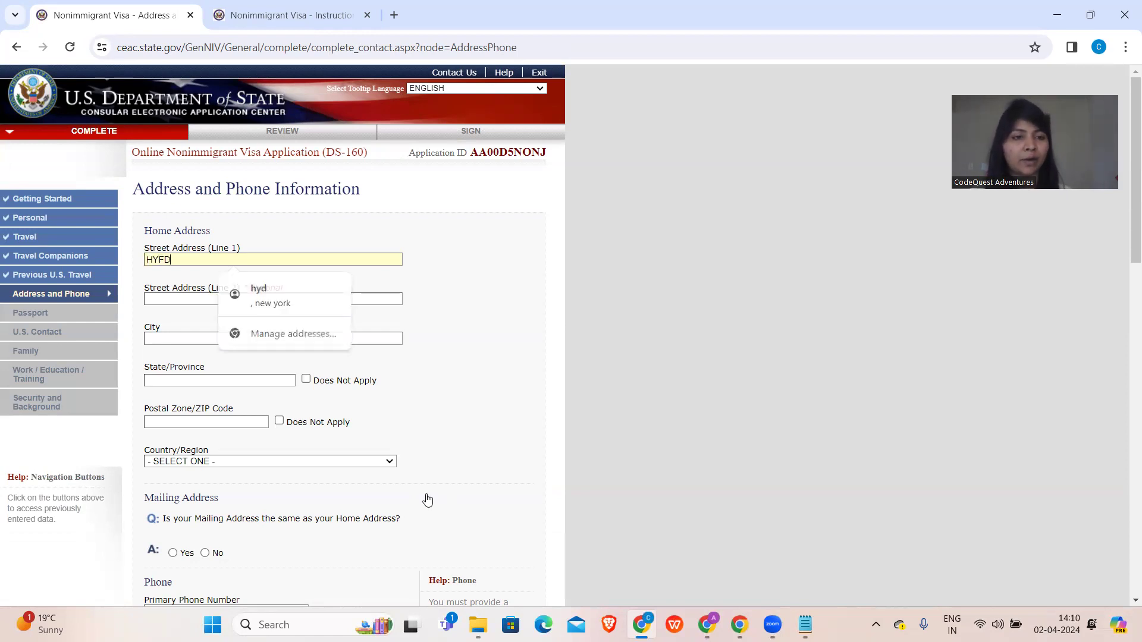
pyautogui.click(222, 297)
pyautogui.write('HYFD')
pyautogui.click(211, 339)
pyautogui.write('HYD')
pyautogui.scroll(-2, 326, 276)
# - Enter the home state and postal code, and choose INDIA as the country
pyautogui.click(250, 278)
pyautogui.write('TEL')
pyautogui.click(239, 319)
pyautogui.write('780943')
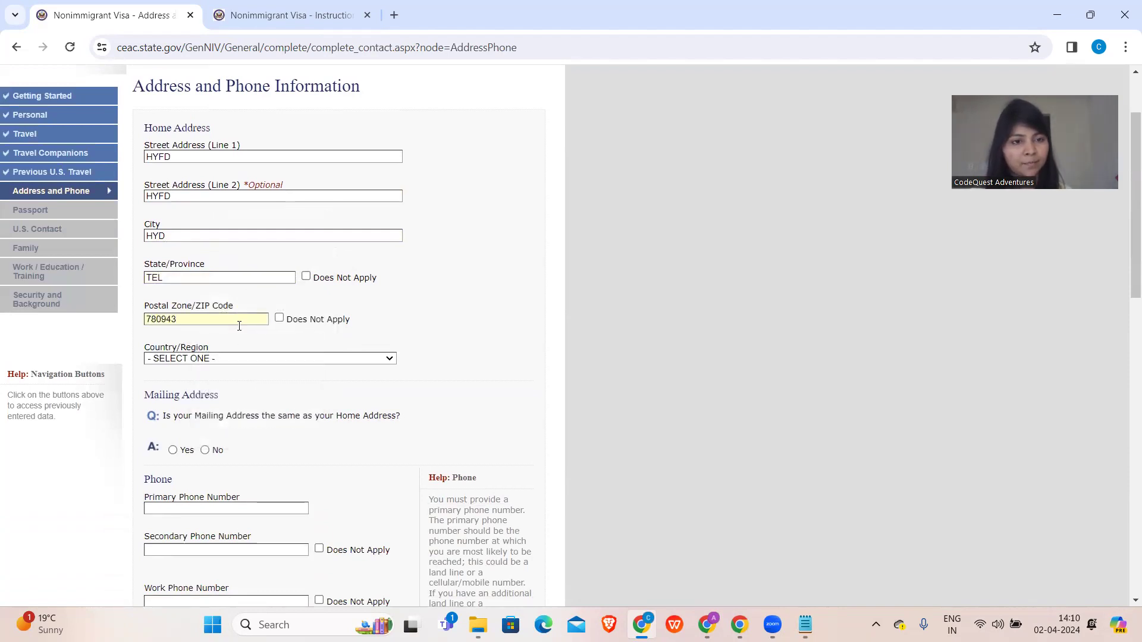
pyautogui.click(234, 359)
pyautogui.write('in')
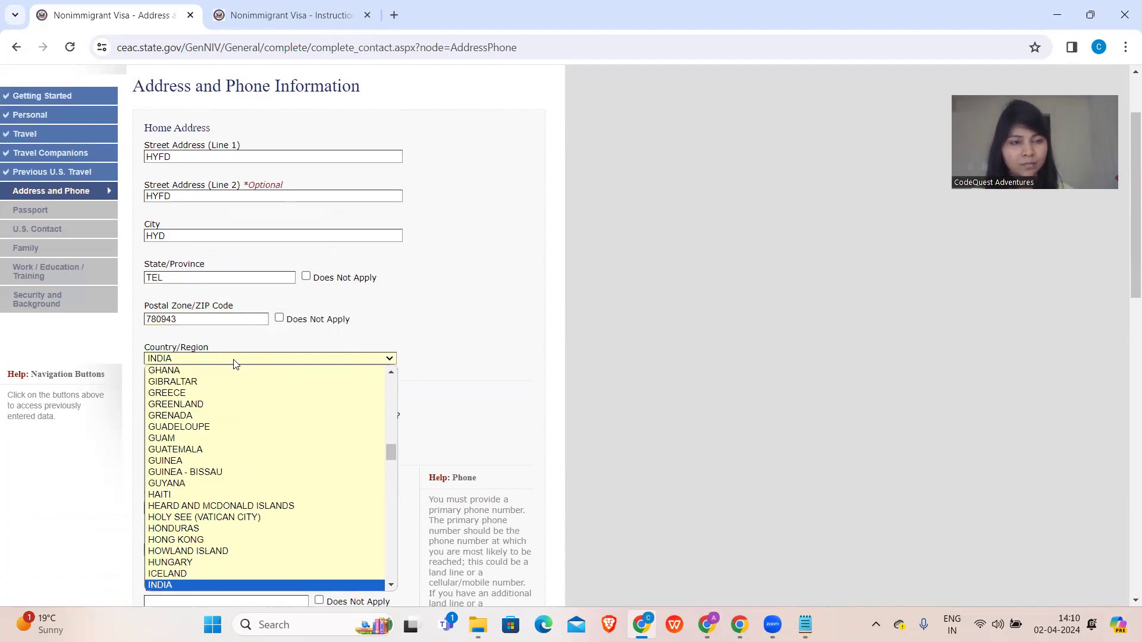
pyautogui.click(234, 362)
pyautogui.scroll(-4, 234, 357)
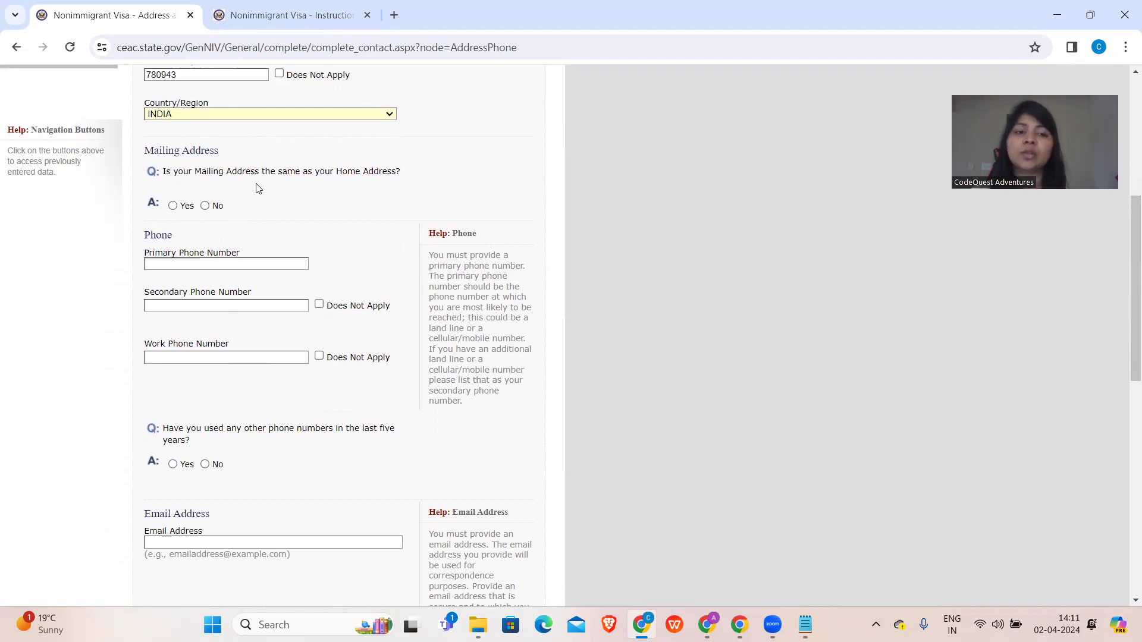
pyautogui.scroll(4, 257, 185)
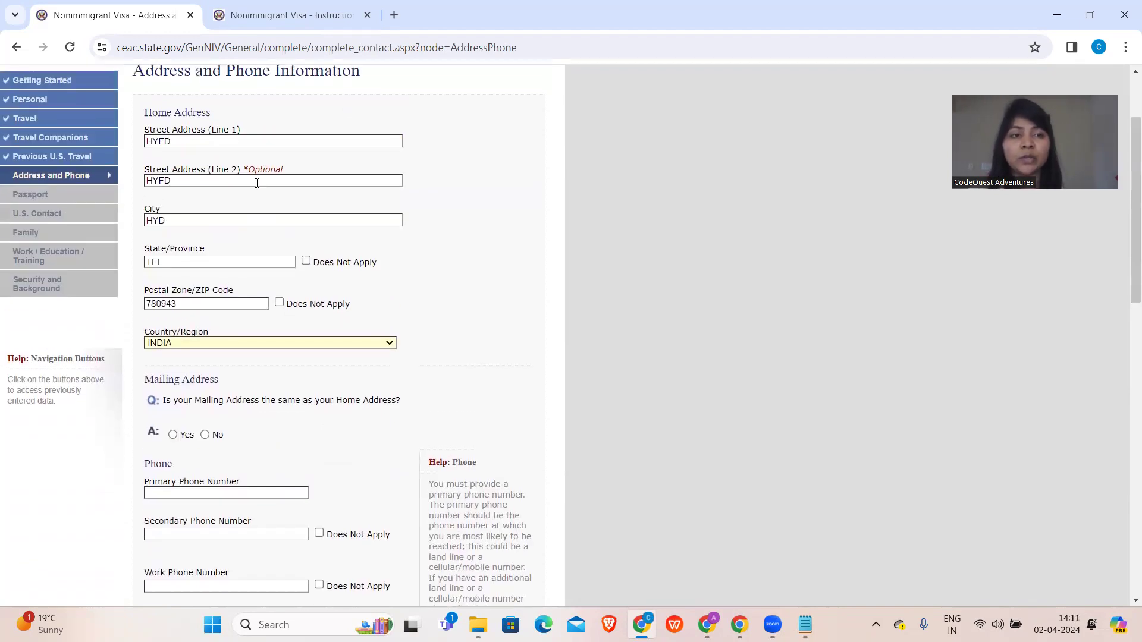
pyautogui.scroll(2, 257, 183)
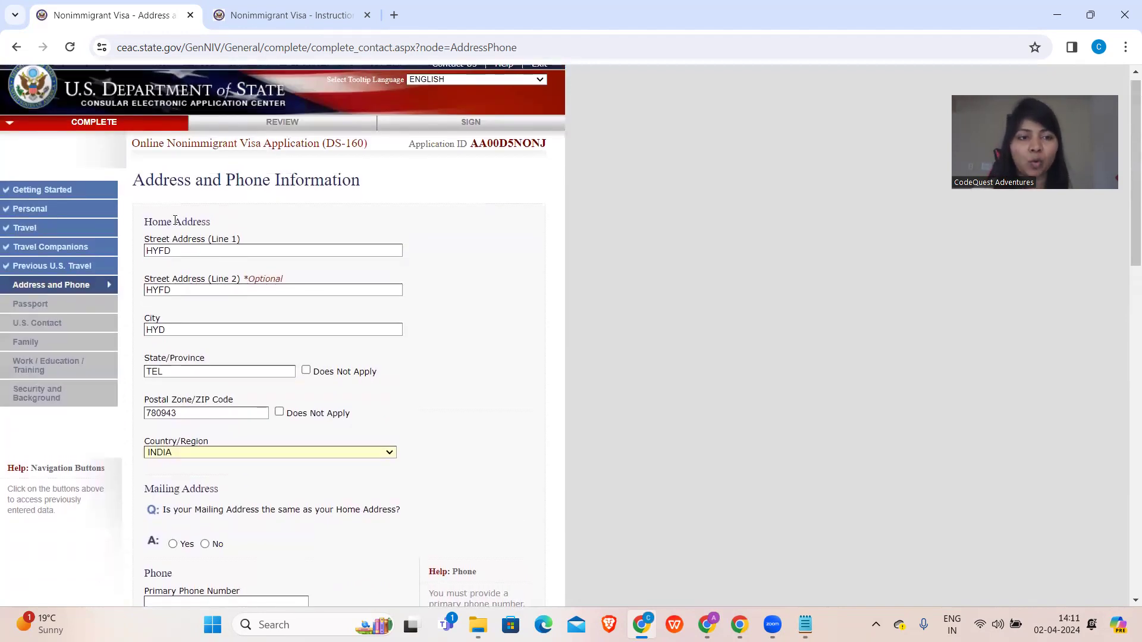
pyautogui.scroll(-3, 253, 450)
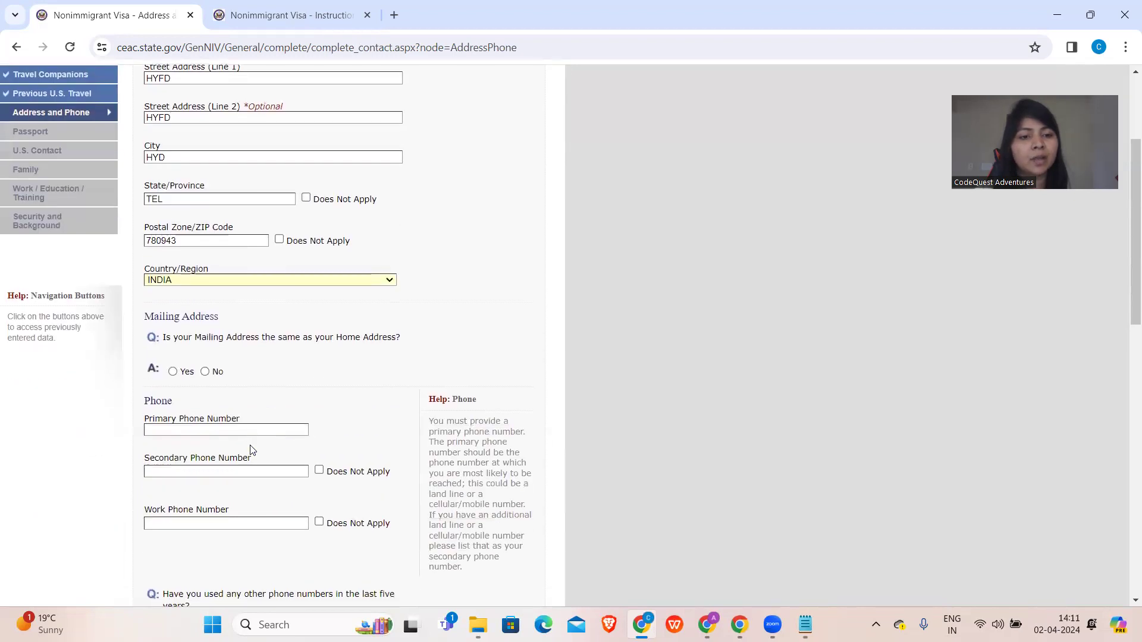
# - Confirm the mailing address matches home and enter the primary phone number
pyautogui.click(173, 373)
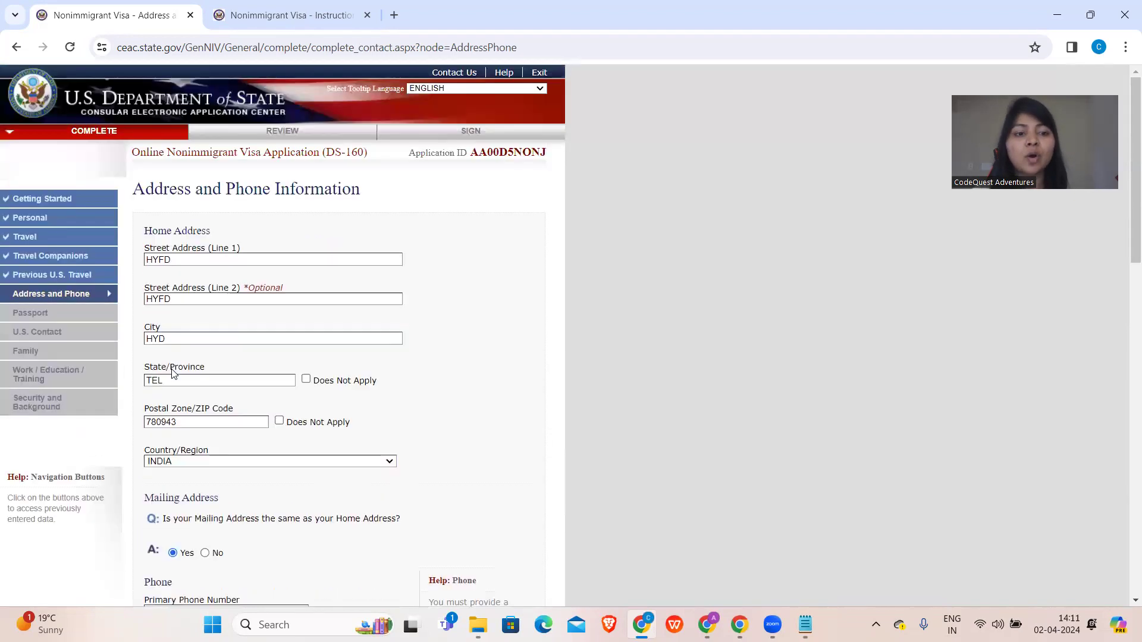
pyautogui.scroll(-4, 172, 373)
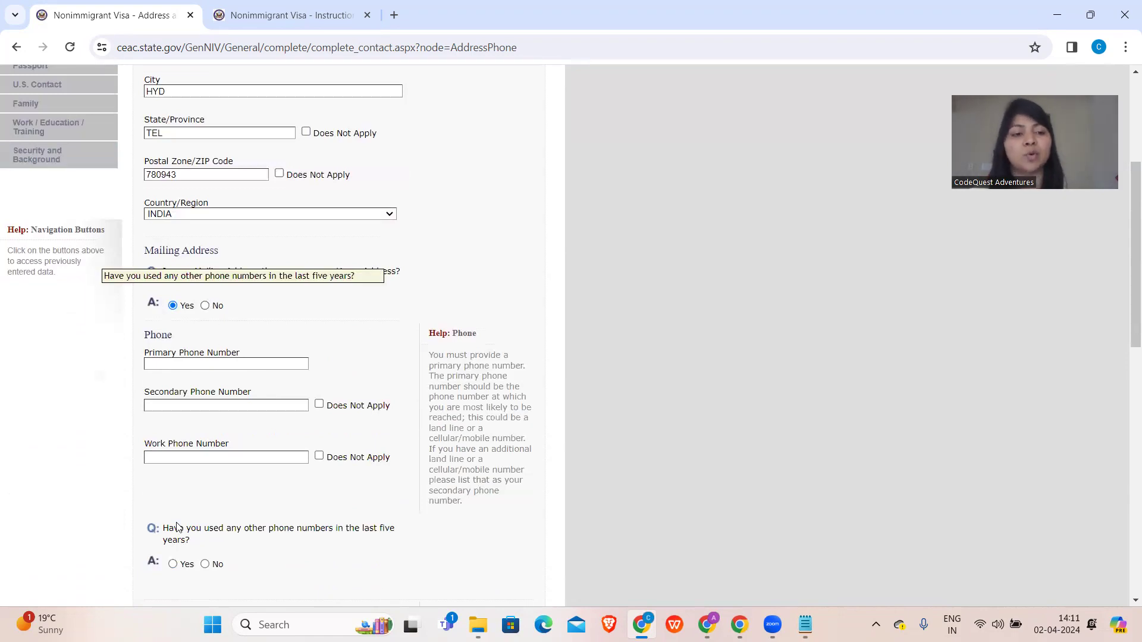
pyautogui.click(228, 361)
# - Mark secondary and work phones Does Not Apply and answer No to other phone numbers
pyautogui.scroll(-1, 227, 362)
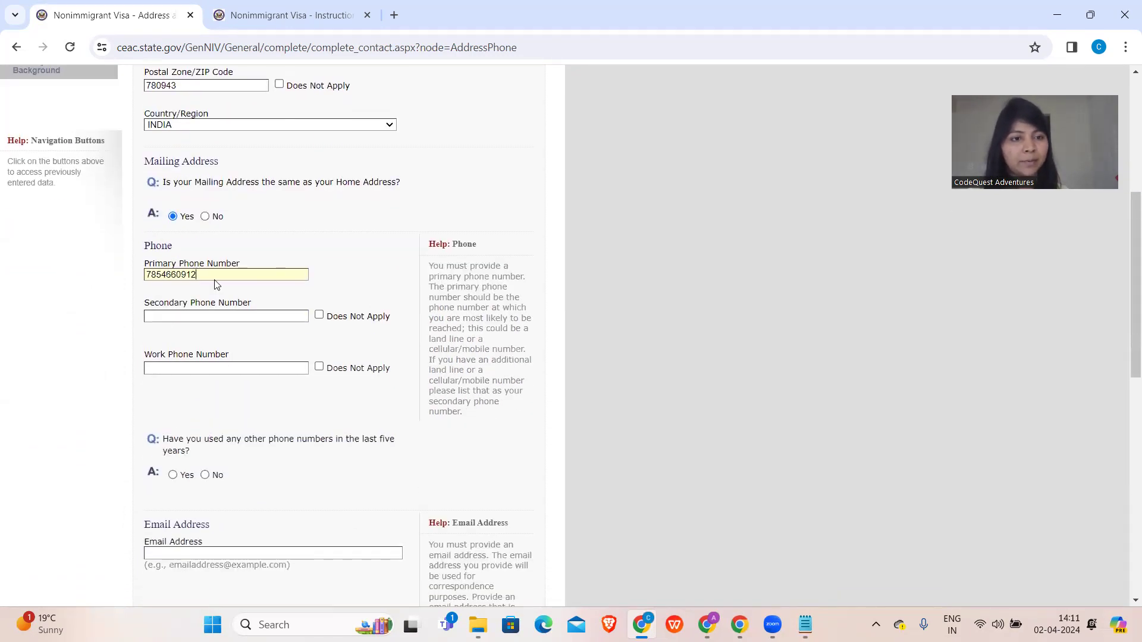
pyautogui.click(319, 316)
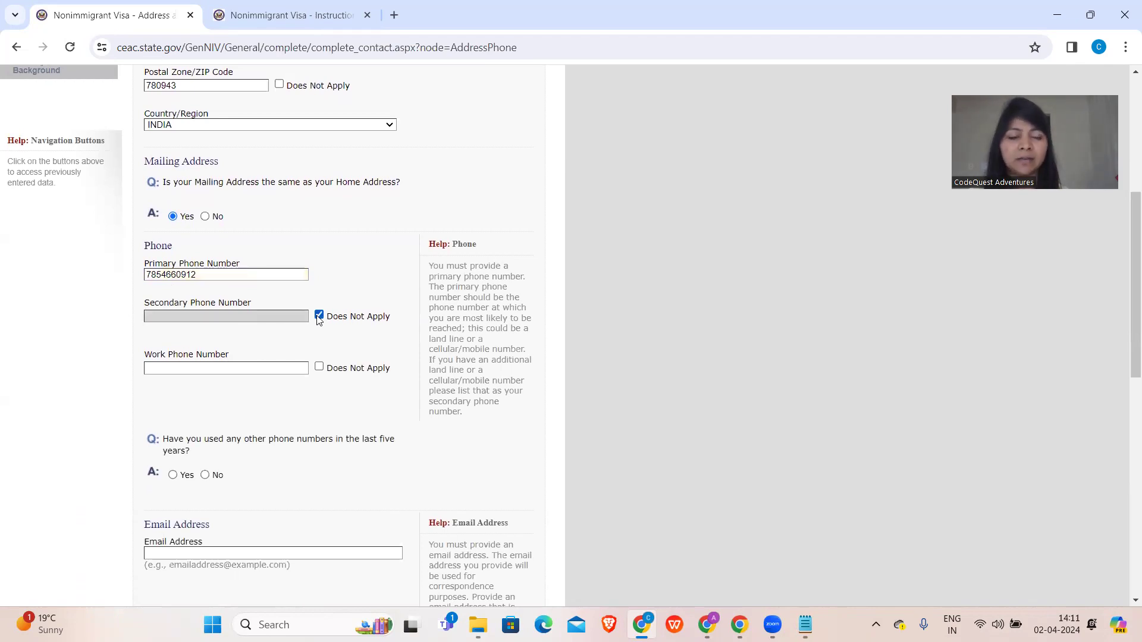
pyautogui.click(320, 369)
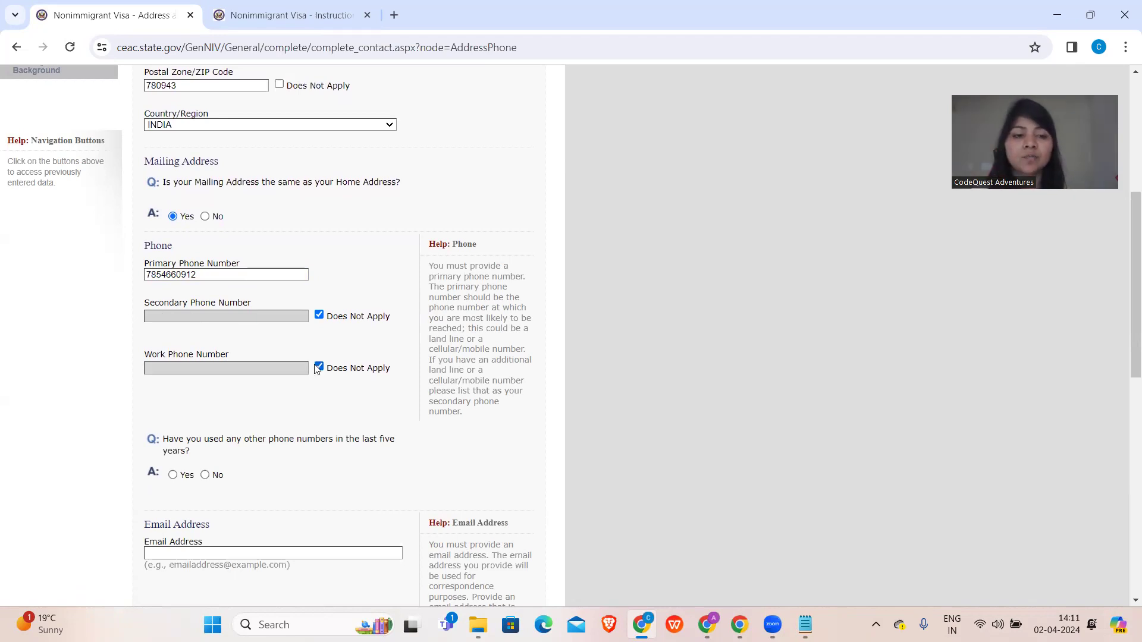
pyautogui.scroll(-2, 316, 369)
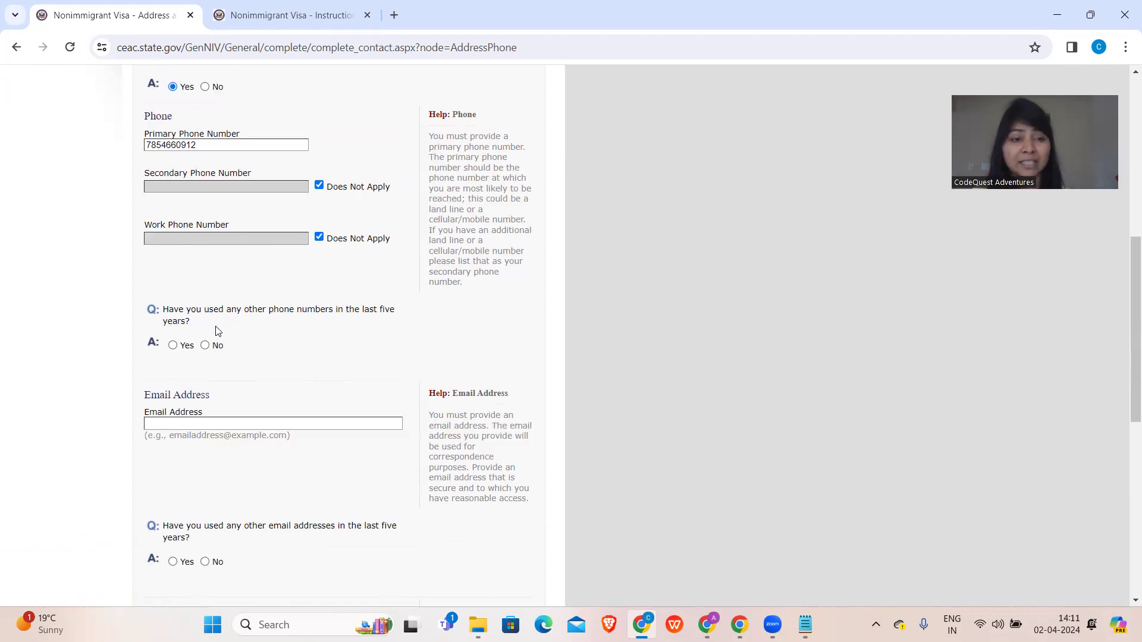
pyautogui.click(205, 345)
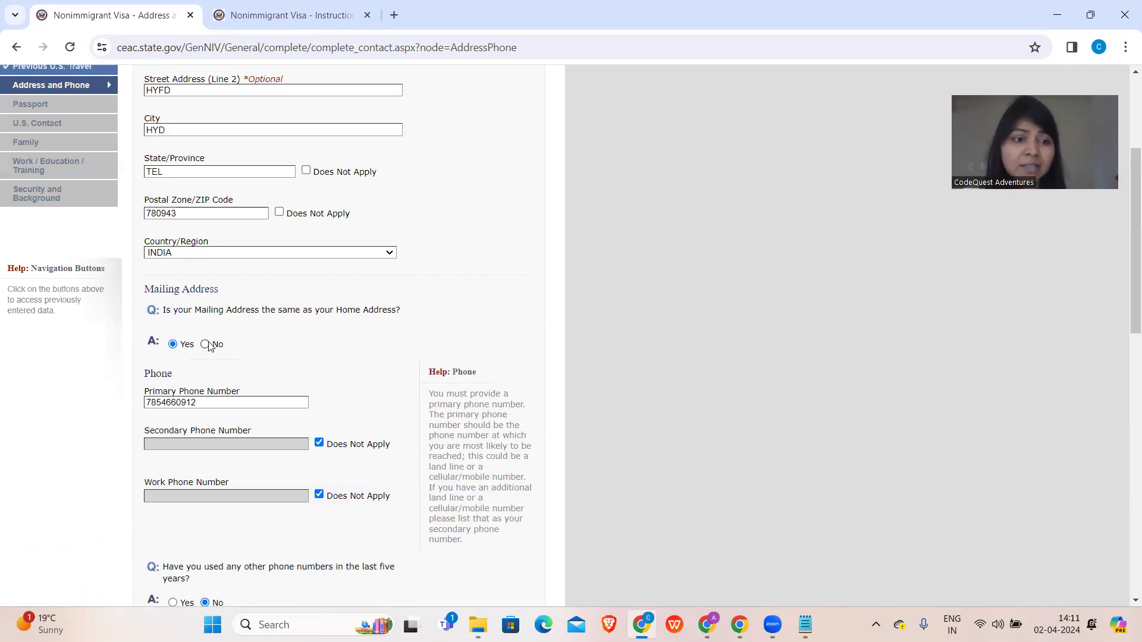
pyautogui.scroll(-6, 208, 345)
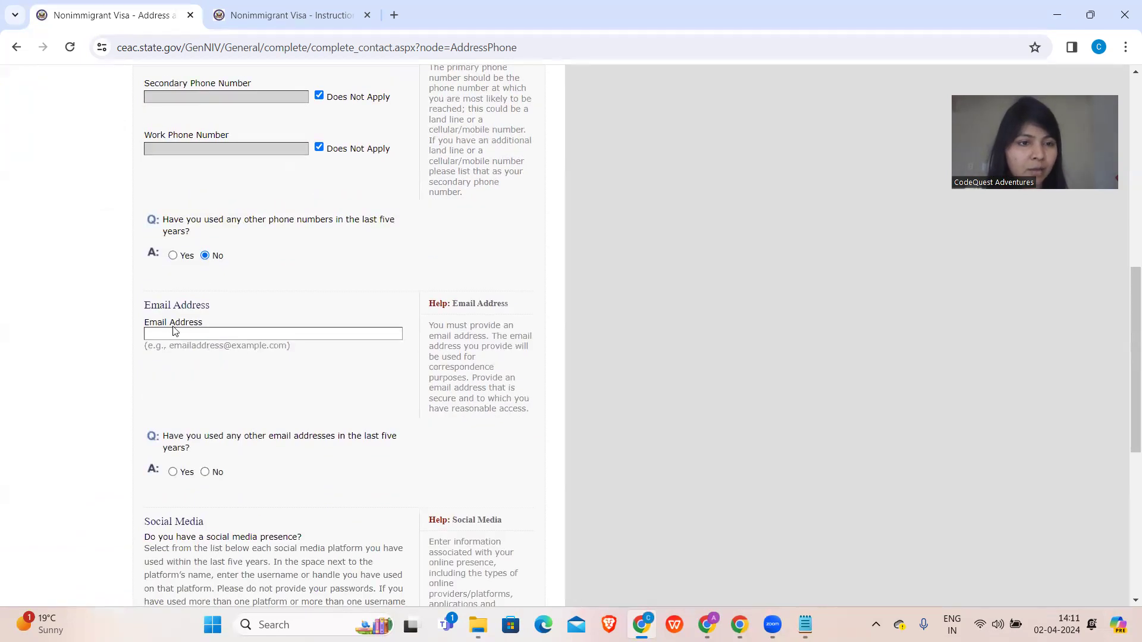
# - Enter the applicant's e-mail address in the Email Address field
pyautogui.click(180, 338)
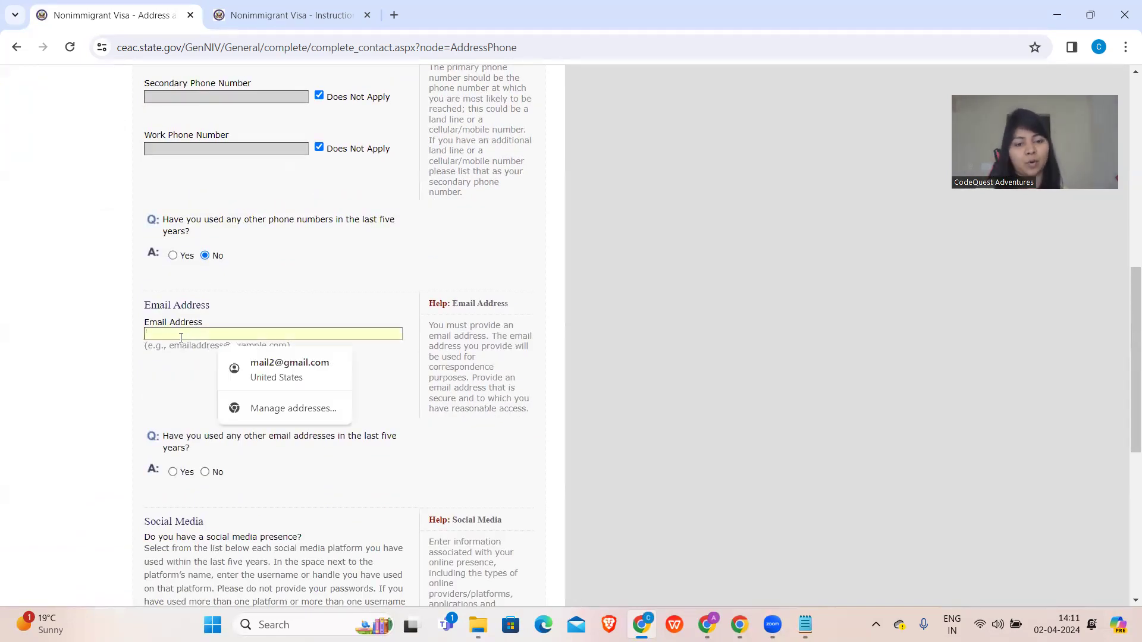
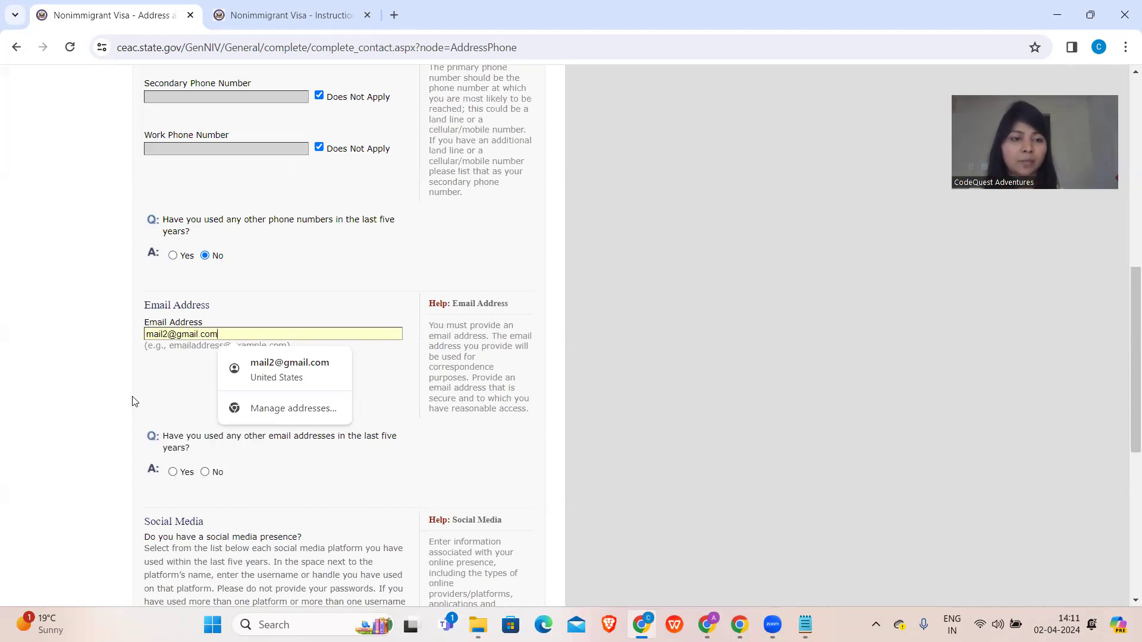
pyautogui.scroll(-1, 133, 402)
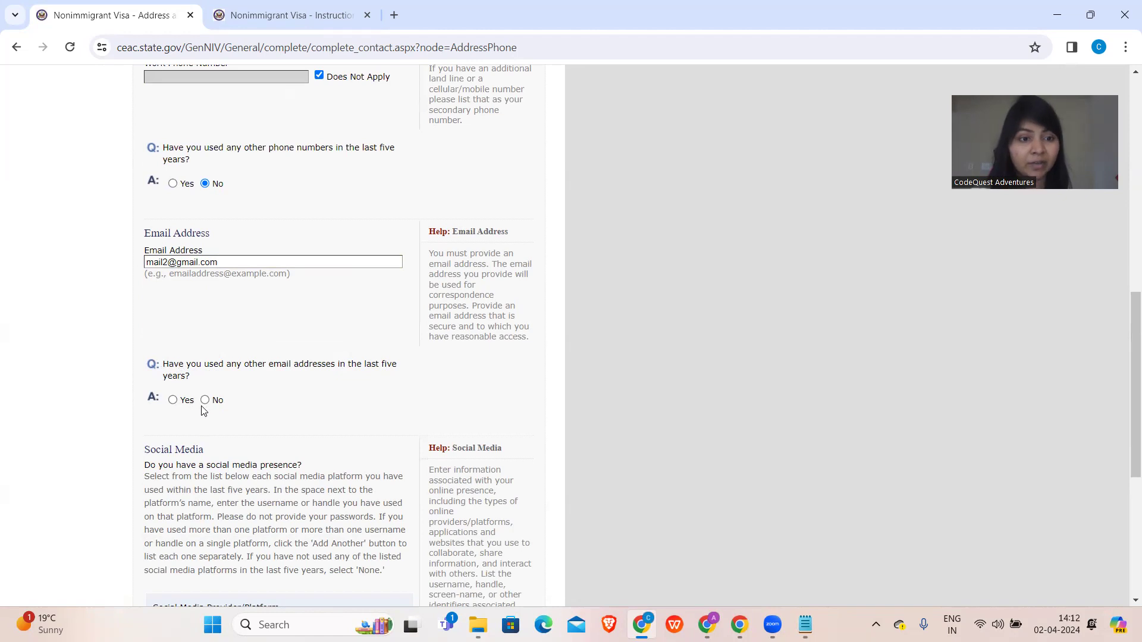
# - Answer Yes to other e-mail addresses and enter one additional e-mail address, fixing a typo
pyautogui.click(172, 399)
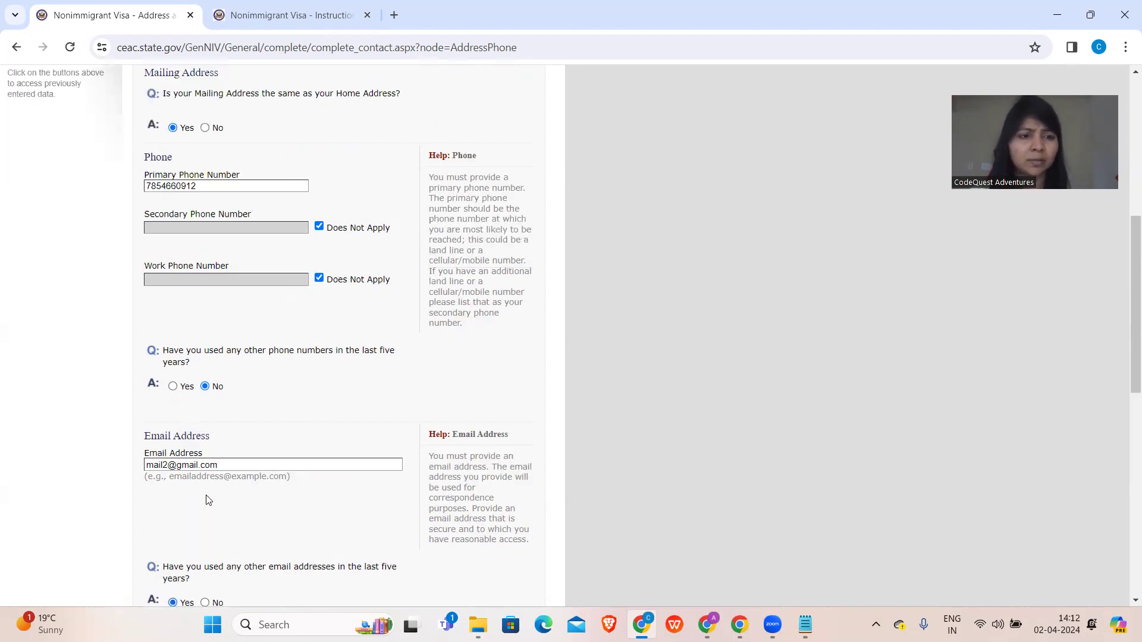
pyautogui.click(204, 388)
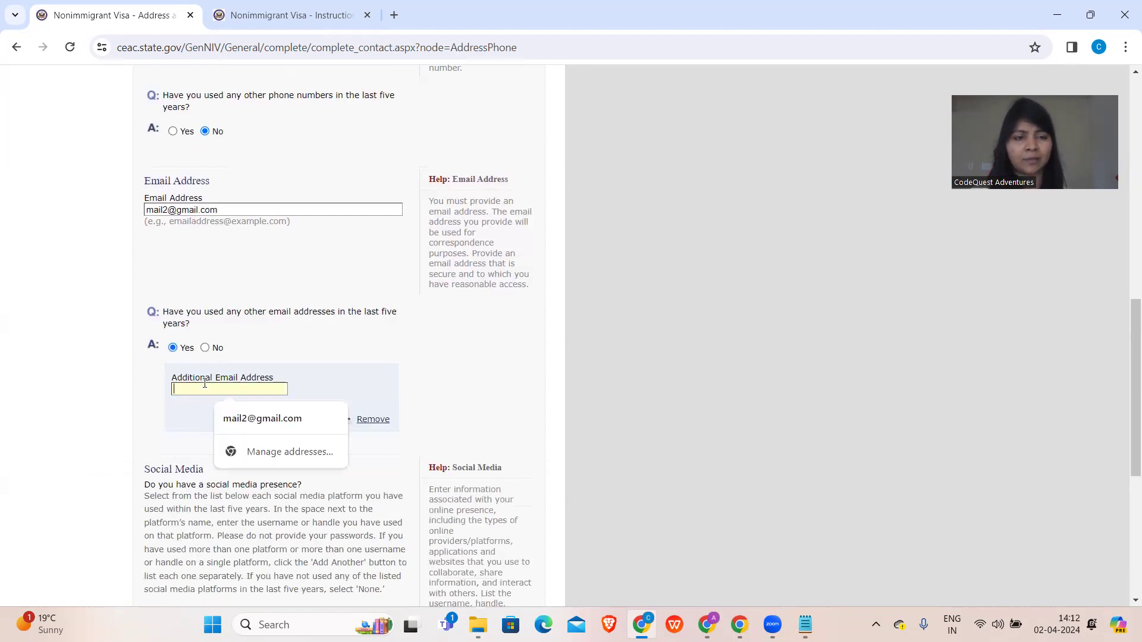
pyautogui.write('ANIL')
pyautogui.press('BackSpace')
pyautogui.press('BackSpace')
pyautogui.press('BackSpace')
pyautogui.press('BackSpace')
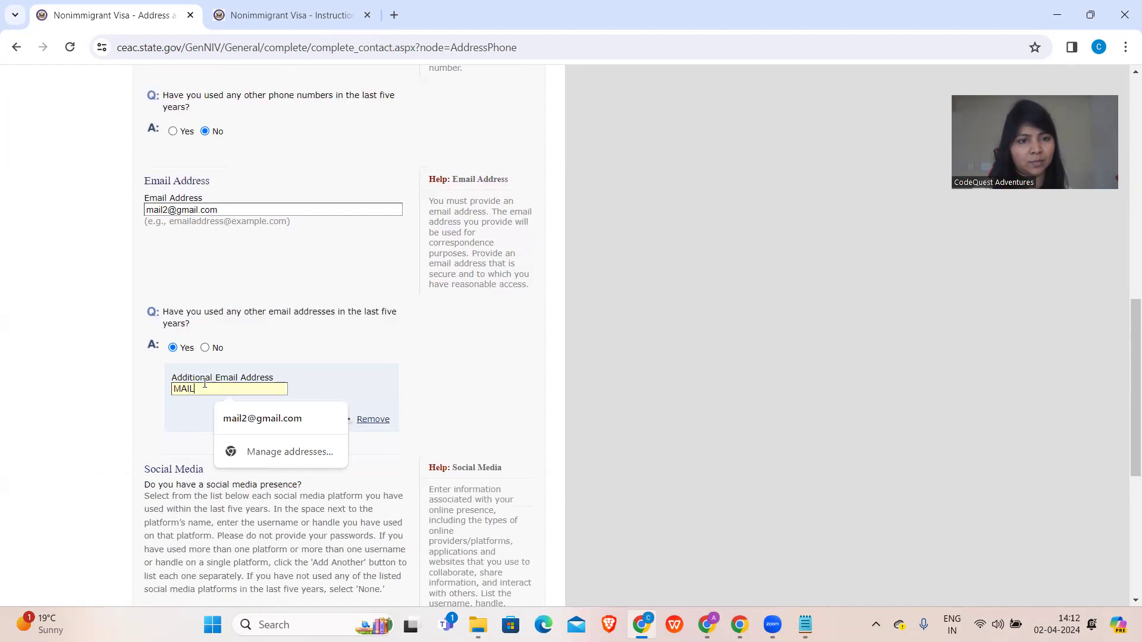
pyautogui.scroll(-3, 280, 291)
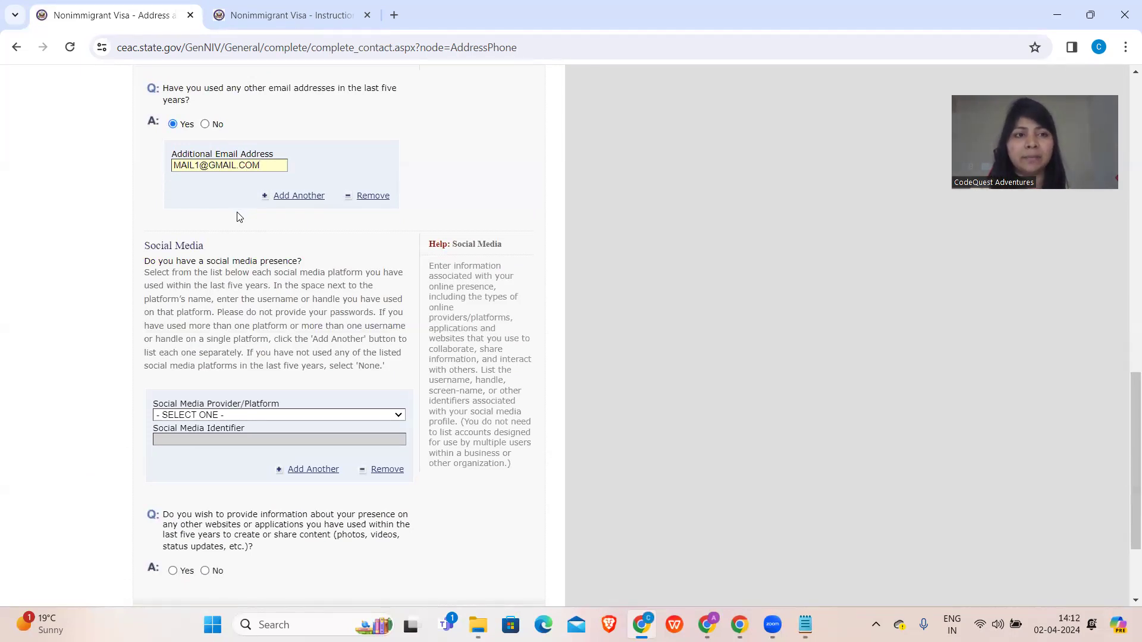
pyautogui.scroll(-1, 236, 216)
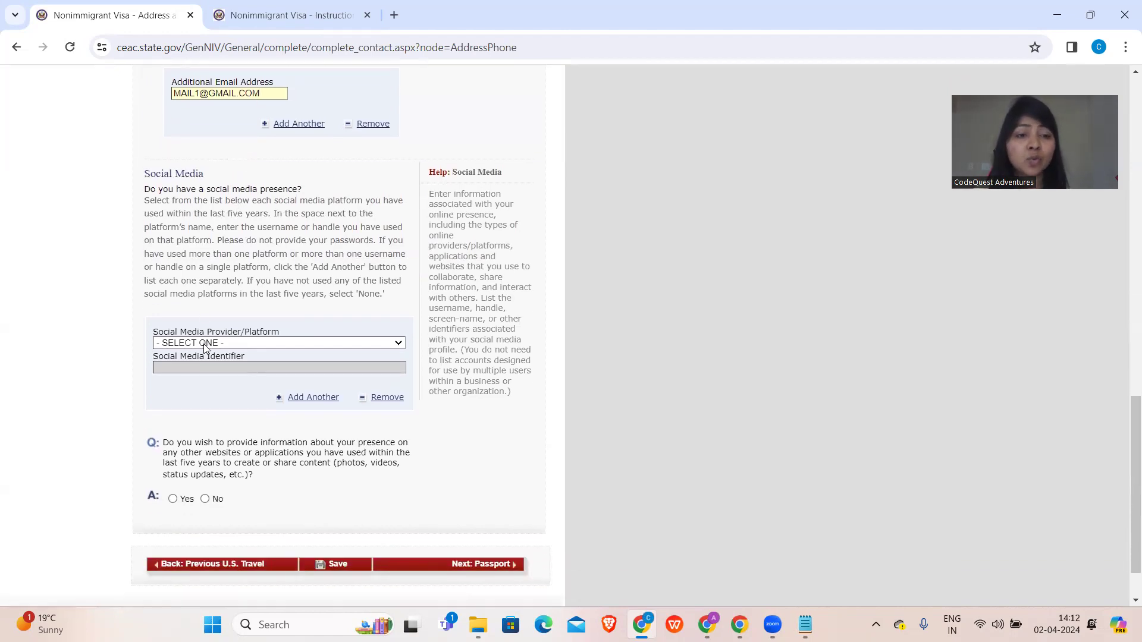
# - Try LINKEDIN as the social media platform, then reset it to '- SELECT ONE -'
pyautogui.click(204, 344)
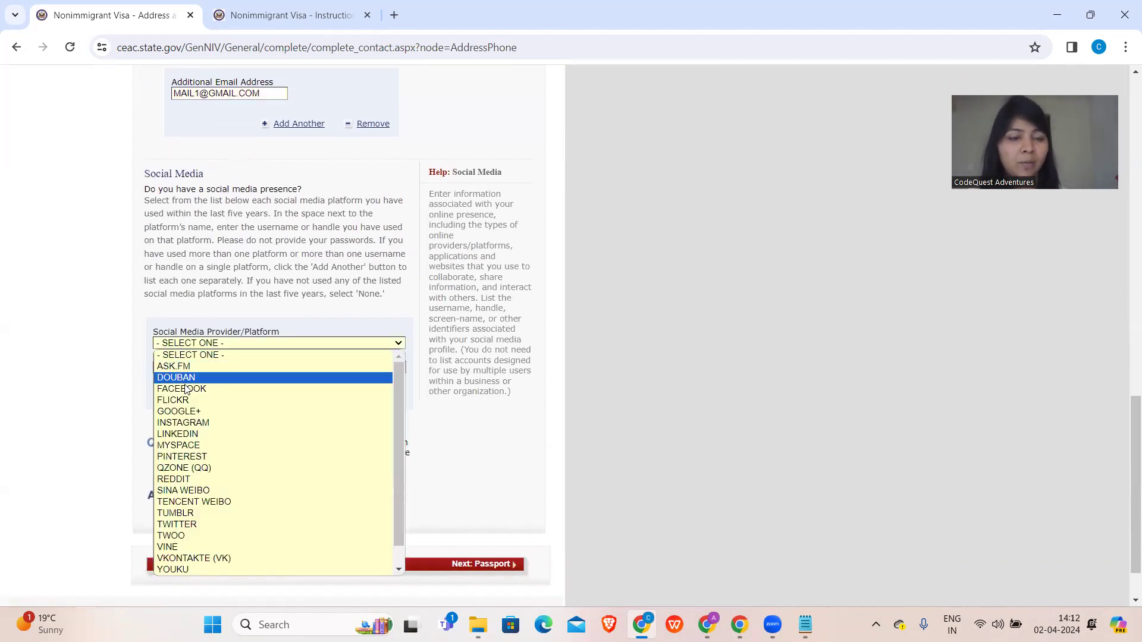
pyautogui.click(184, 434)
pyautogui.scroll(-5, 185, 436)
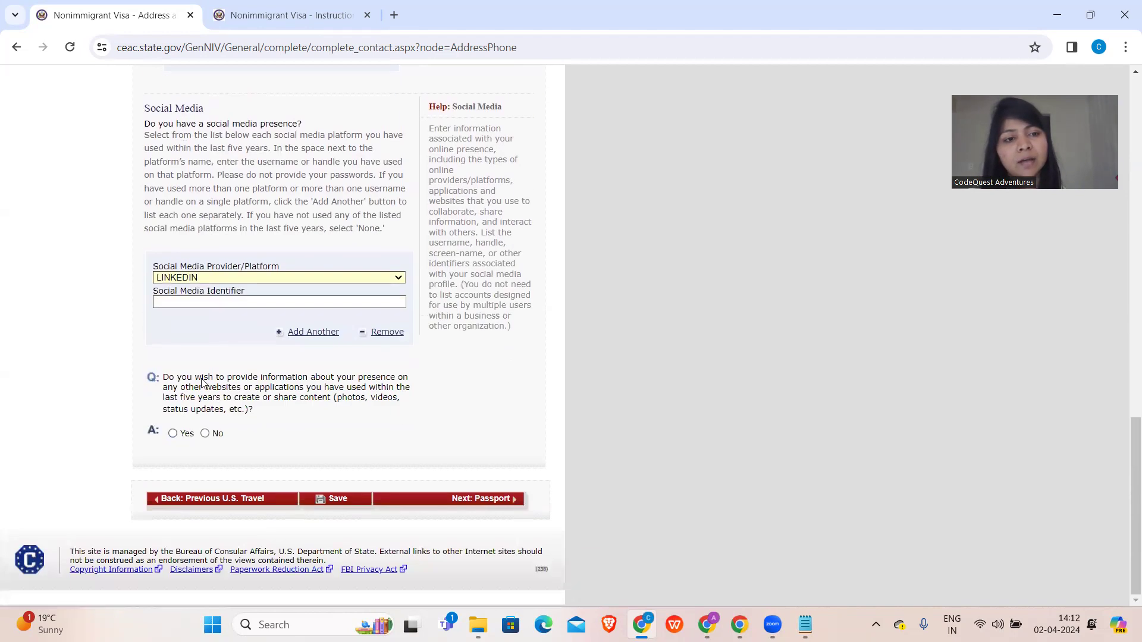
pyautogui.click(214, 279)
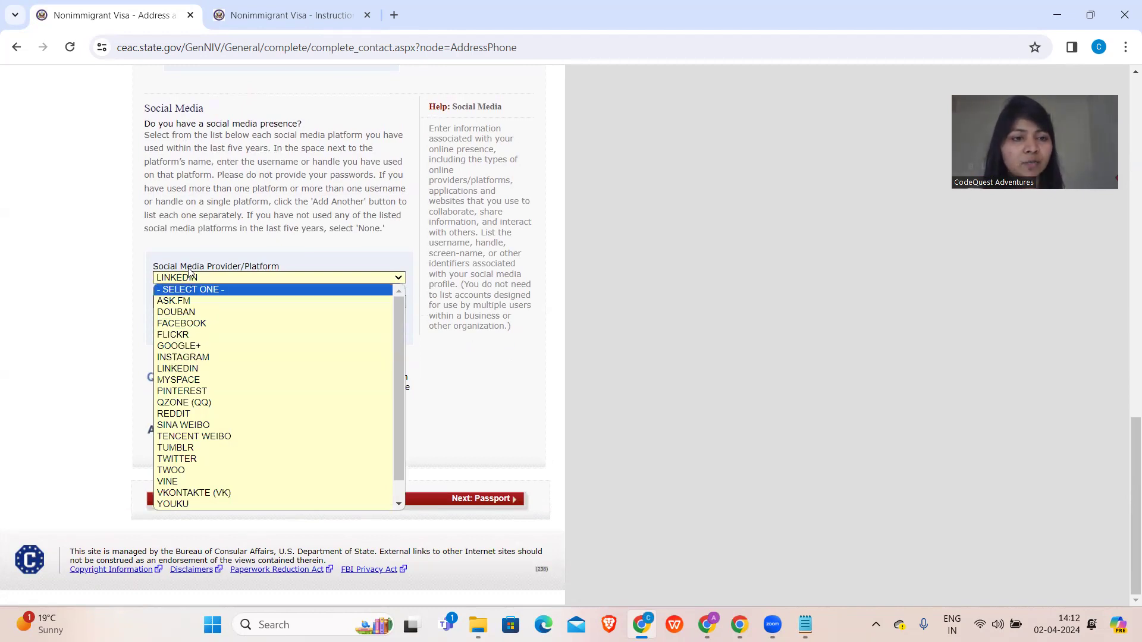
pyautogui.click(106, 374)
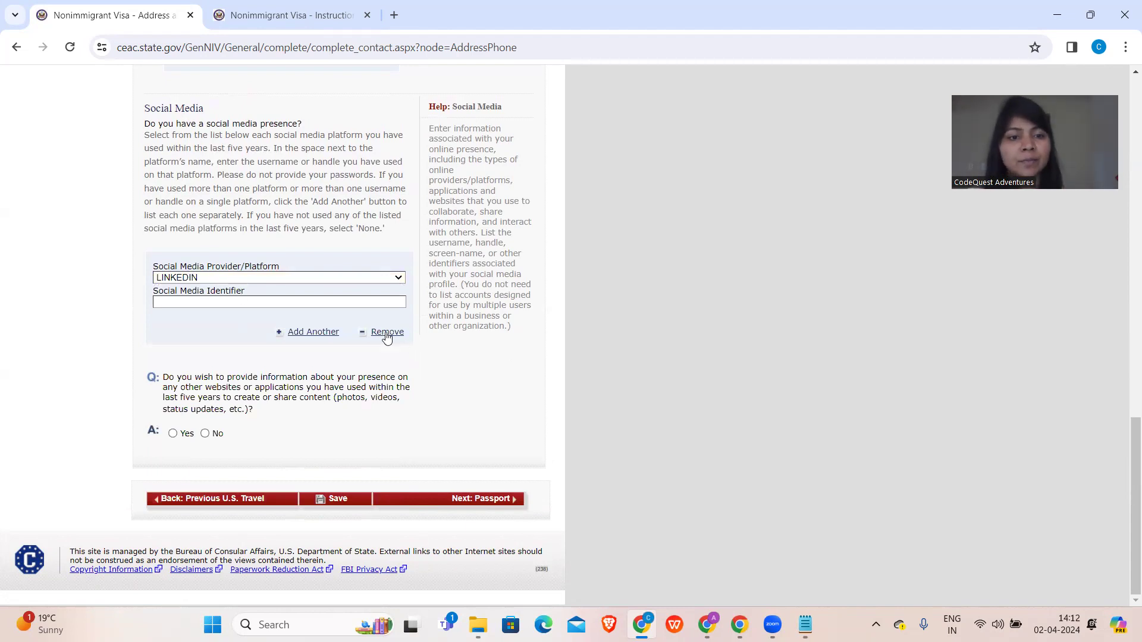
pyautogui.click(255, 280)
pyautogui.click(240, 290)
# - Answer No to having a presence on other websites or applications
pyautogui.scroll(5, 241, 296)
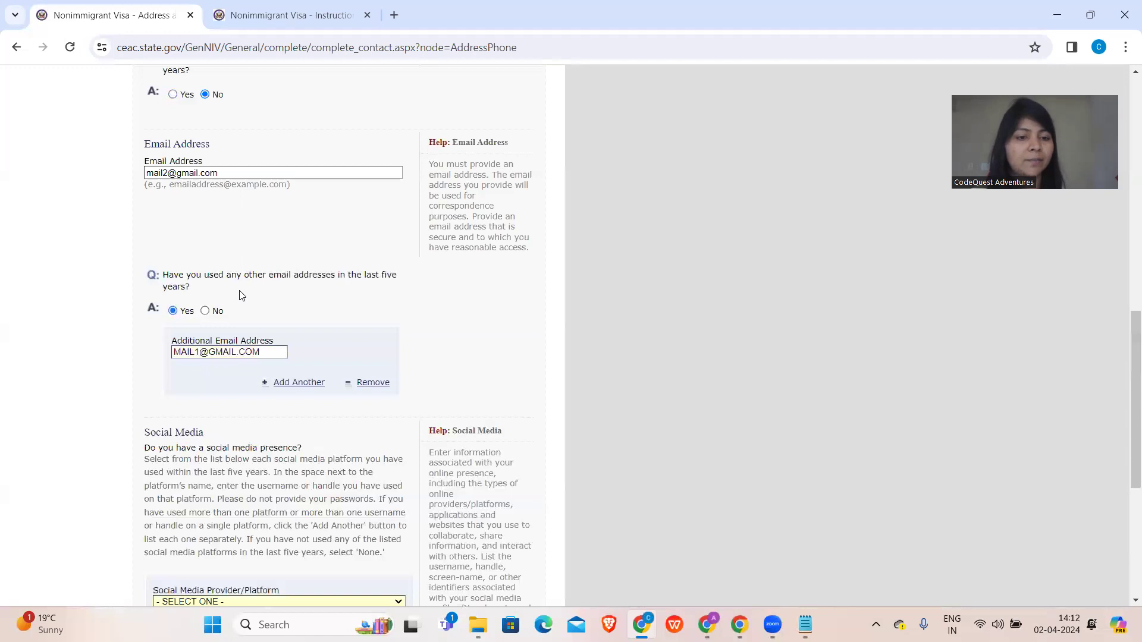
pyautogui.scroll(-5, 242, 296)
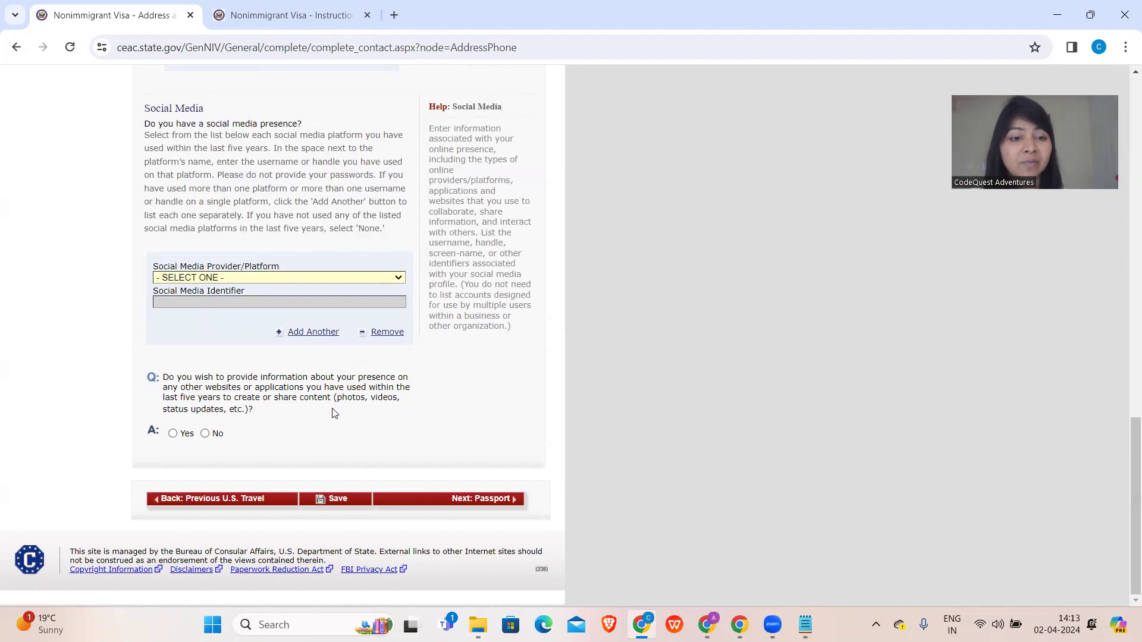
pyautogui.click(205, 434)
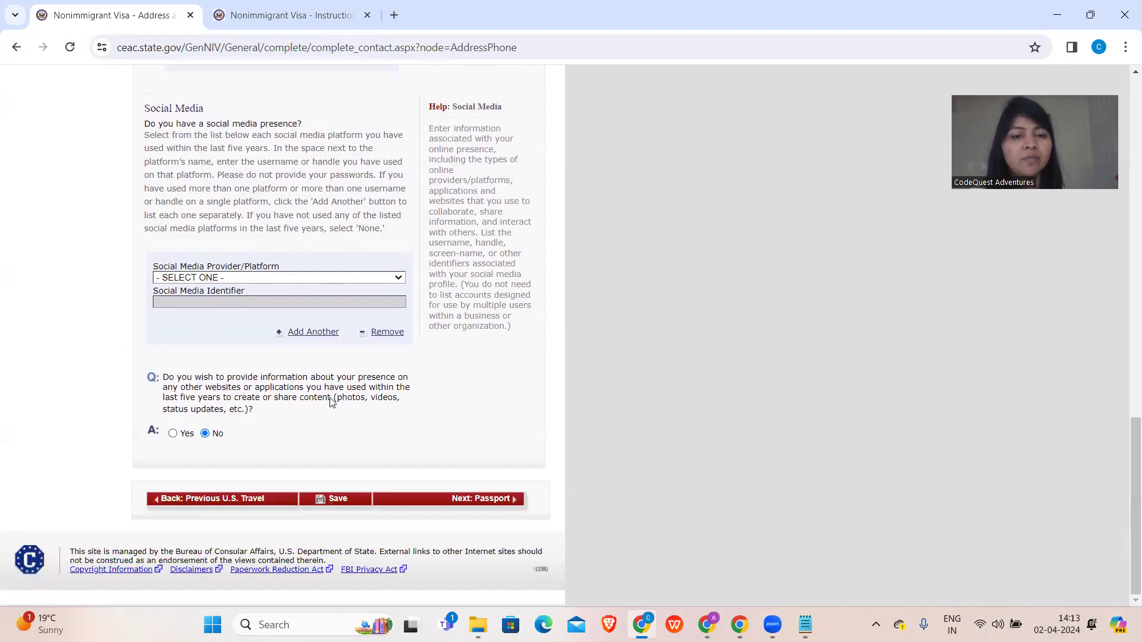
# - Submit the Address and Phone page toward Passport, letting Chrome save the home address
pyautogui.click(460, 501)
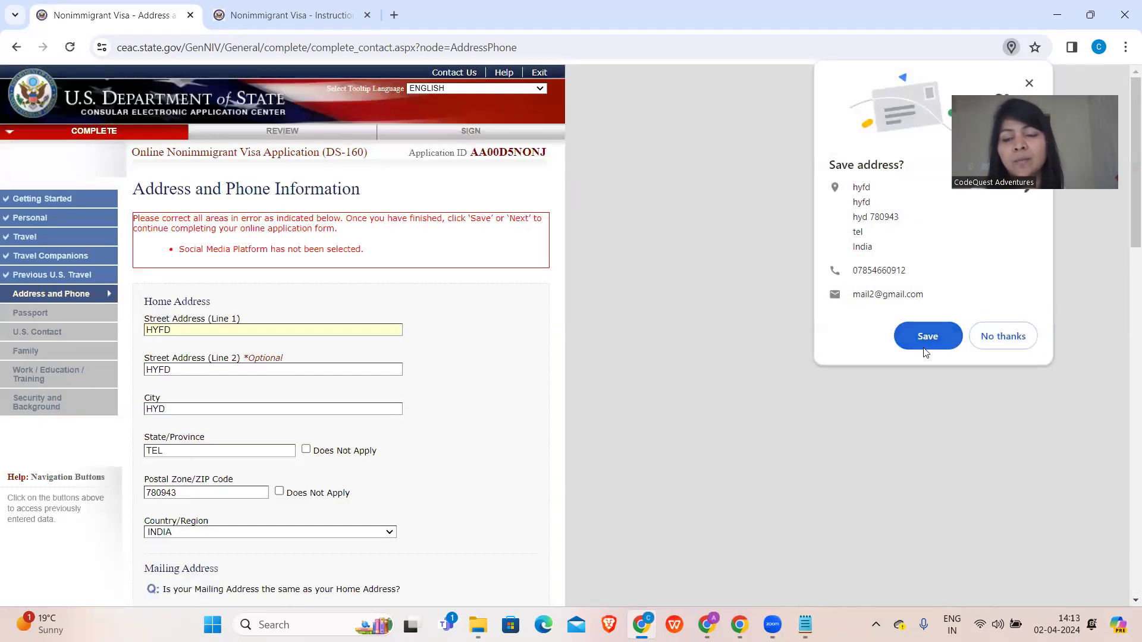
pyautogui.click(926, 337)
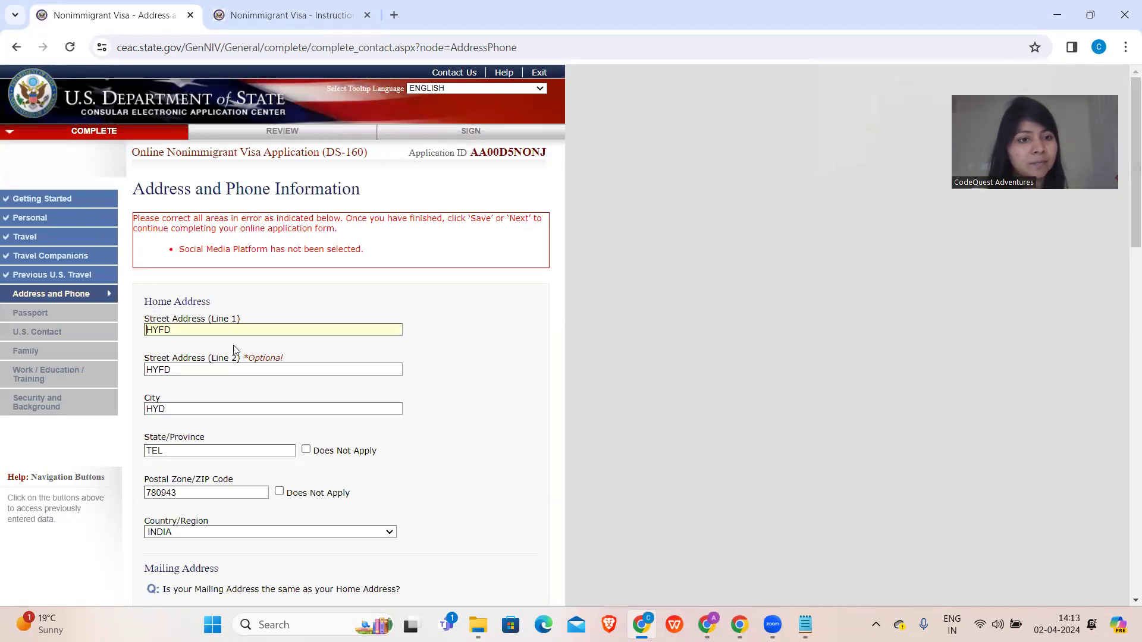
pyautogui.scroll(-3, 241, 314)
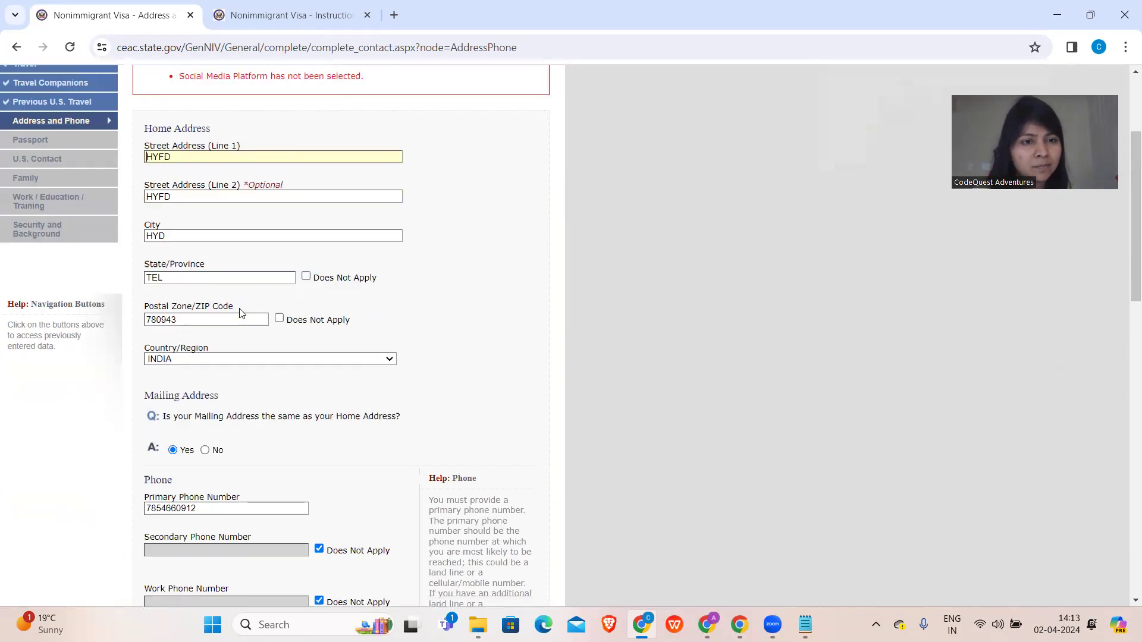
pyautogui.scroll(3, 241, 313)
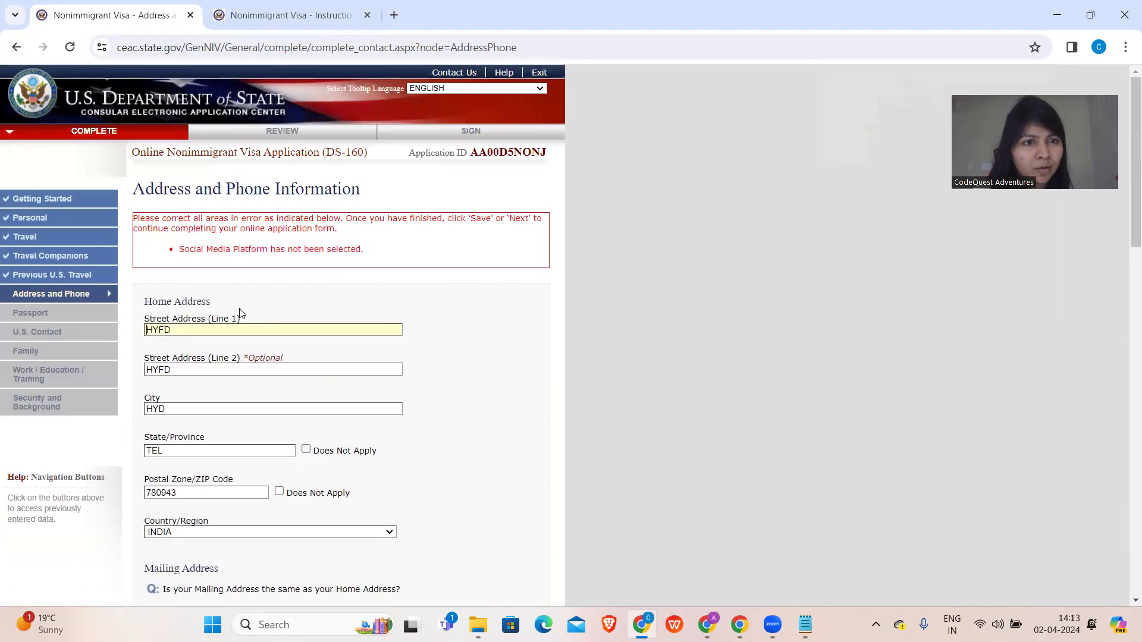
pyautogui.scroll(-12, 241, 314)
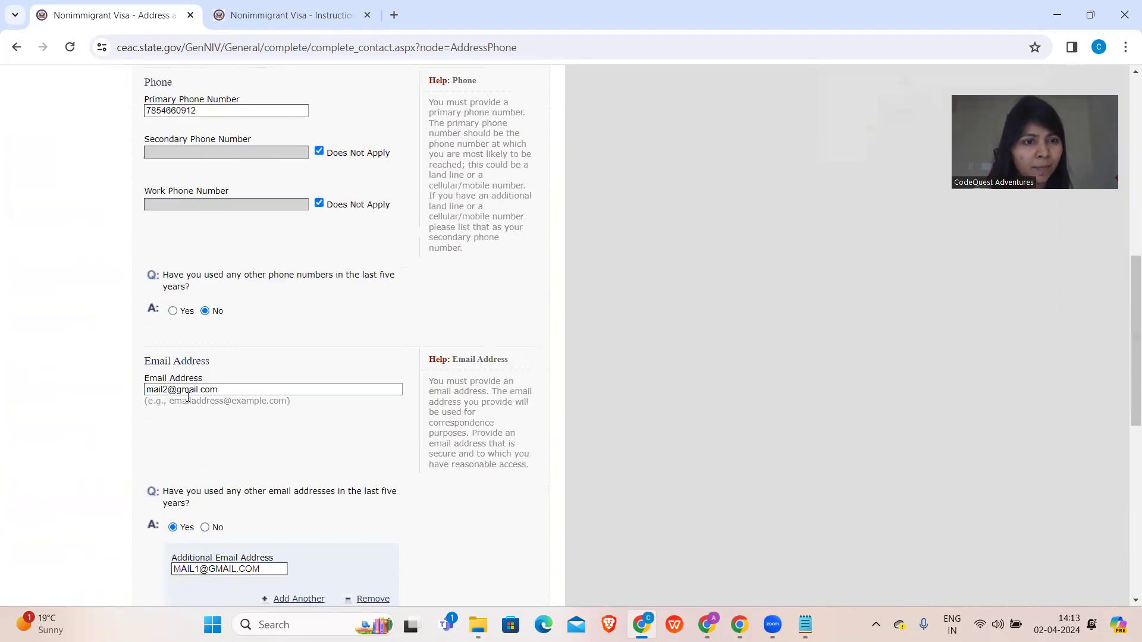
pyautogui.scroll(-3, 229, 538)
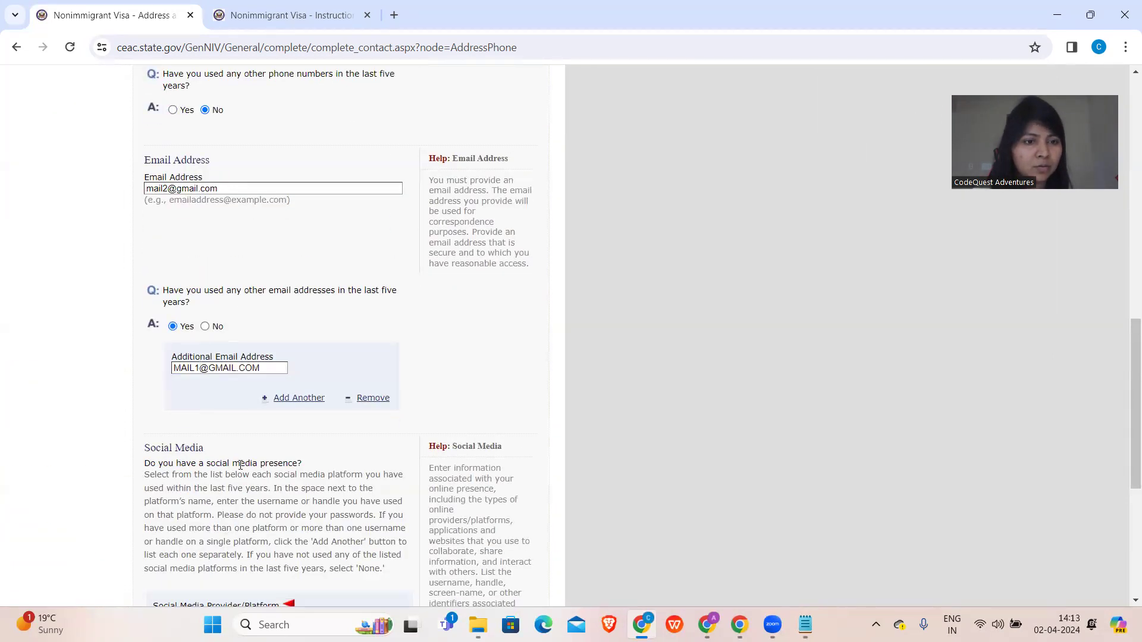
pyautogui.scroll(-5, 240, 464)
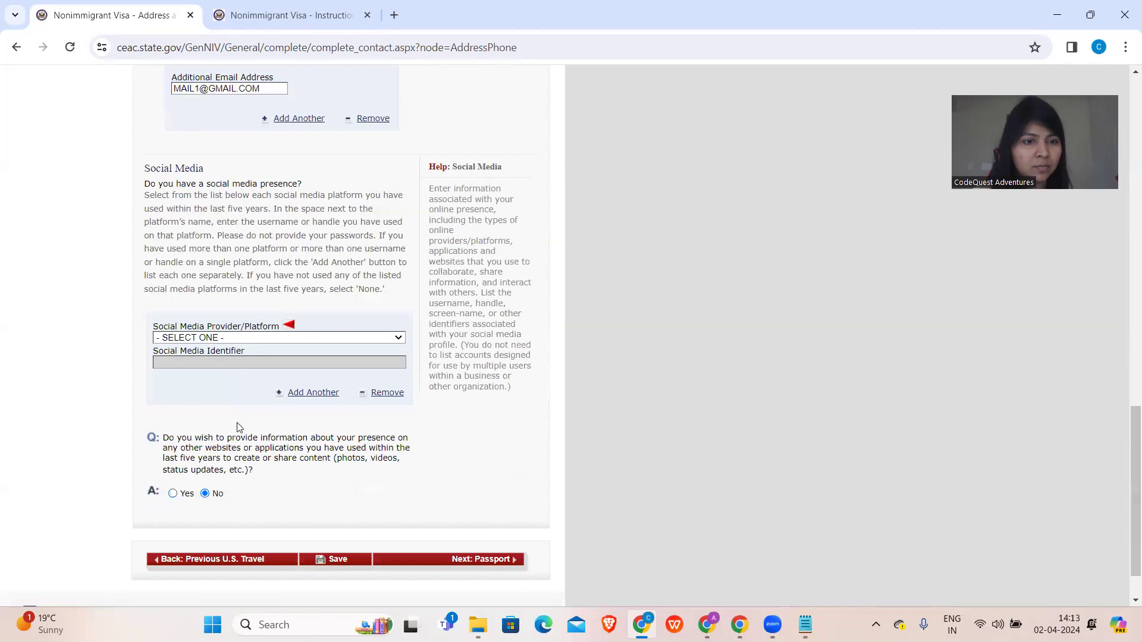
# - Remove the social media entry and resubmit the page toward Passport
pyautogui.click(383, 395)
pyautogui.scroll(-6, 357, 369)
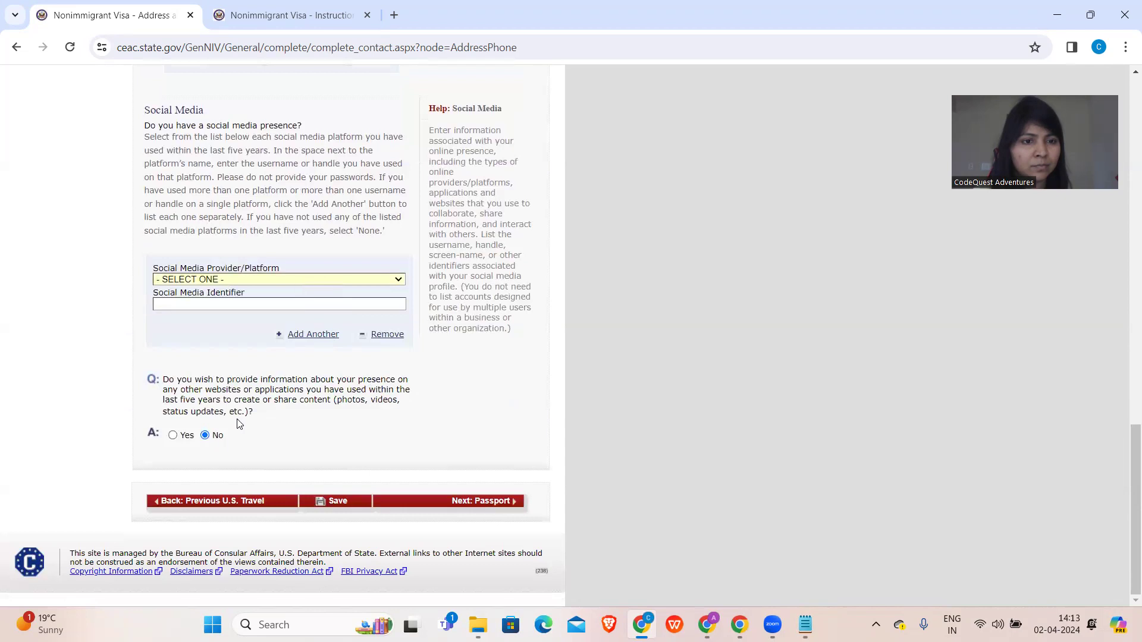
pyautogui.click(406, 500)
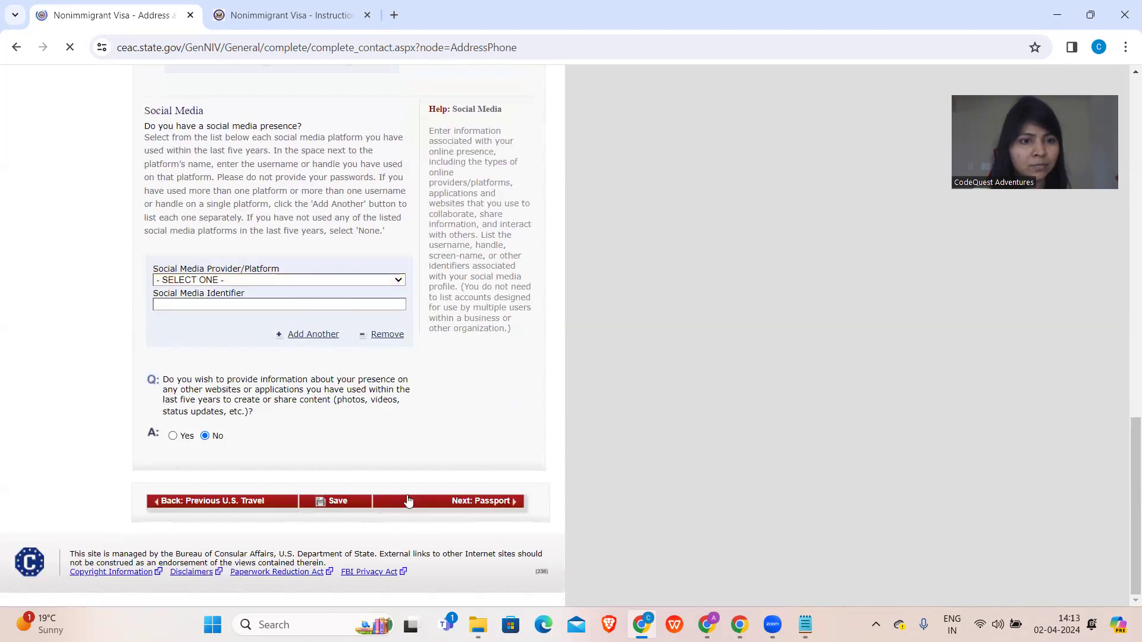
pyautogui.scroll(-12, 357, 500)
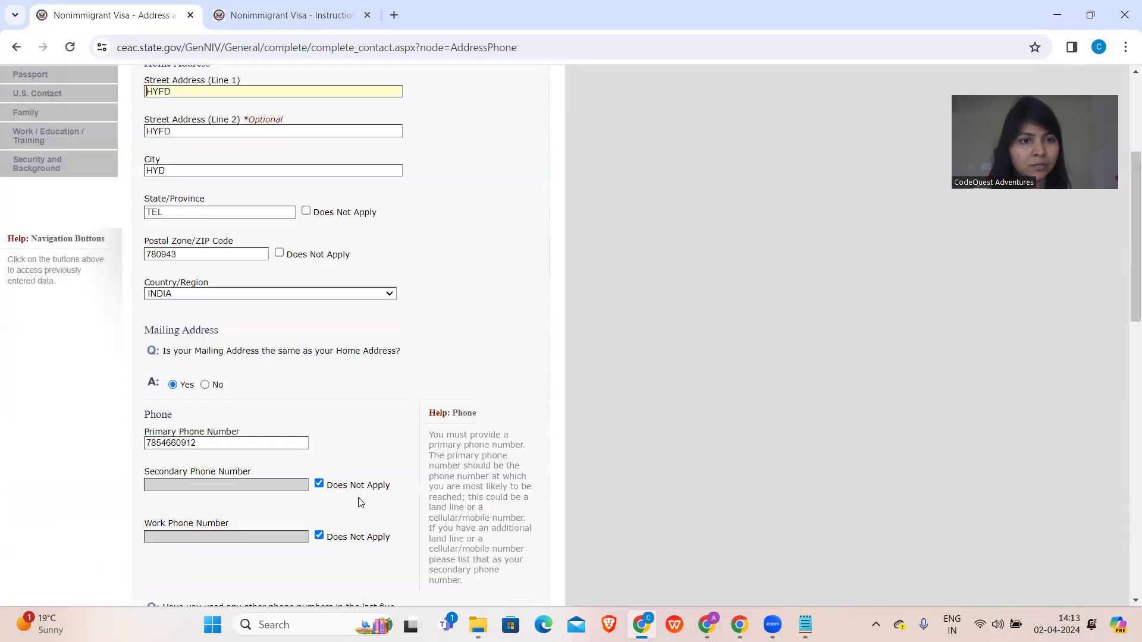
pyautogui.scroll(-5, 225, 285)
# - Choose NONE as the social media platform and continue to Passport Information
pyautogui.click(236, 292)
pyautogui.scroll(-1, 249, 450)
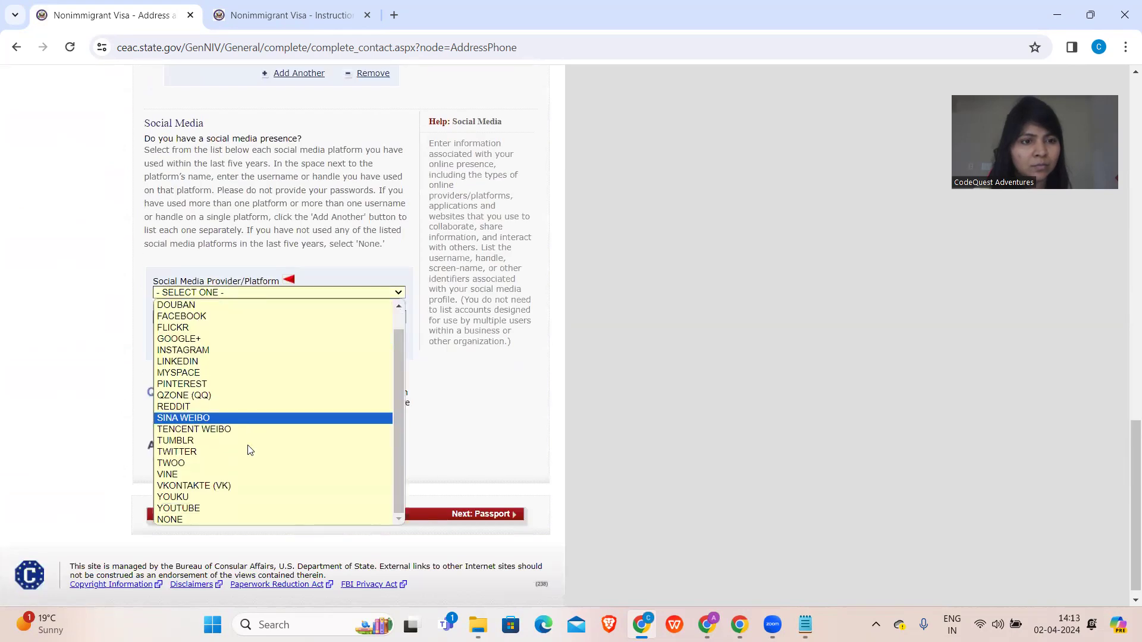
pyautogui.click(215, 519)
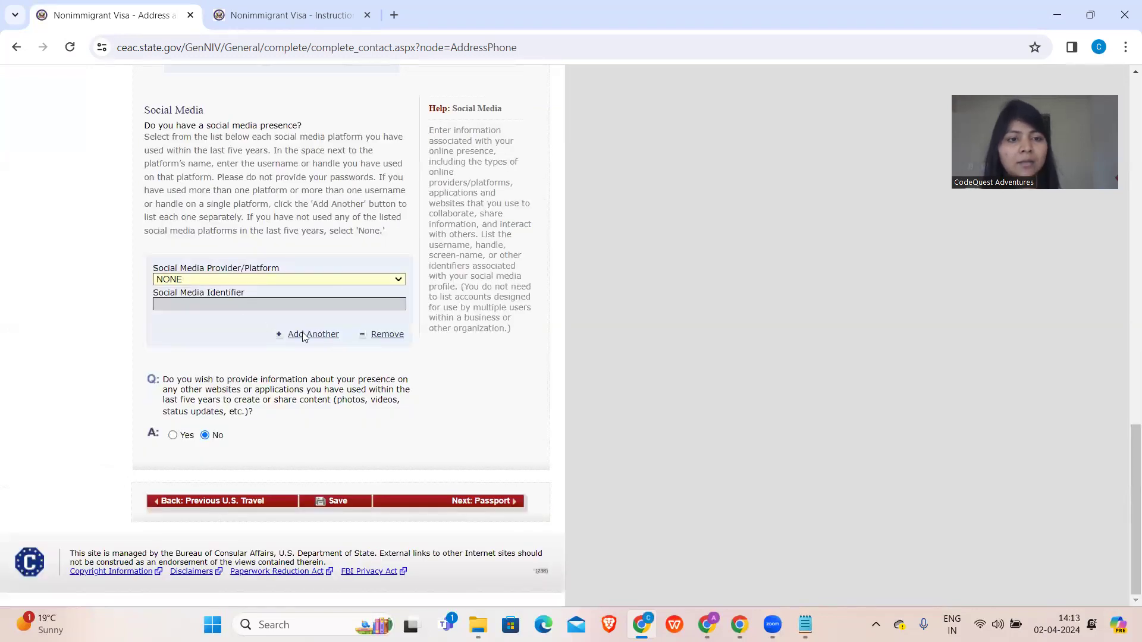
pyautogui.click(441, 503)
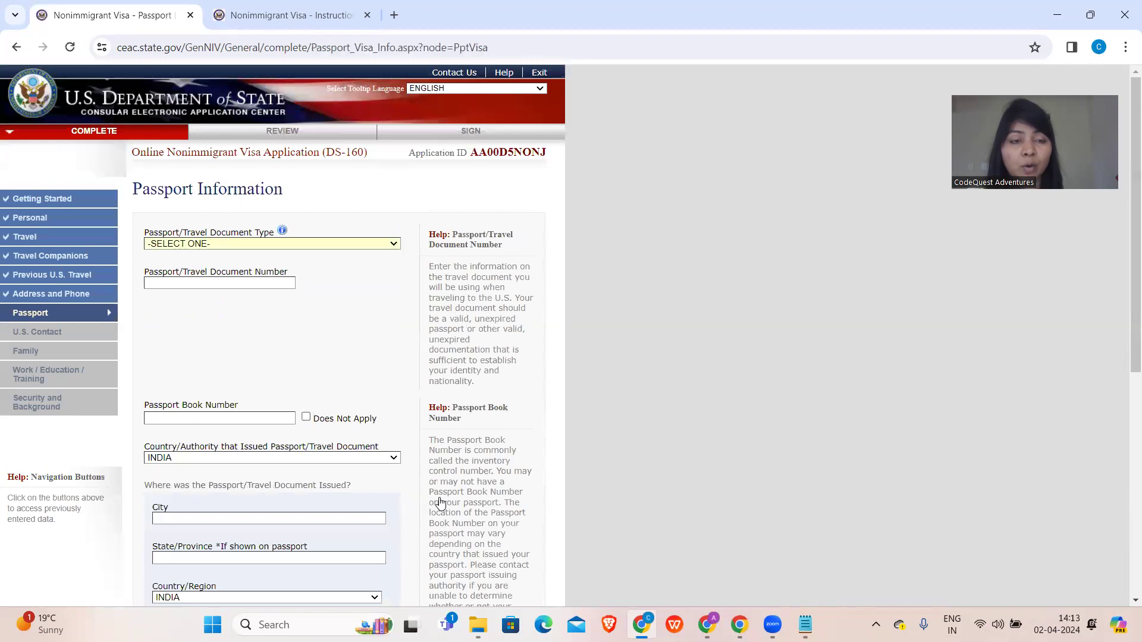
# - Set the travel document type to REGULAR and enter the passport number
pyautogui.click(351, 244)
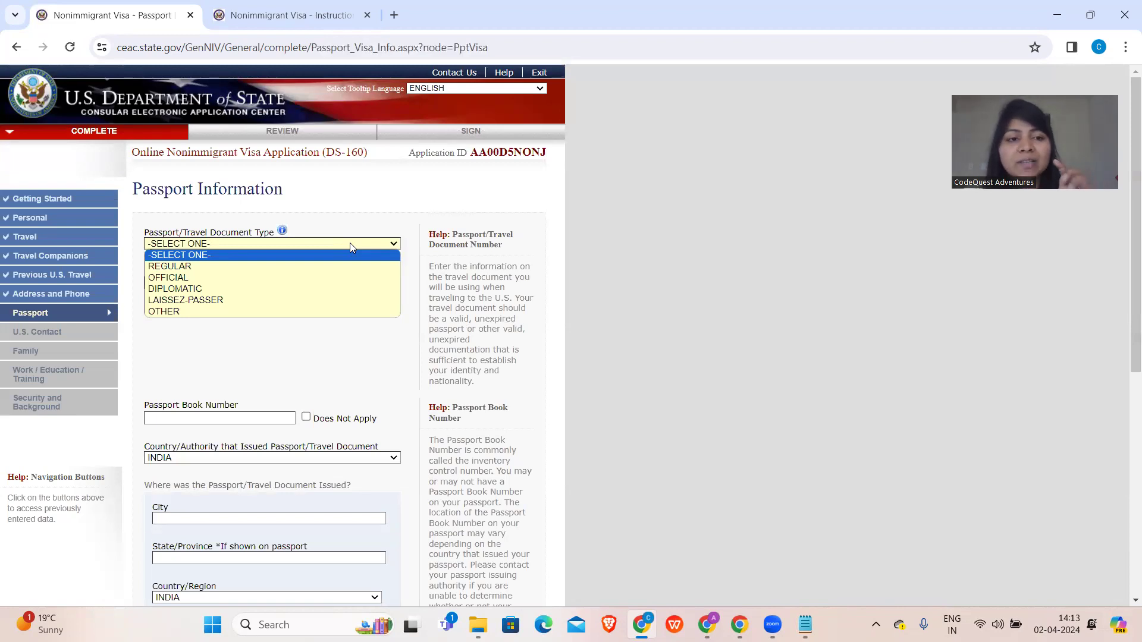
pyautogui.click(305, 267)
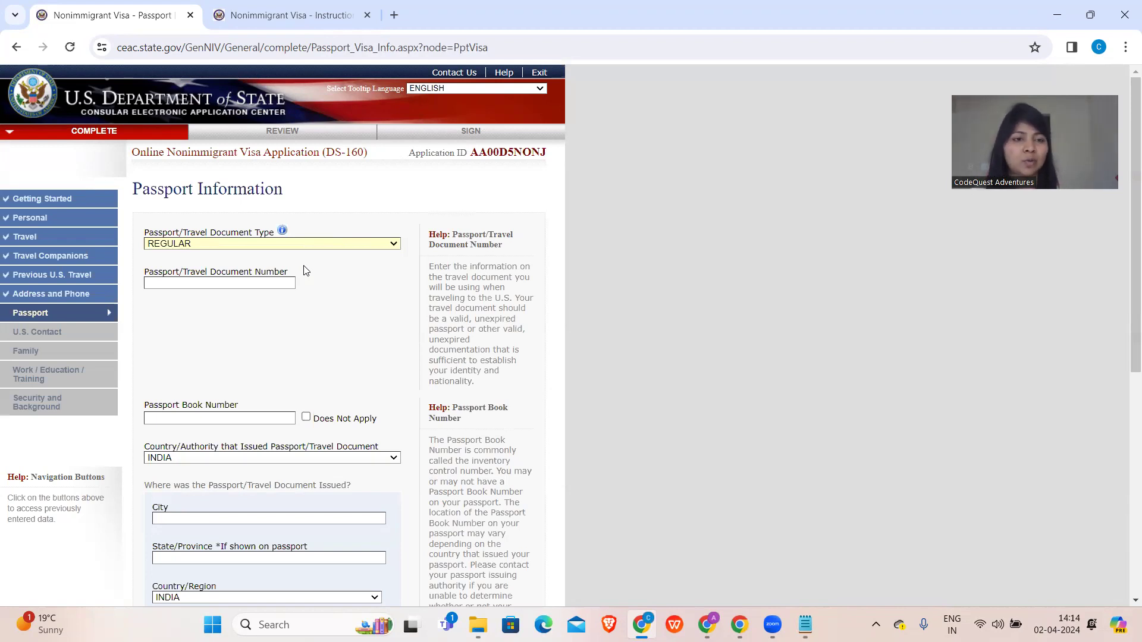
pyautogui.click(173, 284)
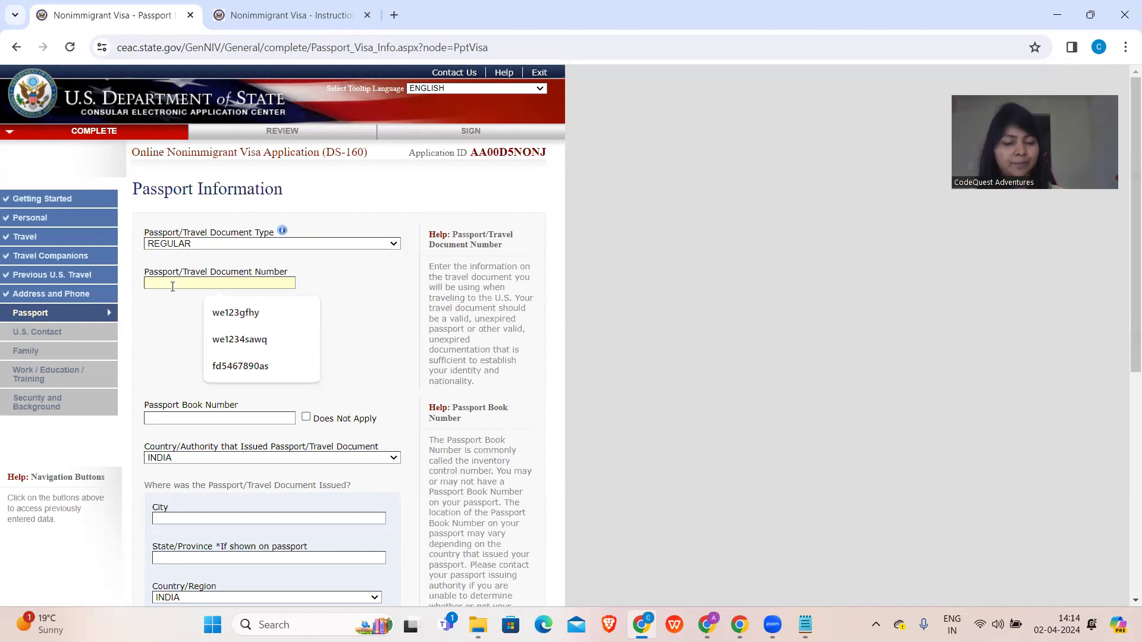
pyautogui.write('WE')
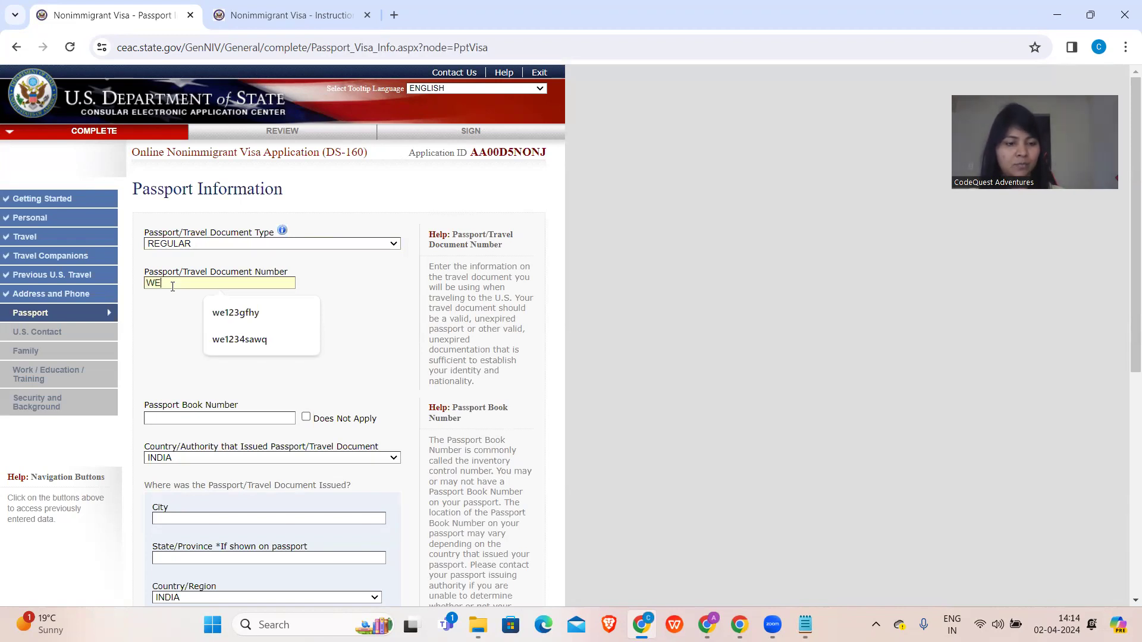
pyautogui.write('1234FD34')
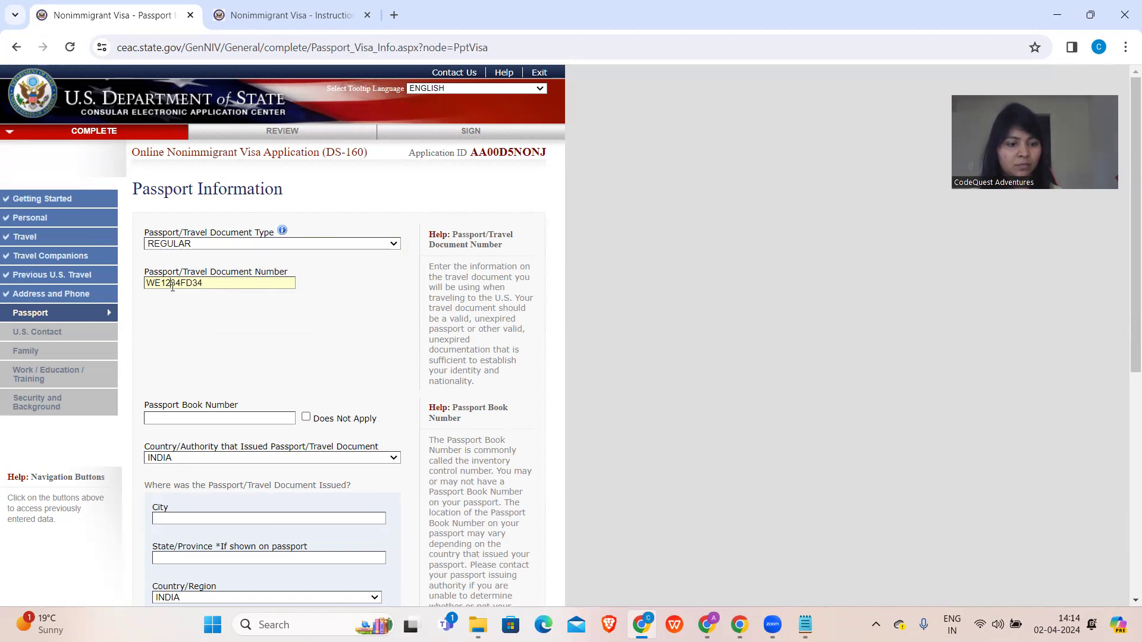
pyautogui.doubleClick(173, 283)
pyautogui.hotkey('ctrl', 'c')
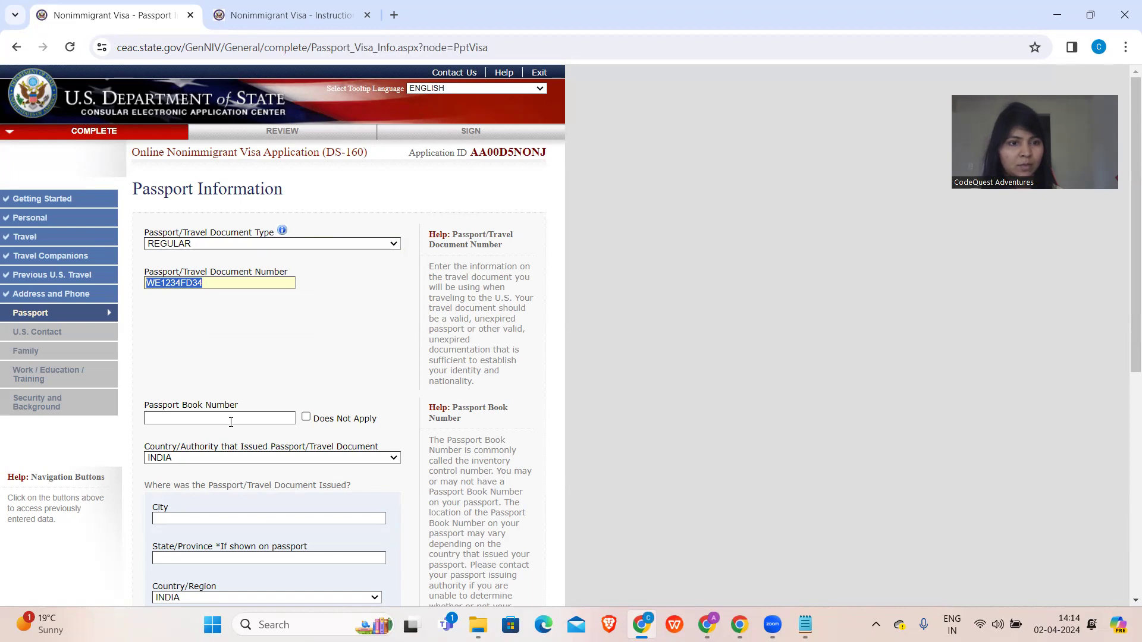
# - Mark Passport Book Number as Does Not Apply and enter issuing city HYD, state TEL
pyautogui.click(306, 418)
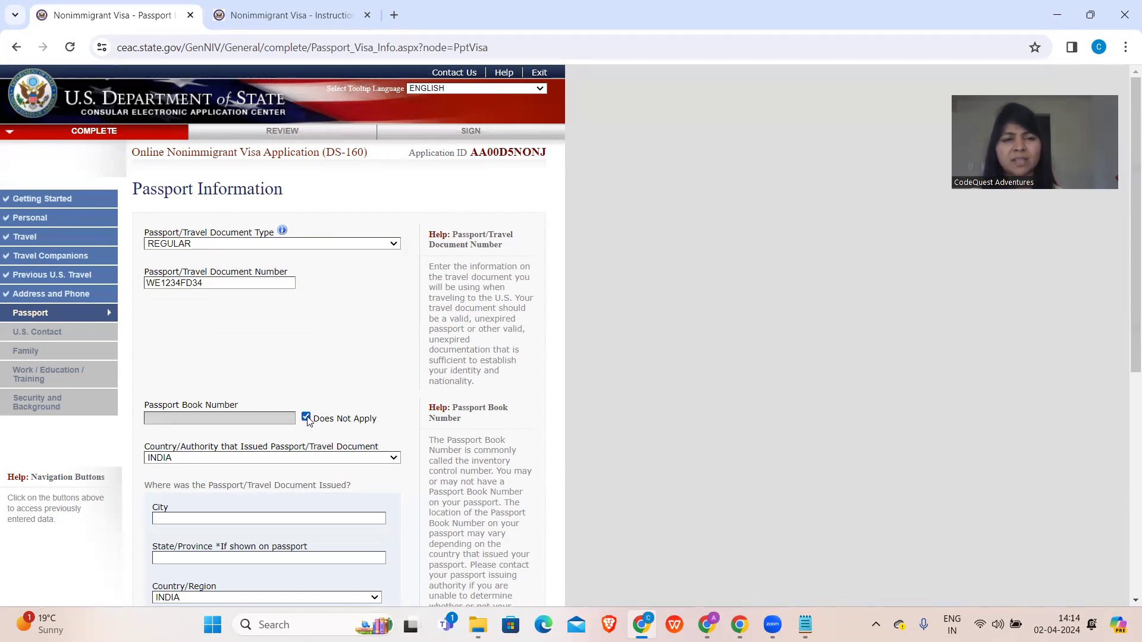
pyautogui.scroll(-1, 256, 402)
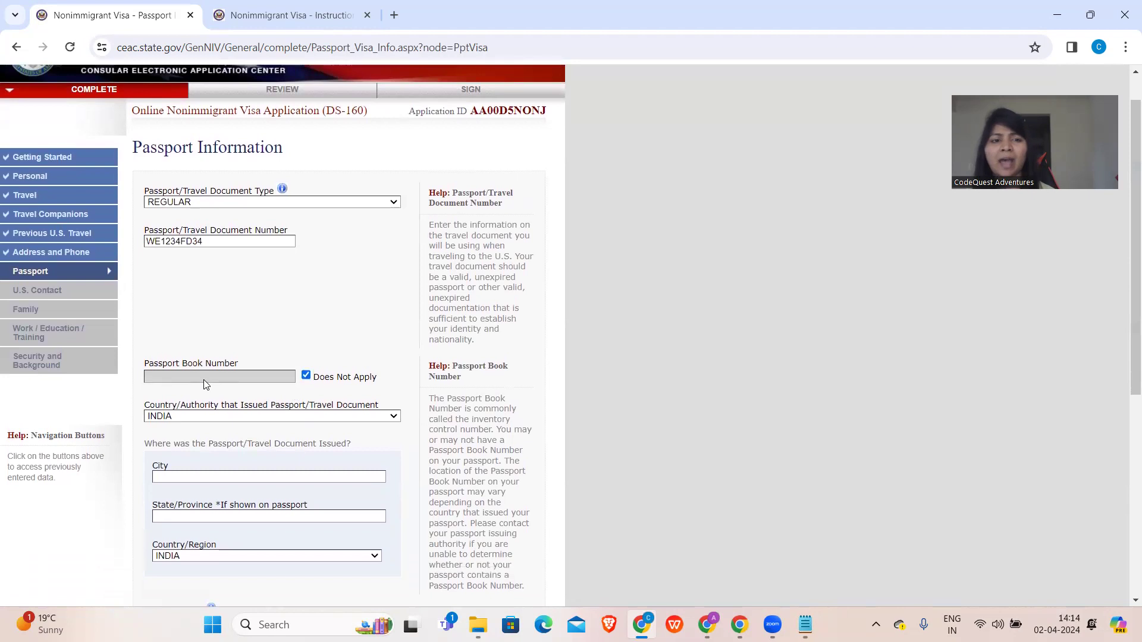
pyautogui.scroll(-4, 196, 369)
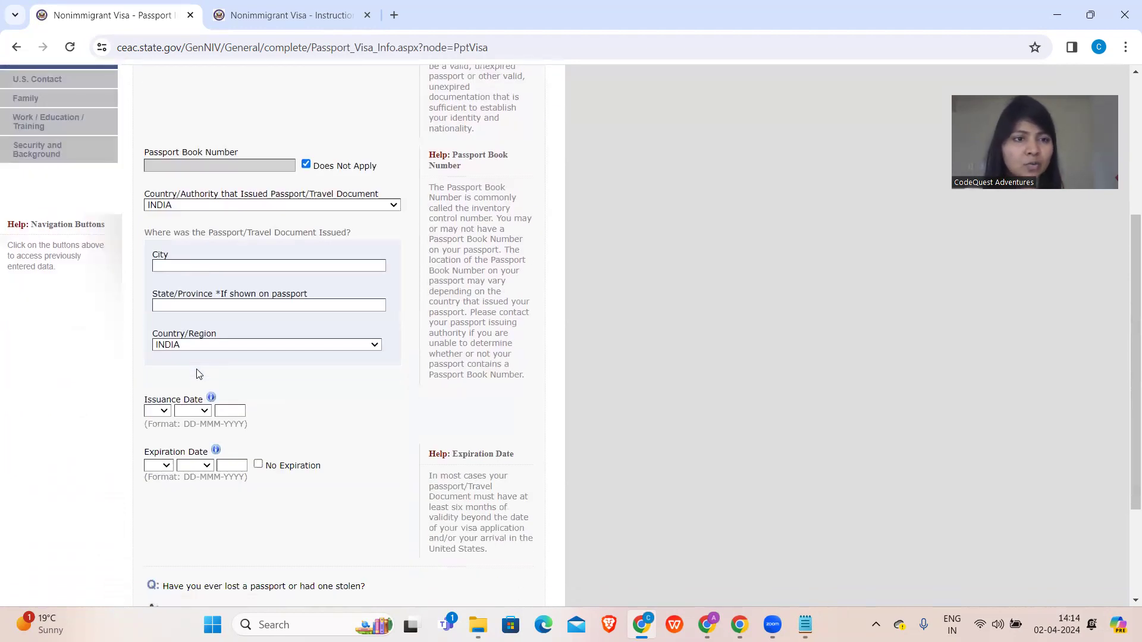
pyautogui.click(176, 265)
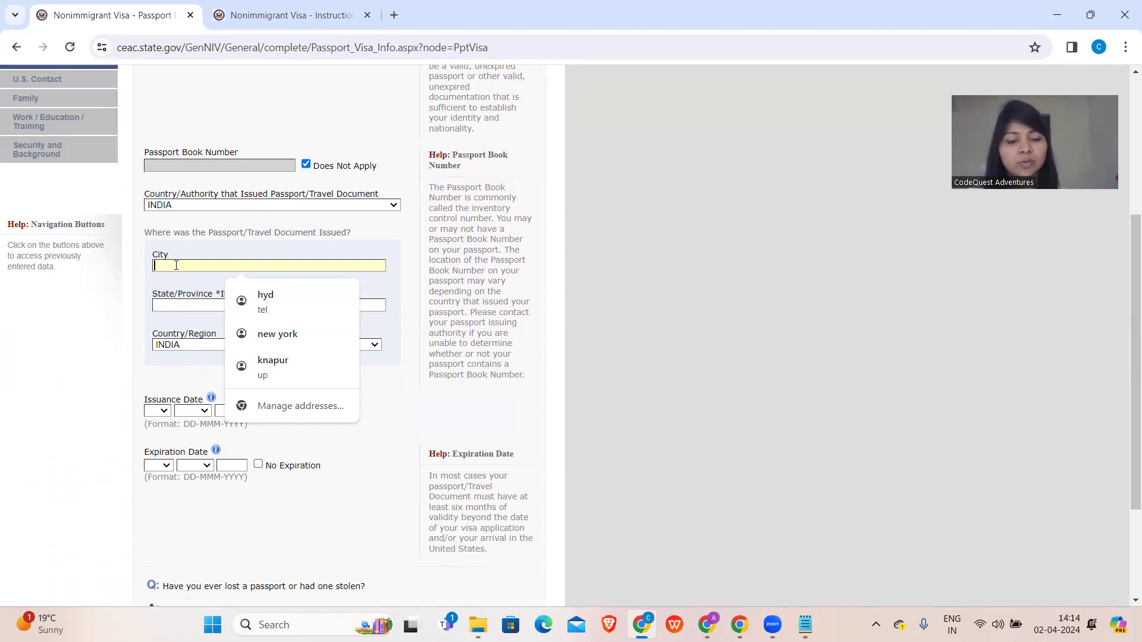
pyautogui.write('HYD')
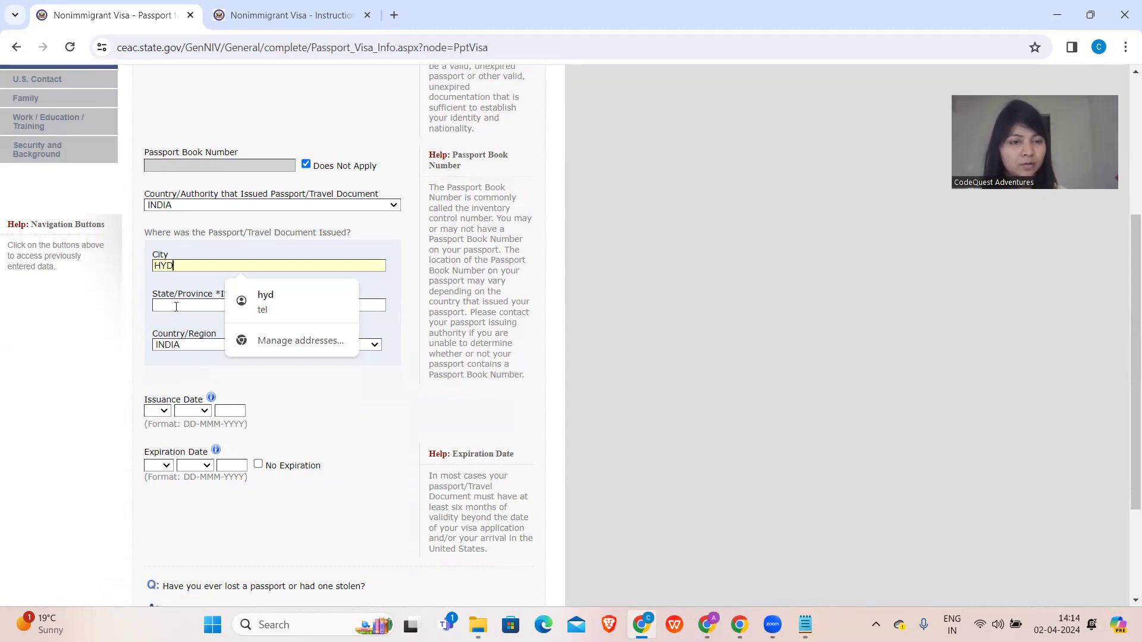
pyautogui.click(176, 307)
pyautogui.write('TEL')
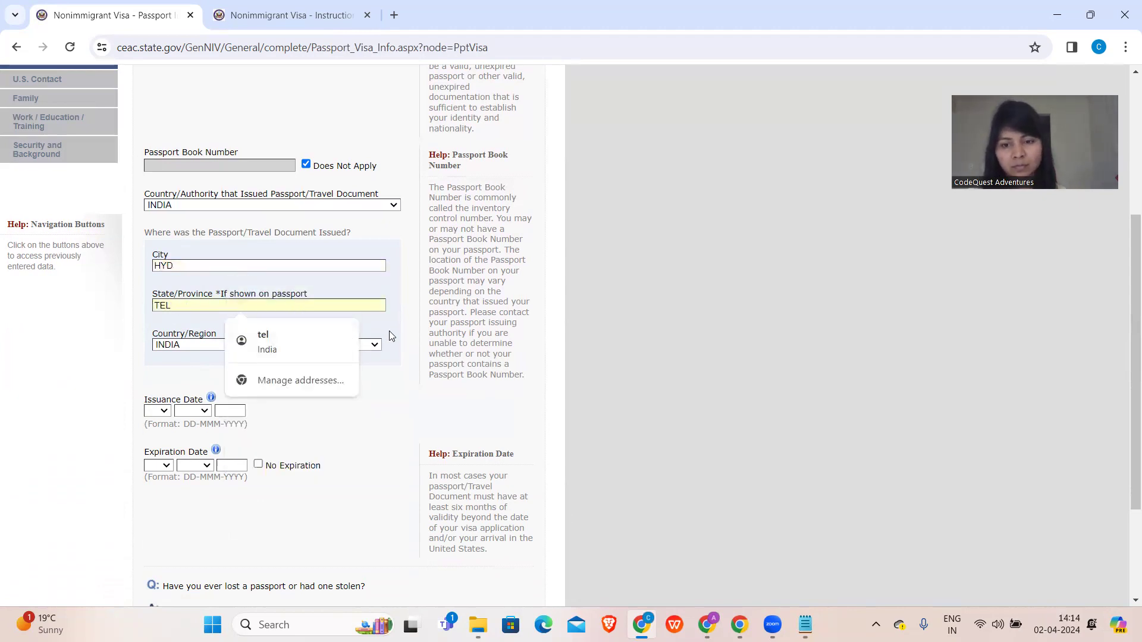
# - Paste the passport number on a new line in the Notepad notes, then return to the form
pyautogui.hotkey('alt', 'Tab')
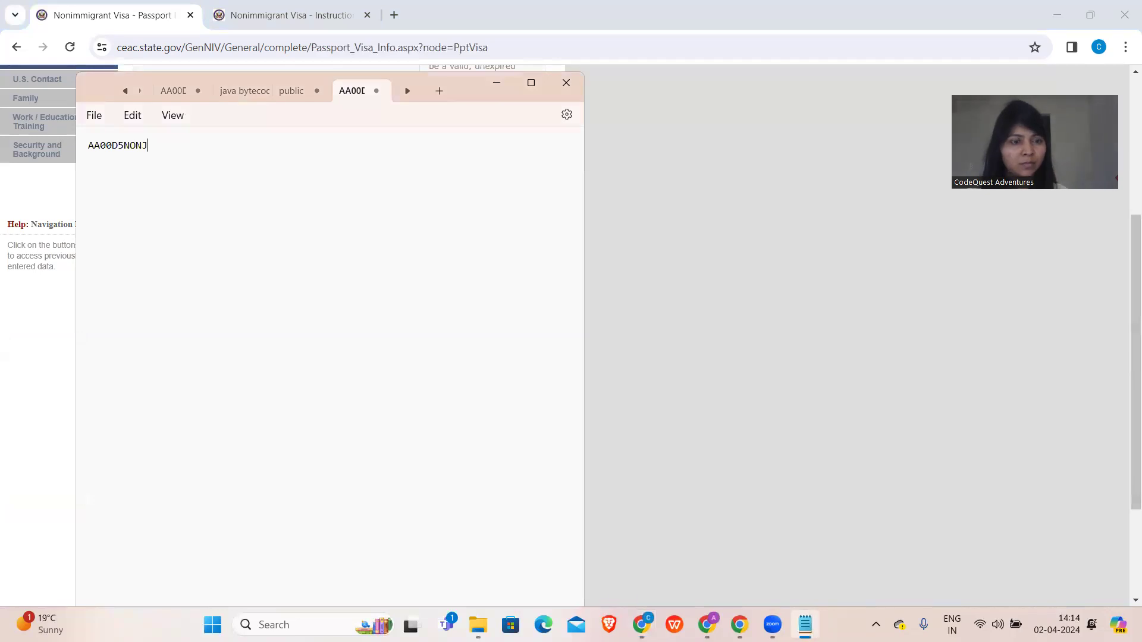
pyautogui.press('Return')
pyautogui.press('Return')
pyautogui.hotkey('ctrl', 'v')
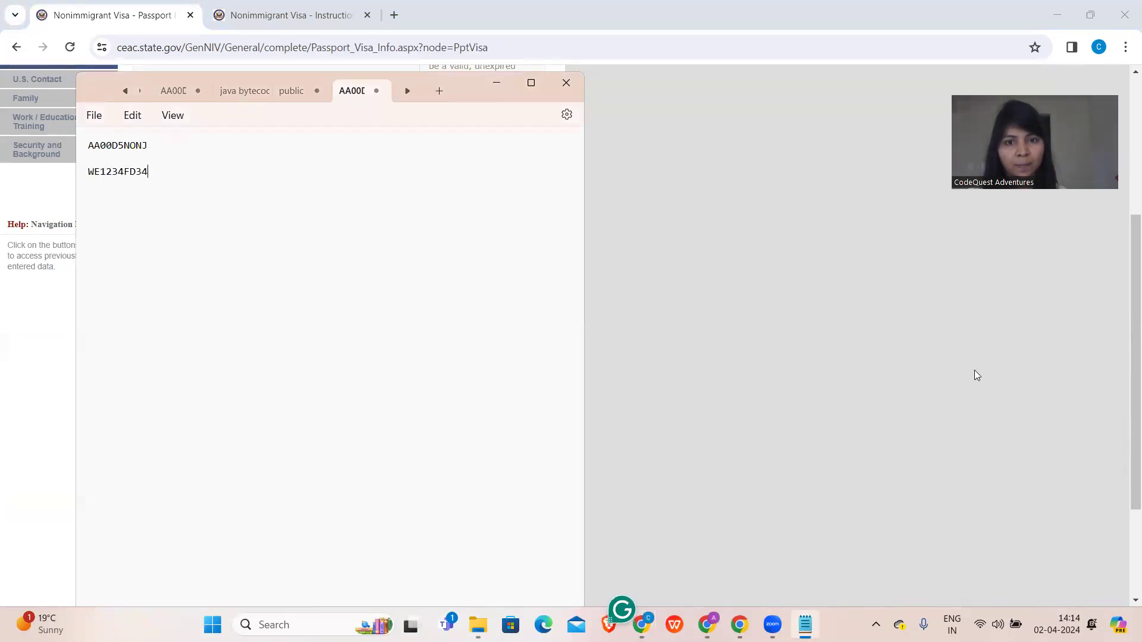
pyautogui.click(796, 374)
# - Set the passport issuance date to 16 APR 2022
pyautogui.click(152, 415)
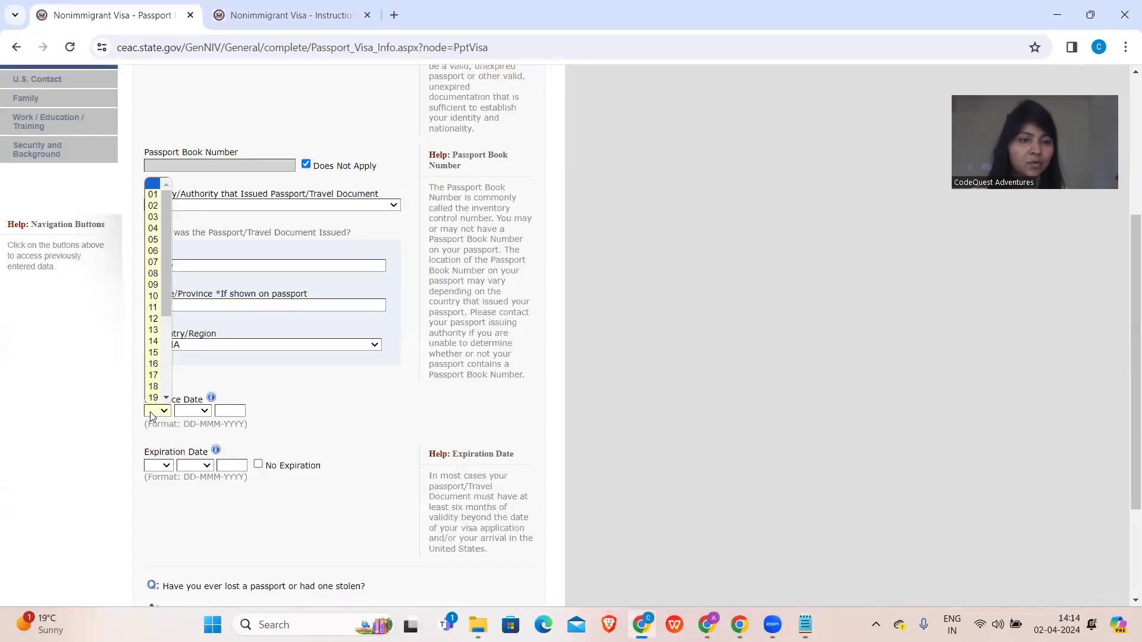
pyautogui.click(152, 364)
pyautogui.click(192, 411)
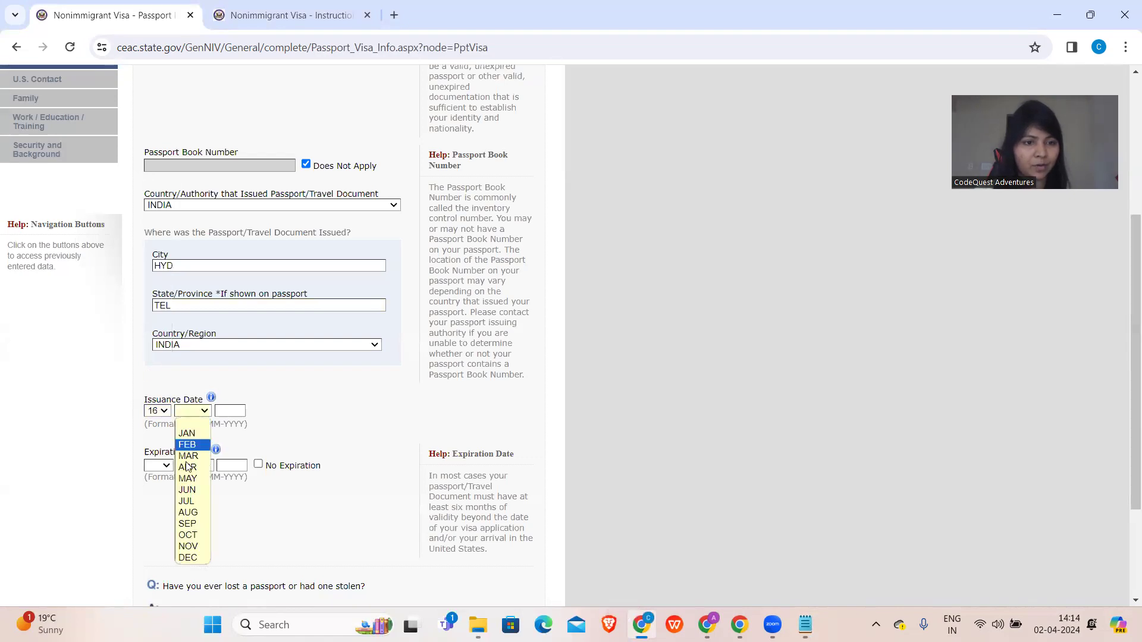
pyautogui.click(188, 467)
pyautogui.click(232, 412)
pyautogui.write('2022')
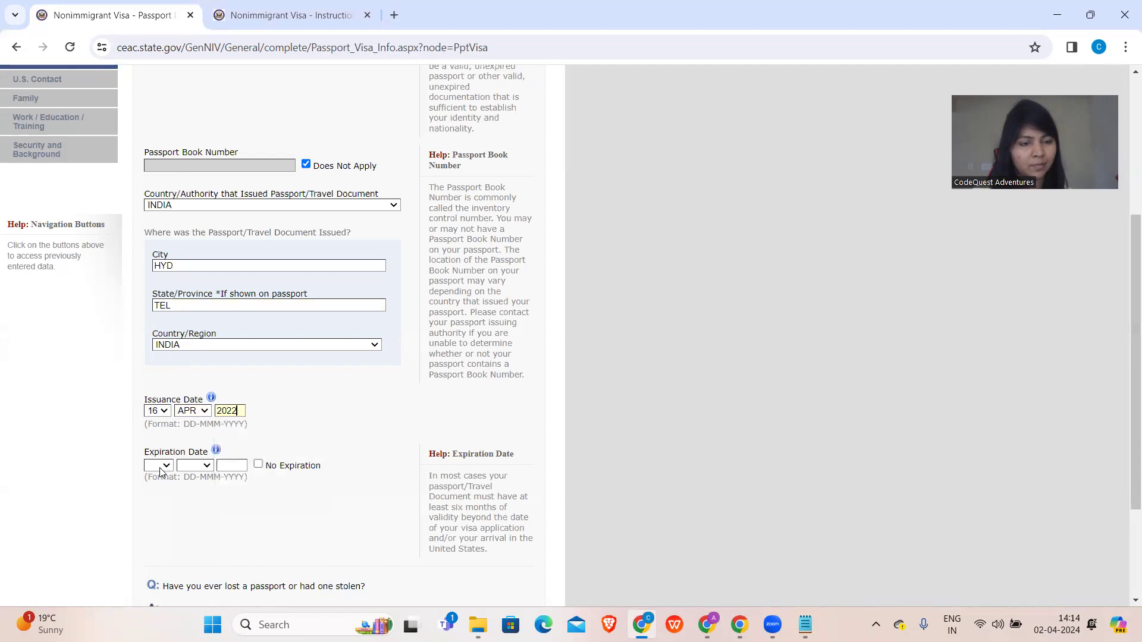
# - Set the passport expiration date to 16 APR 2032
pyautogui.click(158, 466)
pyautogui.click(153, 403)
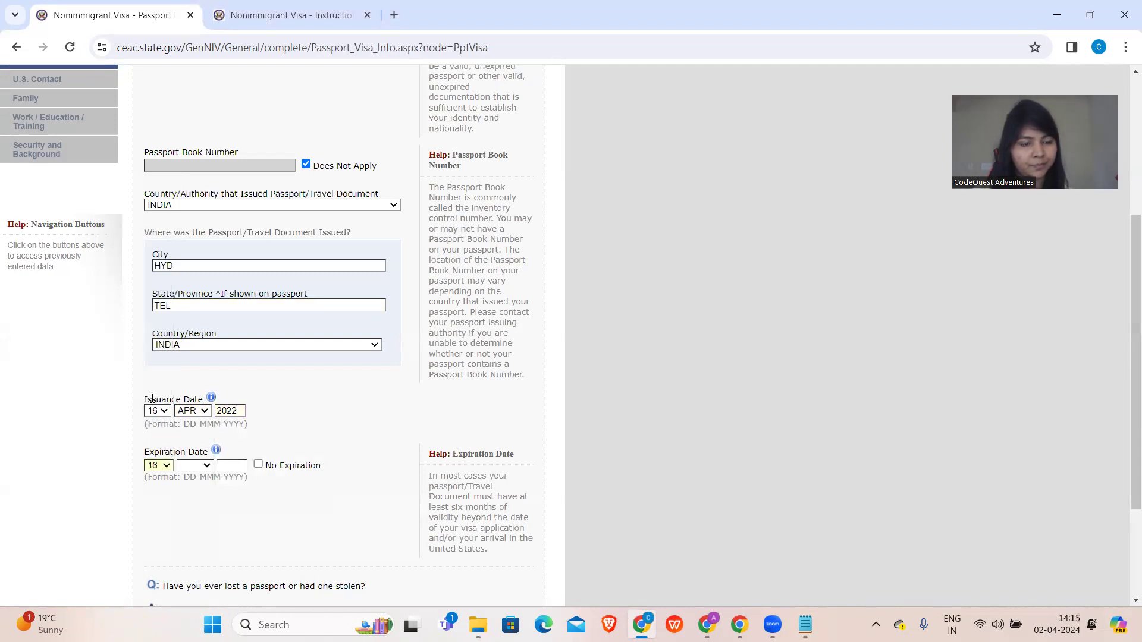
pyautogui.click(198, 466)
pyautogui.press('a')
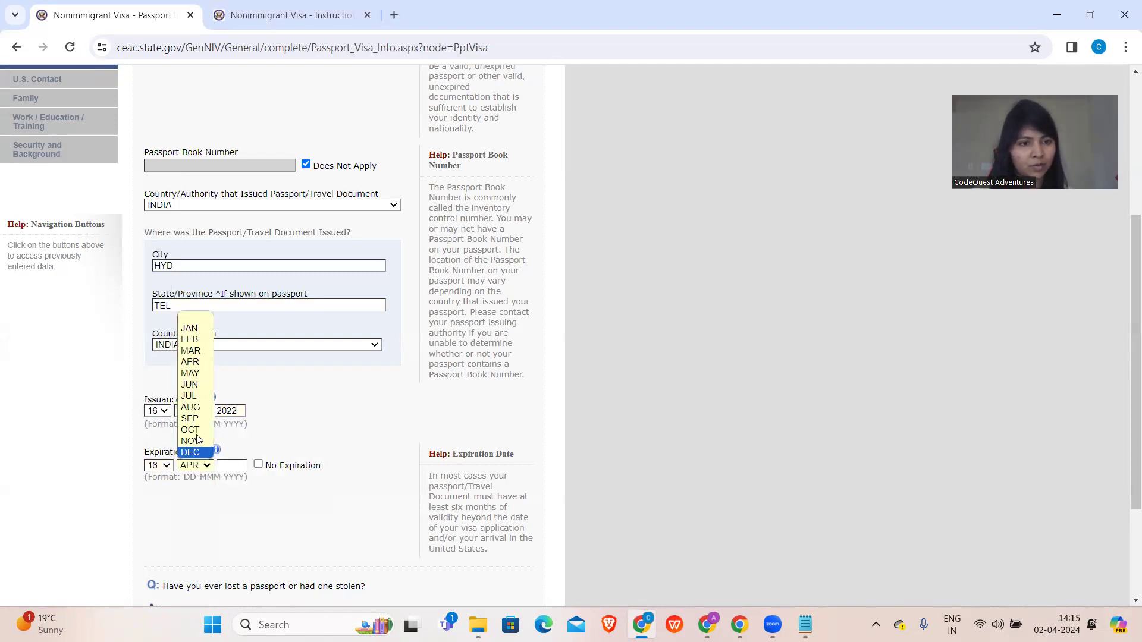
pyautogui.click(195, 363)
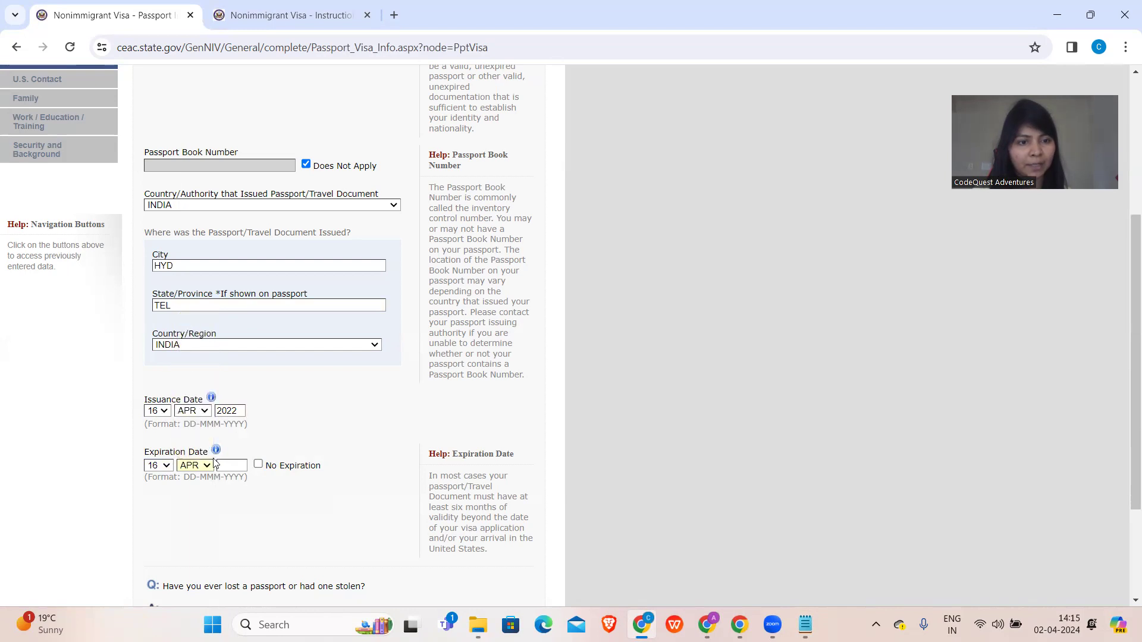
pyautogui.click(238, 467)
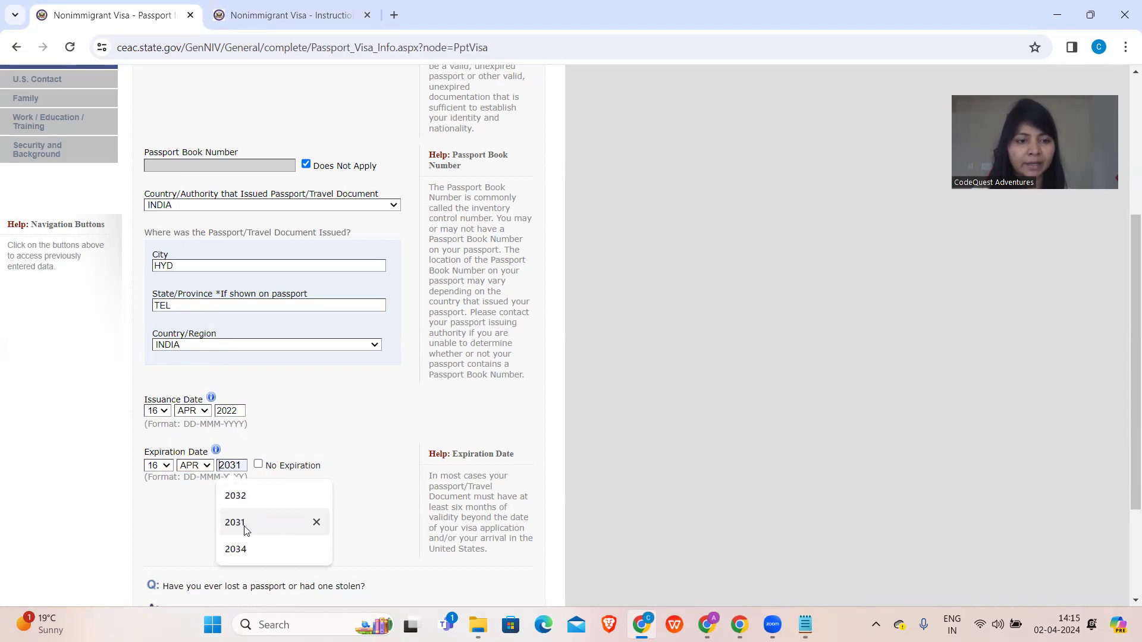
pyautogui.click(236, 495)
# - Answer No to ever losing a passport and continue to U.S. Contact
pyautogui.scroll(-2, 238, 495)
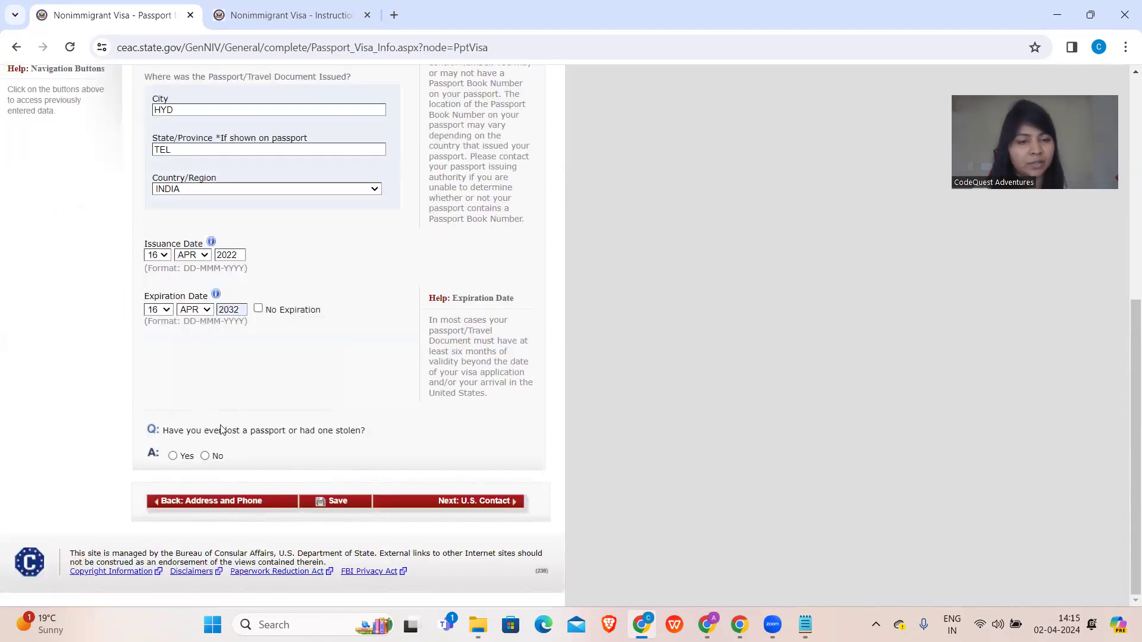
pyautogui.click(206, 456)
pyautogui.scroll(2, 208, 458)
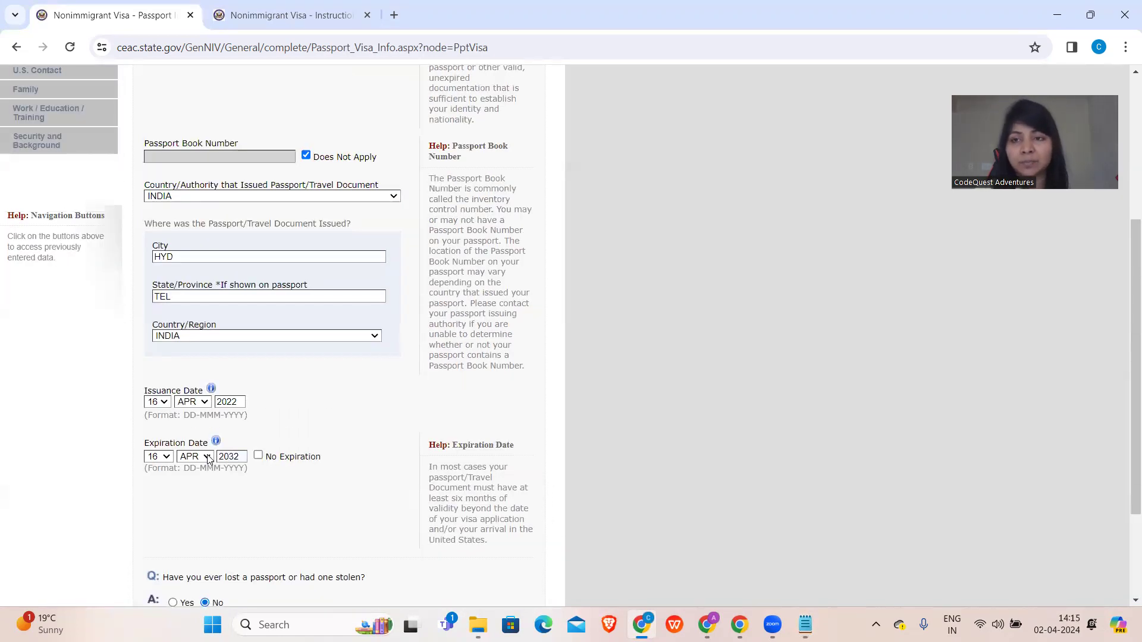
pyautogui.scroll(-3, 208, 458)
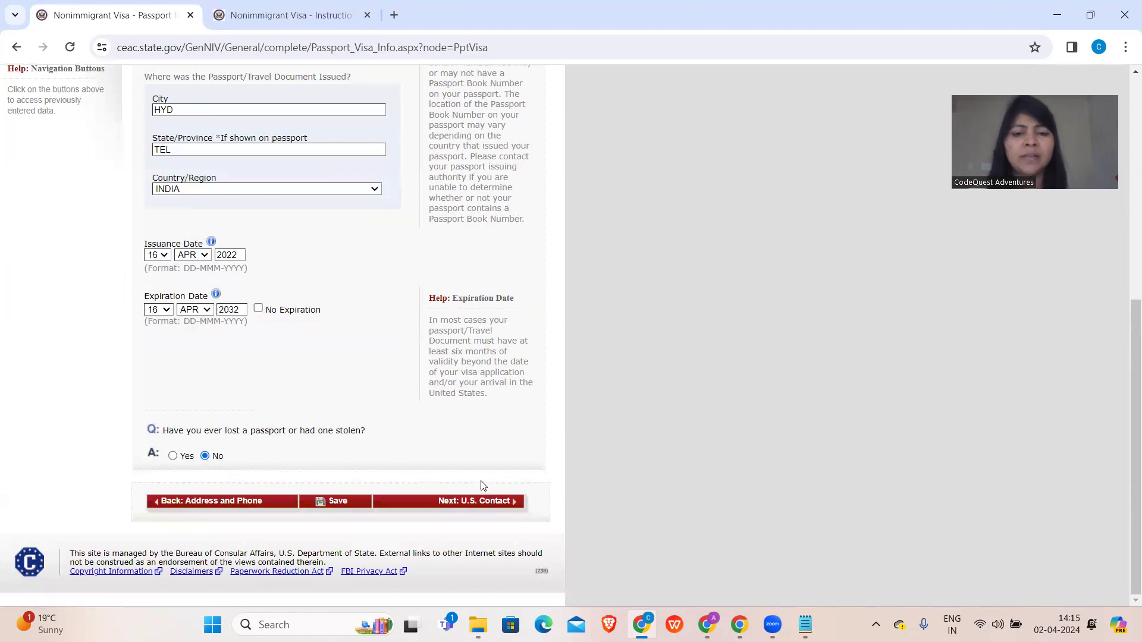
pyautogui.click(457, 502)
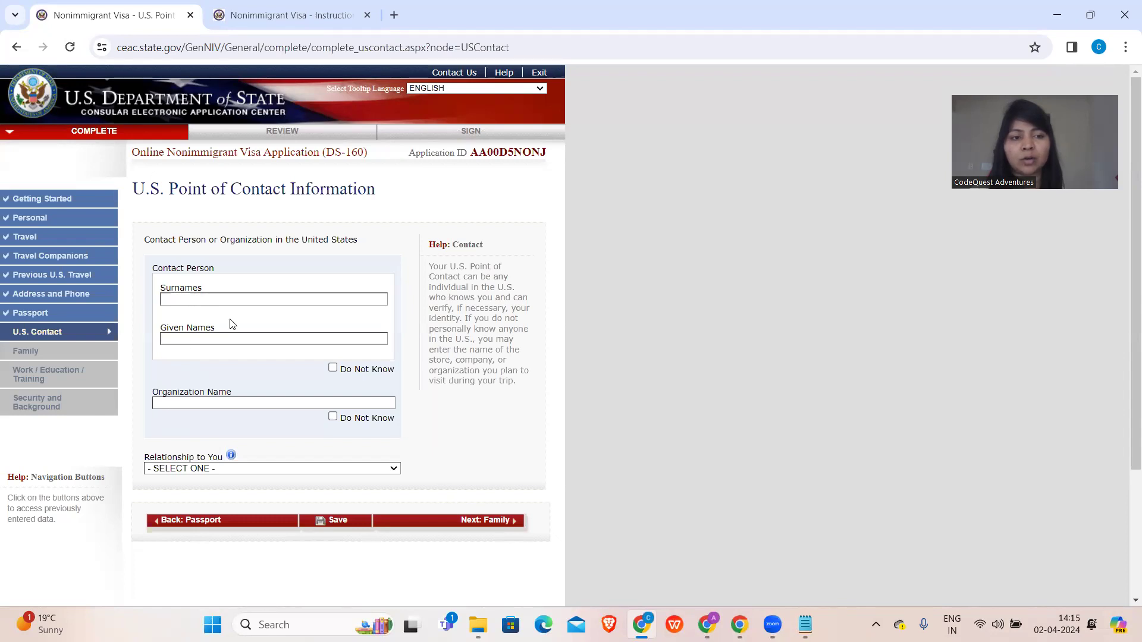
# - Enter a contact person's surname and given names with relationship SPOUSE
pyautogui.click(334, 369)
pyautogui.write('FACE')
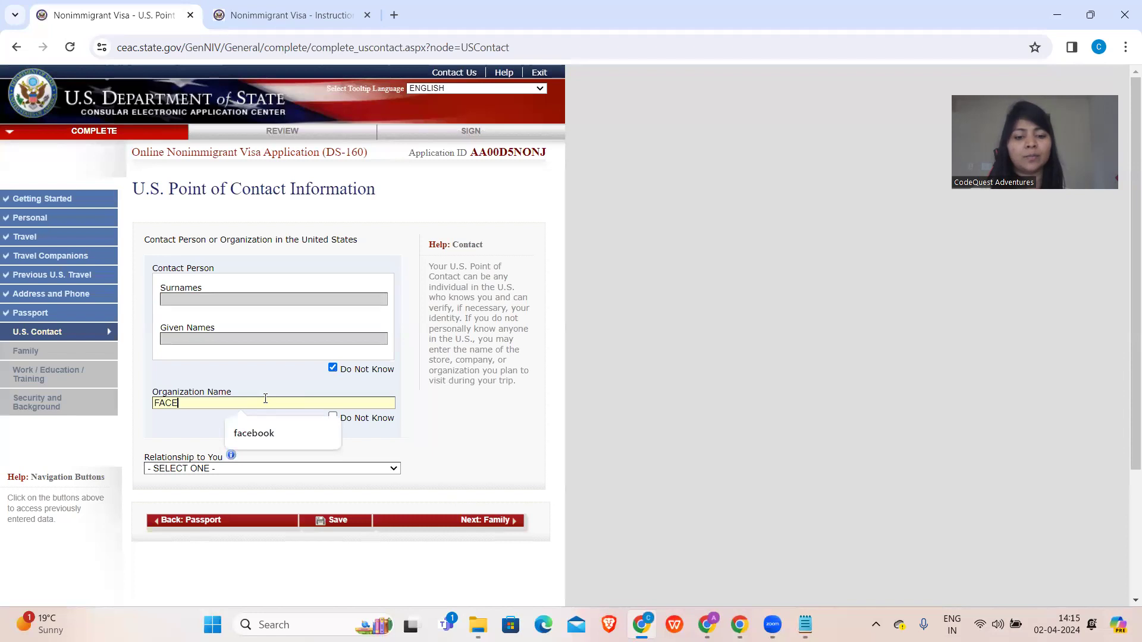
pyautogui.write('BOOK')
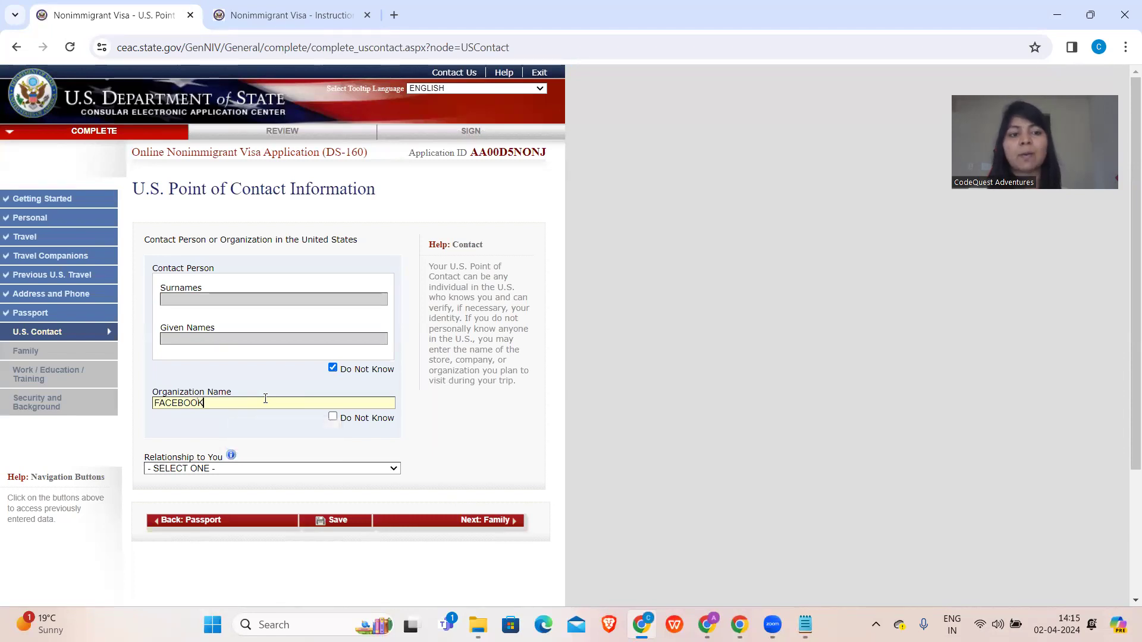
pyautogui.click(332, 368)
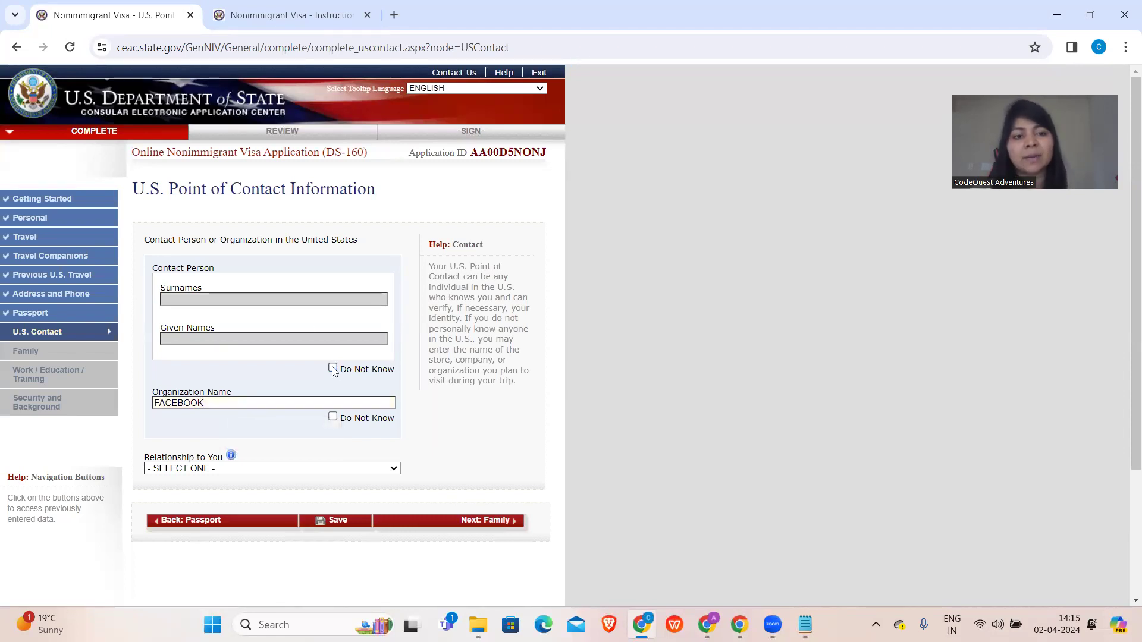
pyautogui.click(279, 298)
pyautogui.write('HYD')
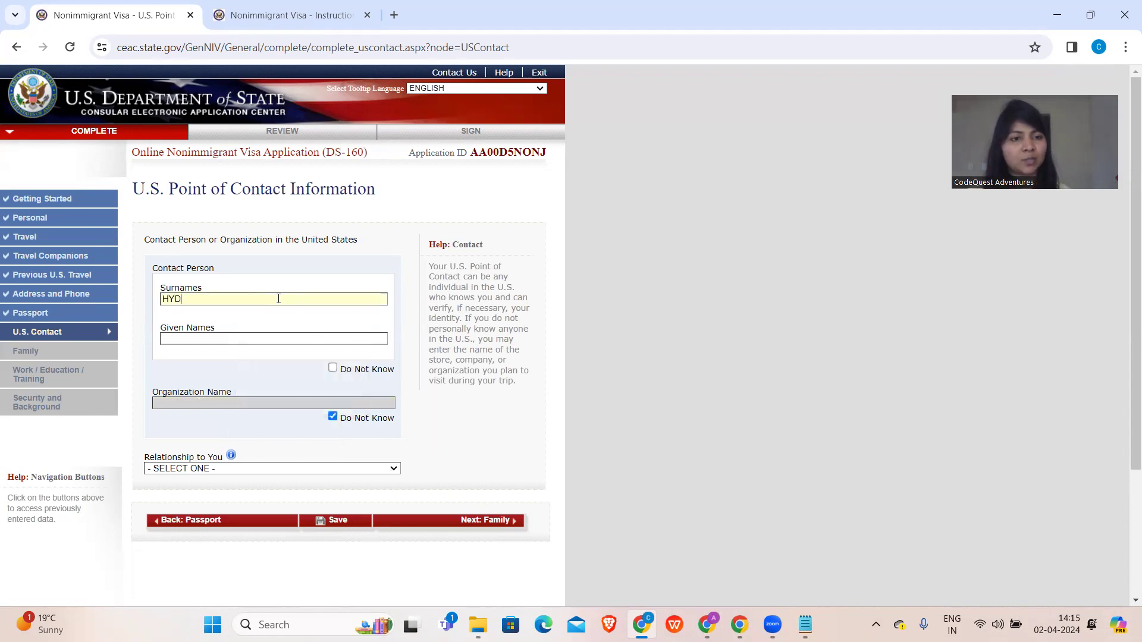
pyautogui.press('Tab')
pyautogui.write('HYD')
pyautogui.scroll(-3, 178, 317)
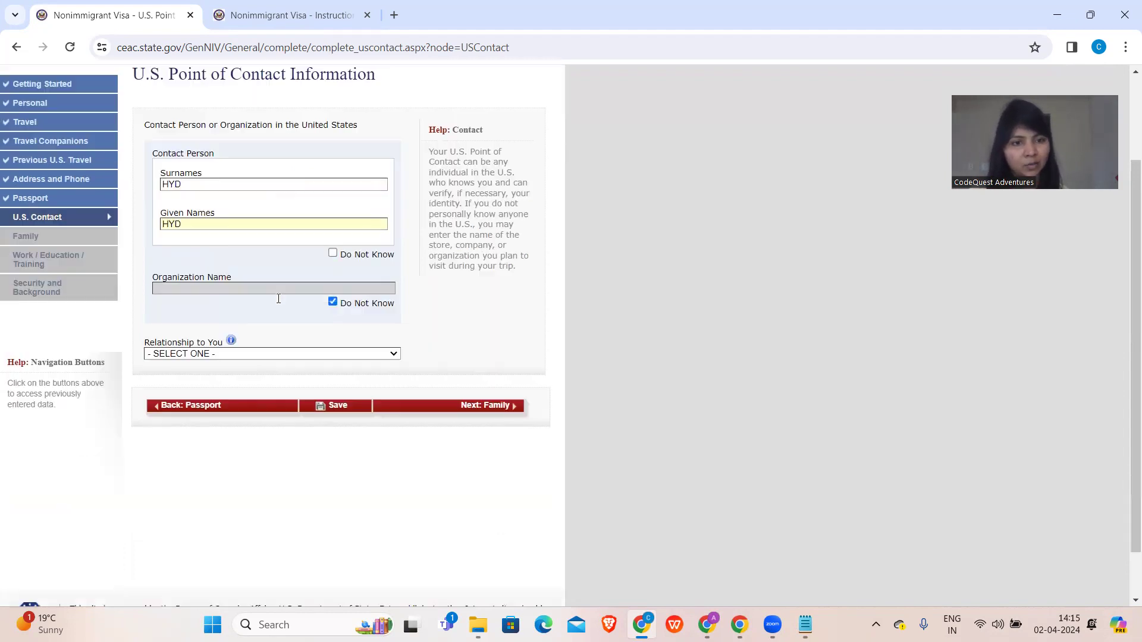
pyautogui.click(199, 298)
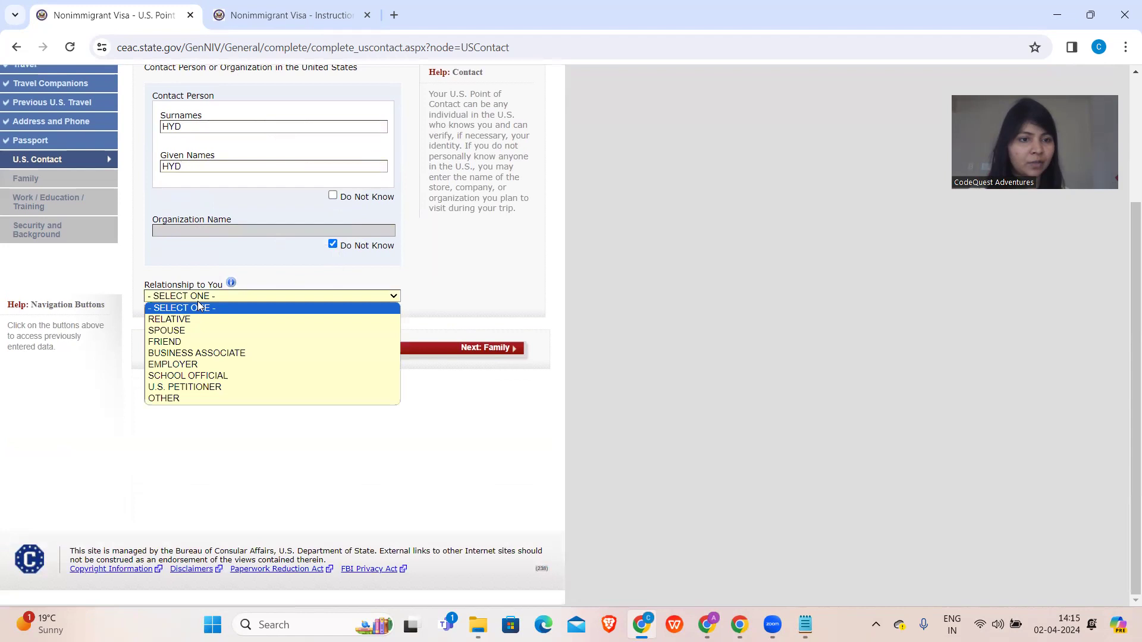
pyautogui.click(188, 330)
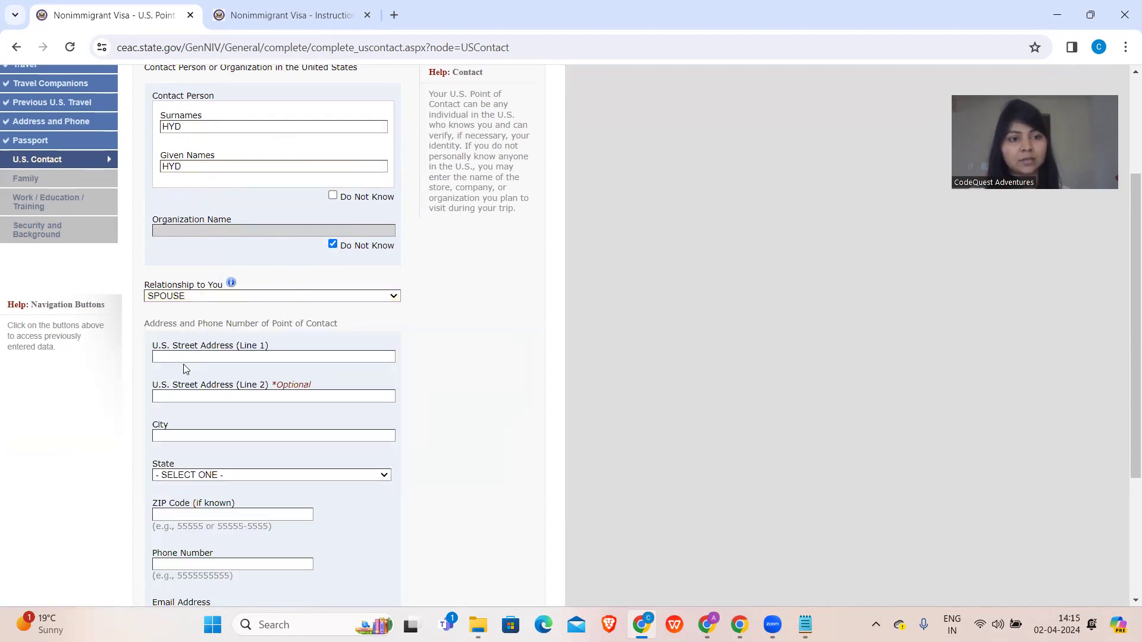
# - Fill in the contact's two street address lines, city NEW YORK and state NEW YORK
pyautogui.click(184, 360)
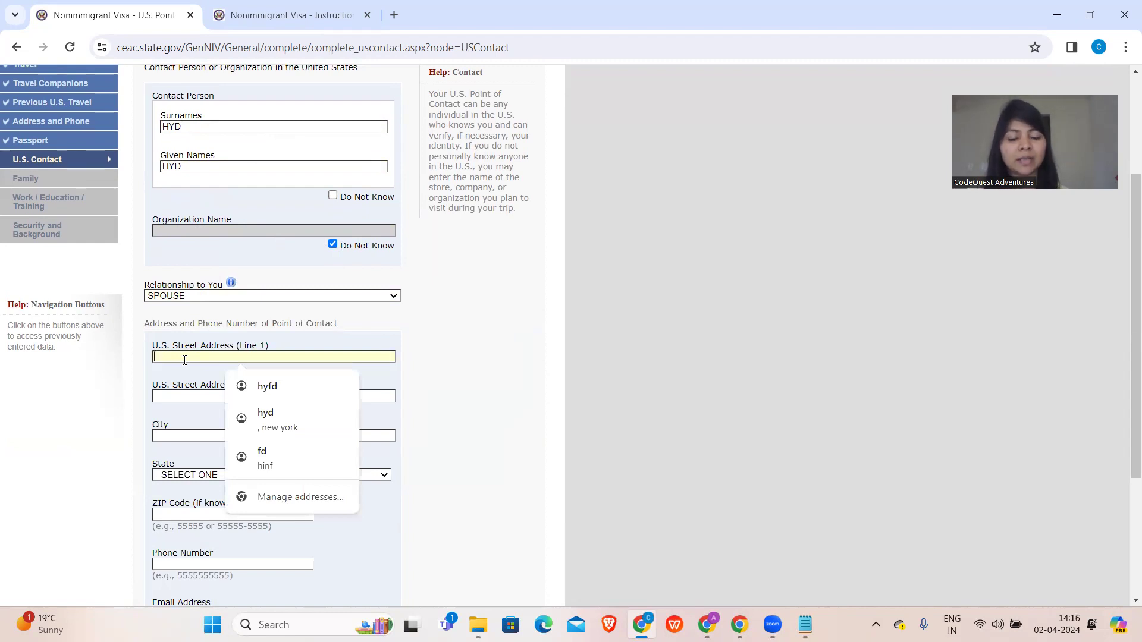
pyautogui.write('HYD')
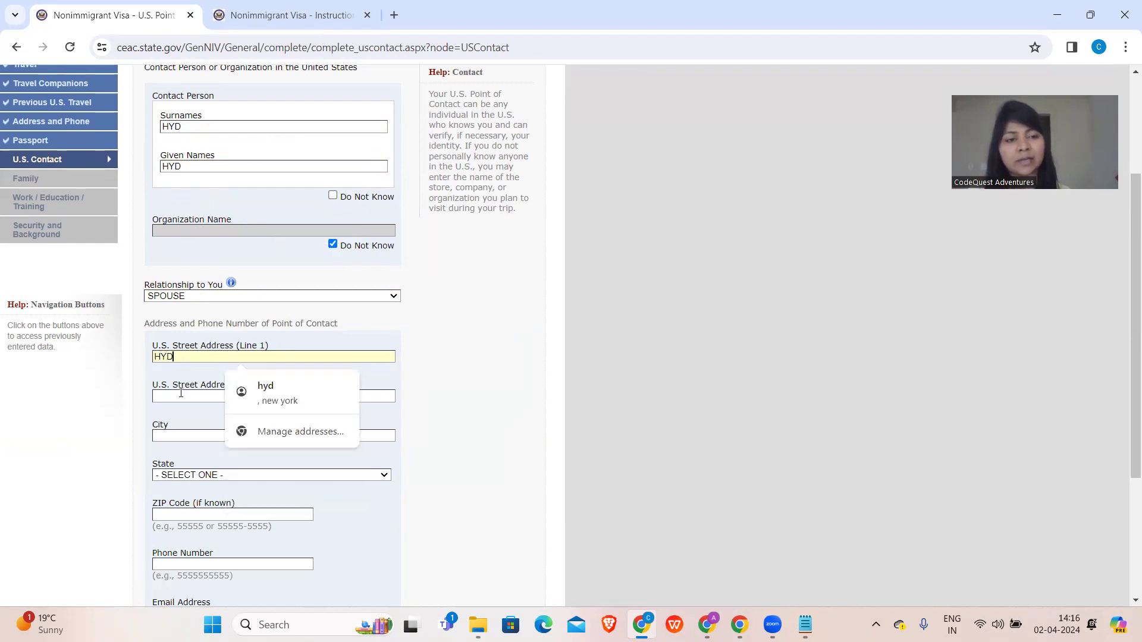
pyautogui.click(181, 394)
pyautogui.write('HYD')
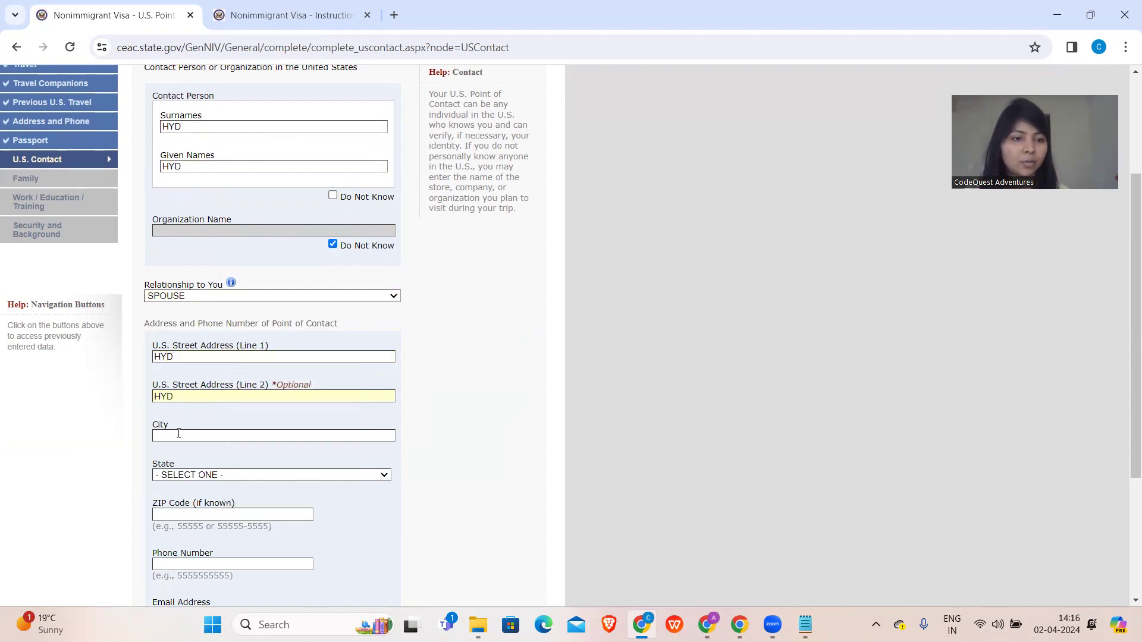
pyautogui.click(178, 436)
pyautogui.write('NEW YORK')
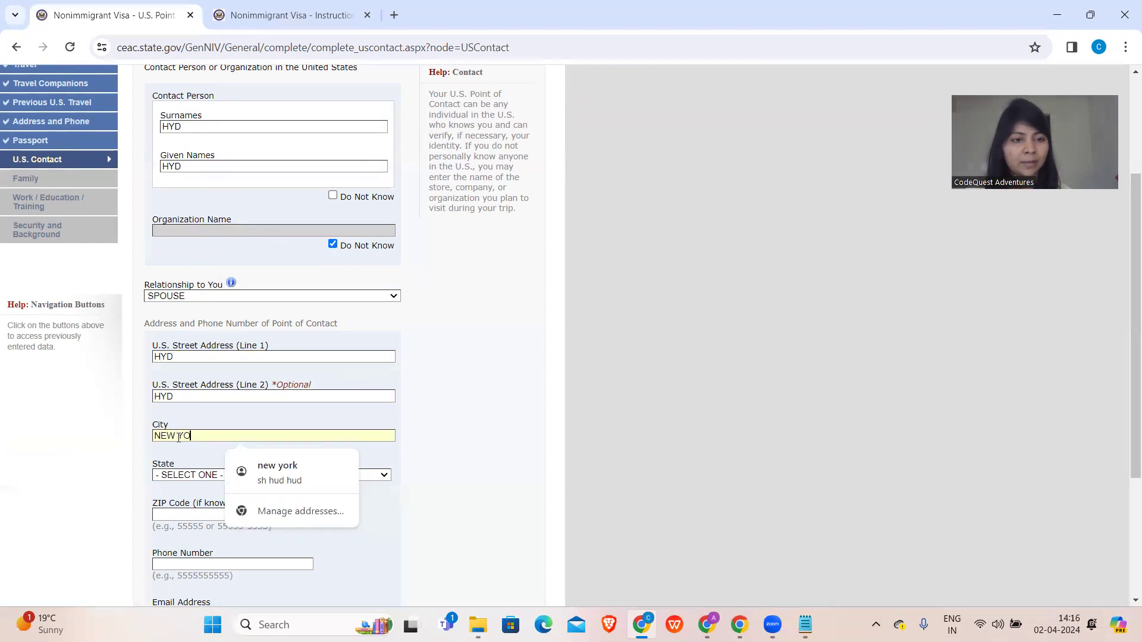
pyautogui.click(180, 474)
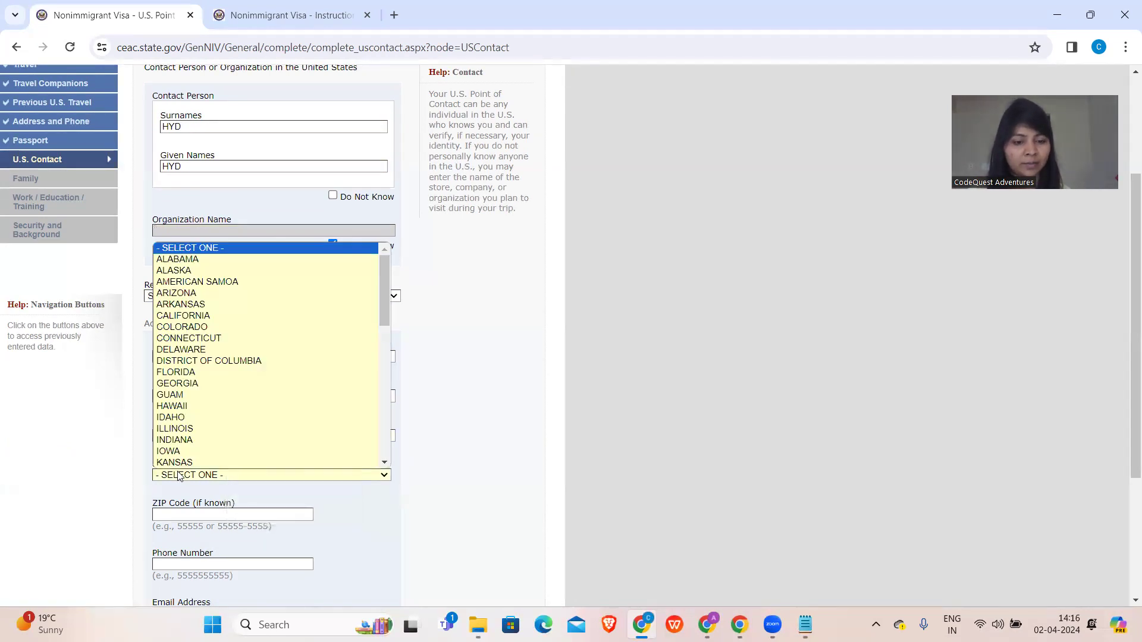
pyautogui.write('new york')
pyautogui.click(180, 475)
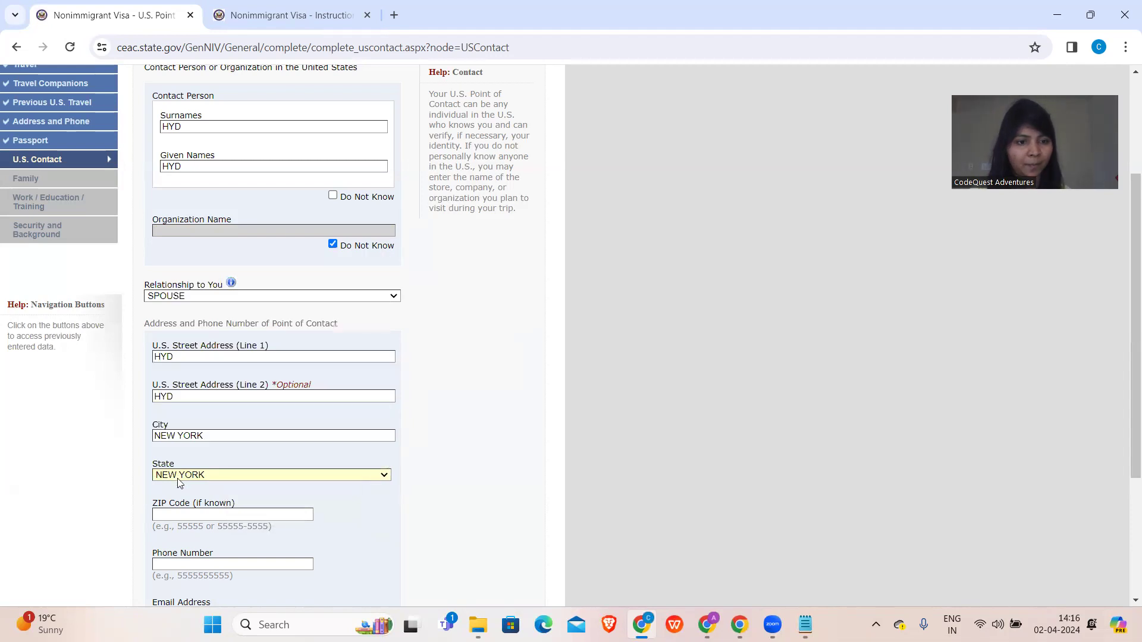
pyautogui.click(178, 514)
pyautogui.scroll(-3, 179, 514)
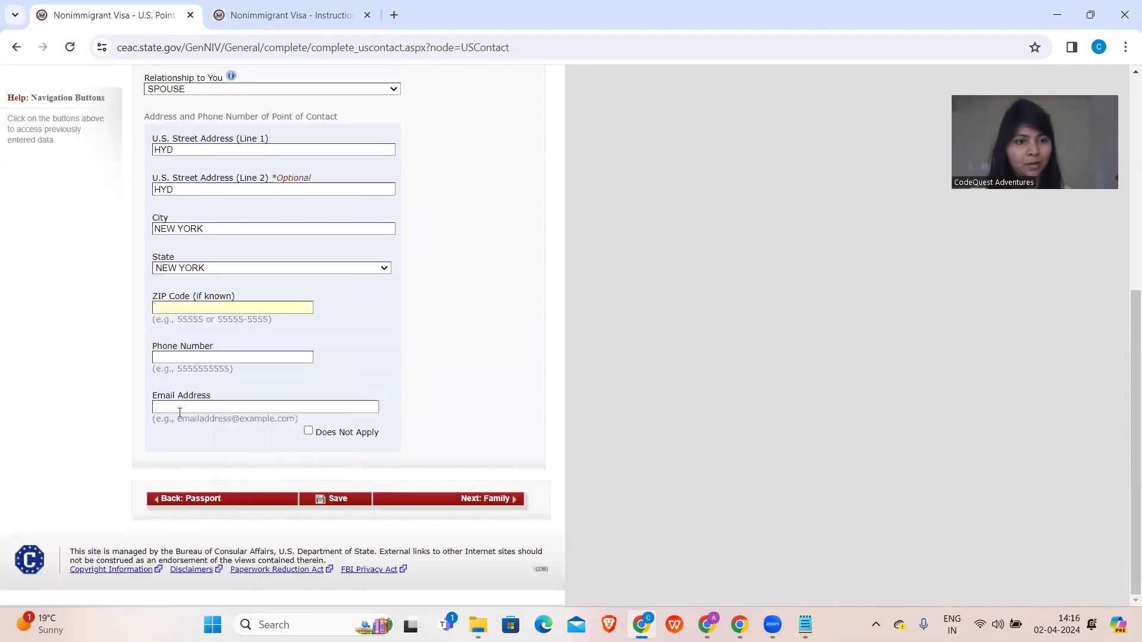
# - Enter the contact's phone number, mark email as Does Not Apply, and continue to Family
pyautogui.click(188, 356)
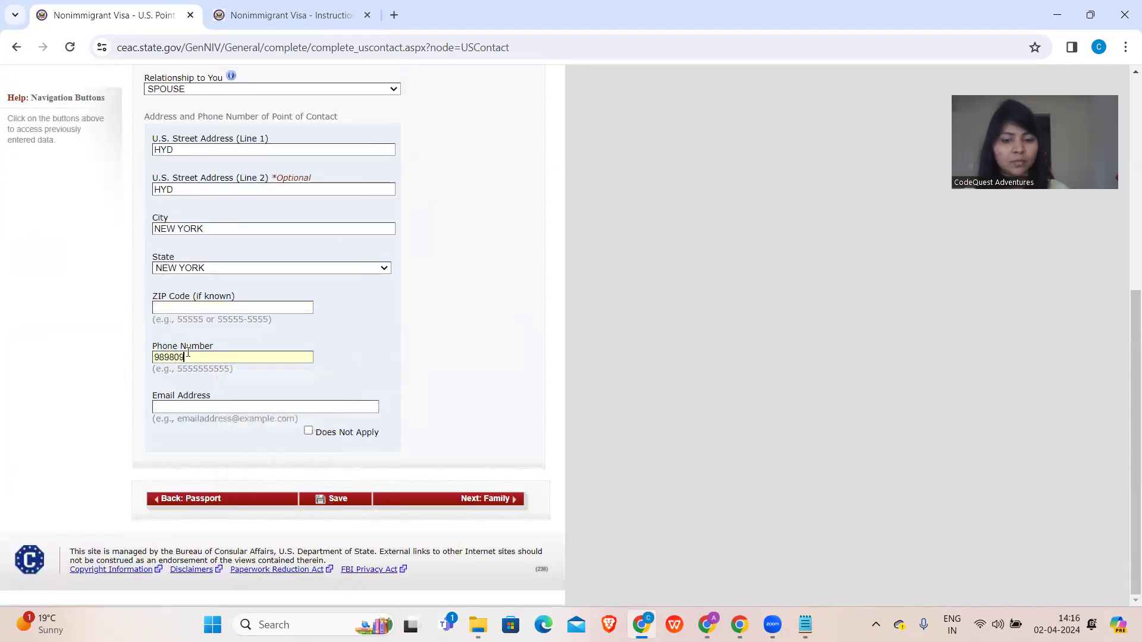
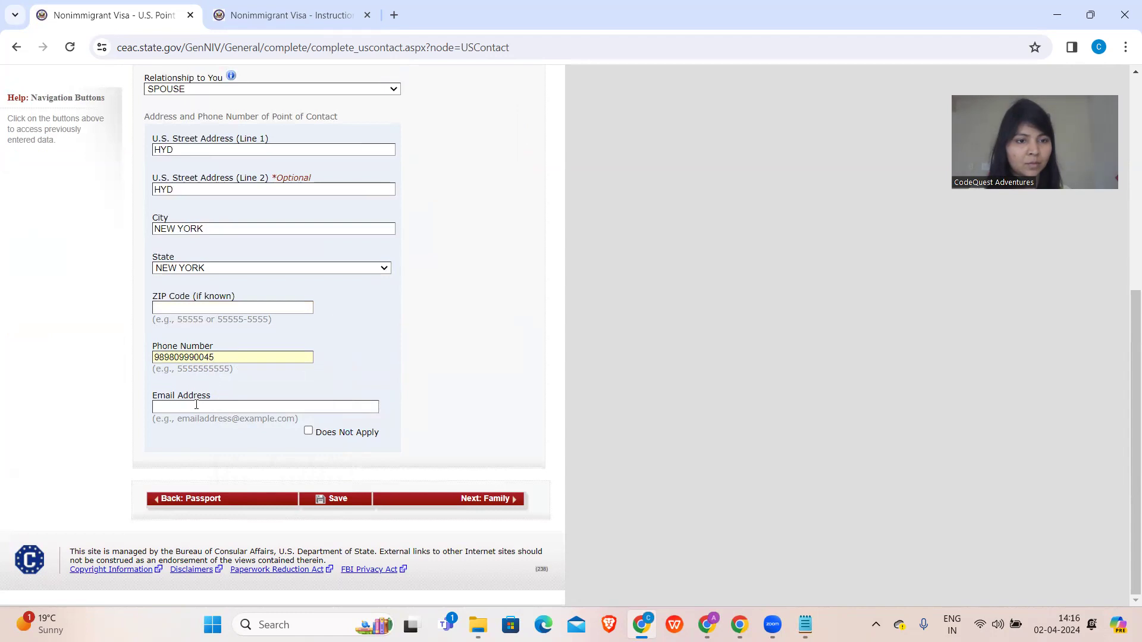
pyautogui.click(196, 405)
pyautogui.moveTo(425, 383); pyautogui.dragTo(310, 447)
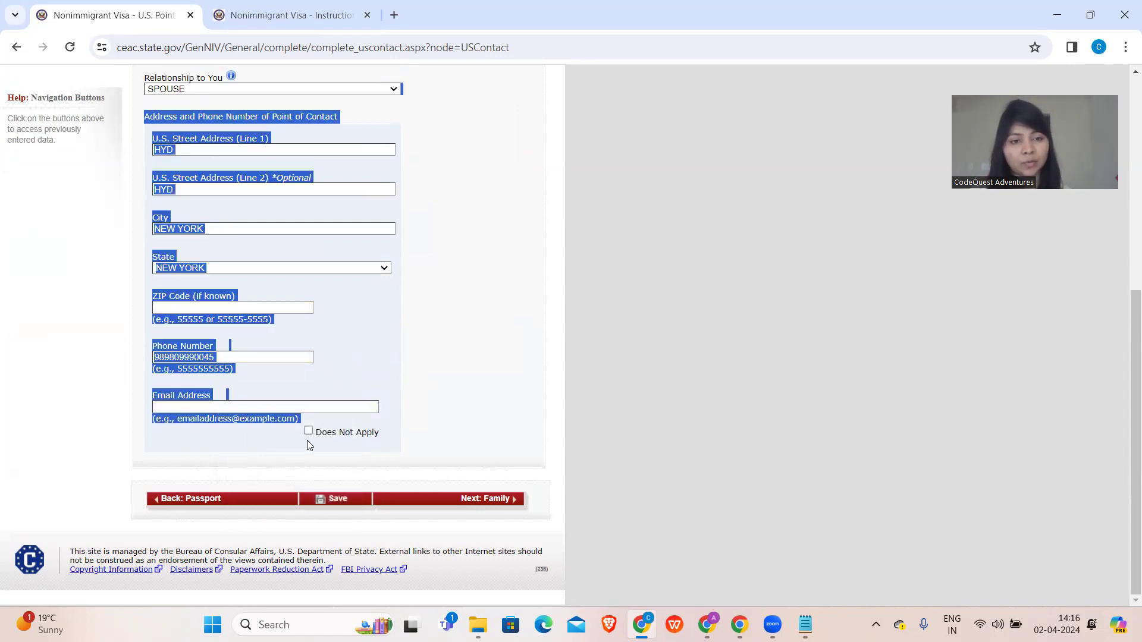
pyautogui.click(309, 431)
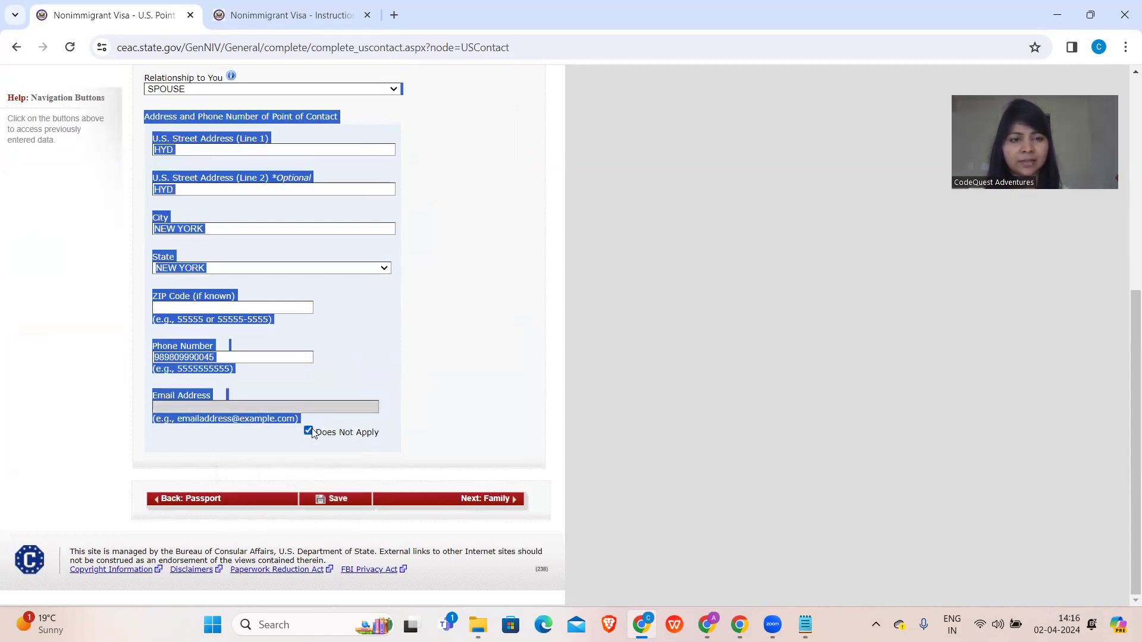
pyautogui.click(45, 458)
pyautogui.click(503, 500)
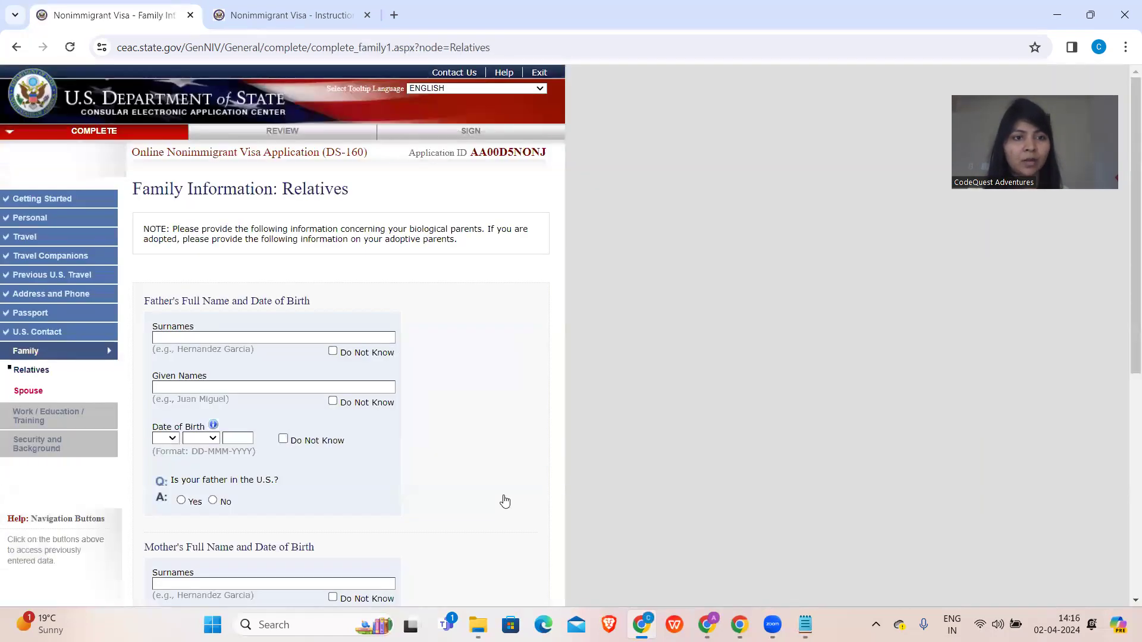
# - Enter the father's surnames and given names
pyautogui.click(213, 341)
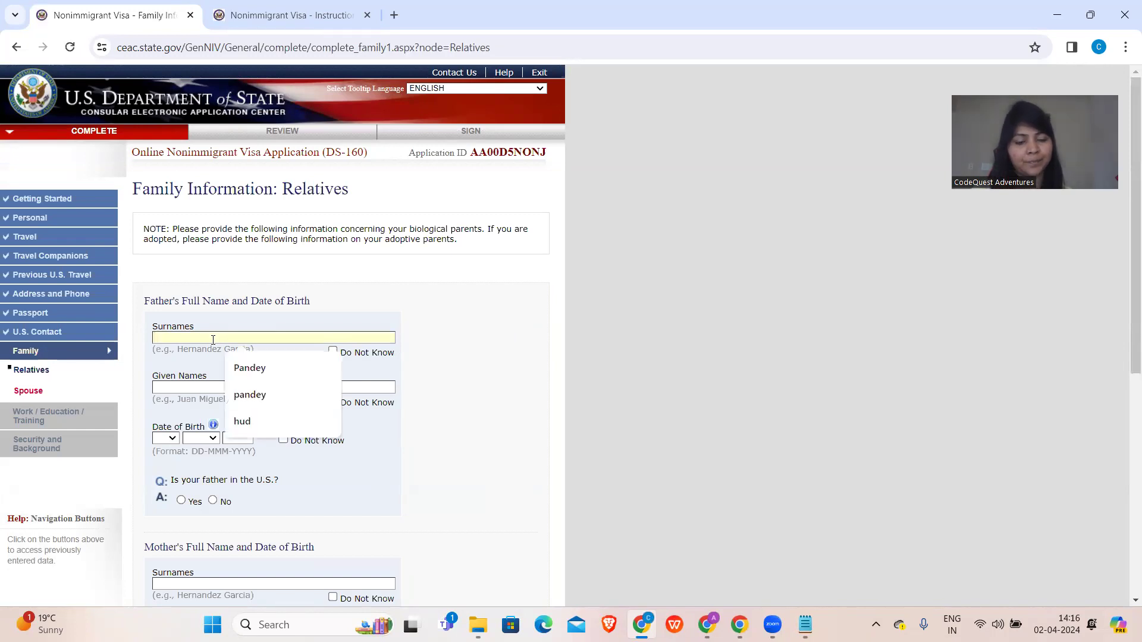
pyautogui.write('HYD HYD')
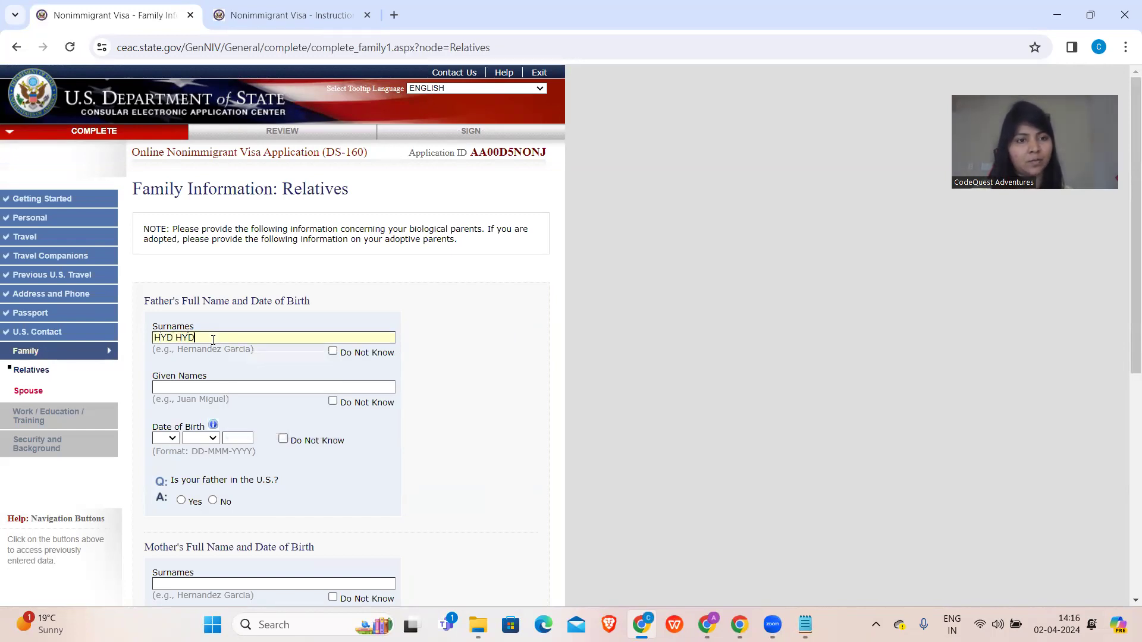
pyautogui.click(205, 383)
pyautogui.write('HYD HYD')
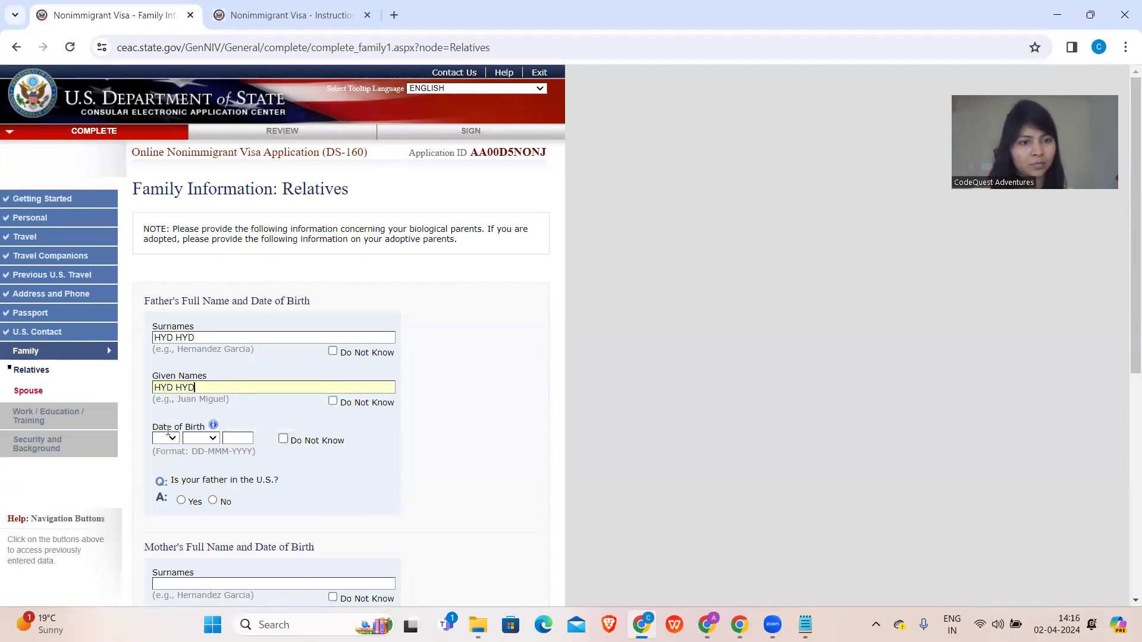
# - Set the father's birth date to 16 MAY 1976
pyautogui.click(169, 438)
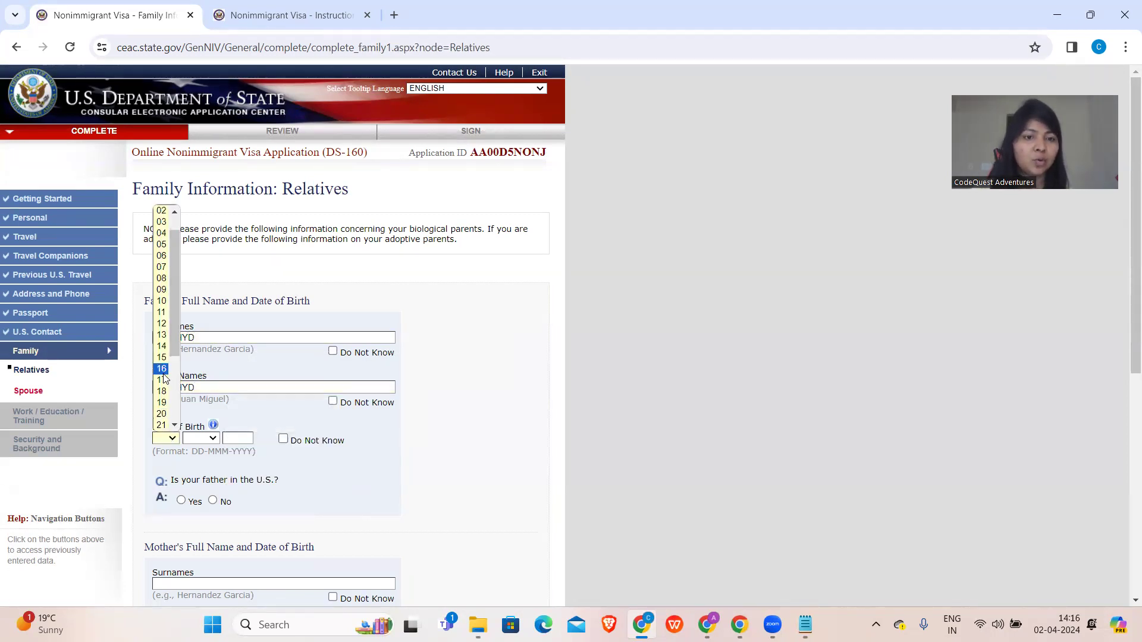
pyautogui.click(162, 391)
pyautogui.click(205, 438)
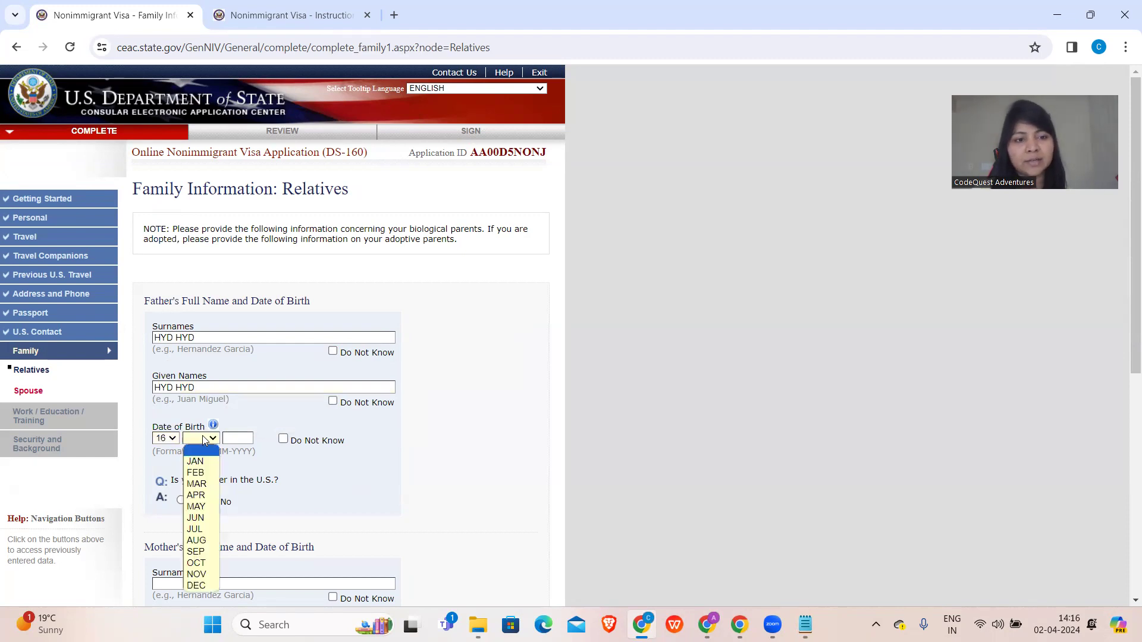
pyautogui.click(196, 507)
pyautogui.click(241, 439)
pyautogui.write('1976')
pyautogui.scroll(-2, 216, 387)
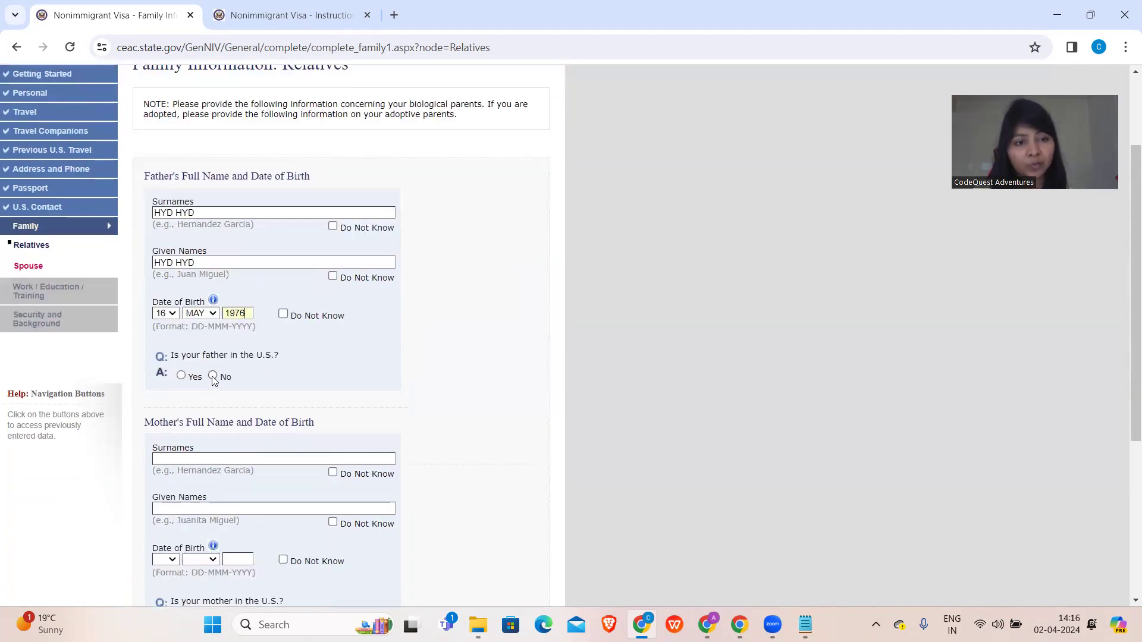
pyautogui.click(199, 457)
pyautogui.write('HYD HYD')
pyautogui.scroll(-3, 199, 456)
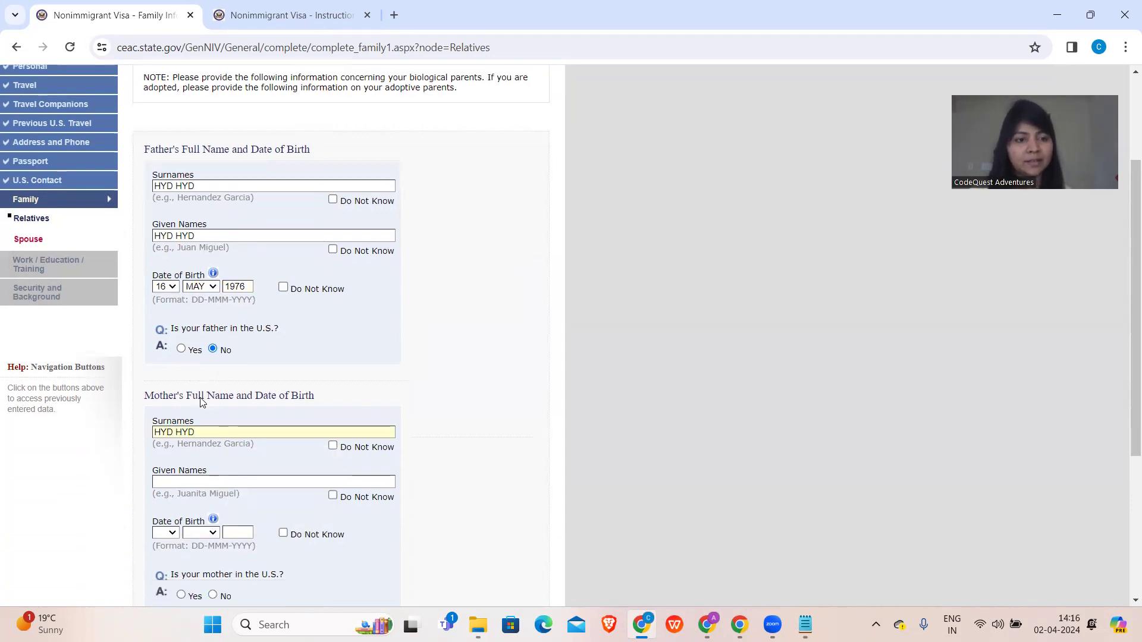
pyautogui.click(297, 334)
pyautogui.write('HYD HYD')
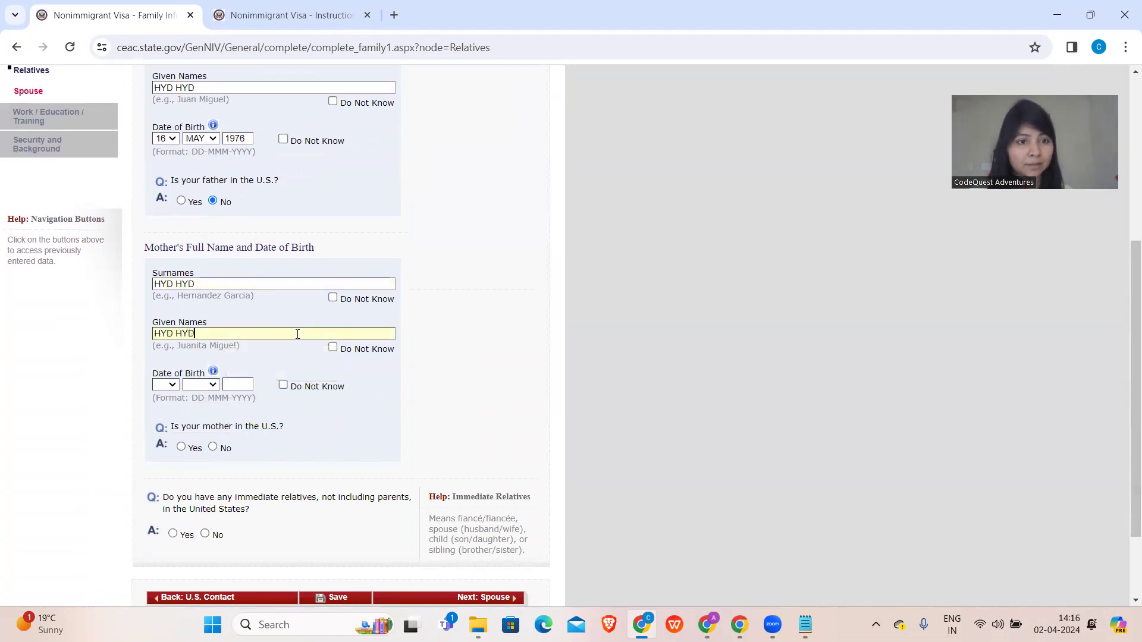
pyautogui.click(166, 385)
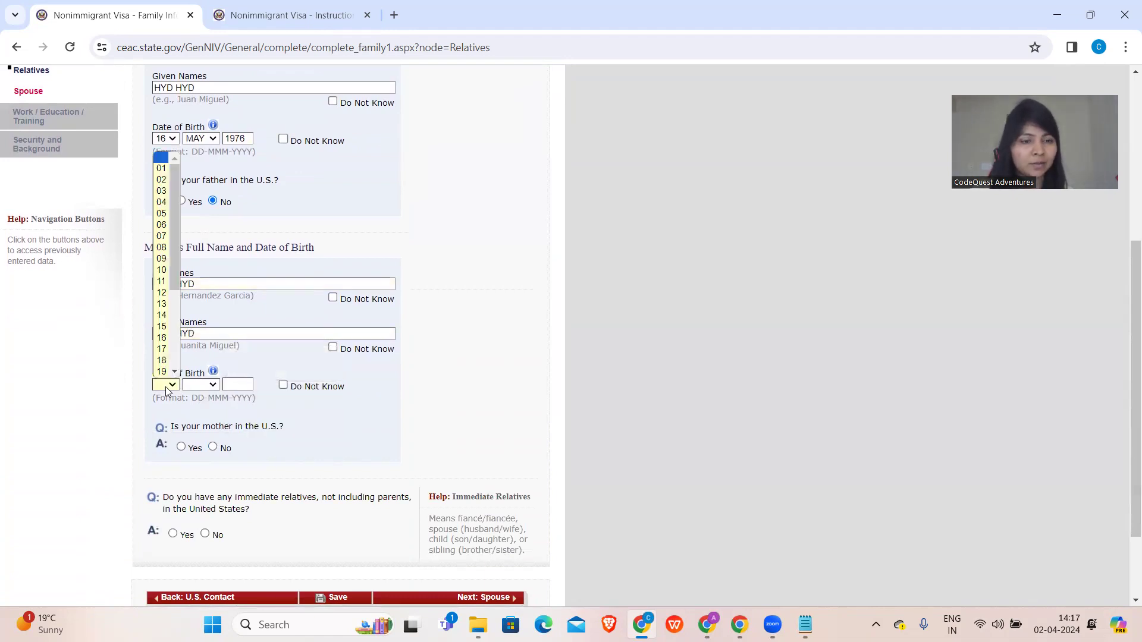
pyautogui.click(161, 326)
pyautogui.click(203, 386)
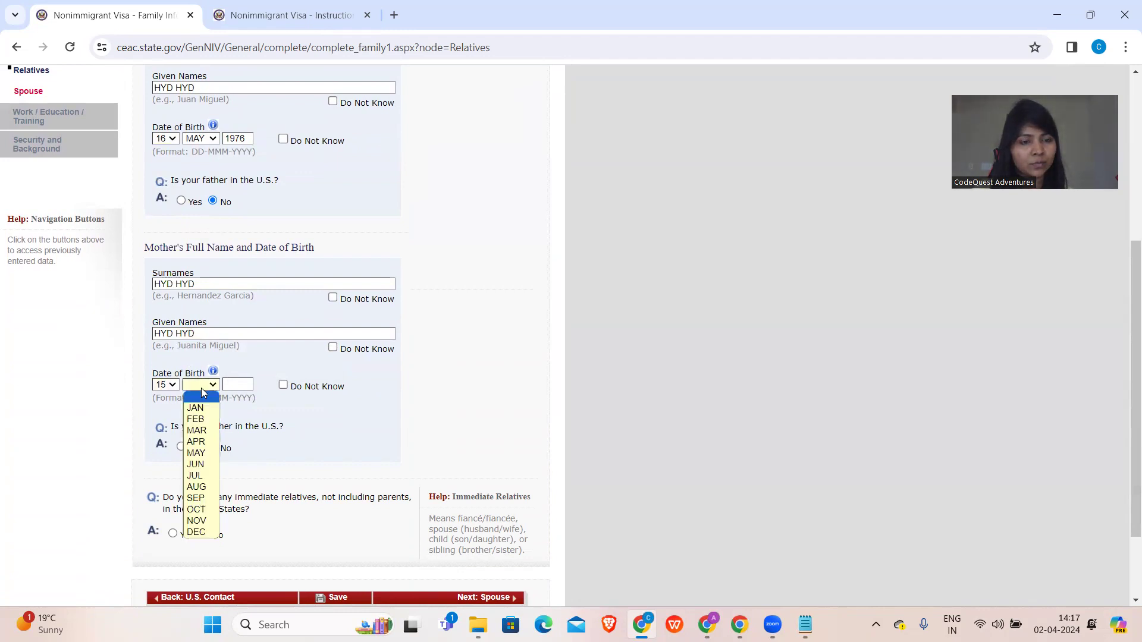
pyautogui.click(196, 431)
pyautogui.click(232, 378)
pyautogui.write('1978')
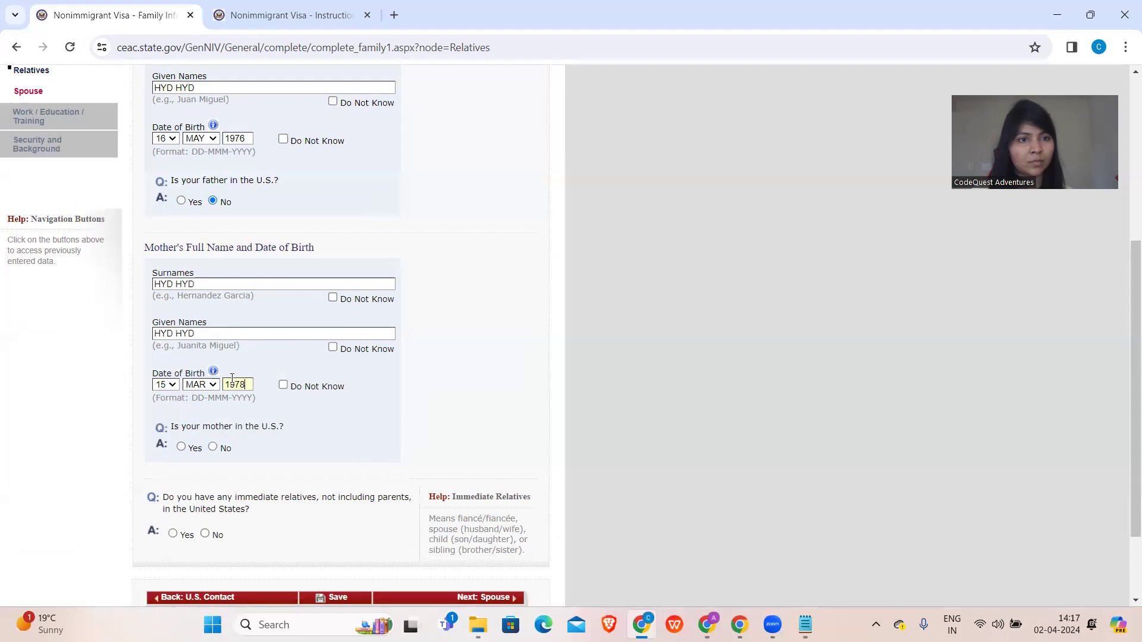
# - Answer No to having immediate relatives in the U.S. and continue to the Spouse page
pyautogui.scroll(-2, 232, 378)
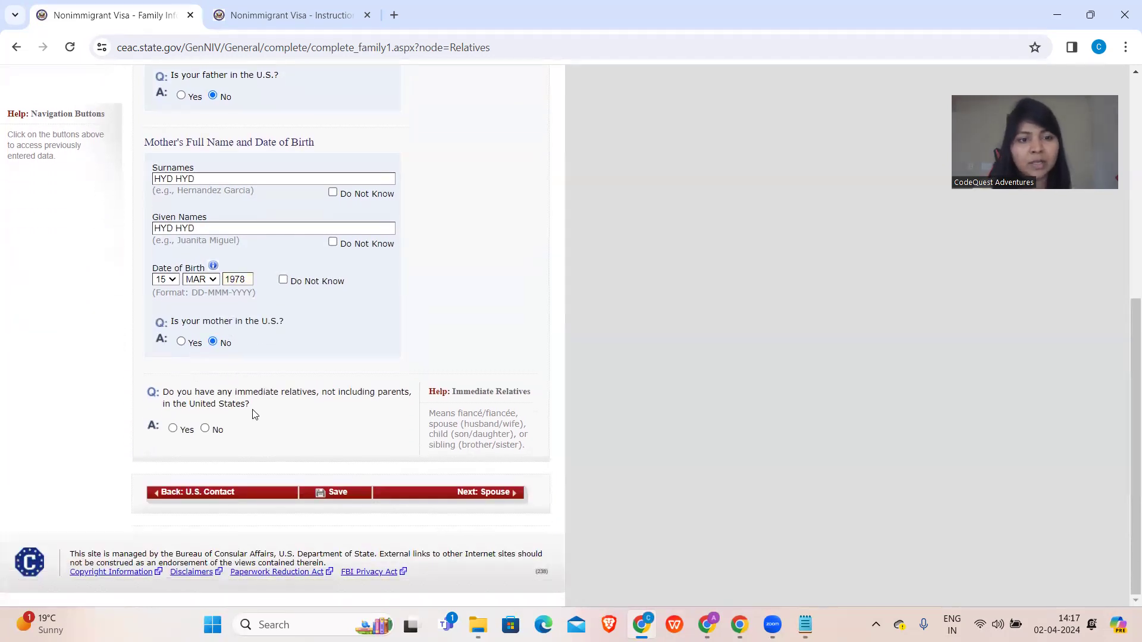
pyautogui.click(205, 429)
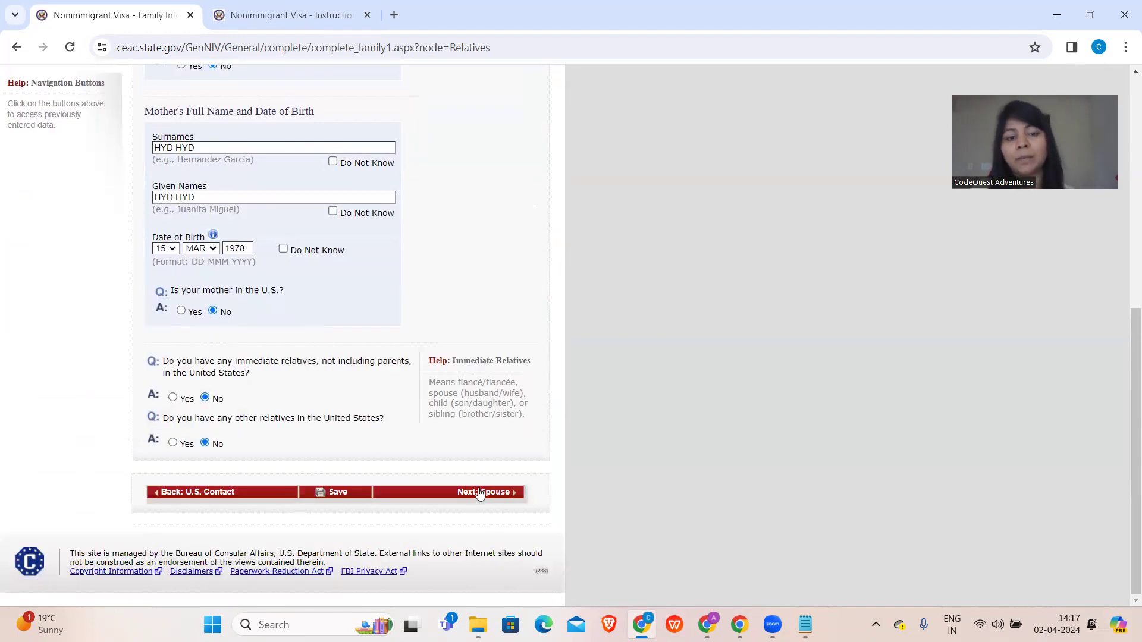
pyautogui.click(480, 497)
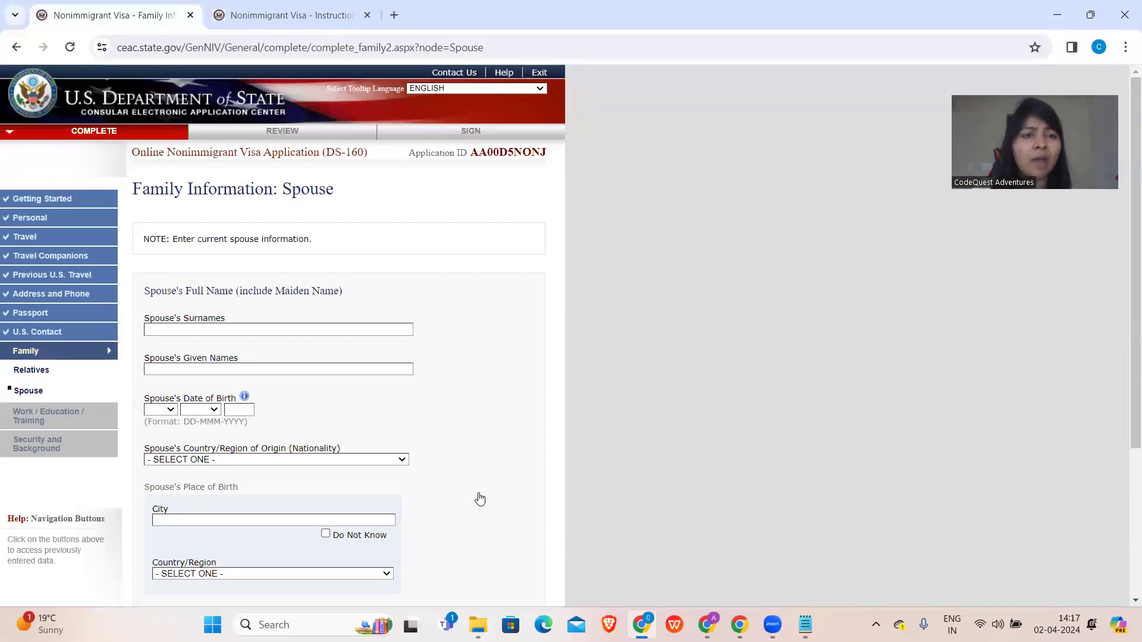
pyautogui.click(290, 330)
pyautogui.write('HYD')
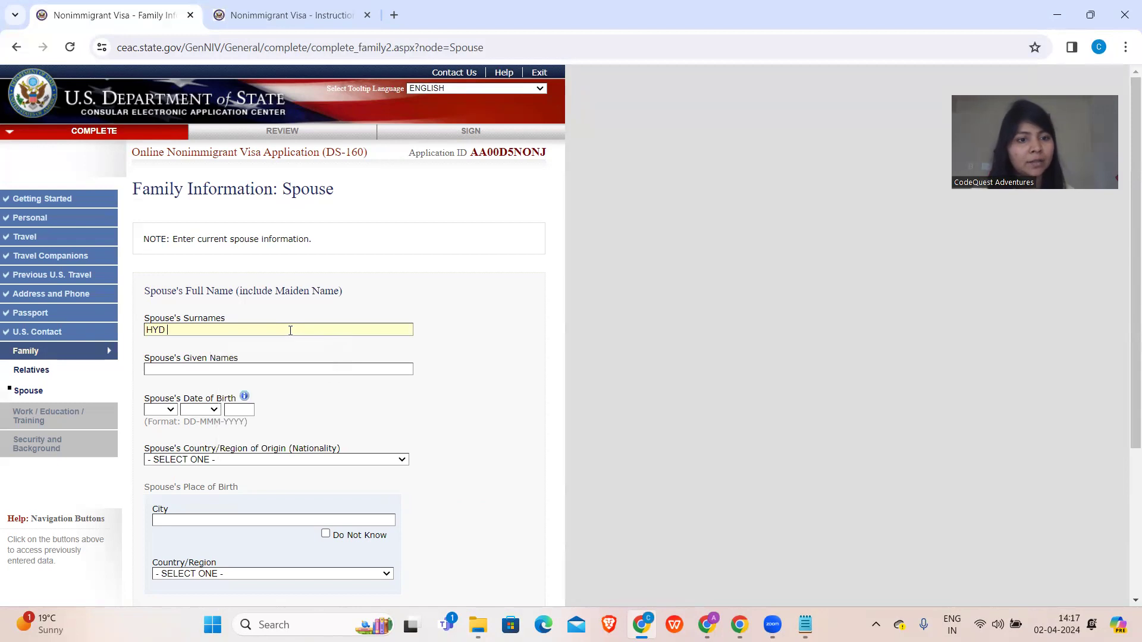
pyautogui.click(287, 366)
pyautogui.write('HYD')
pyautogui.scroll(-1, 287, 364)
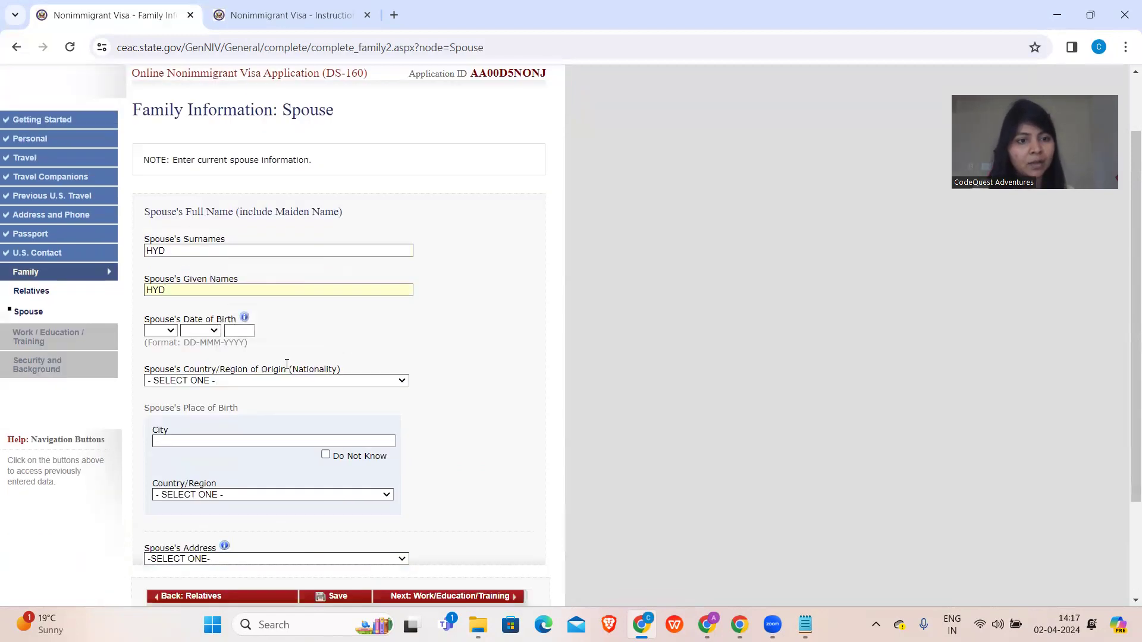
pyautogui.click(159, 326)
pyautogui.click(156, 385)
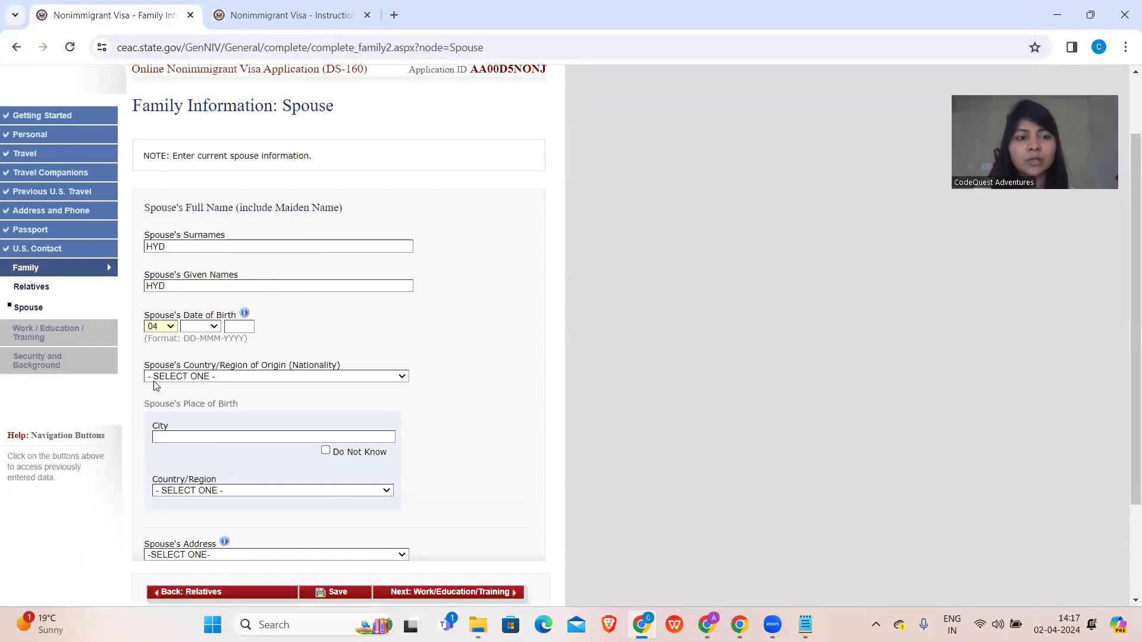
pyautogui.click(207, 329)
pyautogui.click(209, 385)
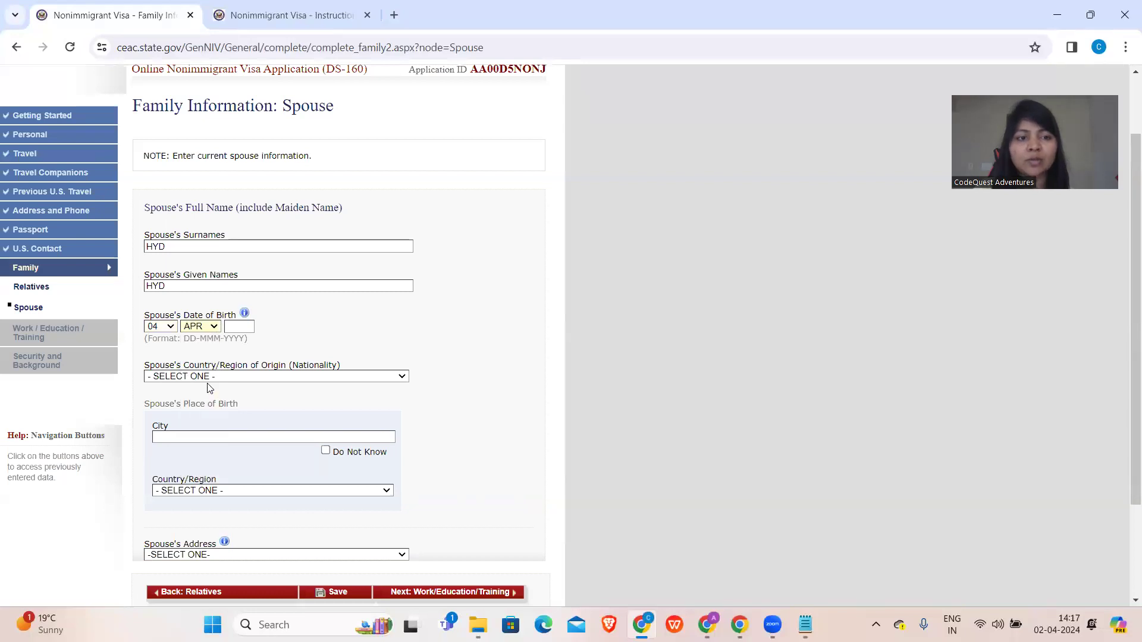
pyautogui.click(240, 328)
pyautogui.write('199')
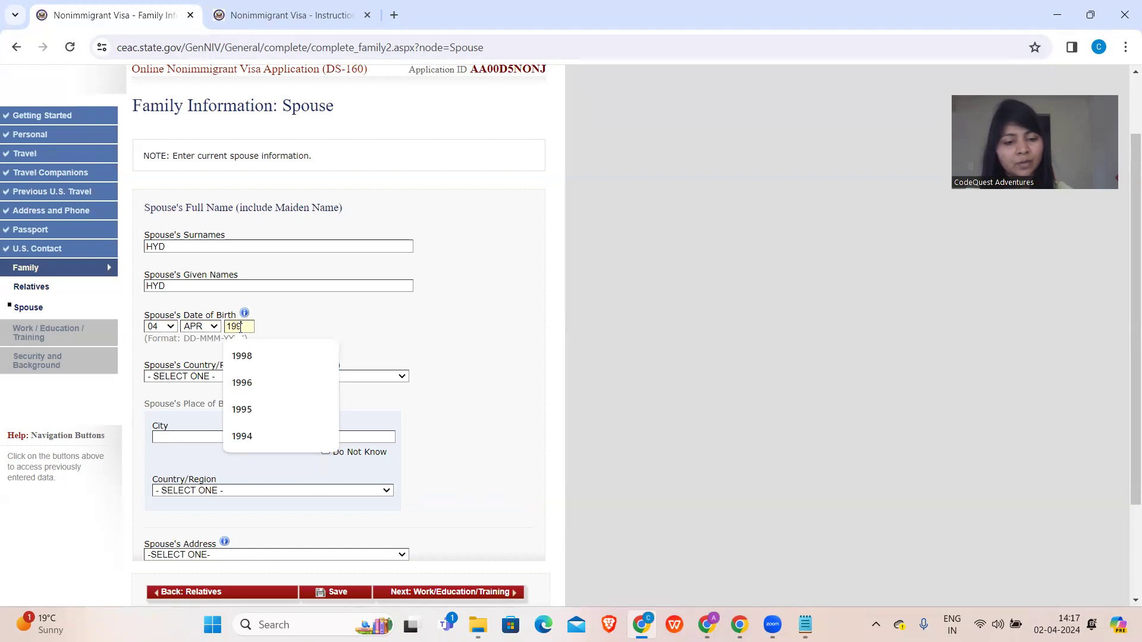
pyautogui.write('6')
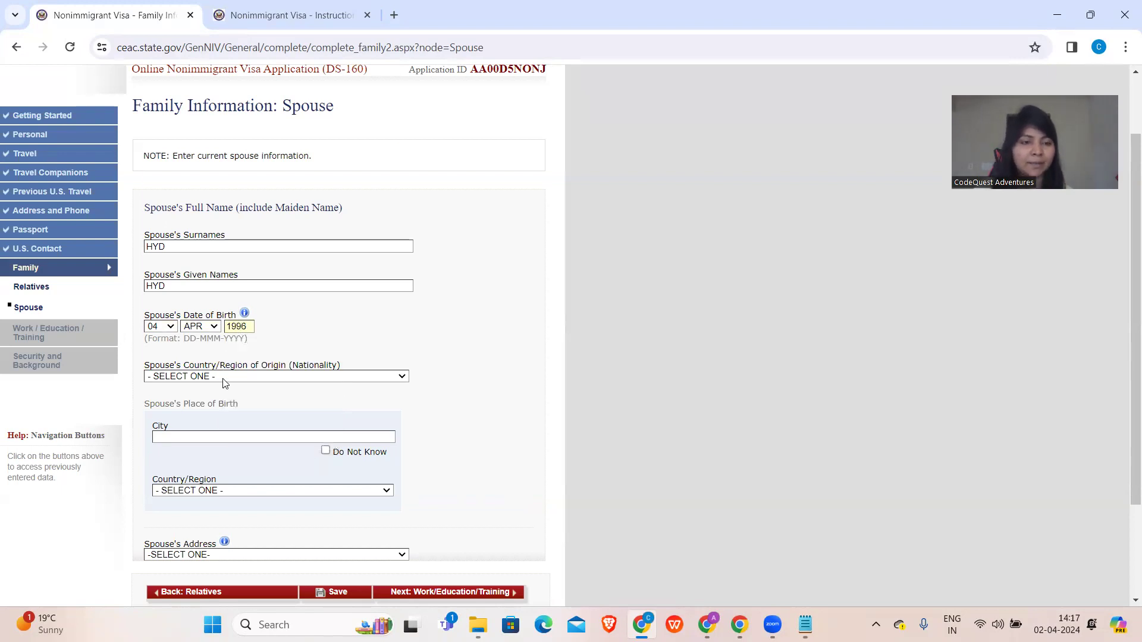
# - Set the spouse's nationality to INDIA and birthplace to KANPUR, INDIA
pyautogui.click(224, 379)
pyautogui.write('in')
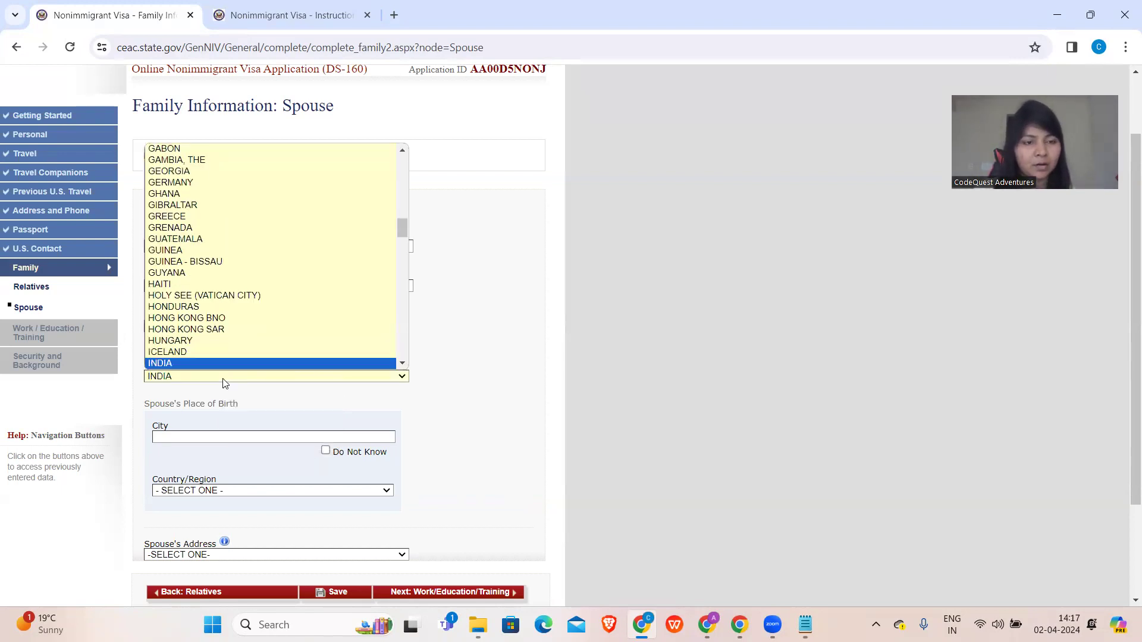
pyautogui.press('Return')
pyautogui.click(213, 437)
pyautogui.write('K')
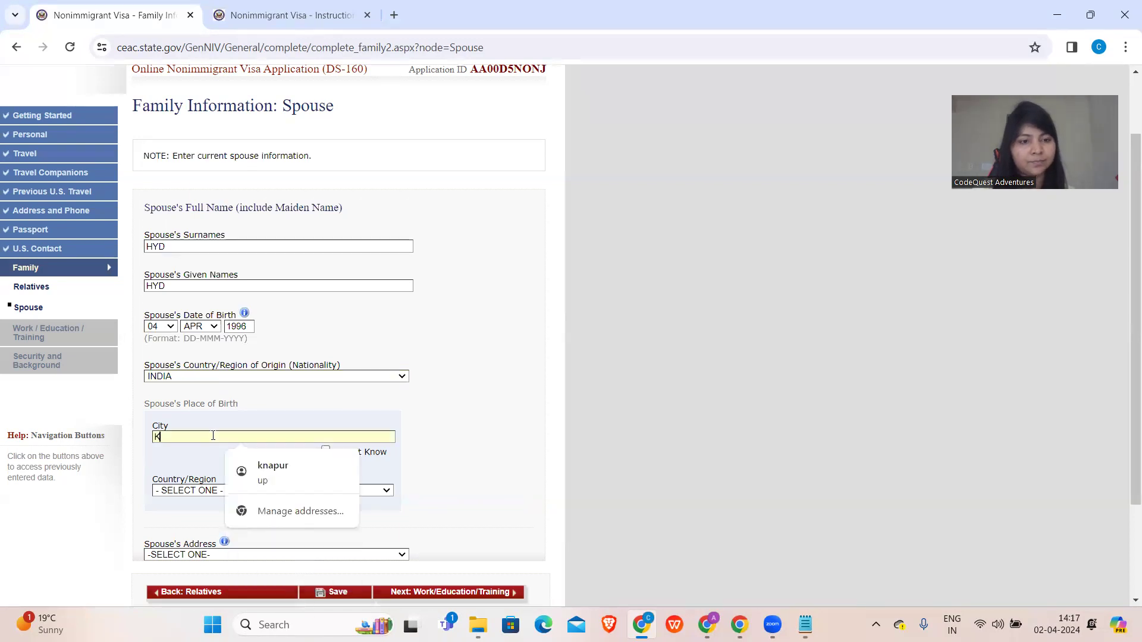
pyautogui.write('ANPUR')
pyautogui.click(183, 493)
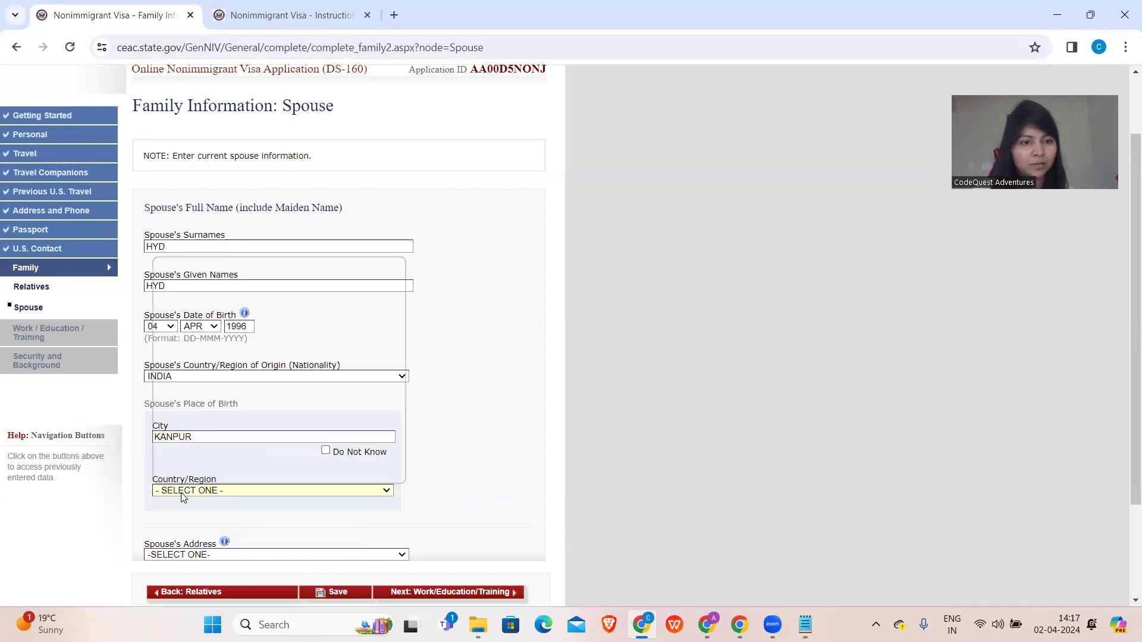
pyautogui.write('in')
pyautogui.press('Return')
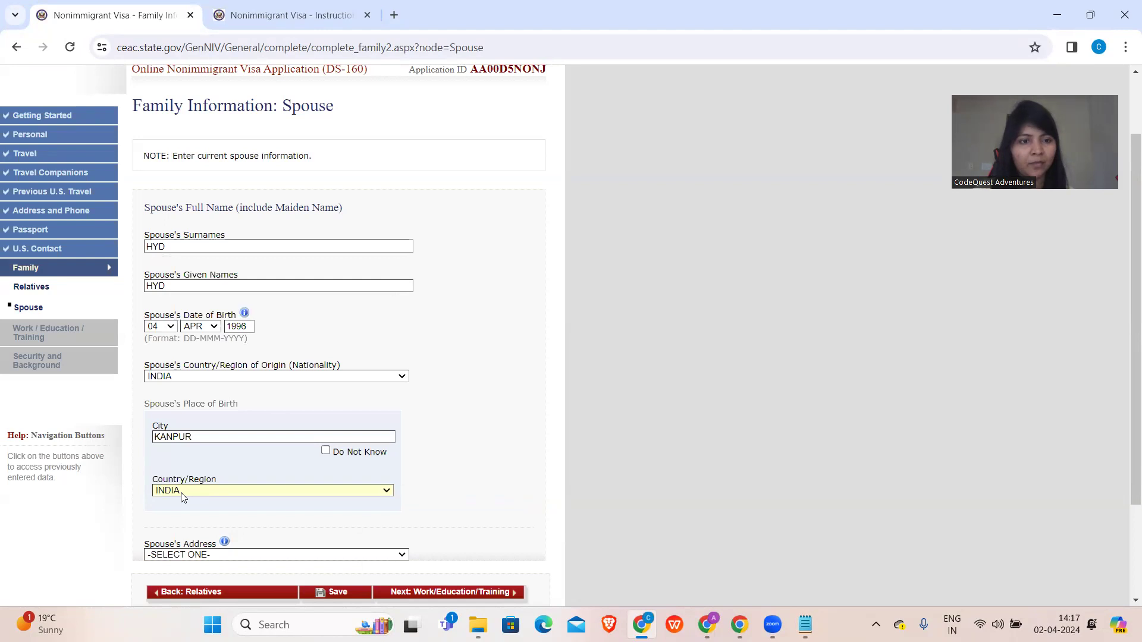
pyautogui.scroll(-2, 182, 497)
pyautogui.click(189, 425)
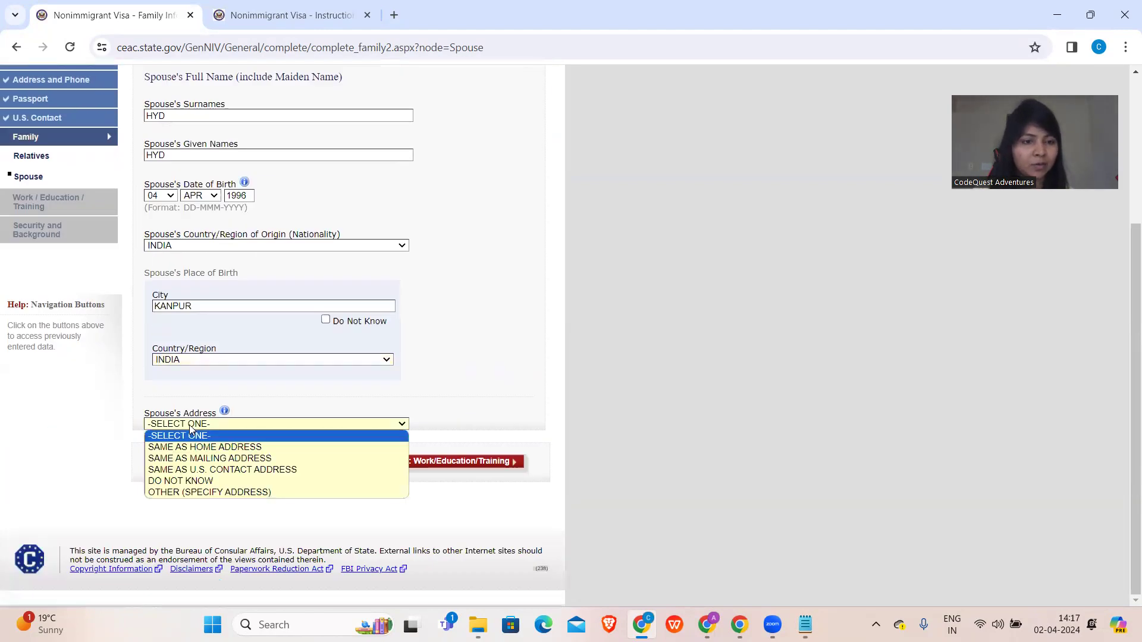
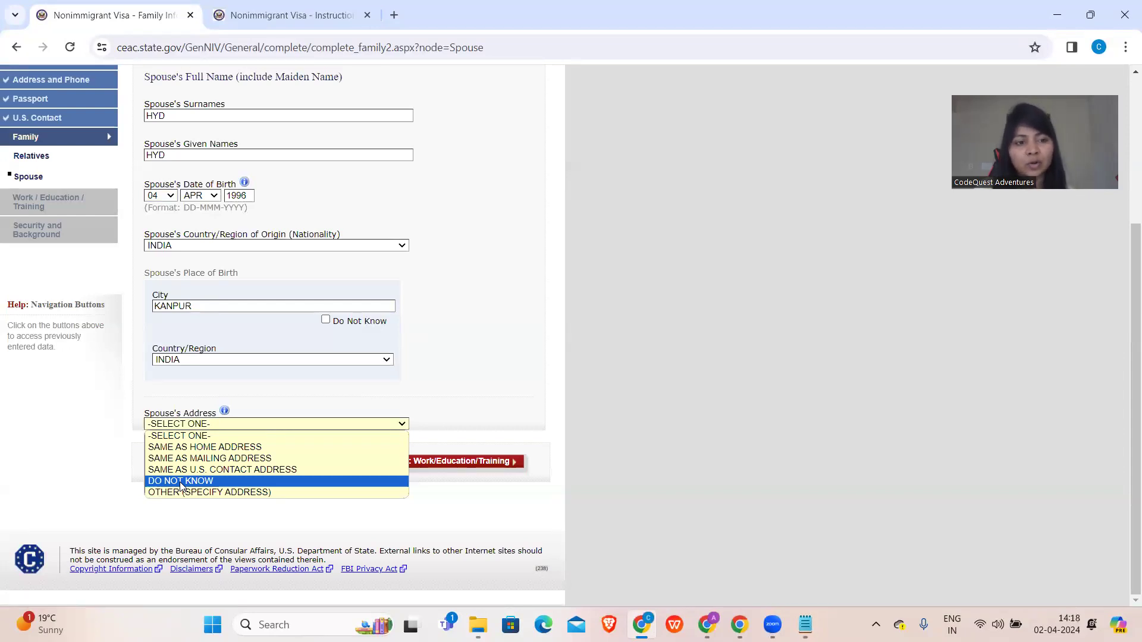
# - Choose DO NOT KNOW in the Spouse's Address dropdown
pyautogui.click(181, 481)
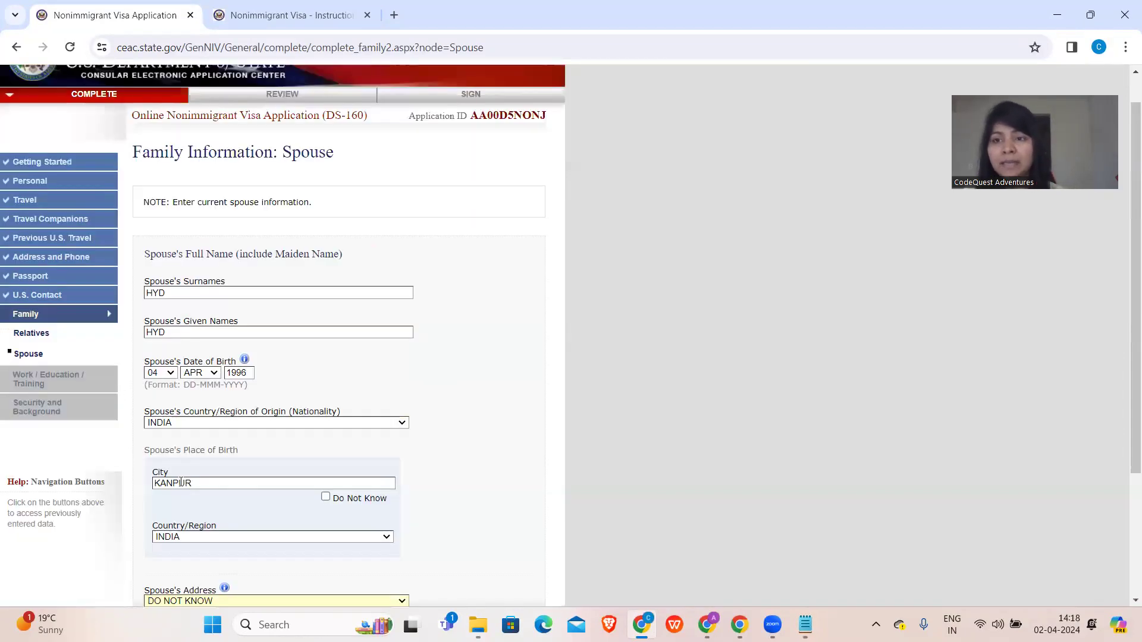
pyautogui.scroll(-3, 181, 482)
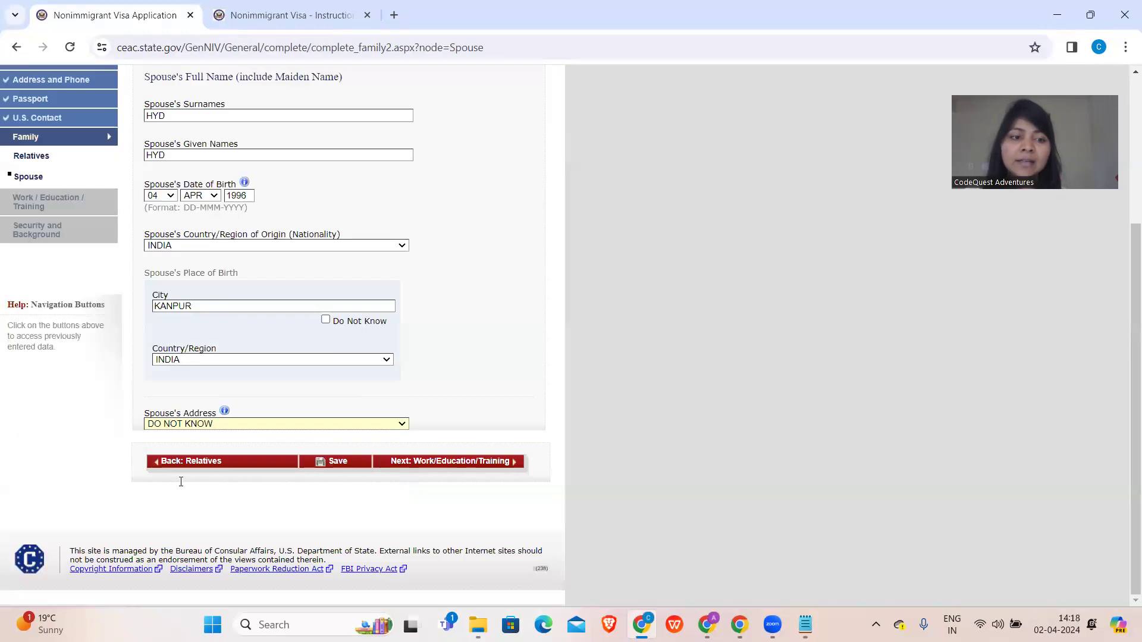
pyautogui.click(184, 424)
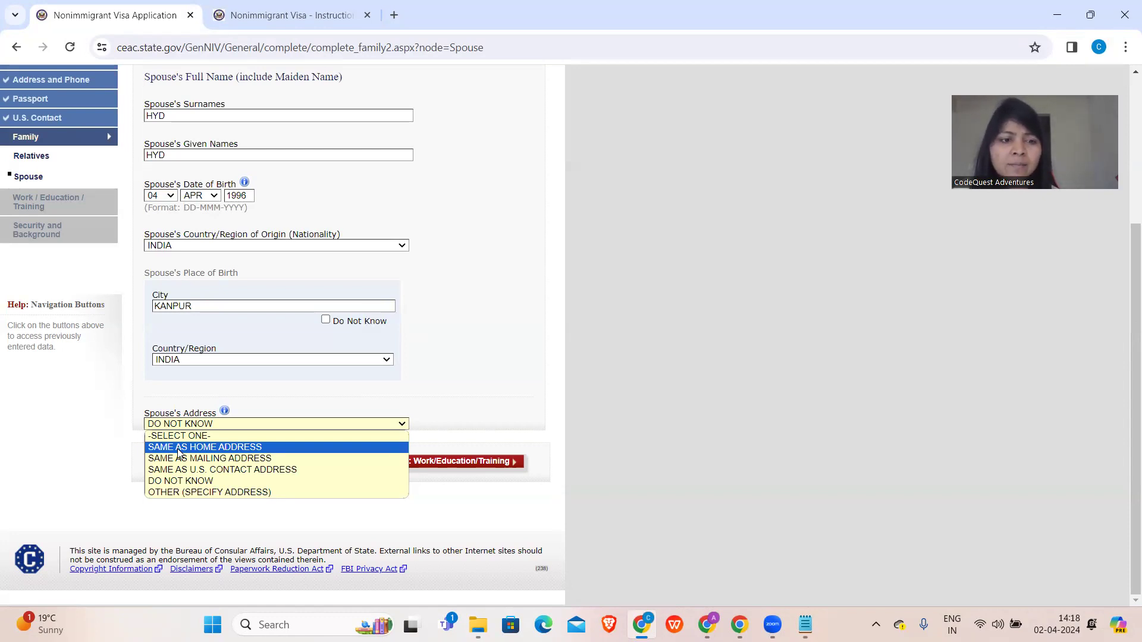
pyautogui.click(179, 480)
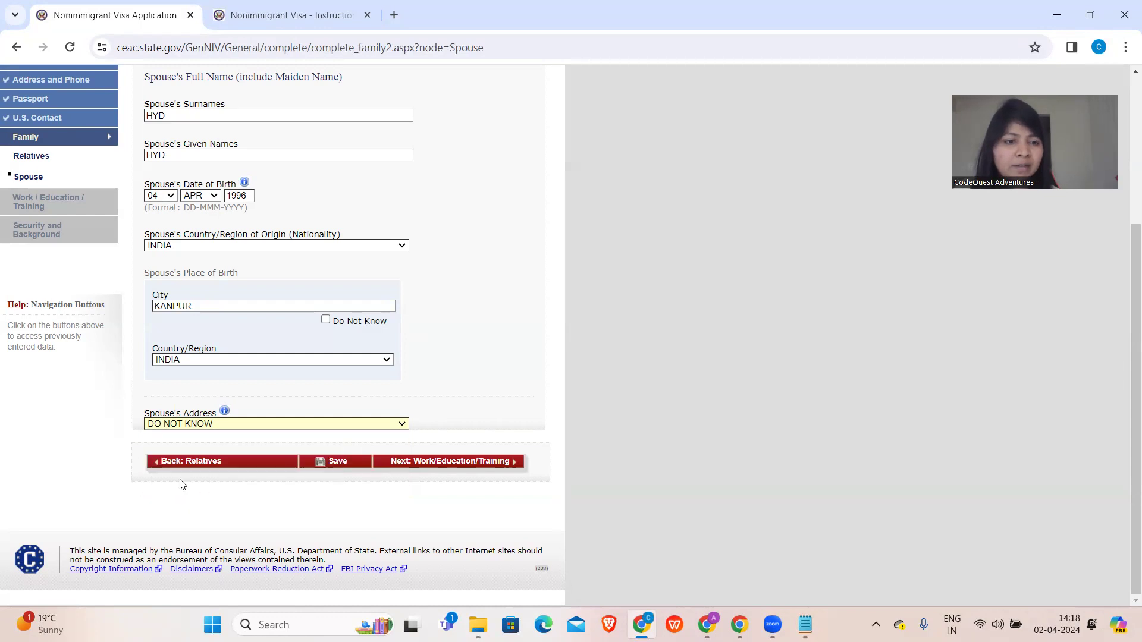
# - Go to Present Work/Education, choose COMPUTER SCIENCE and enter employer name FACEBOOK
pyautogui.click(436, 462)
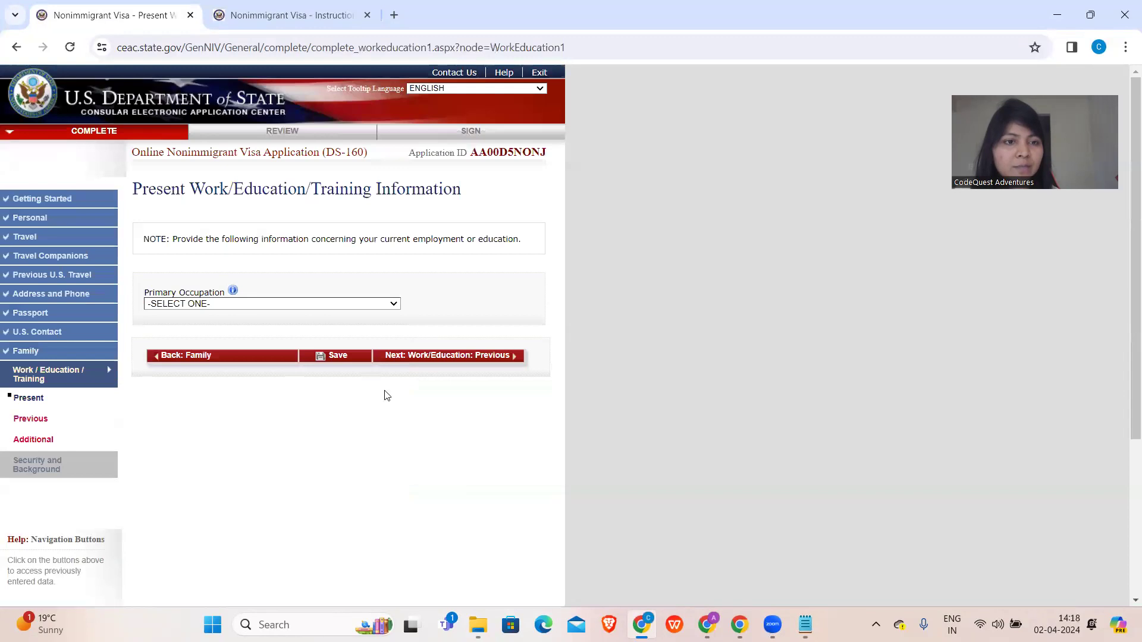
pyautogui.click(295, 305)
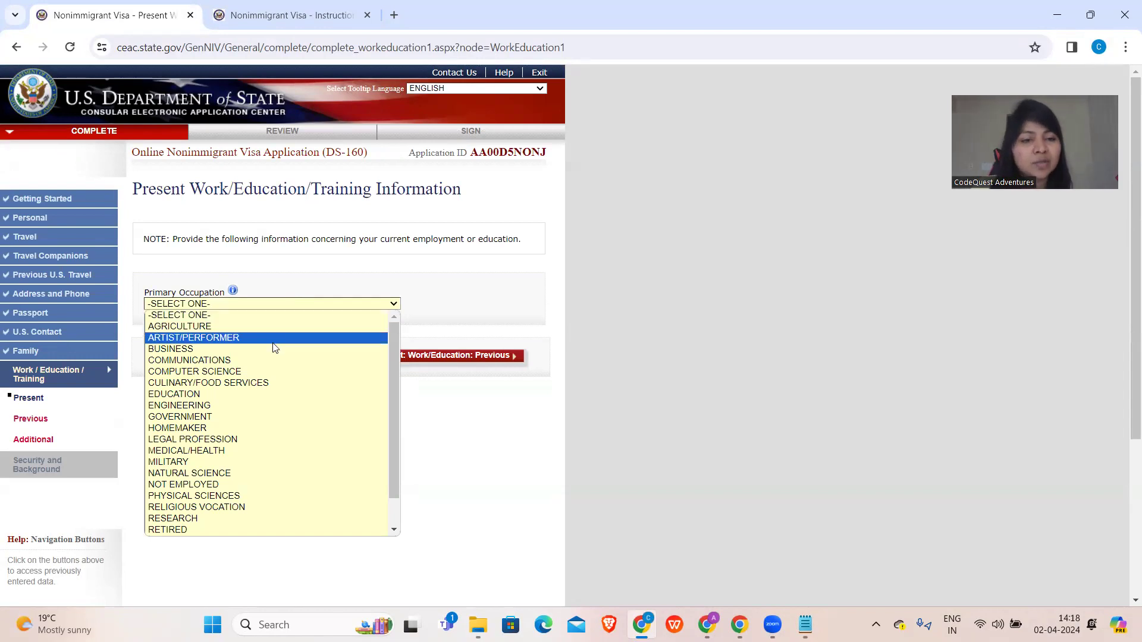
pyautogui.click(260, 375)
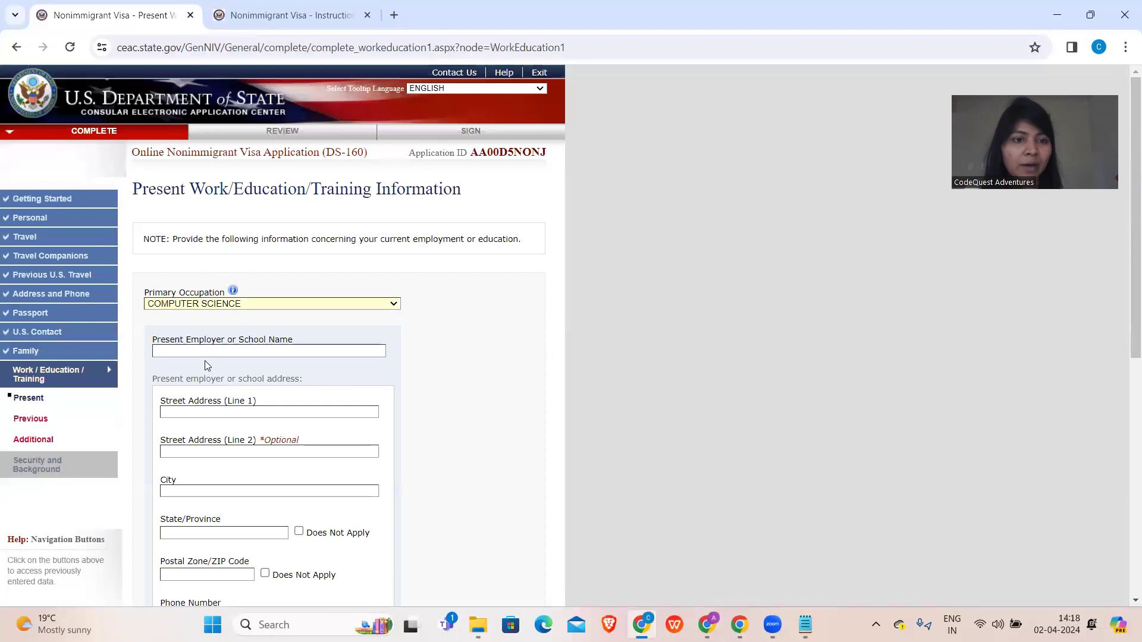
pyautogui.click(204, 350)
pyautogui.write('FACEBOOK')
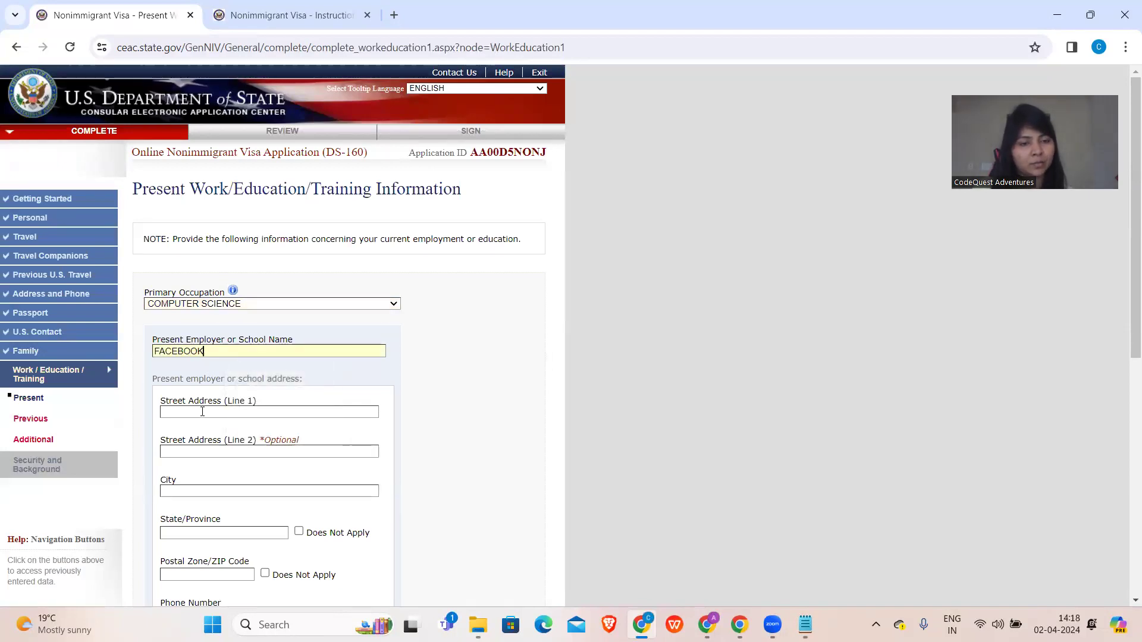
# - Enter FACEBOOK on both employer street address lines and HYD as the city
pyautogui.click(201, 413)
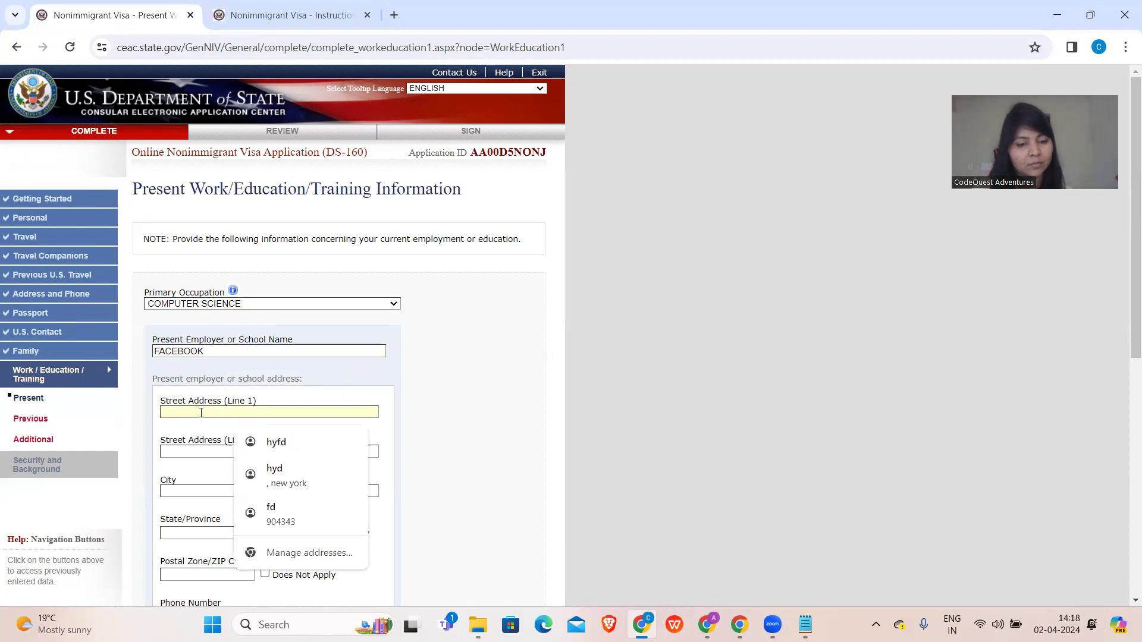
pyautogui.write('FACEBOOK')
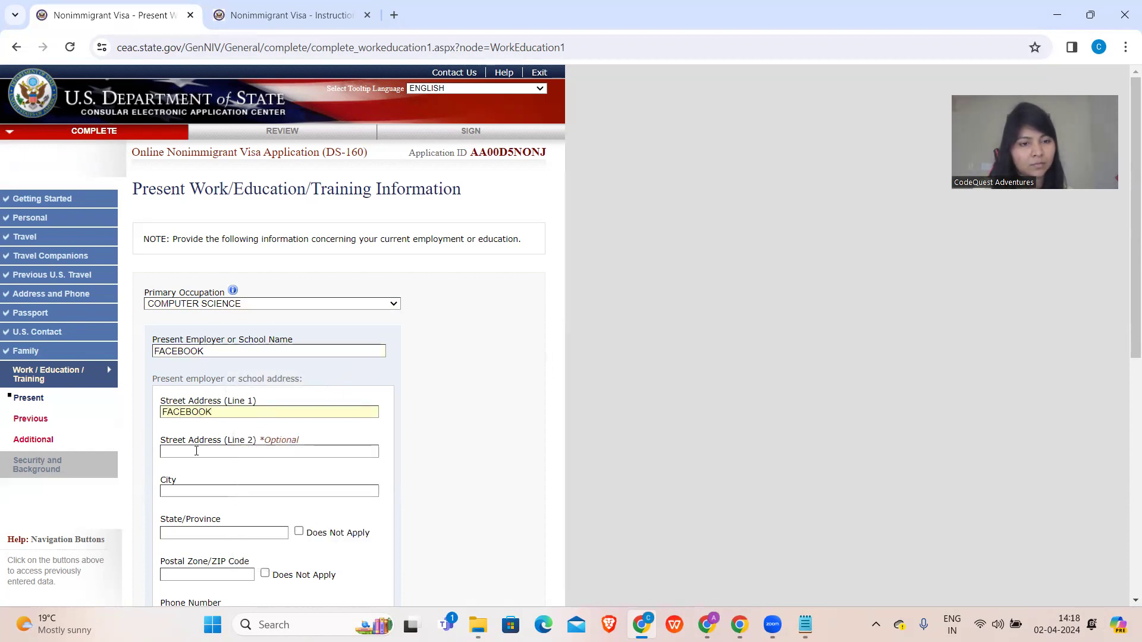
pyautogui.click(195, 451)
pyautogui.write('FACEBOOK')
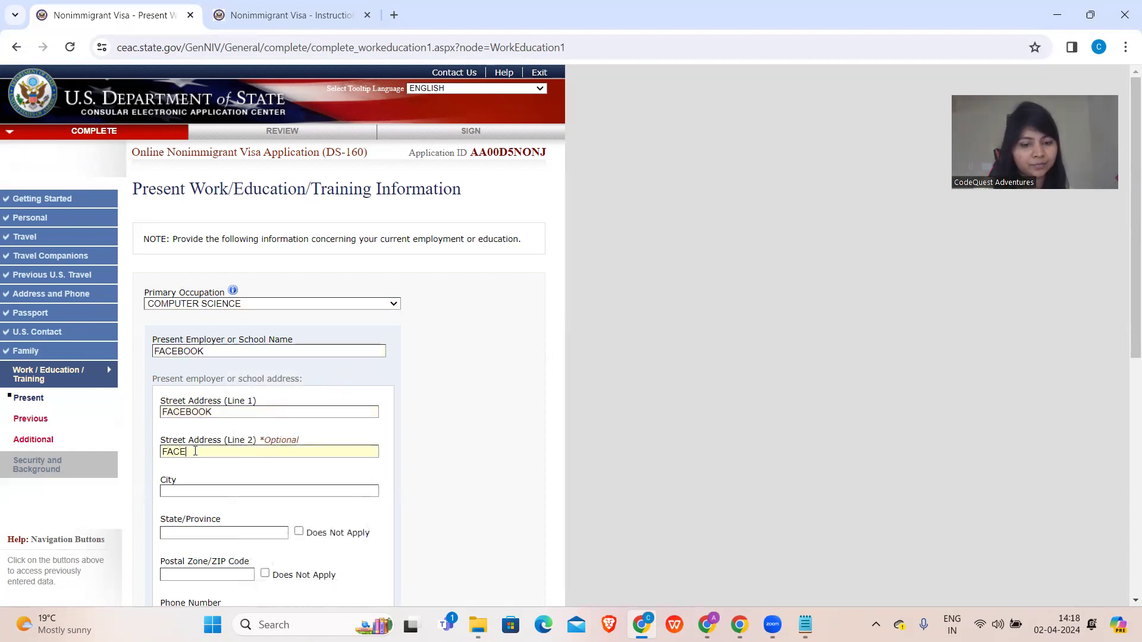
pyautogui.click(182, 488)
pyautogui.write('HYD')
# - Enter state TEL, postal code 58001 and the employer's phone number
pyautogui.scroll(-2, 183, 485)
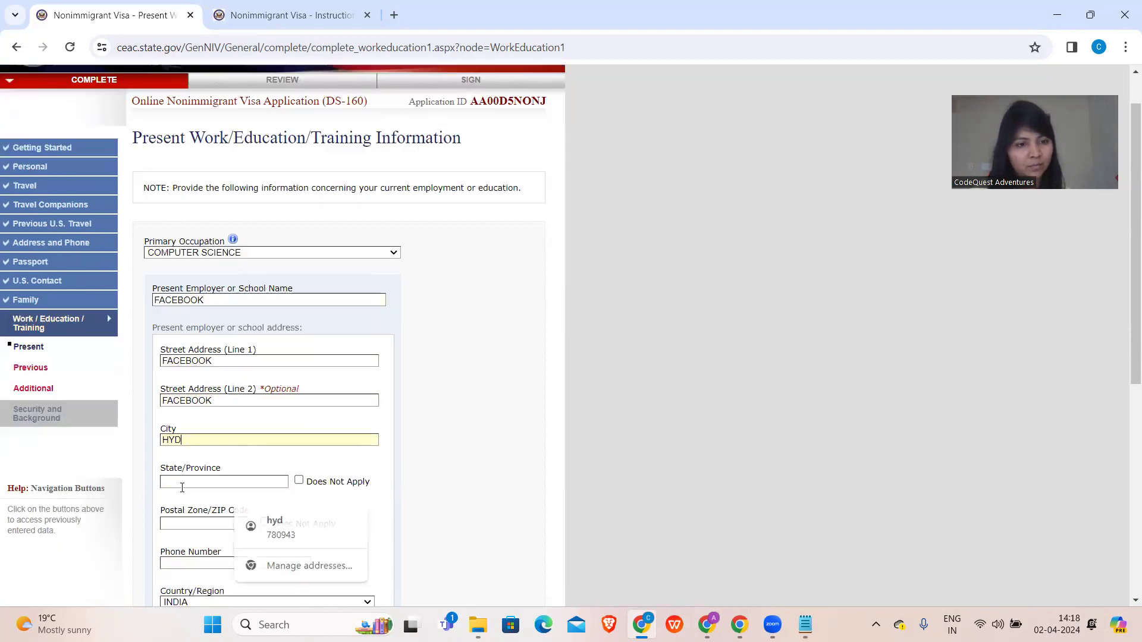
pyautogui.click(197, 391)
pyautogui.write('TEL')
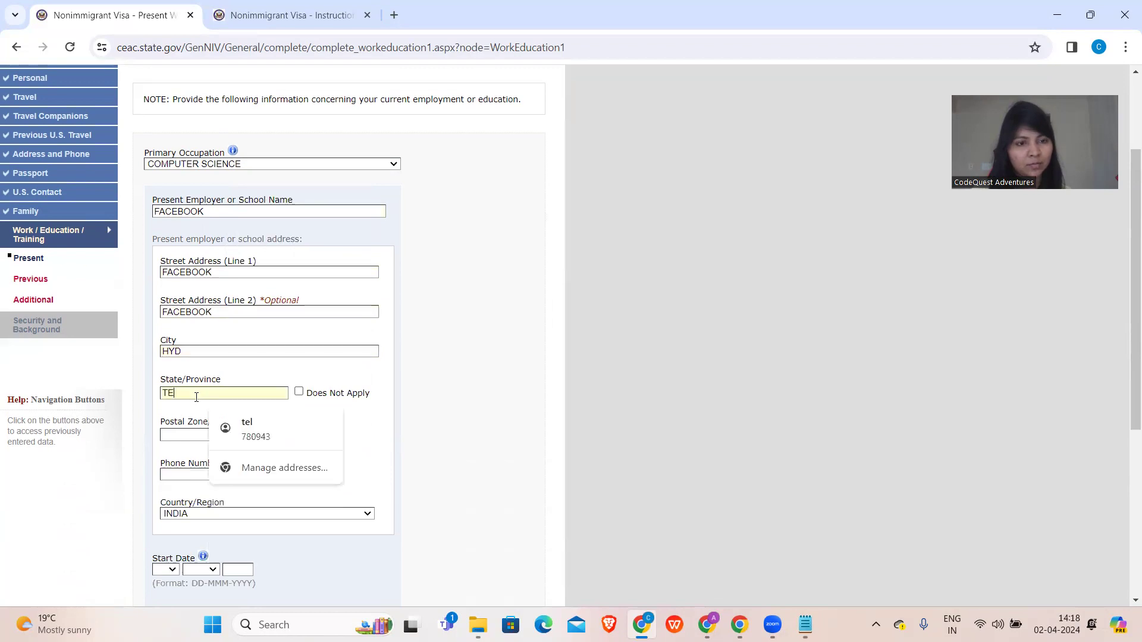
pyautogui.click(189, 430)
pyautogui.write('58001')
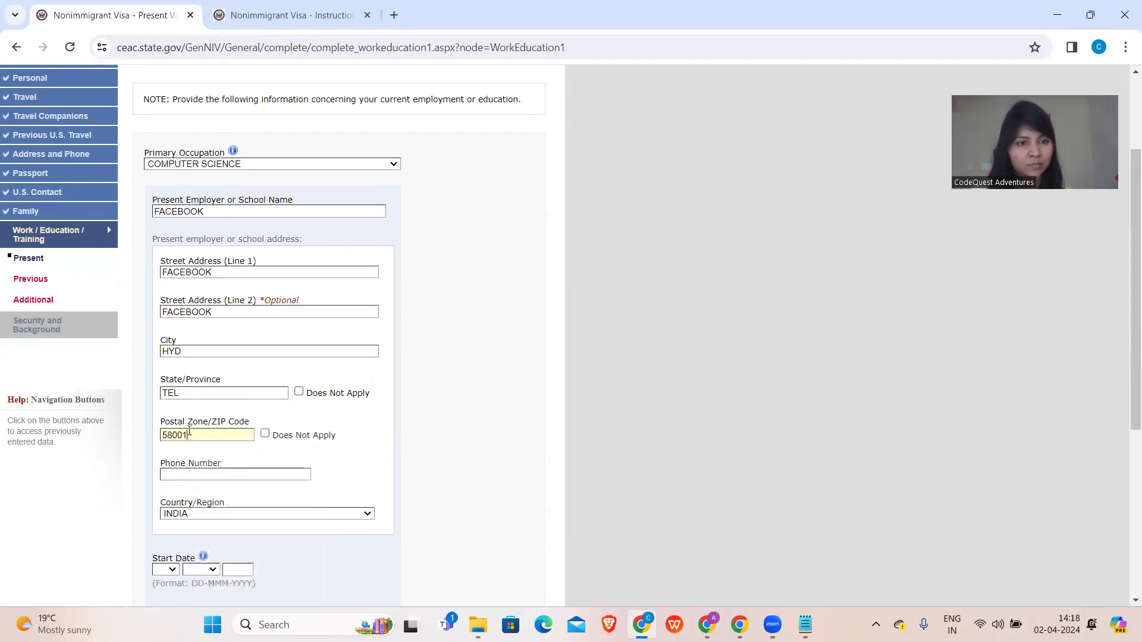
pyautogui.scroll(-2, 190, 426)
pyautogui.click(210, 350)
pyautogui.write('878795466')
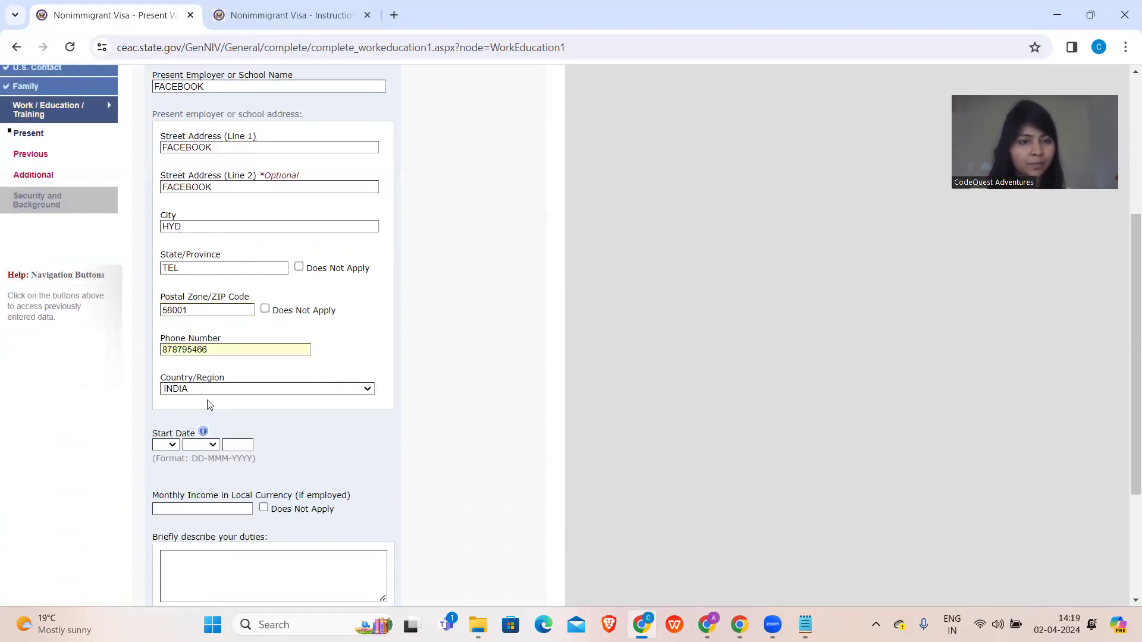
# - Set the job start date to 15 MAY 2021
pyautogui.click(169, 445)
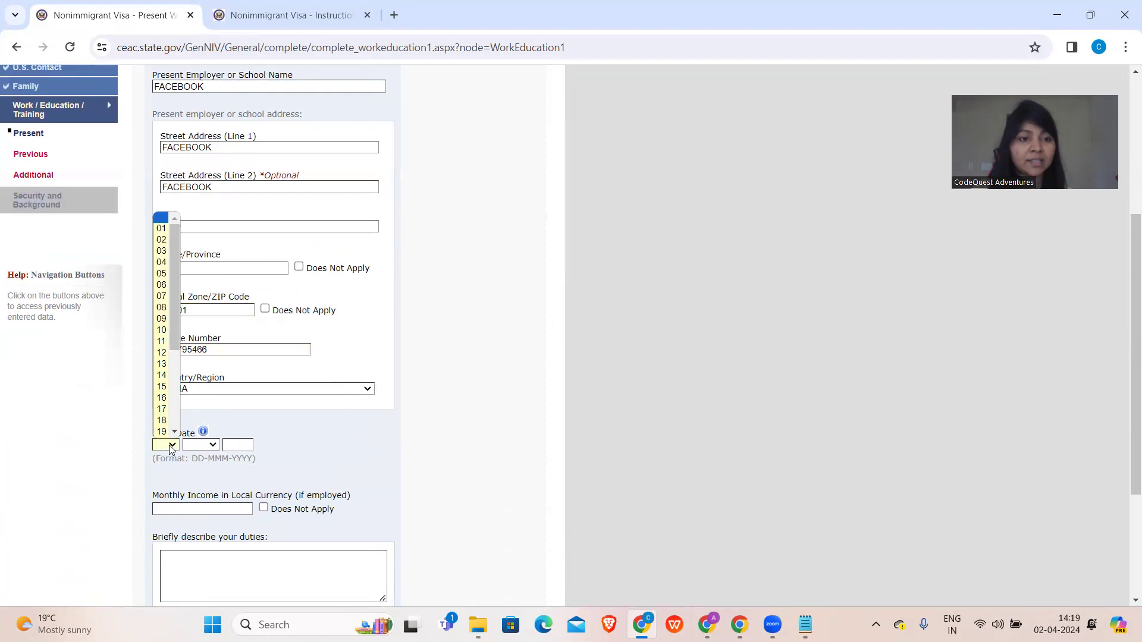
pyautogui.click(161, 387)
pyautogui.click(199, 445)
pyautogui.click(199, 513)
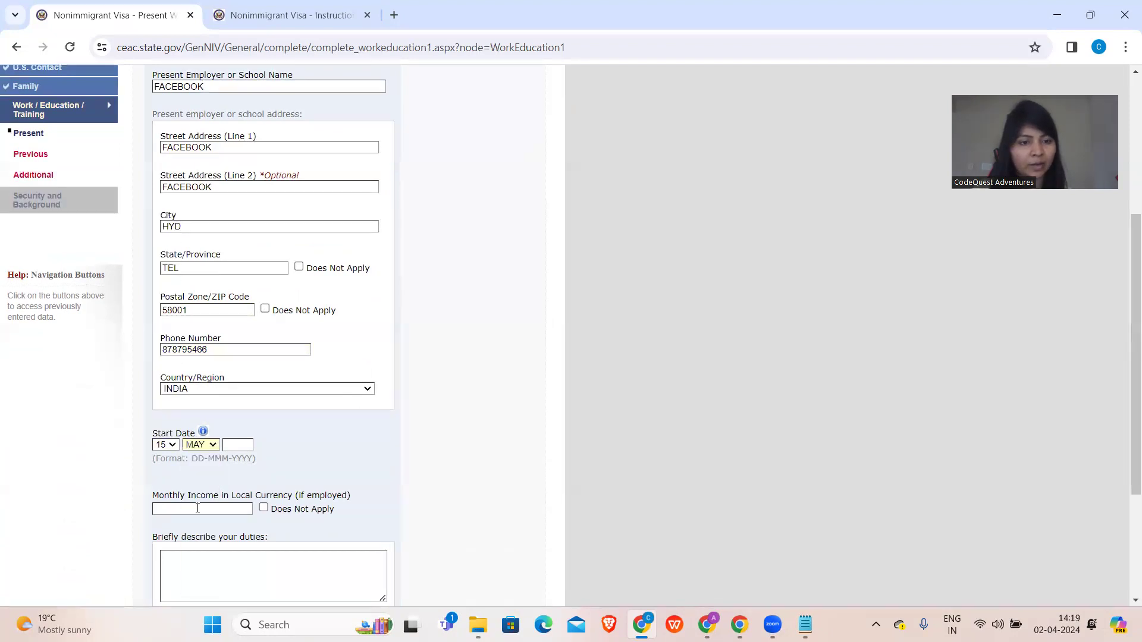
pyautogui.click(232, 446)
pyautogui.write('20')
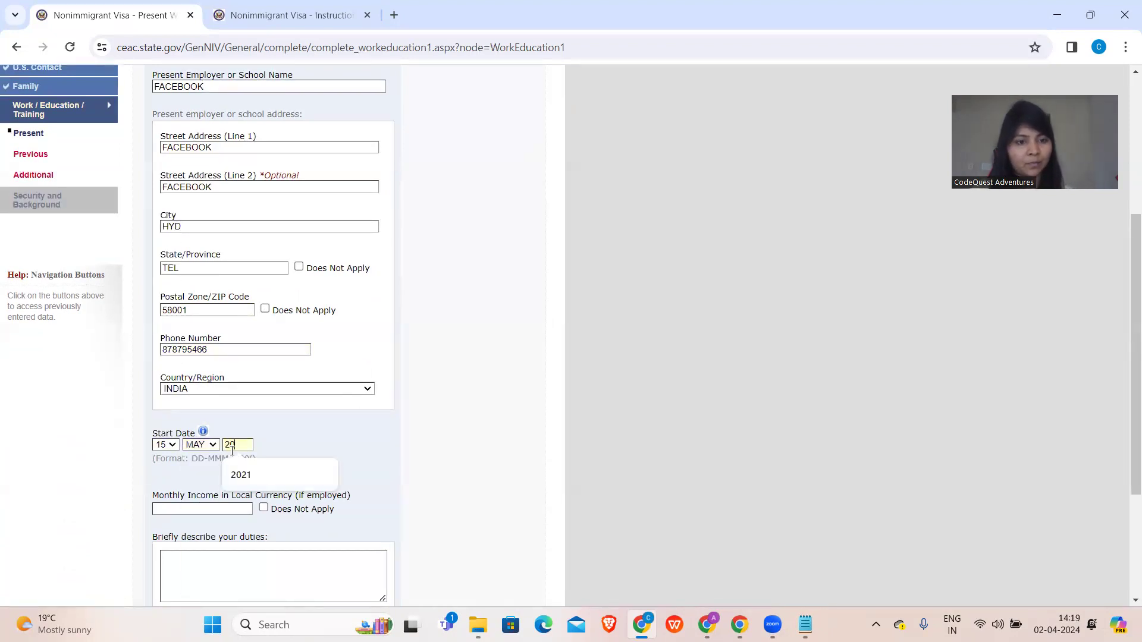
pyautogui.write('21')
# - Enter monthly income 12 and duties BACKED, continue to Previous Work/Education, and dismiss the save-address popup
pyautogui.scroll(-2, 232, 451)
pyautogui.click(236, 370)
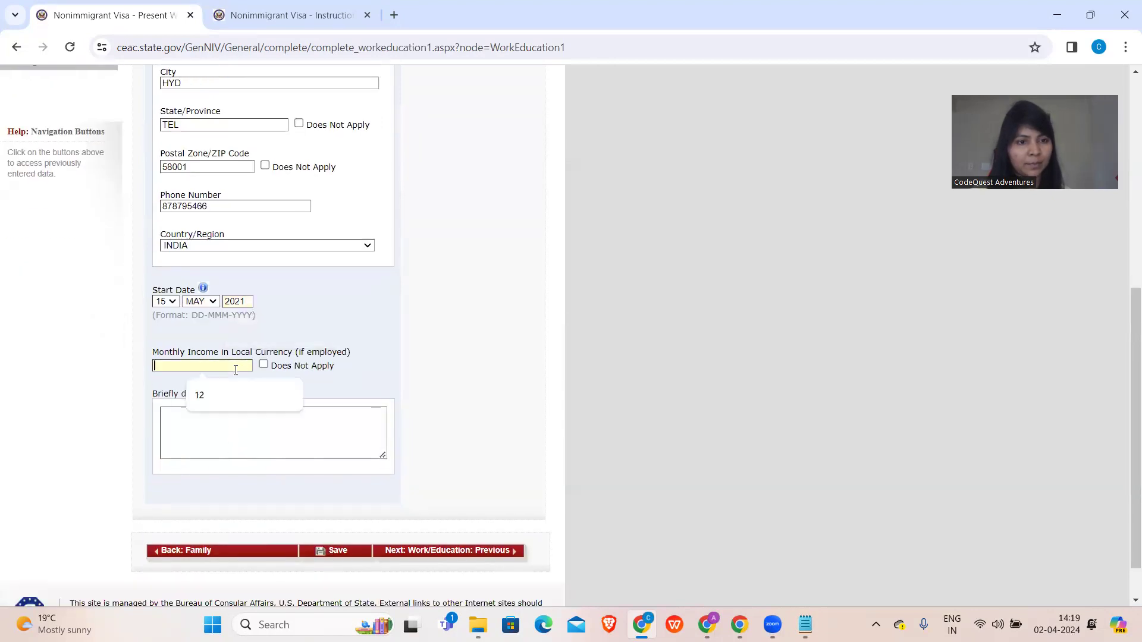
pyautogui.write('12')
pyautogui.scroll(-1, 235, 370)
pyautogui.click(232, 371)
pyautogui.write('BACKED')
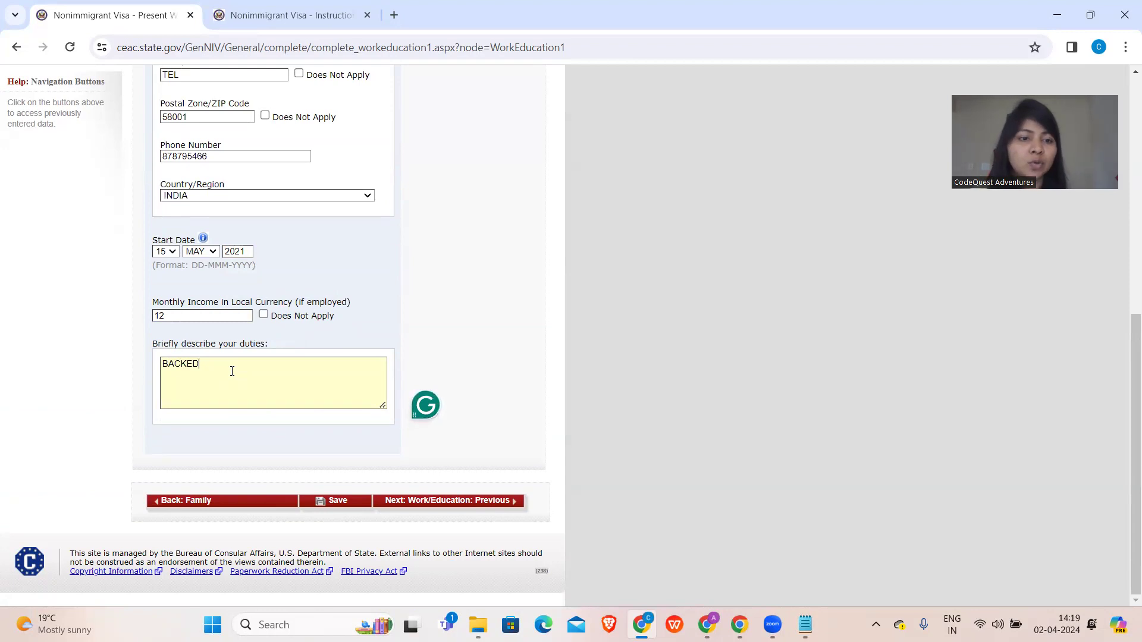
pyautogui.click(413, 506)
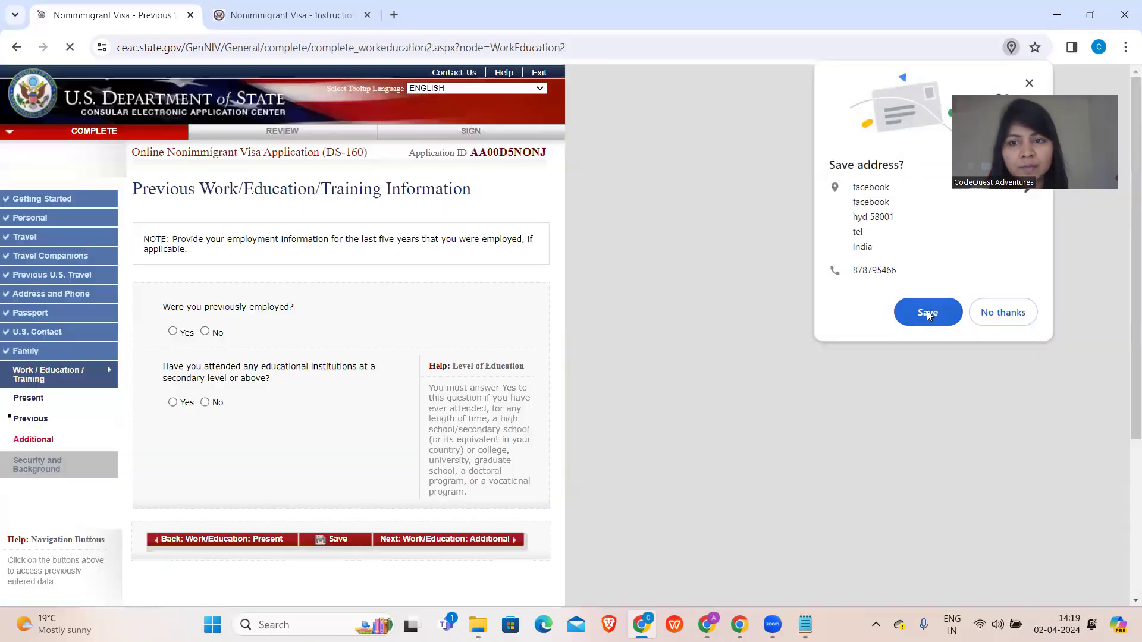
pyautogui.click(927, 314)
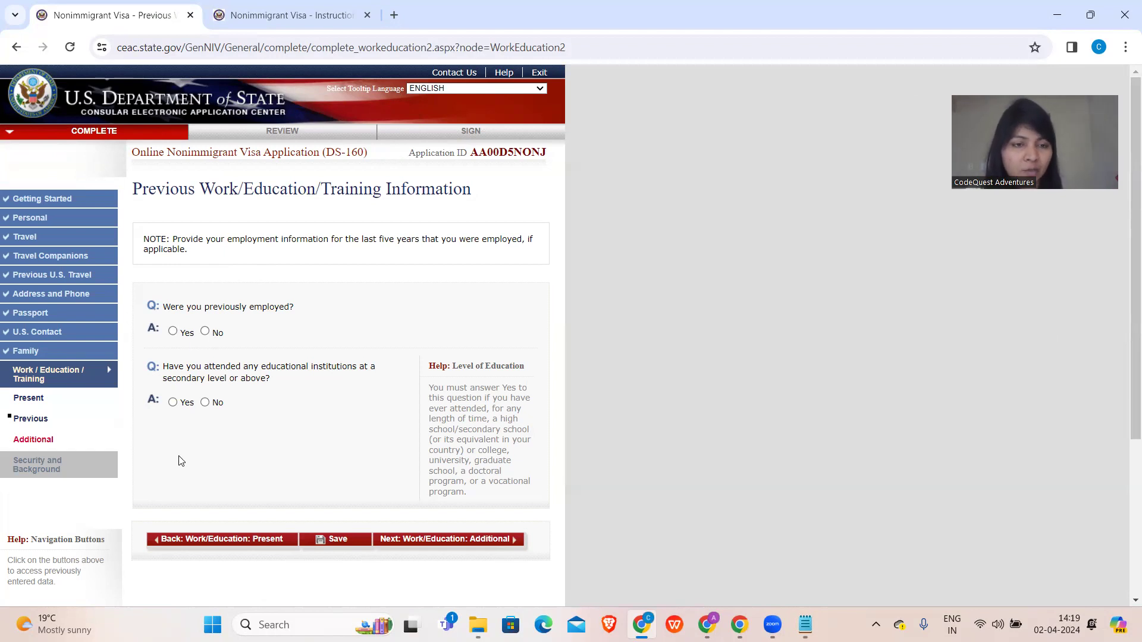
# - Answer No to previous employment and to attending educational institutions, then continue to Additional Work/Education
pyautogui.click(204, 333)
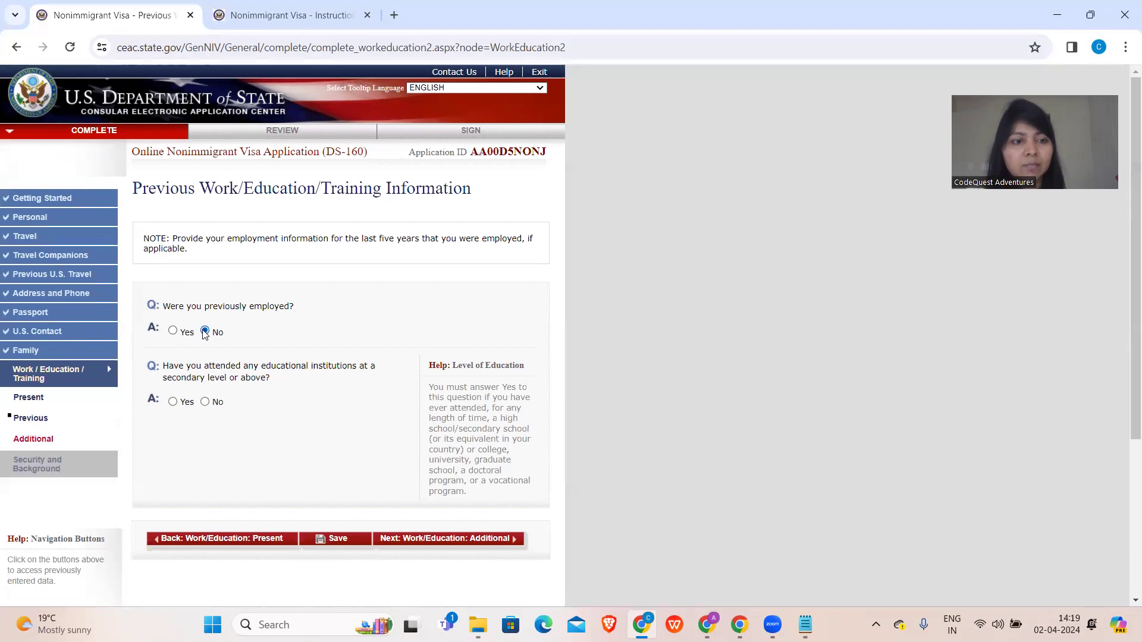
pyautogui.scroll(-1, 205, 335)
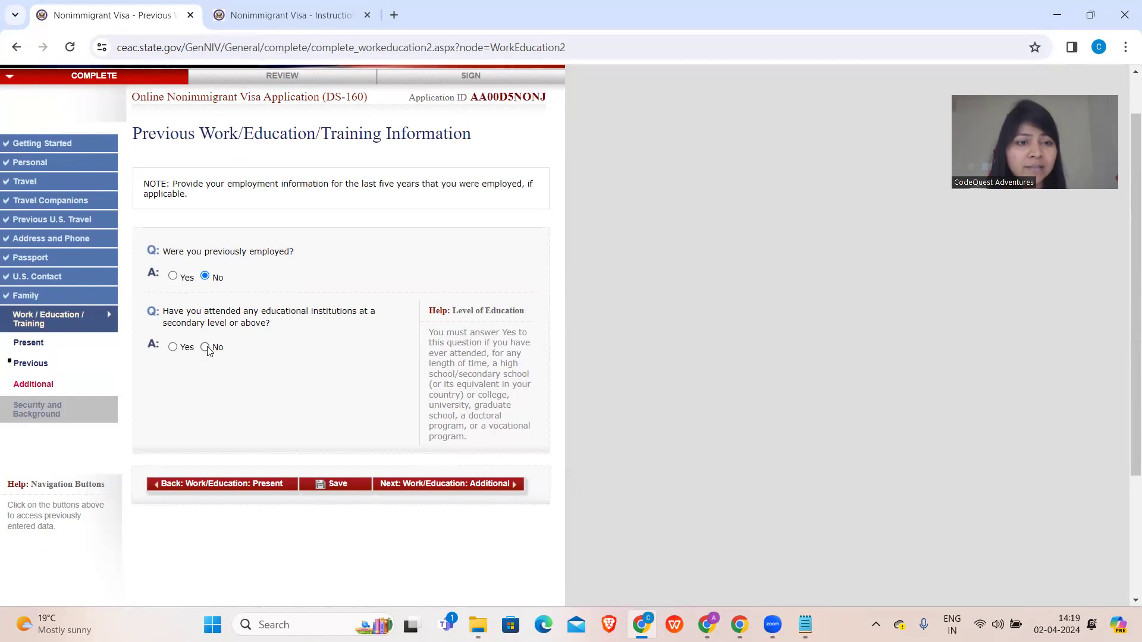
pyautogui.click(173, 348)
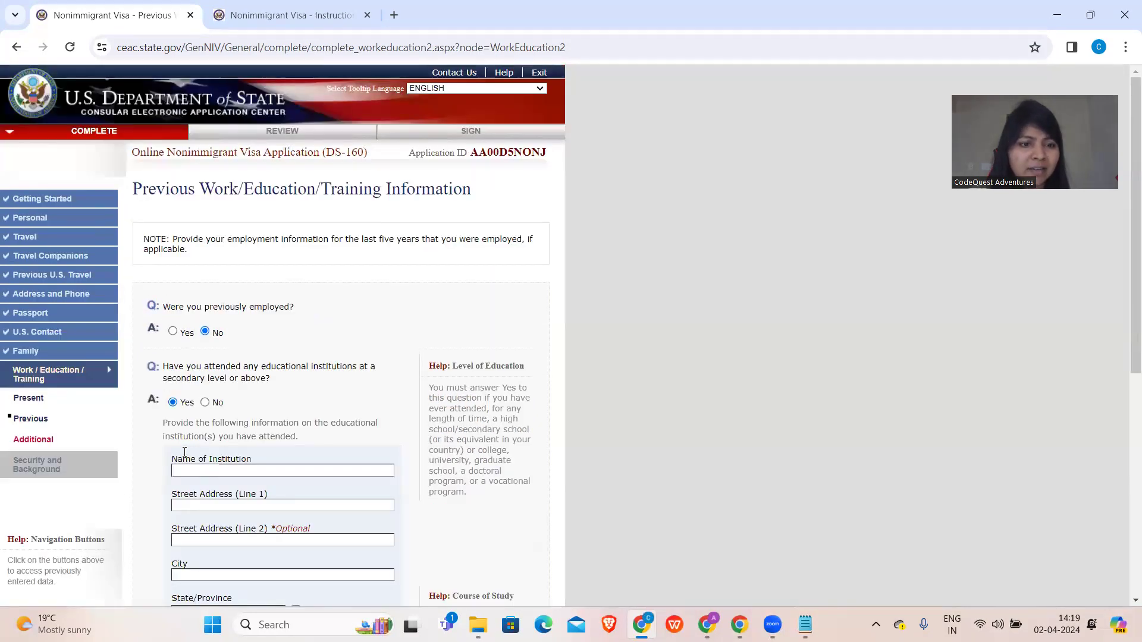
pyautogui.scroll(-2, 203, 360)
pyautogui.scroll(-2, 224, 507)
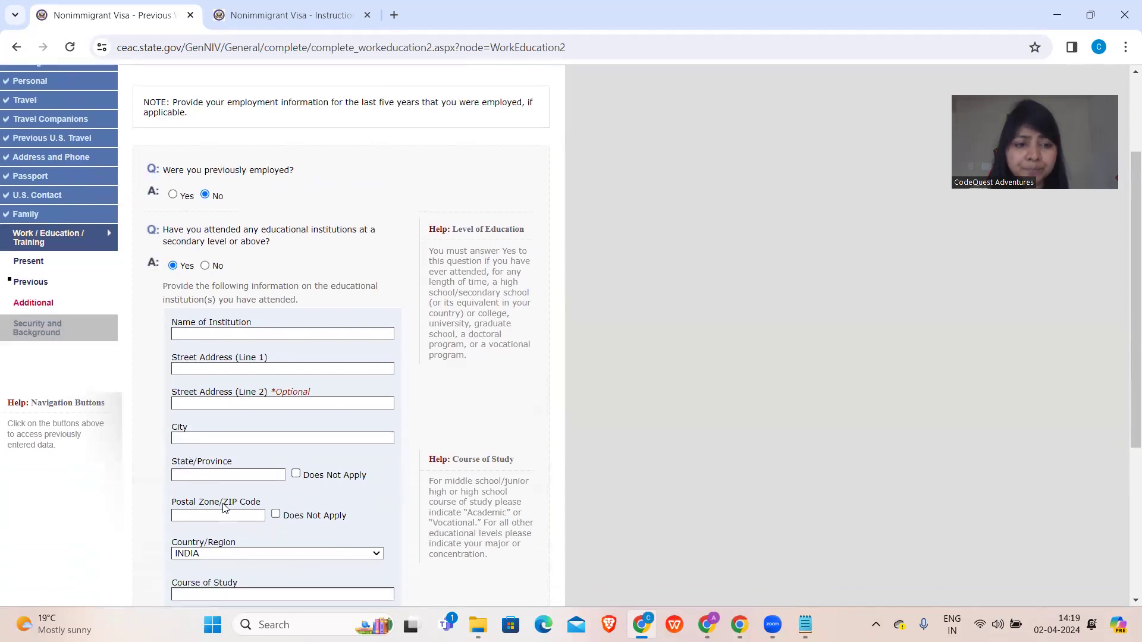
pyautogui.scroll(-3, 229, 510)
pyautogui.scroll(4, 215, 386)
pyautogui.click(205, 253)
pyautogui.scroll(-1, 204, 254)
pyautogui.click(413, 308)
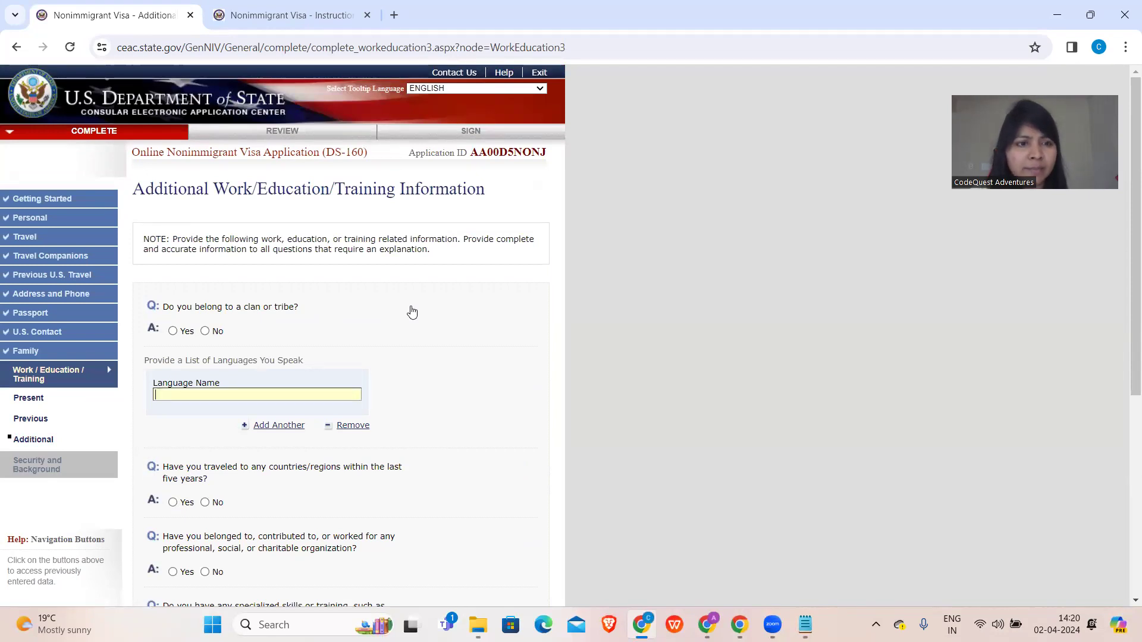
# - Answer No to clan or tribe and list HINDI, ENGLISH and TELUGU as spoken languages
pyautogui.click(206, 331)
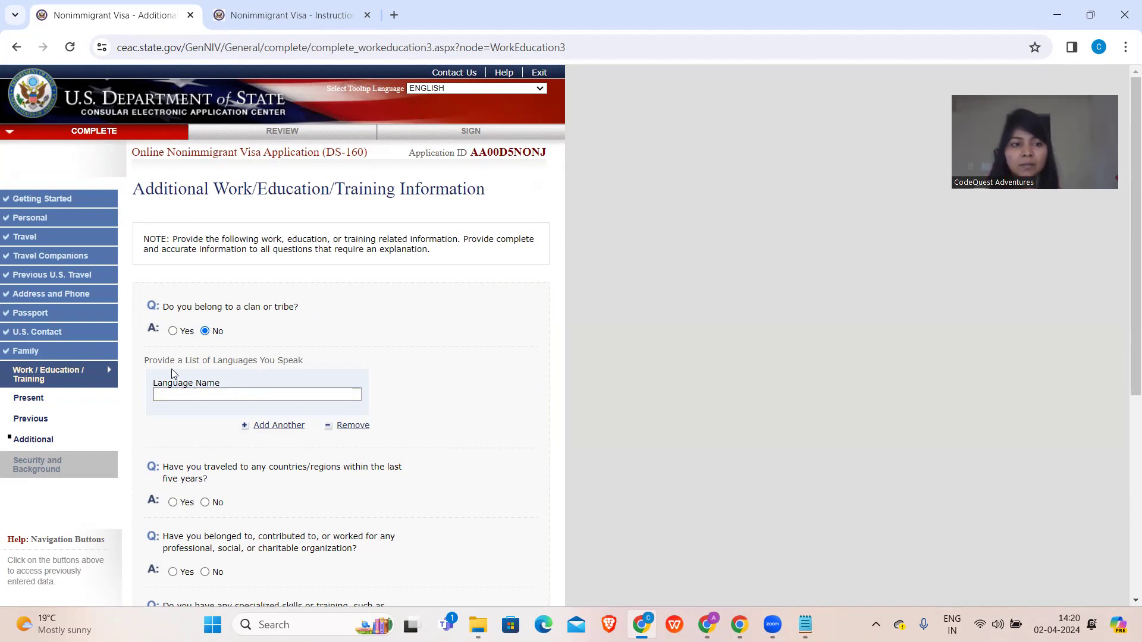
pyautogui.click(192, 393)
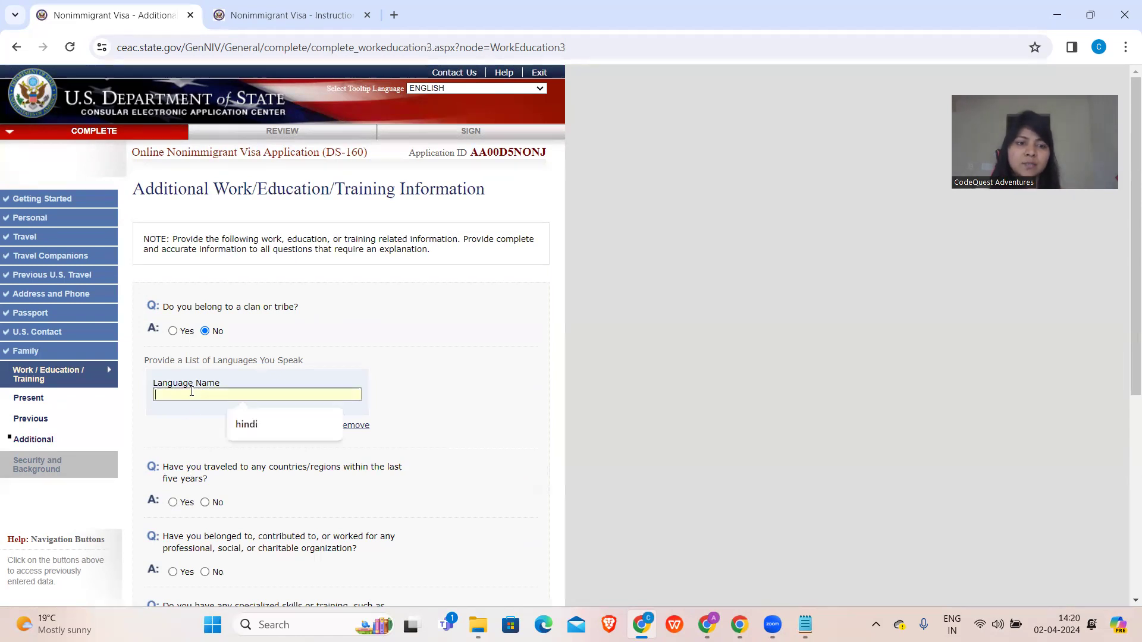
pyautogui.write('HINDI')
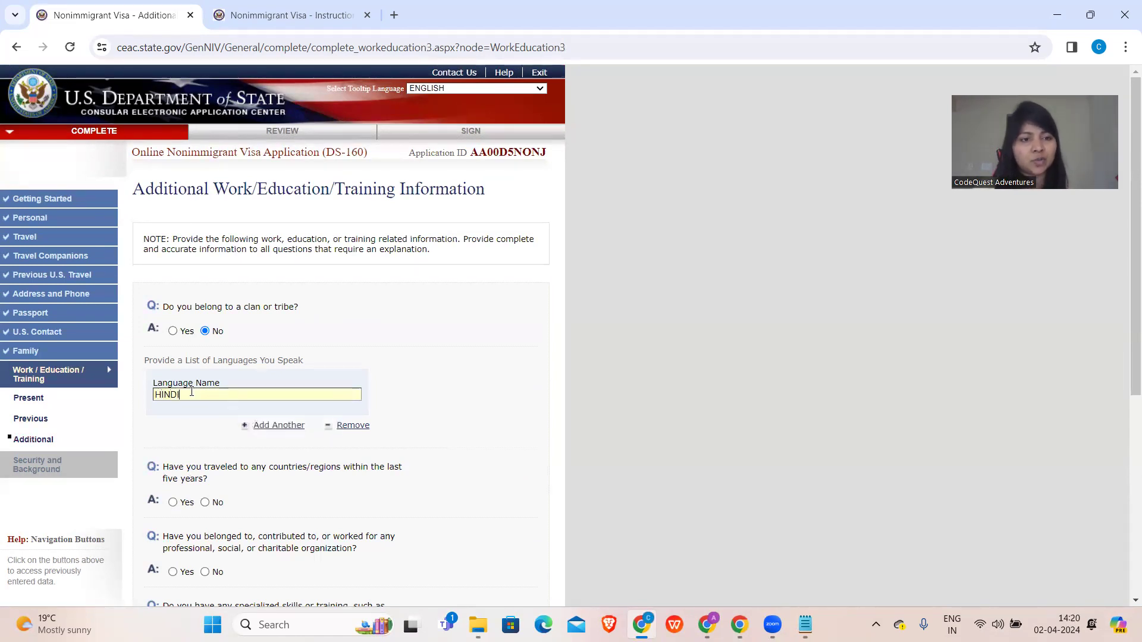
pyautogui.click(275, 426)
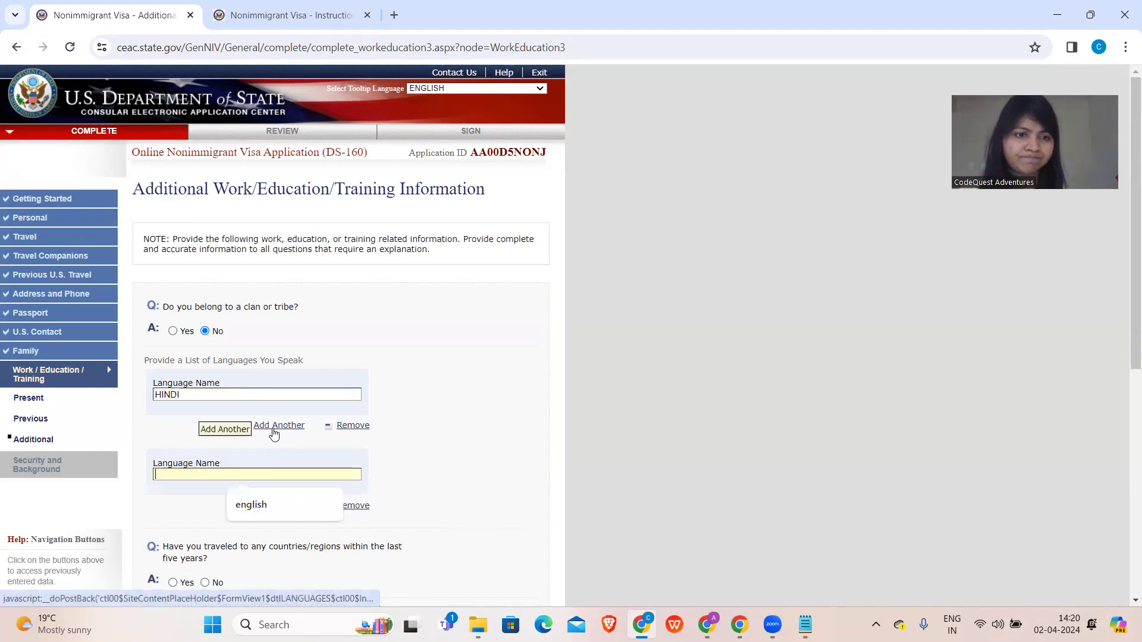
pyautogui.write('ENGLISH')
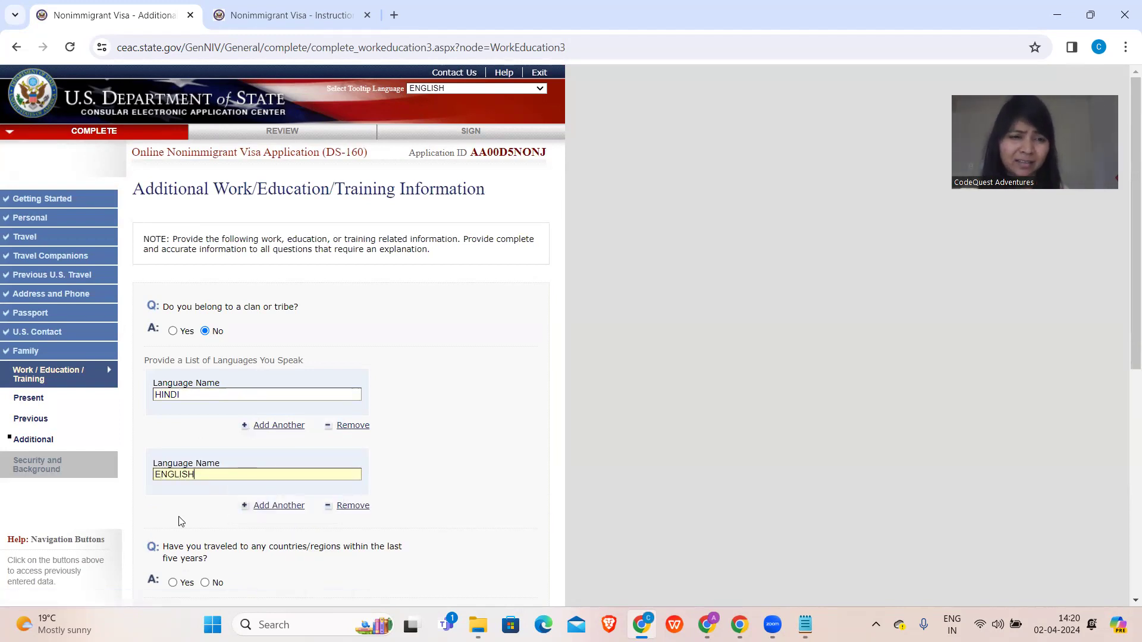
pyautogui.scroll(-3, 255, 513)
pyautogui.click(266, 352)
pyautogui.write('TELUGU')
# - Answer No to travel, organizations, weapons training, military and paramilitary questions, then continue to Security Part 1
pyautogui.scroll(-4, 265, 352)
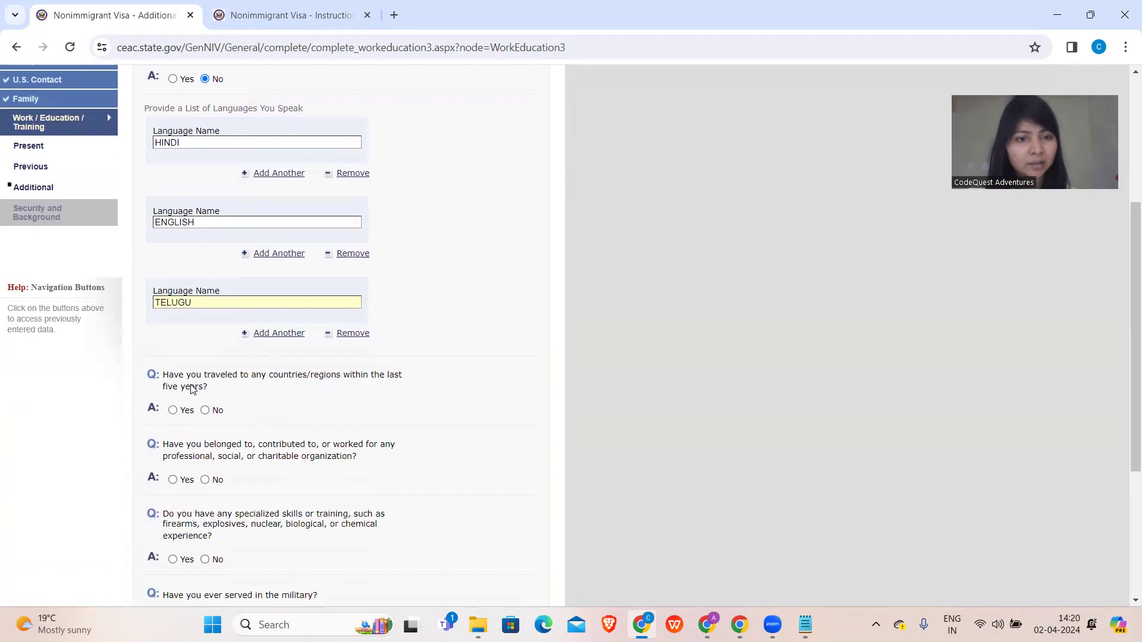
pyautogui.scroll(-1, 192, 389)
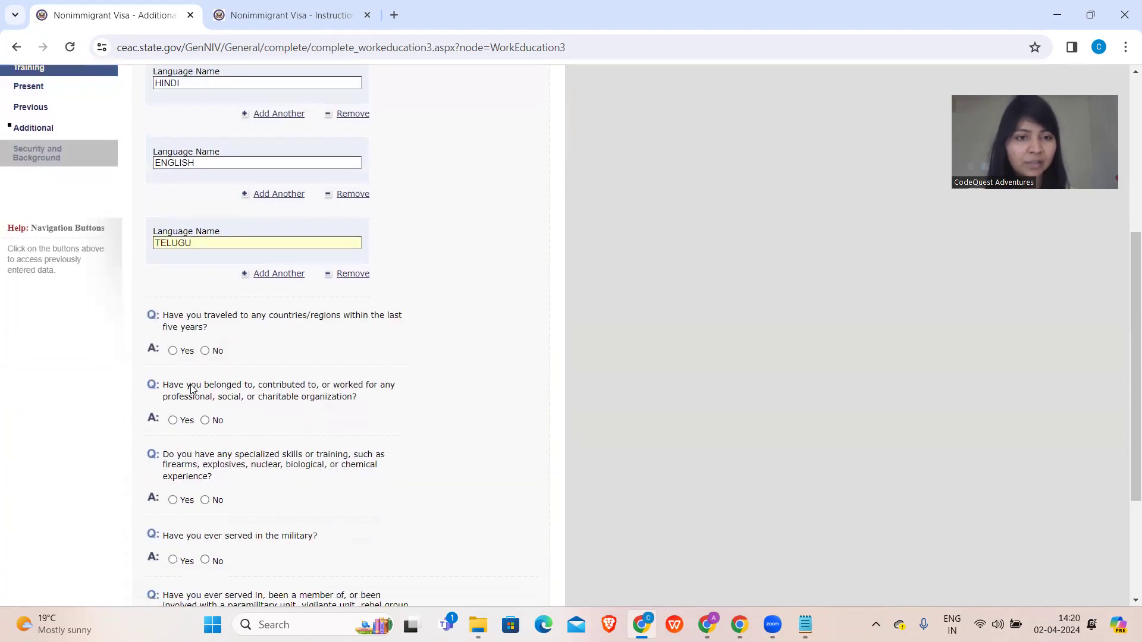
pyautogui.click(205, 352)
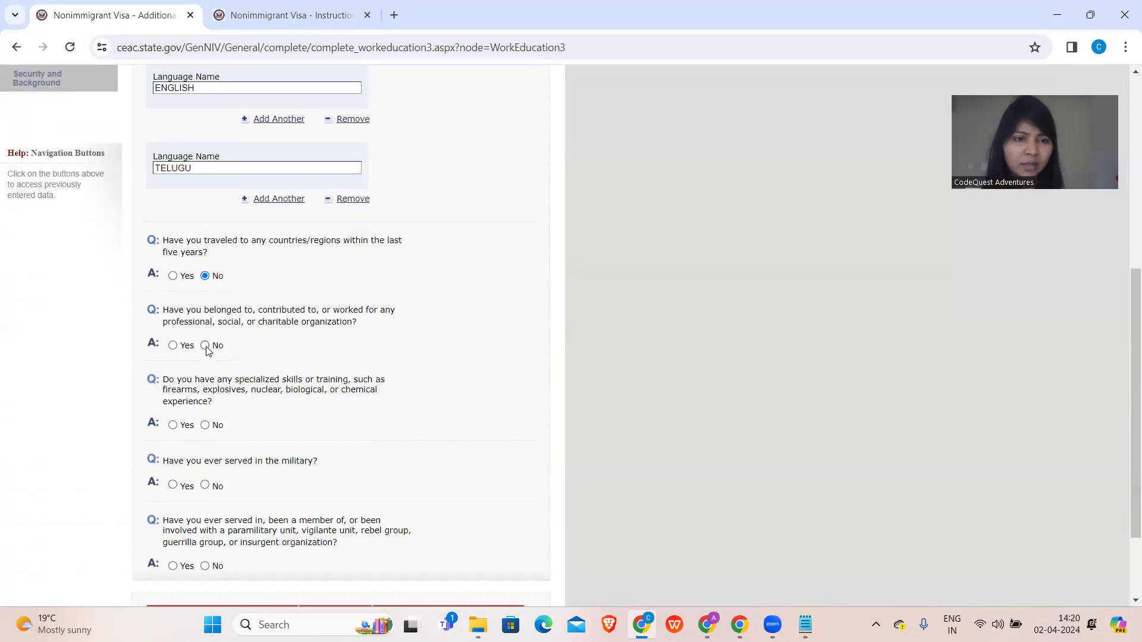
pyautogui.click(205, 345)
pyautogui.scroll(4, 207, 348)
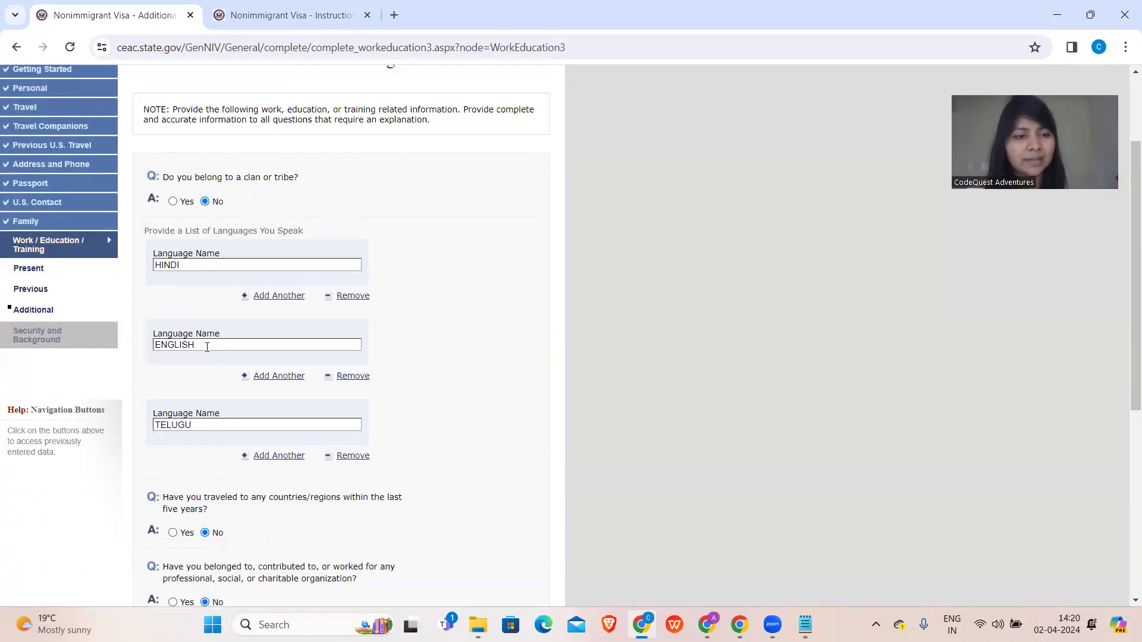
pyautogui.scroll(-4, 207, 348)
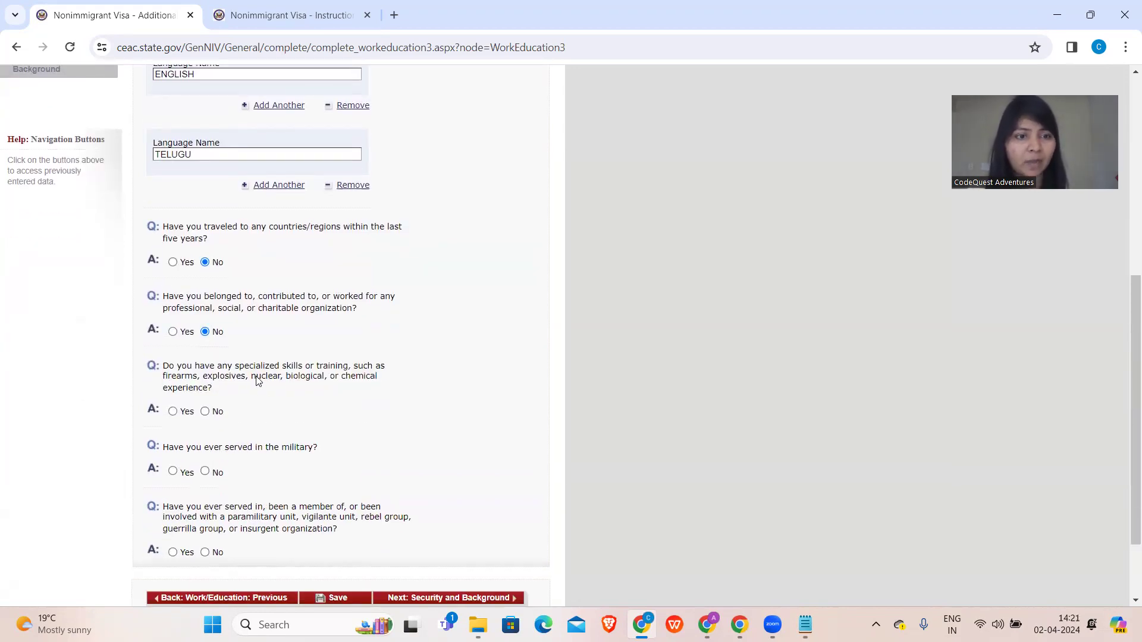
pyautogui.click(209, 417)
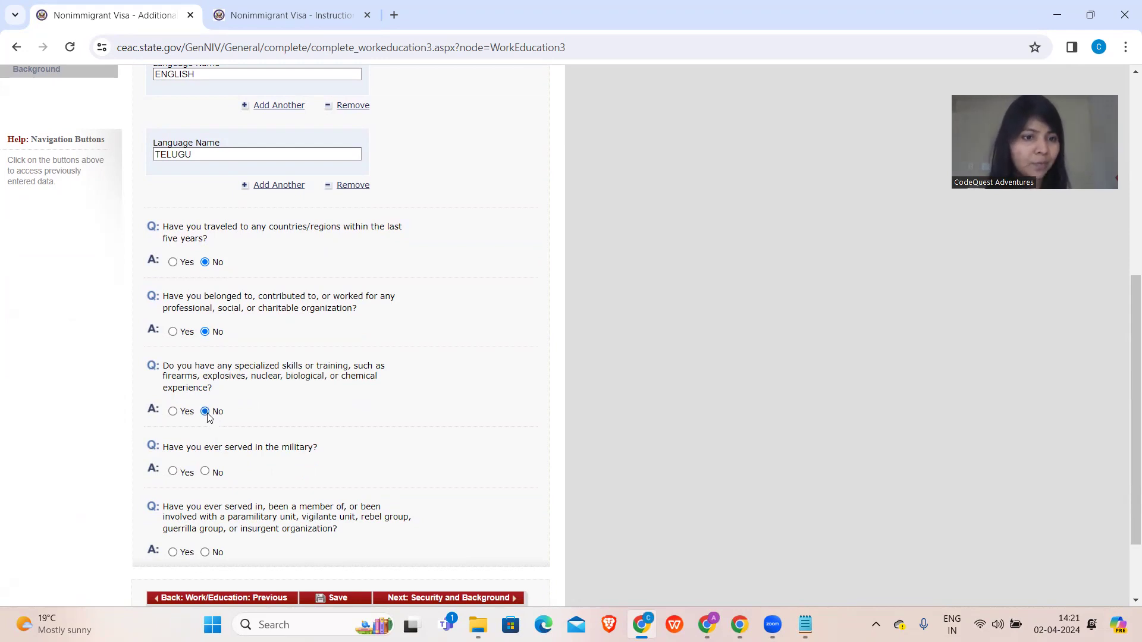
pyautogui.scroll(-1, 208, 417)
pyautogui.click(205, 433)
pyautogui.scroll(-1, 204, 435)
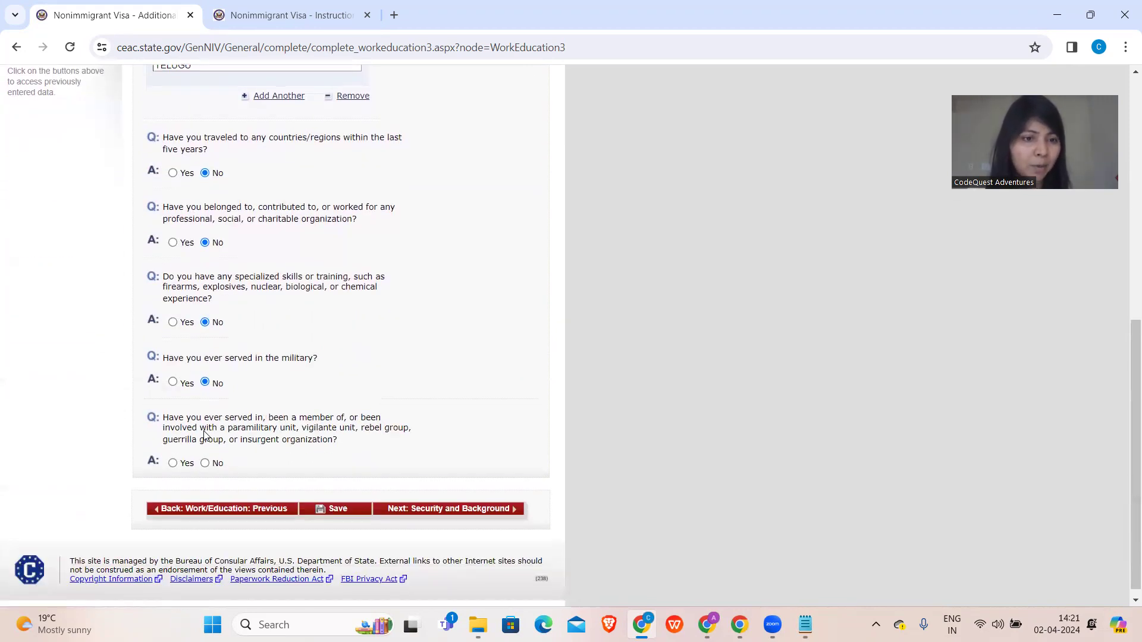
pyautogui.click(205, 463)
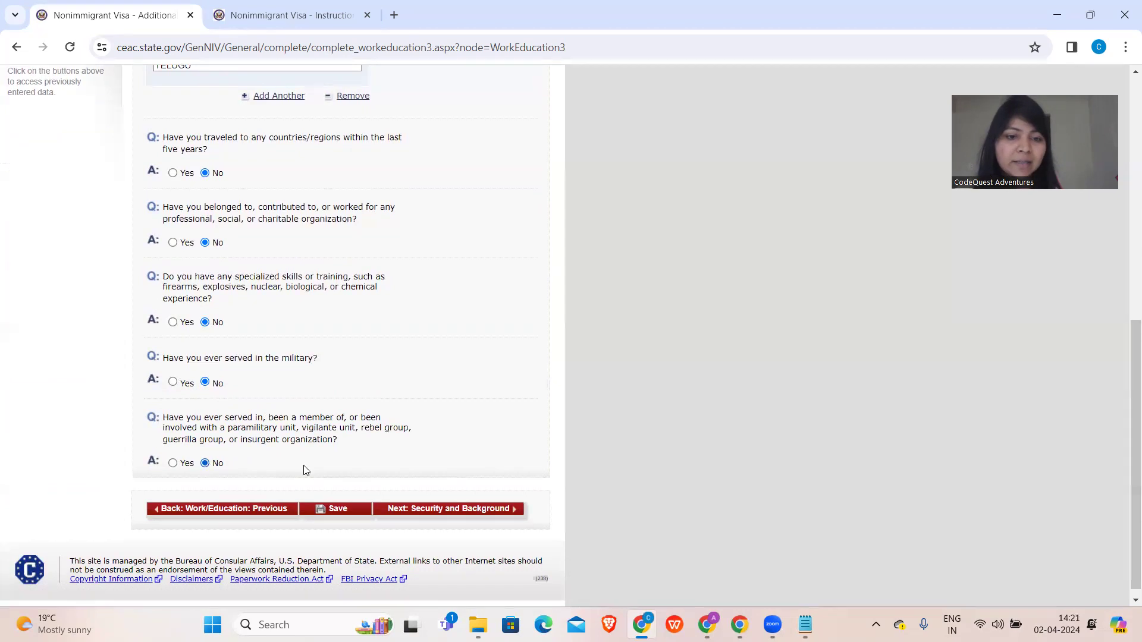
pyautogui.click(448, 509)
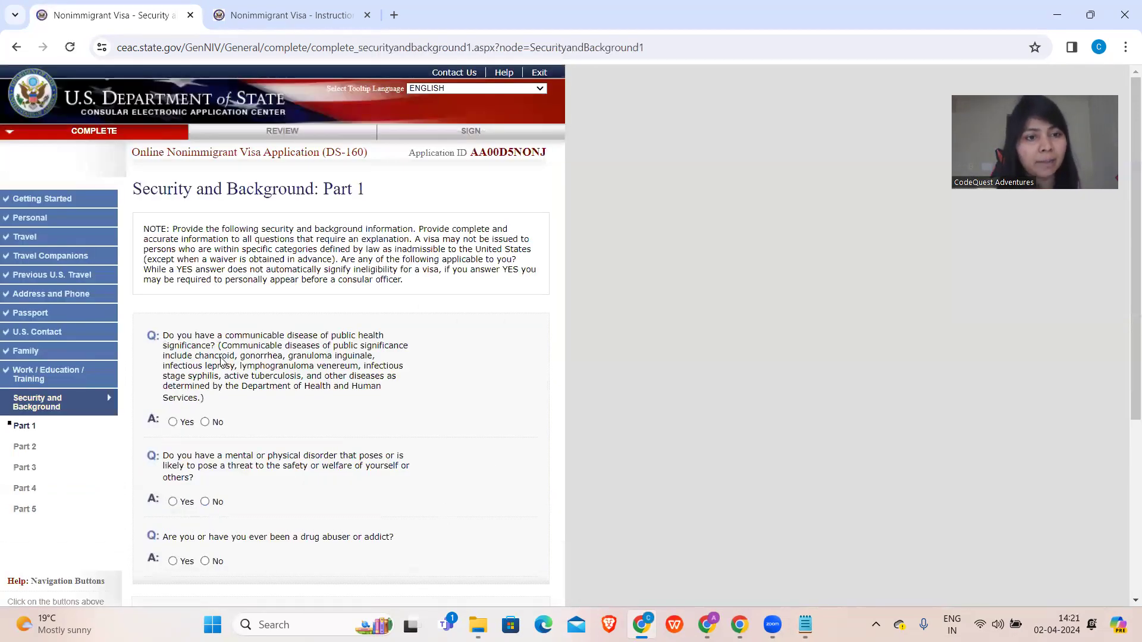
# - Mark No for communicable disease, mental or physical disorder, and drug abuse
pyautogui.scroll(-3, 221, 362)
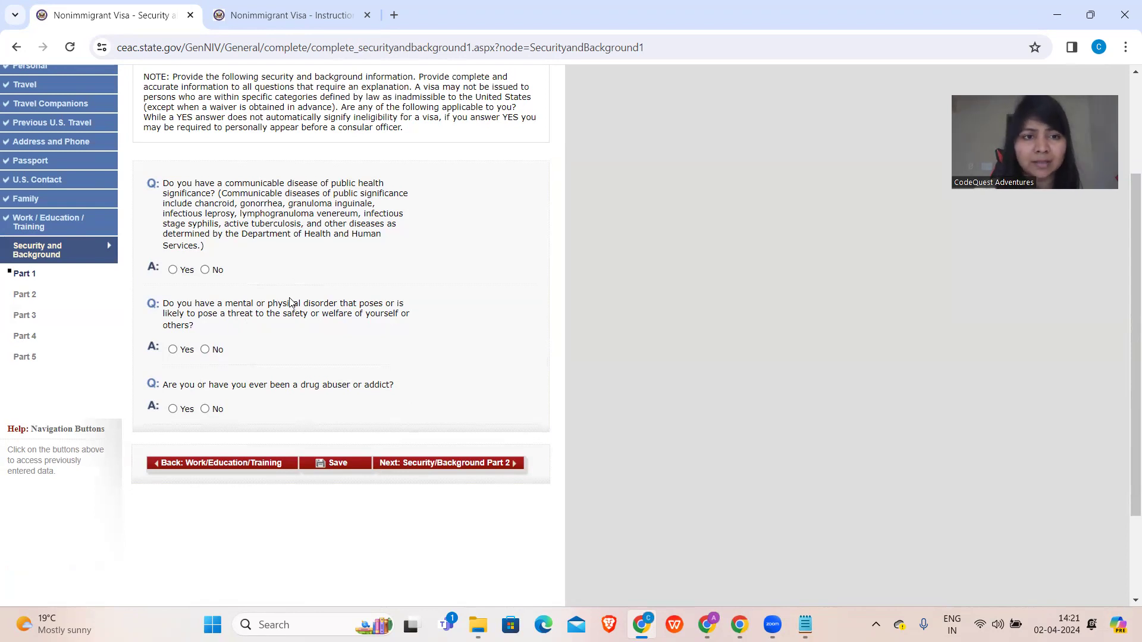
pyautogui.scroll(1, 290, 302)
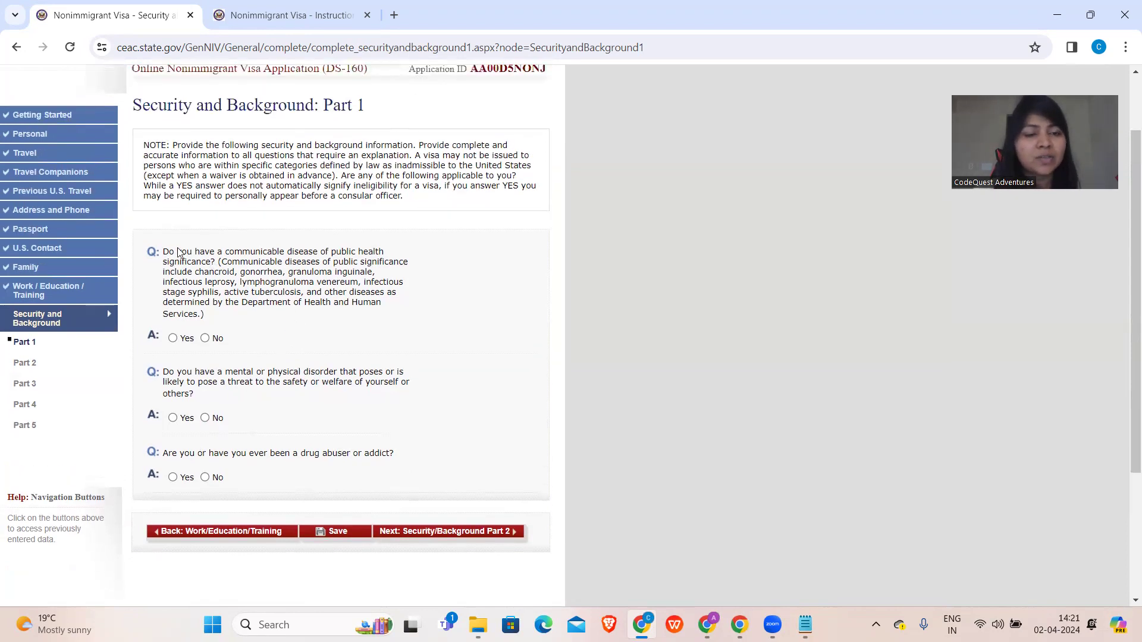
pyautogui.click(205, 339)
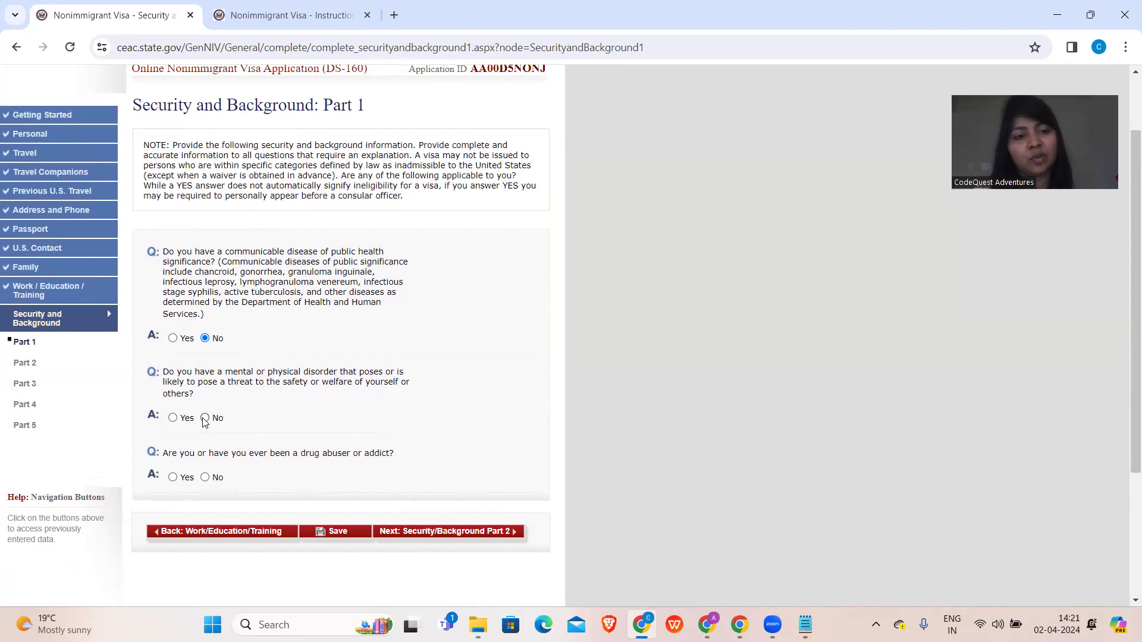
pyautogui.click(204, 418)
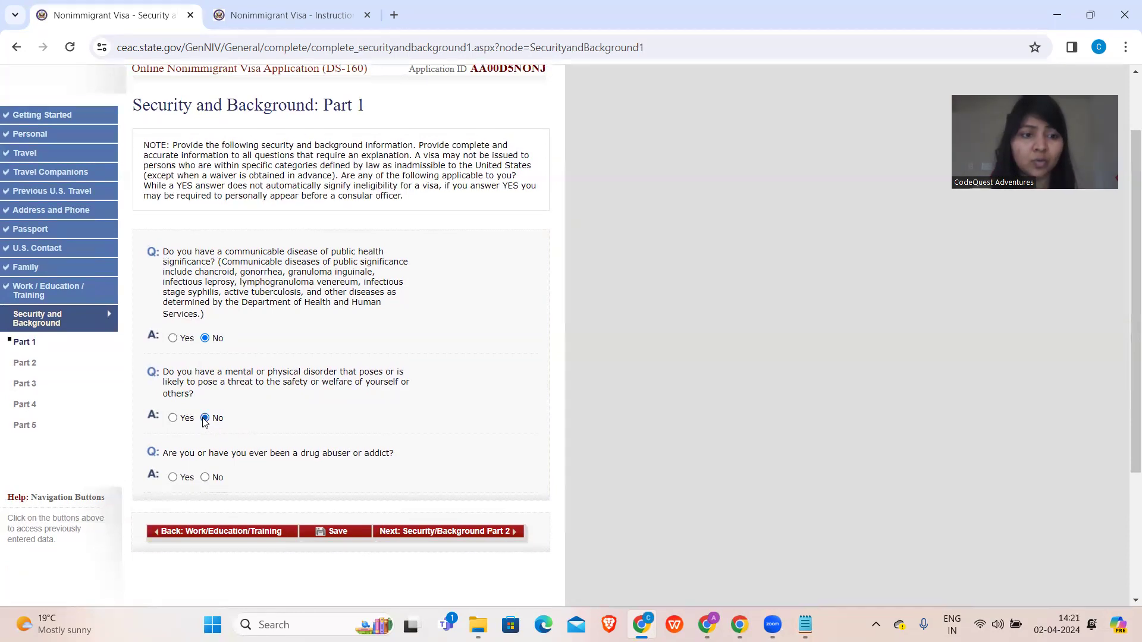
pyautogui.scroll(-1, 204, 421)
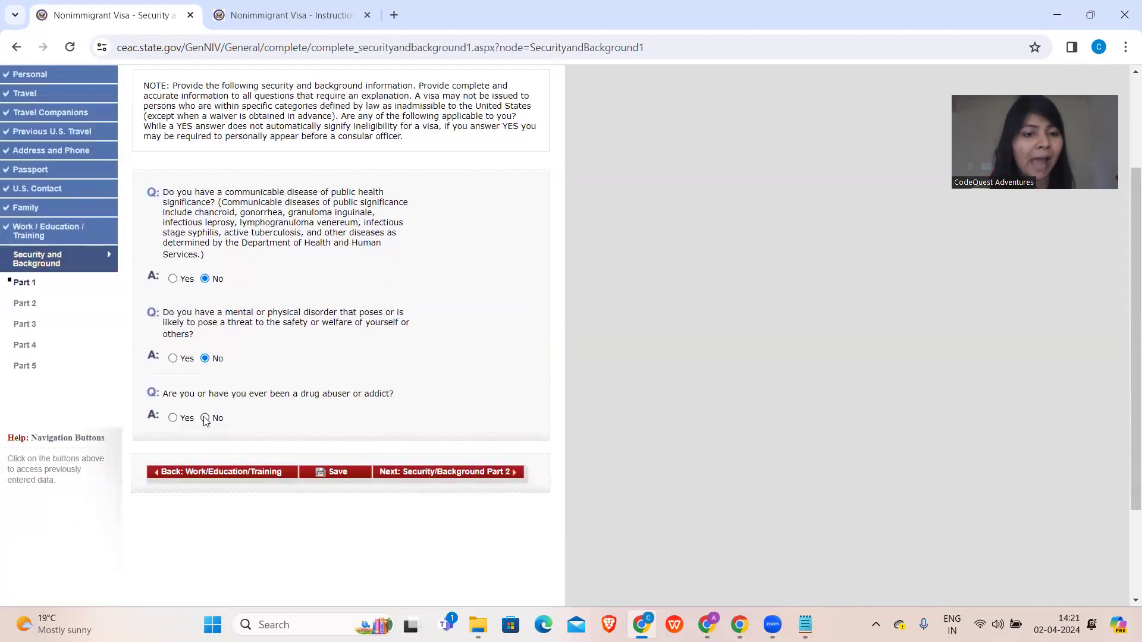
pyautogui.click(204, 418)
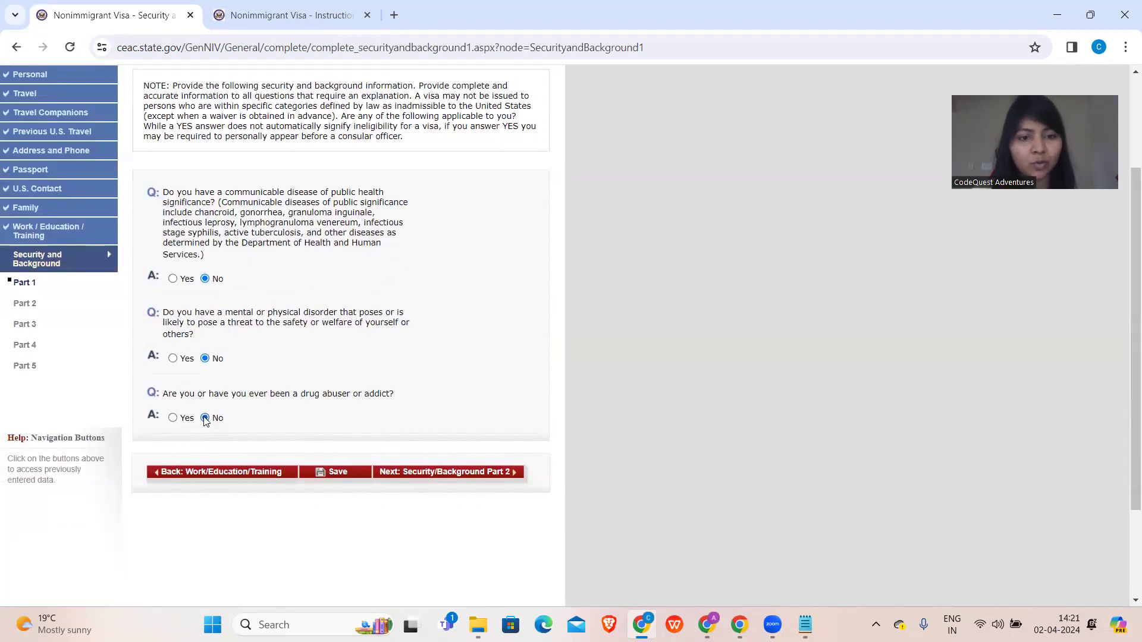
# - Open Security Part 2 and answer No to the arrest and controlled-substances questions
pyautogui.click(459, 475)
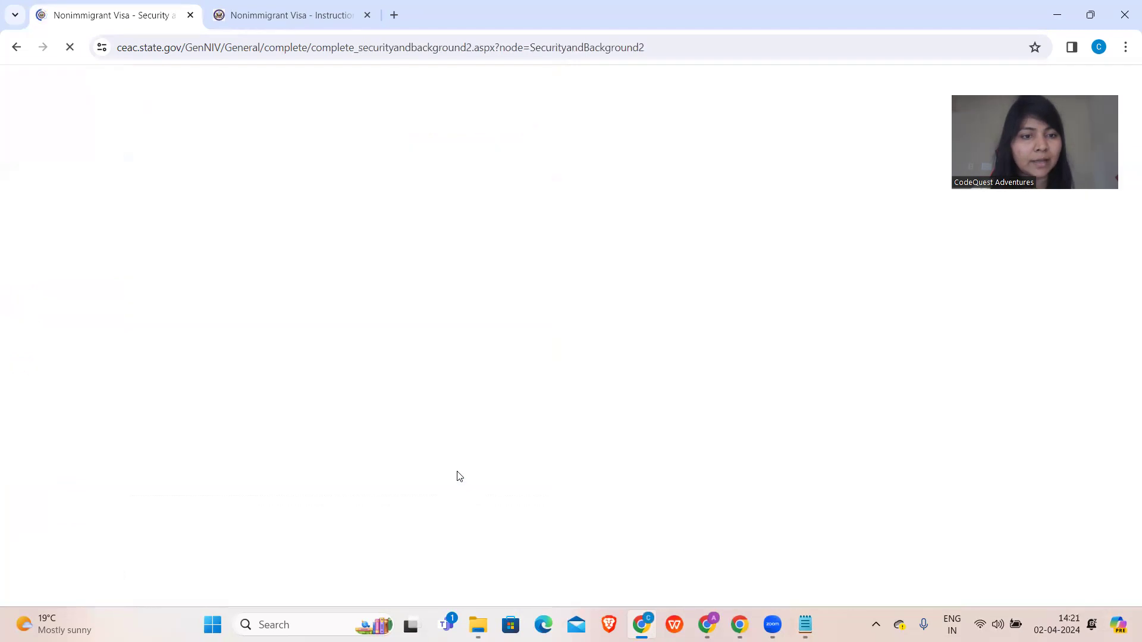
pyautogui.scroll(-1, 458, 477)
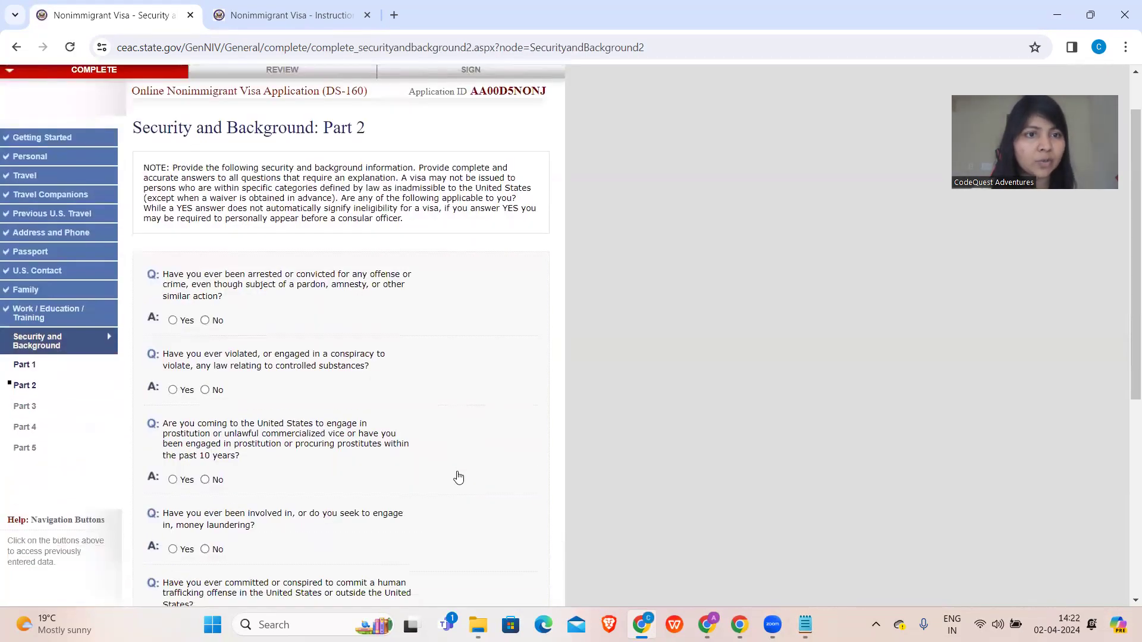
pyautogui.scroll(-1, 458, 477)
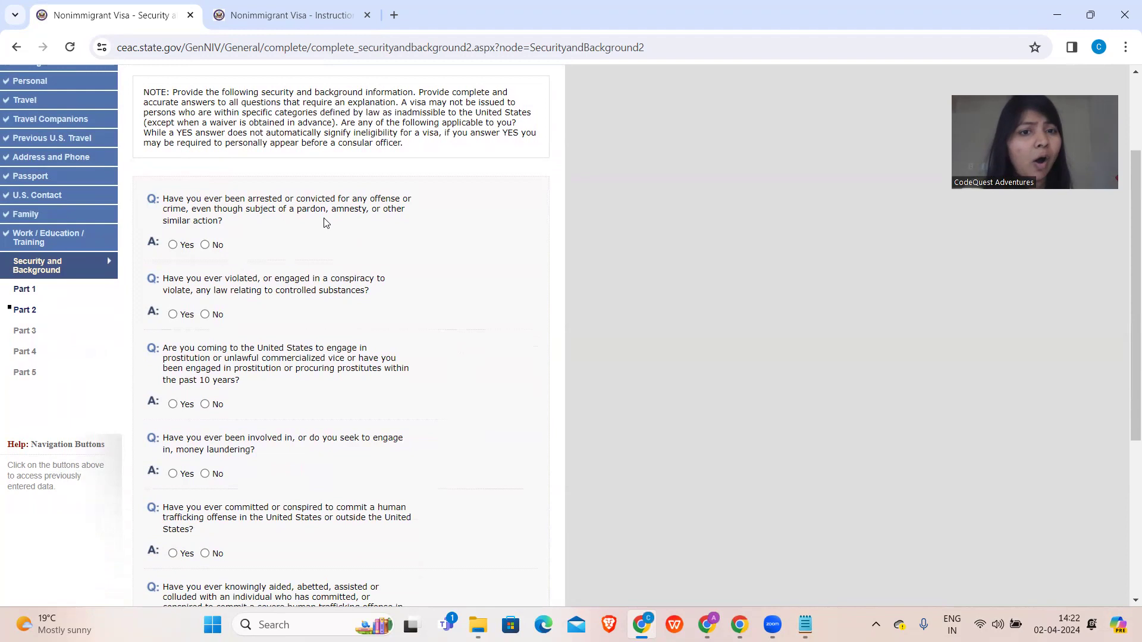
pyautogui.click(204, 245)
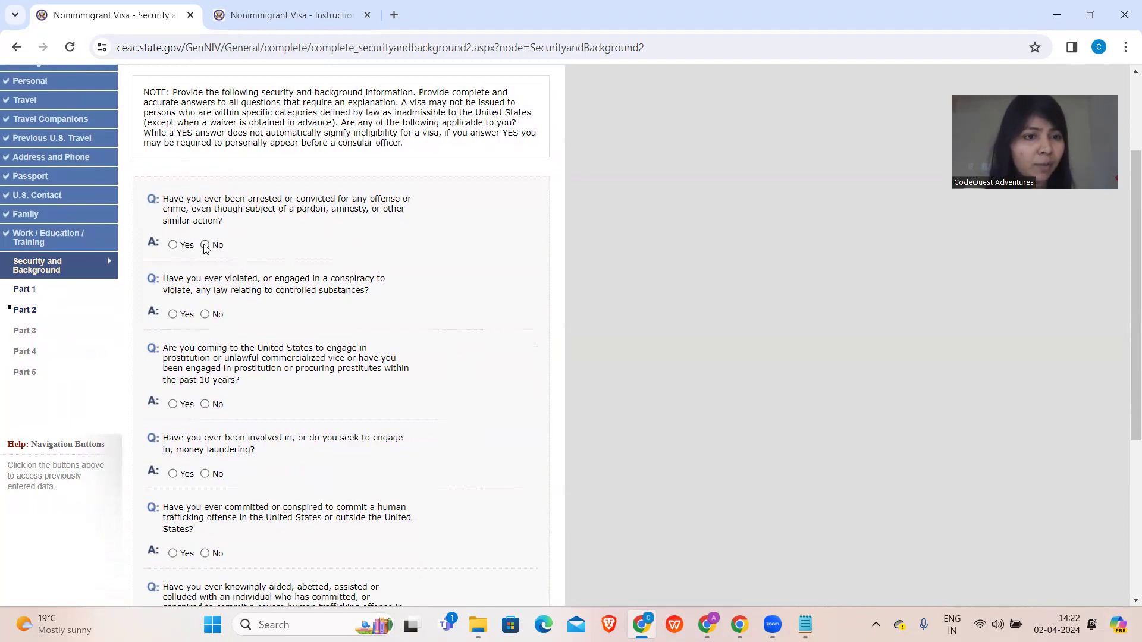
pyautogui.click(206, 314)
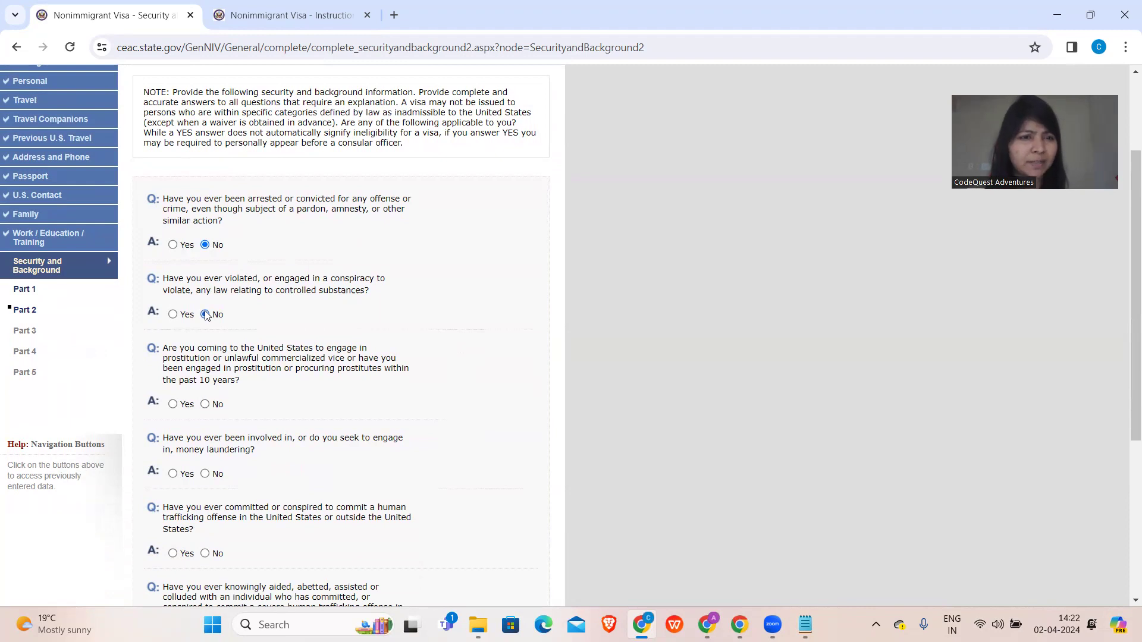
# - Answer No to money laundering and the human trafficking questions
pyautogui.scroll(-2, 205, 315)
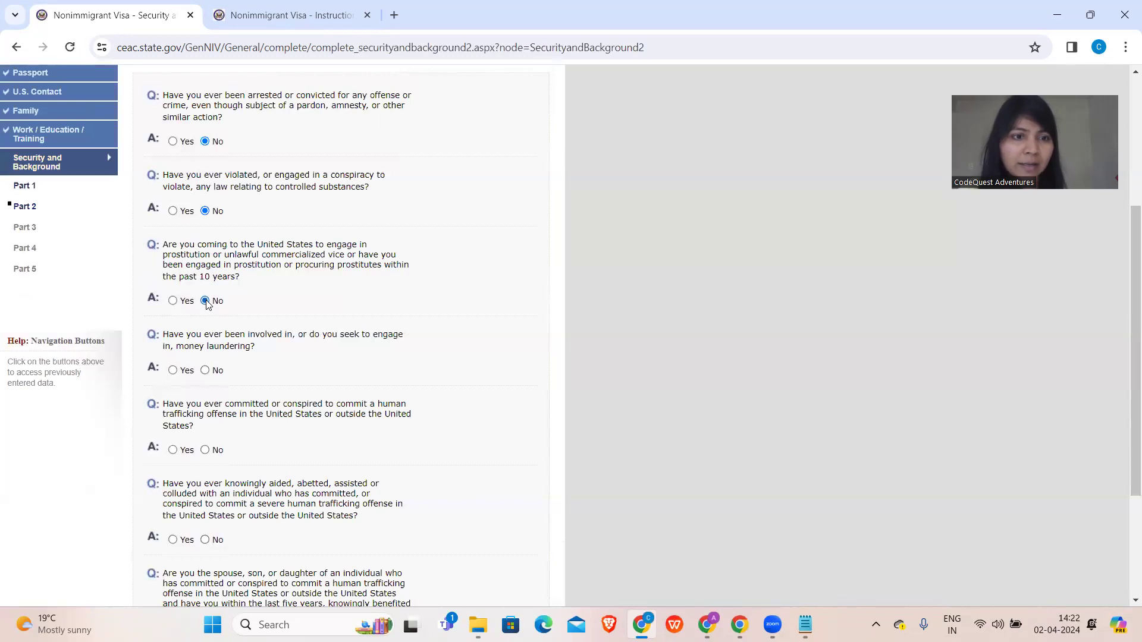
pyautogui.scroll(-2, 207, 305)
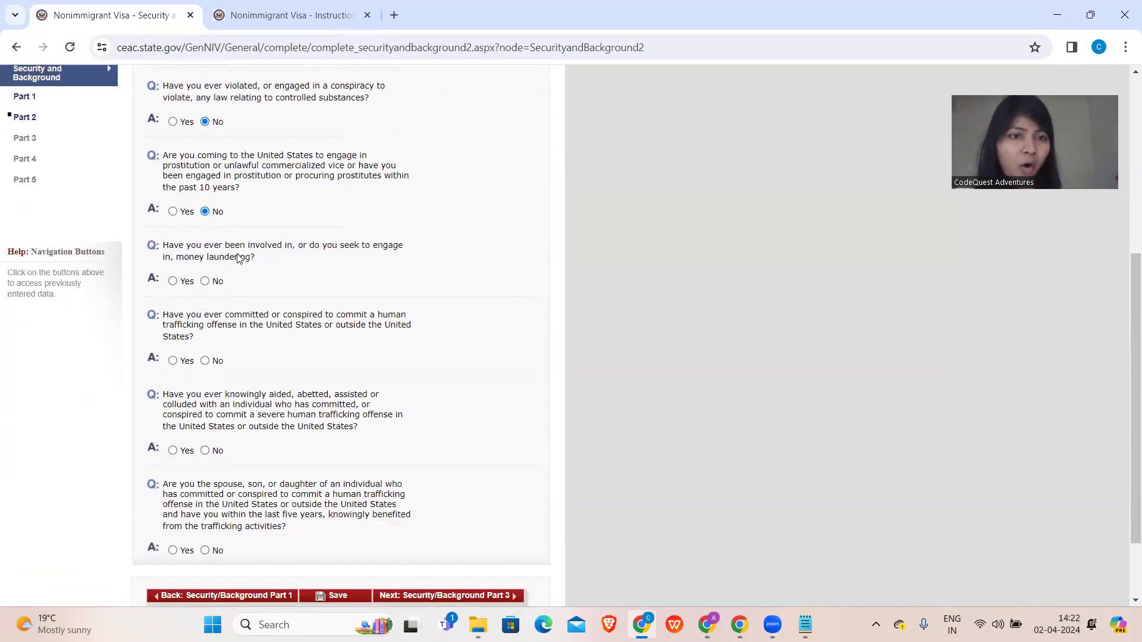
pyautogui.click(204, 284)
pyautogui.scroll(-2, 205, 284)
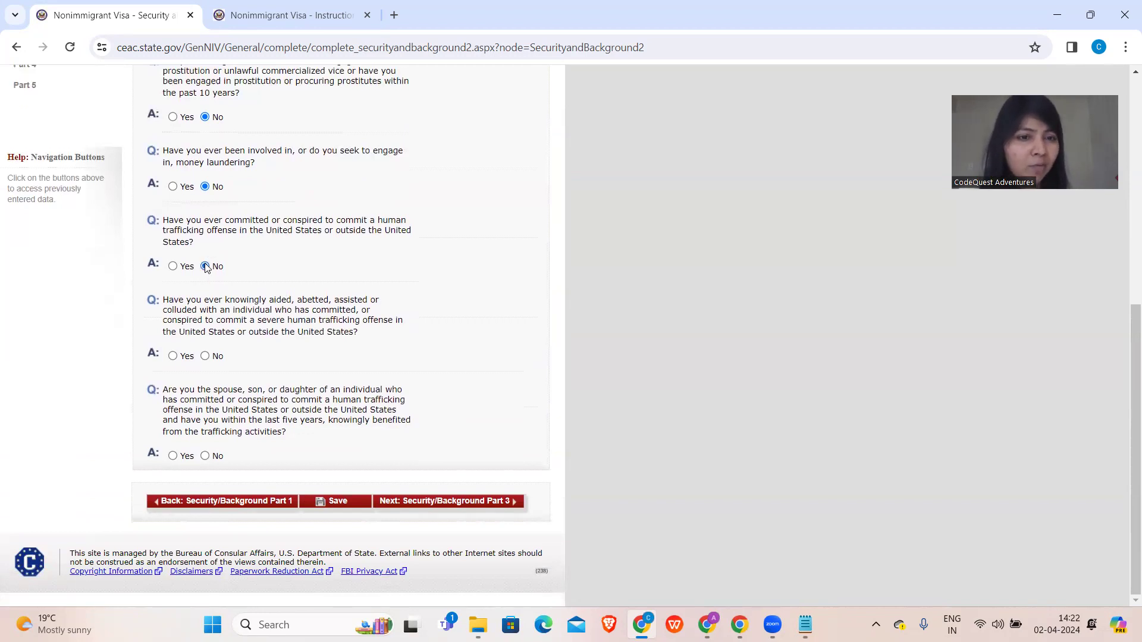
pyautogui.click(205, 357)
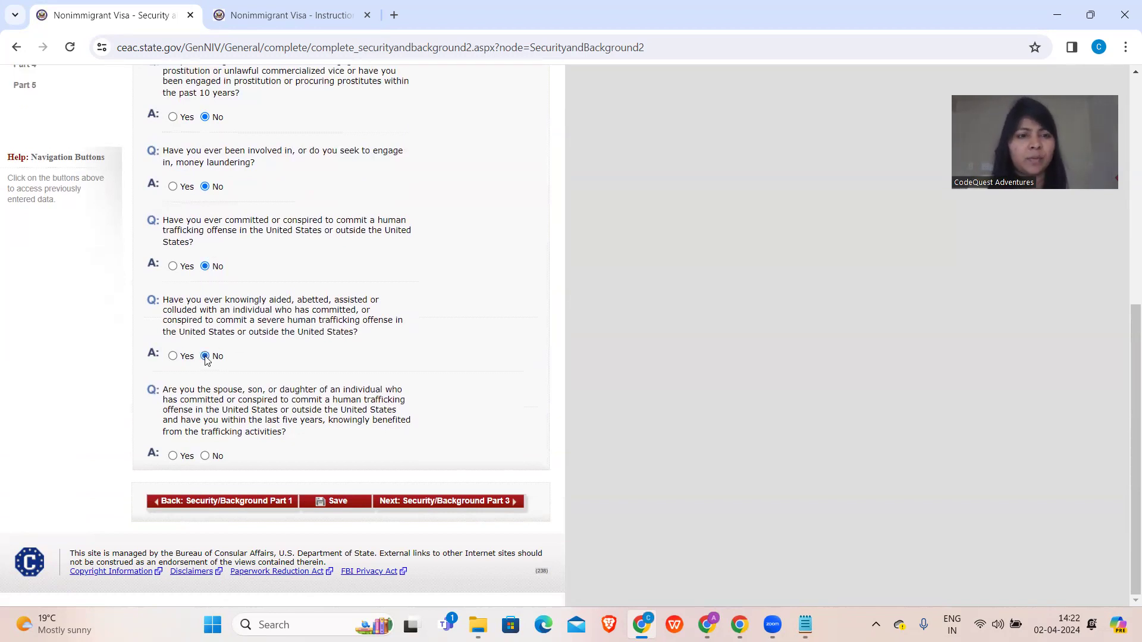
pyautogui.click(205, 456)
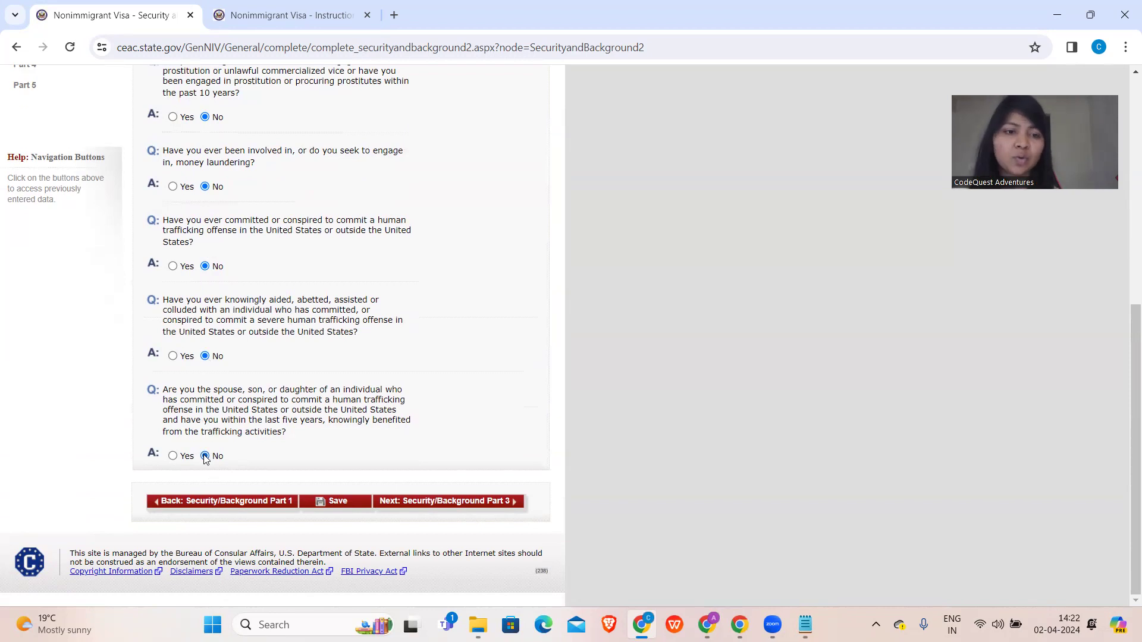
# - Open Security Part 3 and answer No to espionage and all terrorism-related questions
pyautogui.click(448, 501)
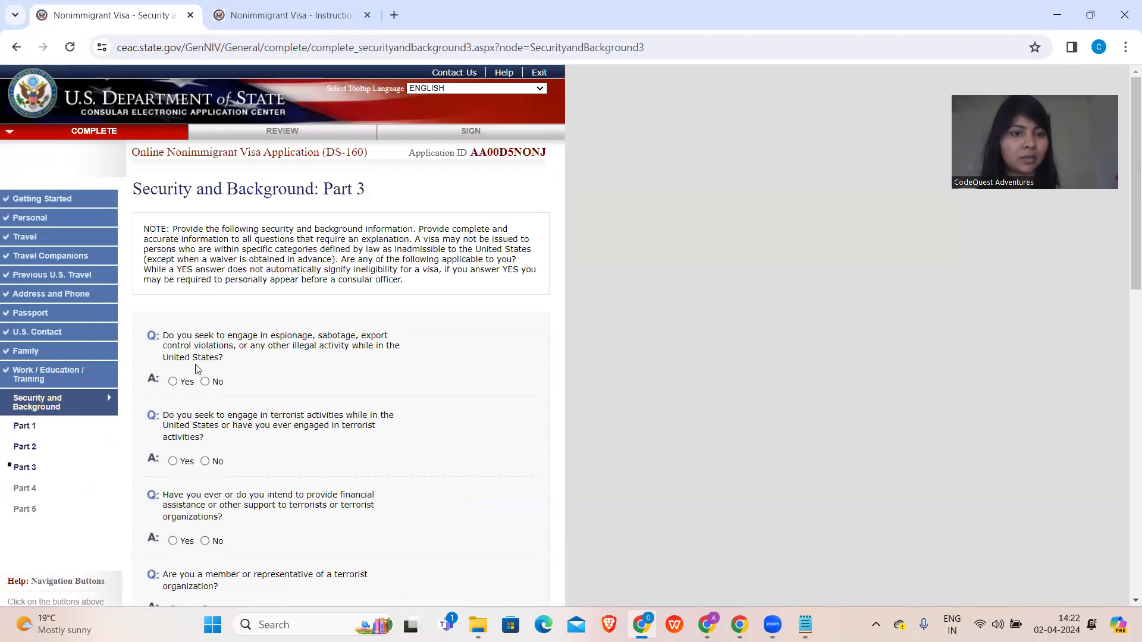
pyautogui.click(204, 382)
pyautogui.scroll(-2, 206, 385)
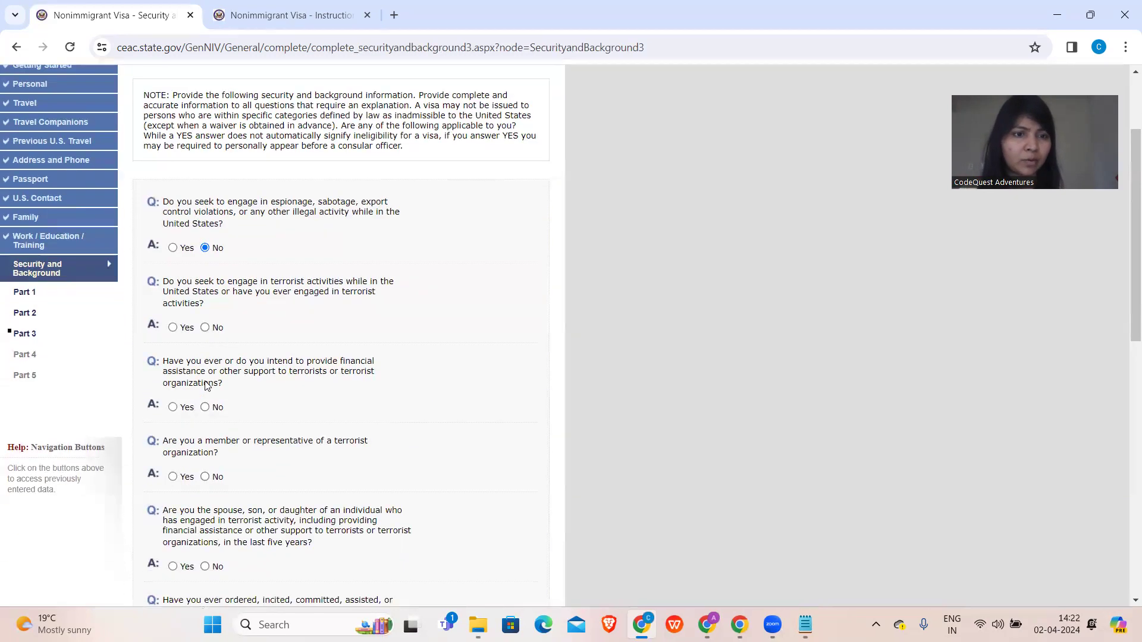
pyautogui.click(205, 328)
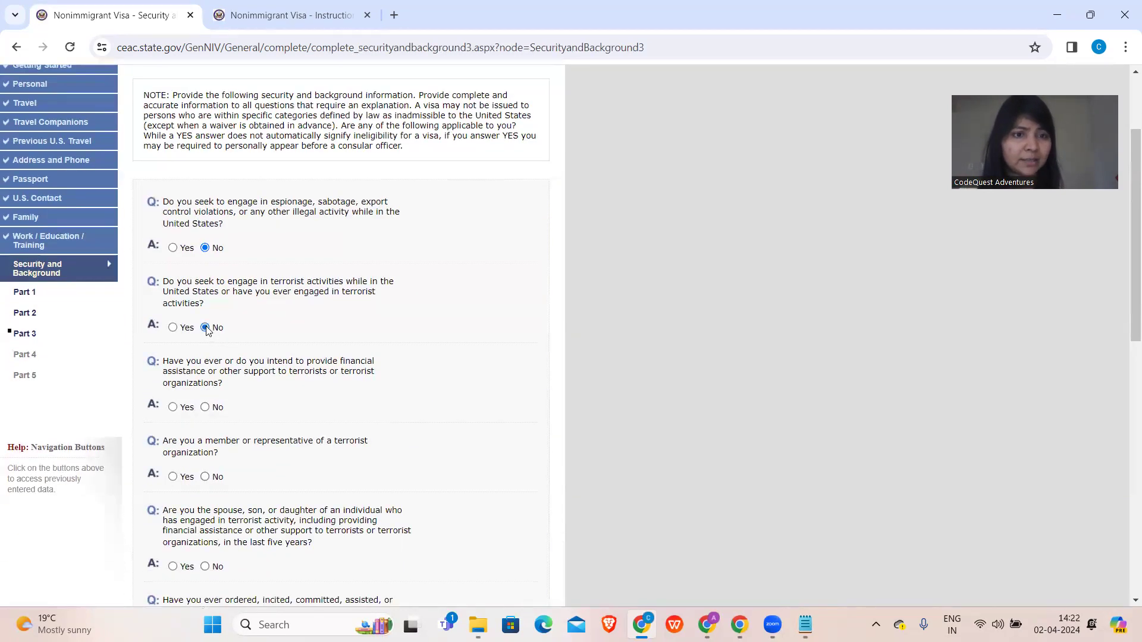
pyautogui.click(206, 407)
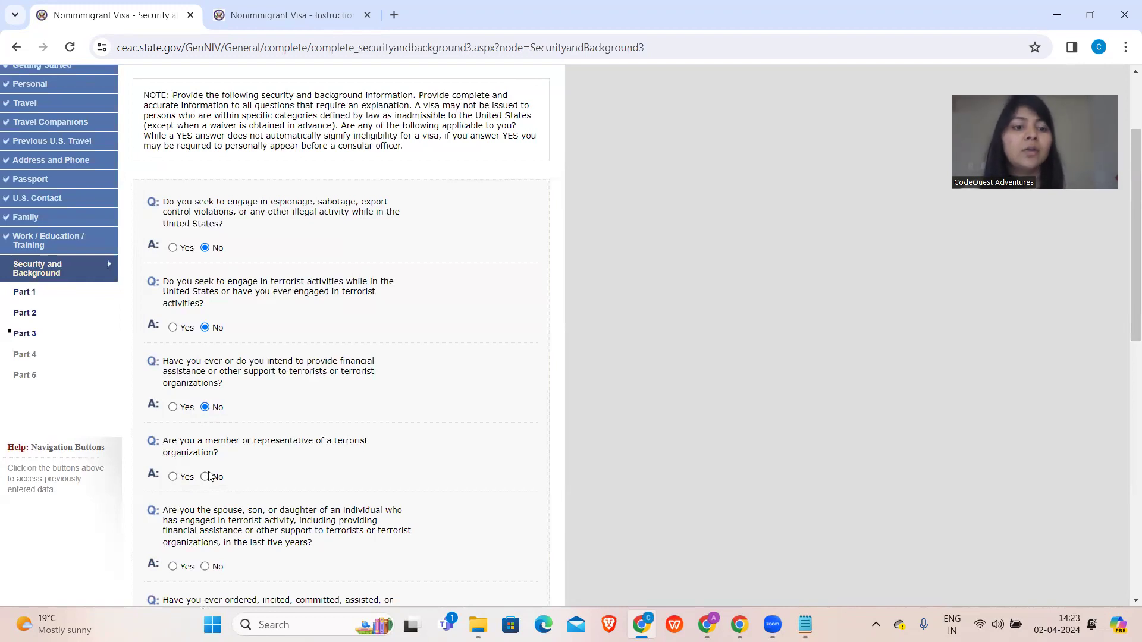
pyautogui.click(205, 476)
pyautogui.scroll(-4, 209, 479)
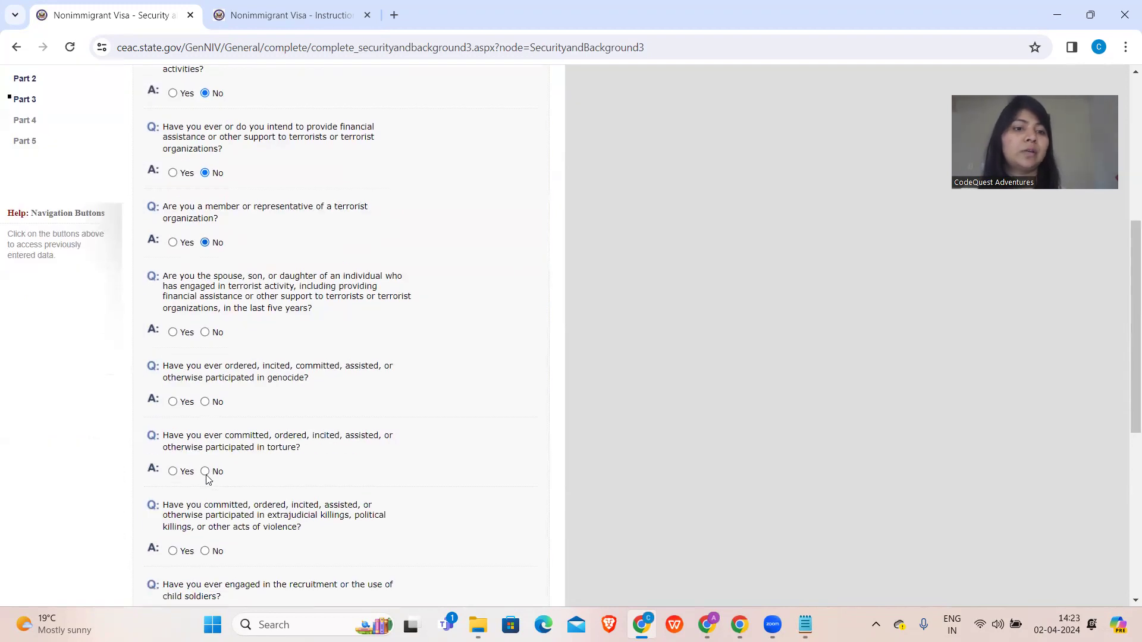
pyautogui.click(205, 333)
# - Answer No to genocide, torture, extrajudicial killings, religious freedom and child soldiers questions
pyautogui.scroll(-2, 205, 336)
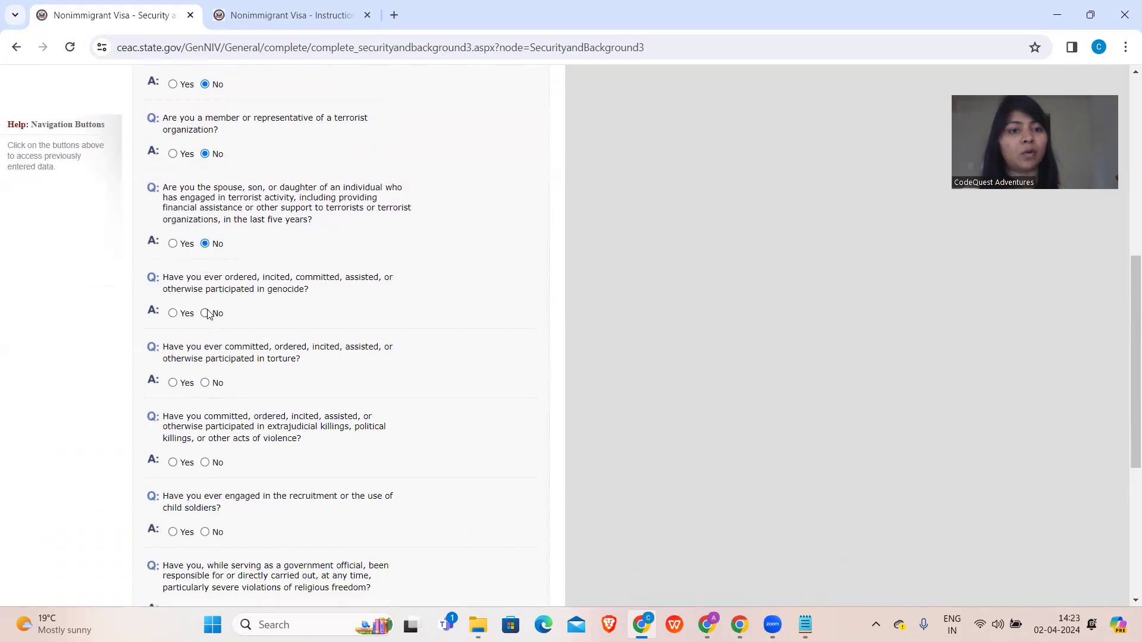
pyautogui.click(206, 313)
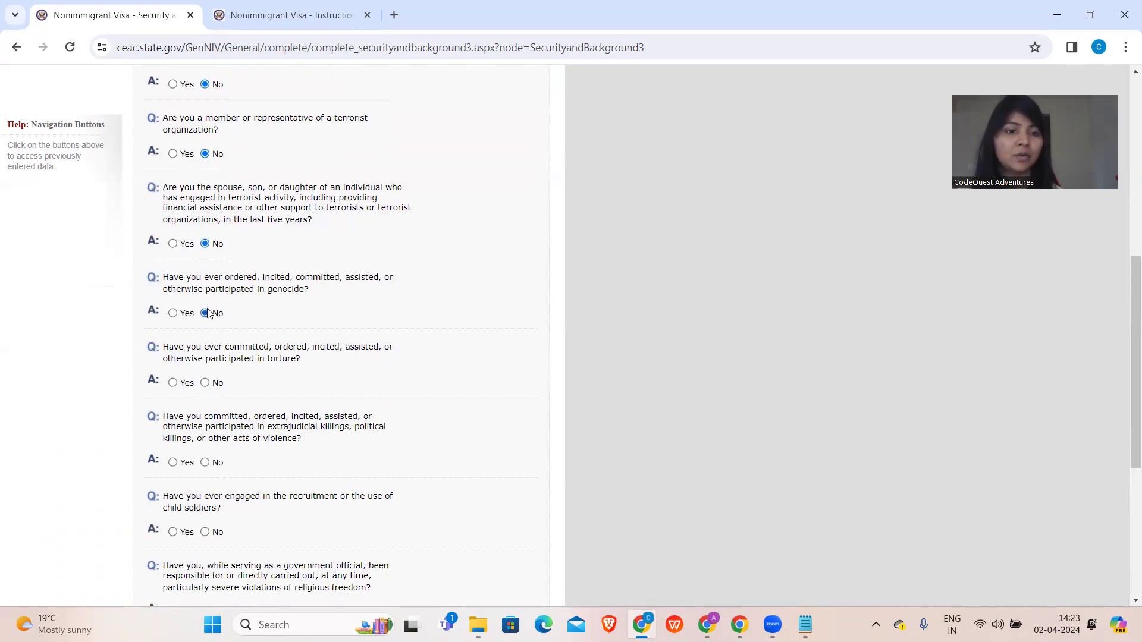
pyautogui.click(206, 383)
pyautogui.scroll(-1, 206, 387)
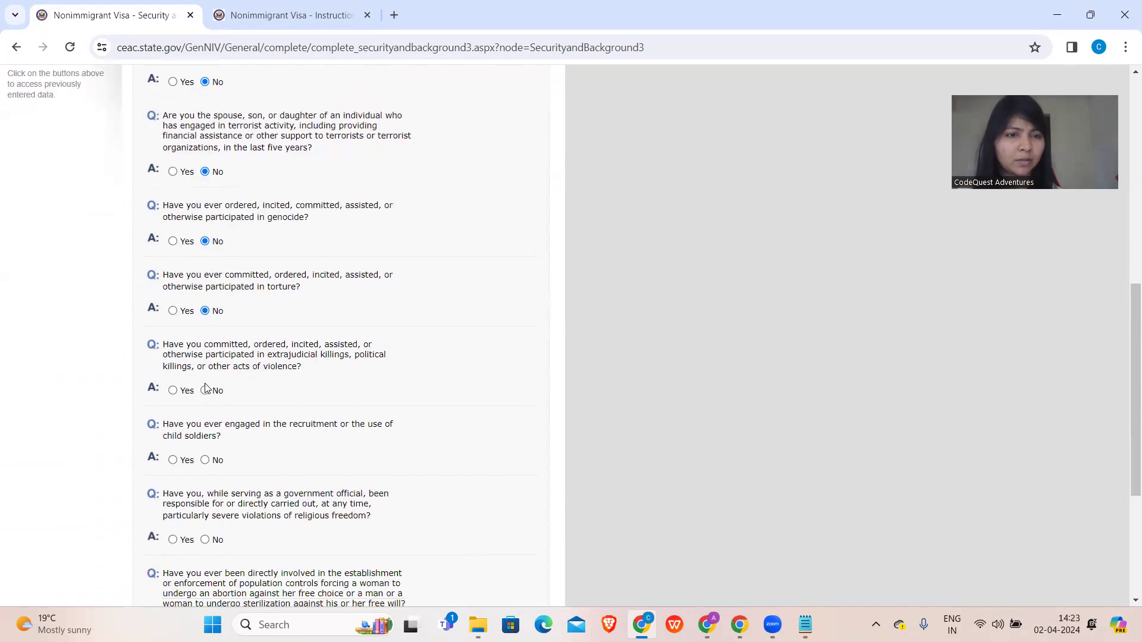
pyautogui.click(205, 390)
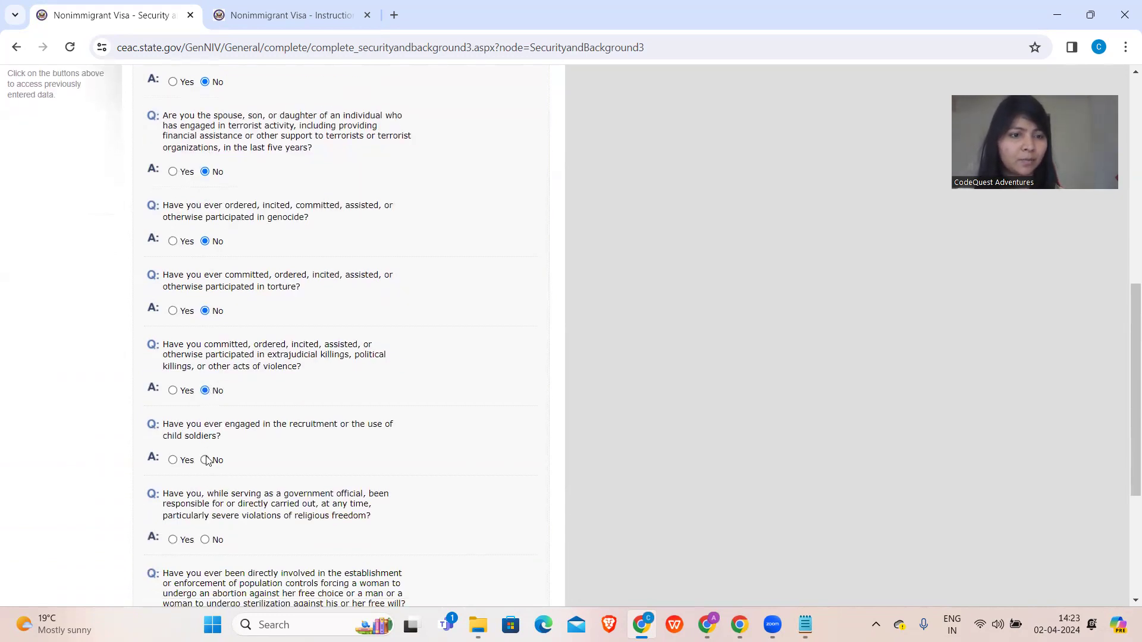
pyautogui.scroll(-4, 207, 461)
pyautogui.click(205, 319)
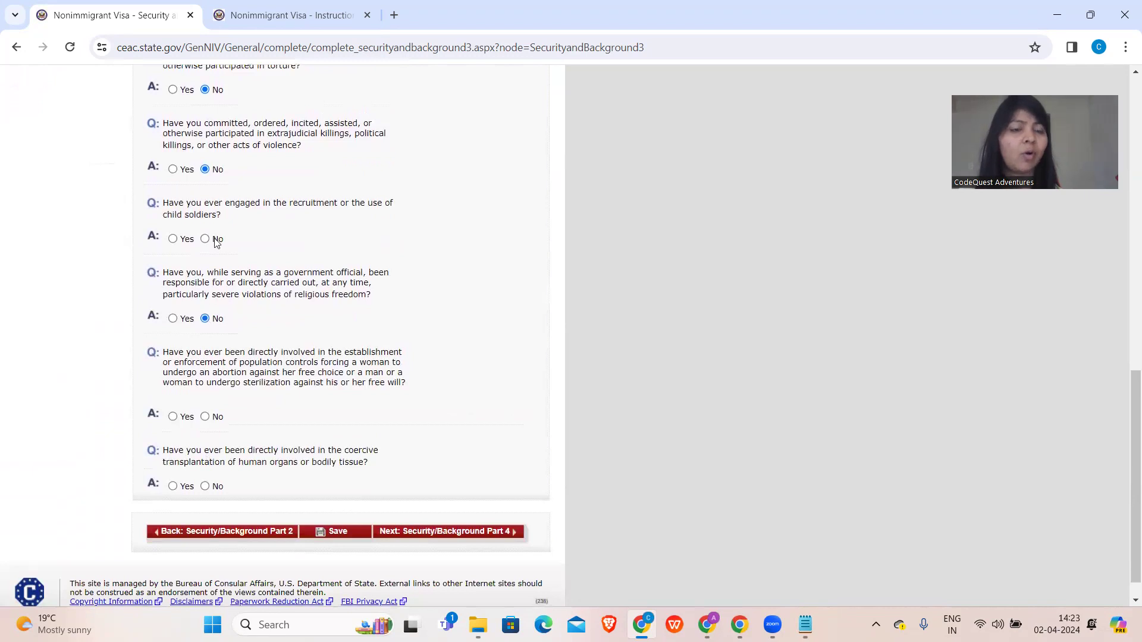
pyautogui.click(205, 239)
# - Answer No to population controls and organ transplantation, then No to visa fraud and deportation in Part 4
pyautogui.click(206, 417)
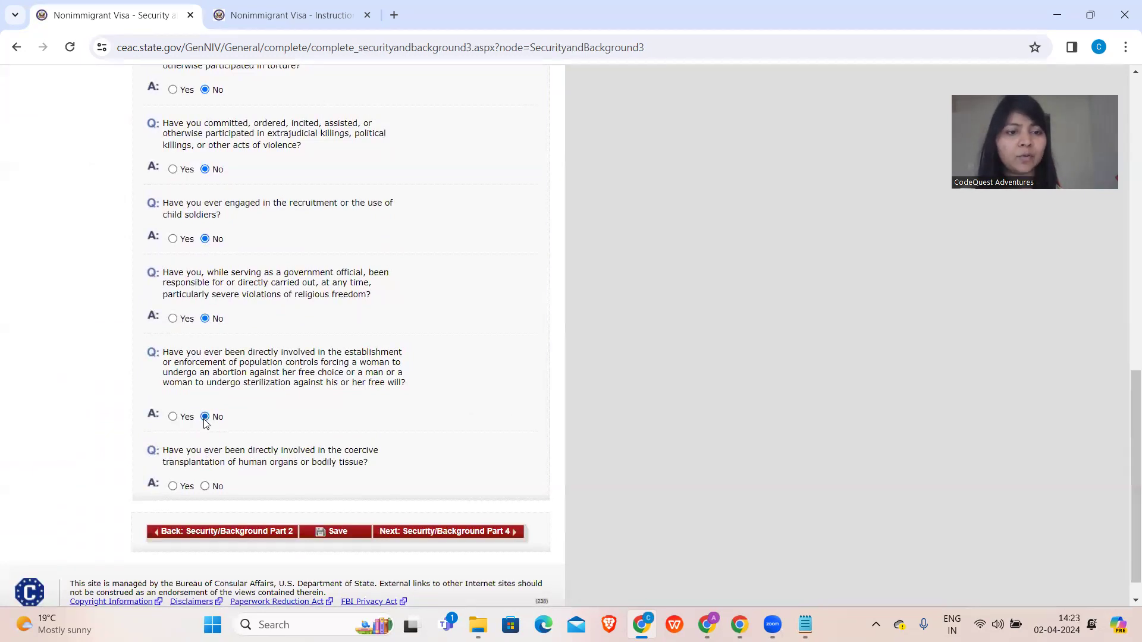
pyautogui.click(206, 486)
pyautogui.click(437, 533)
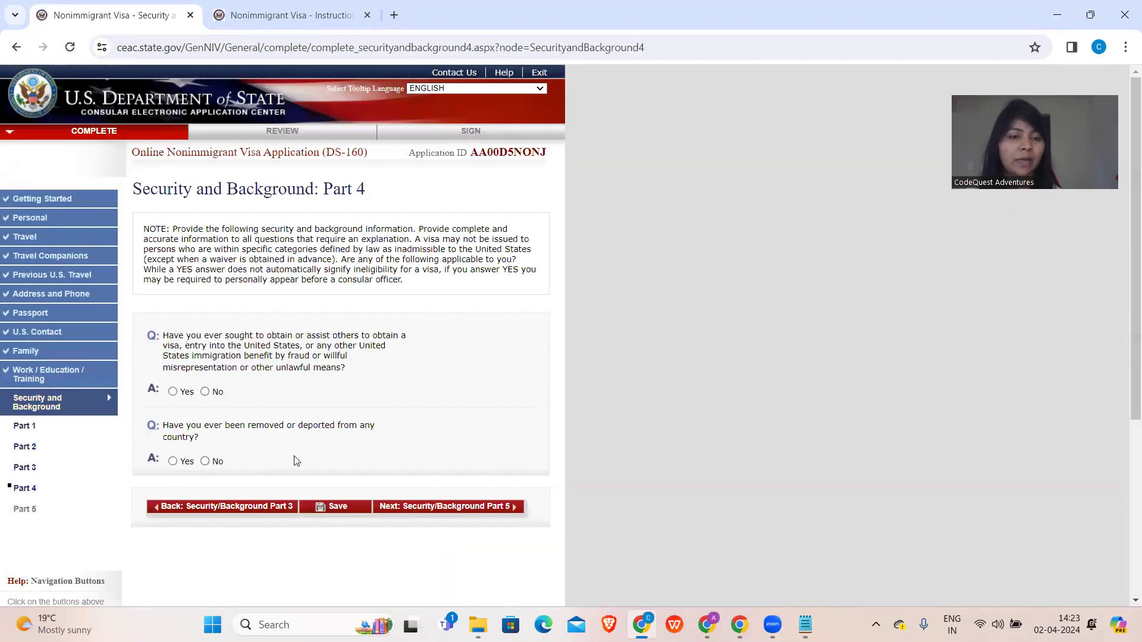
pyautogui.click(205, 392)
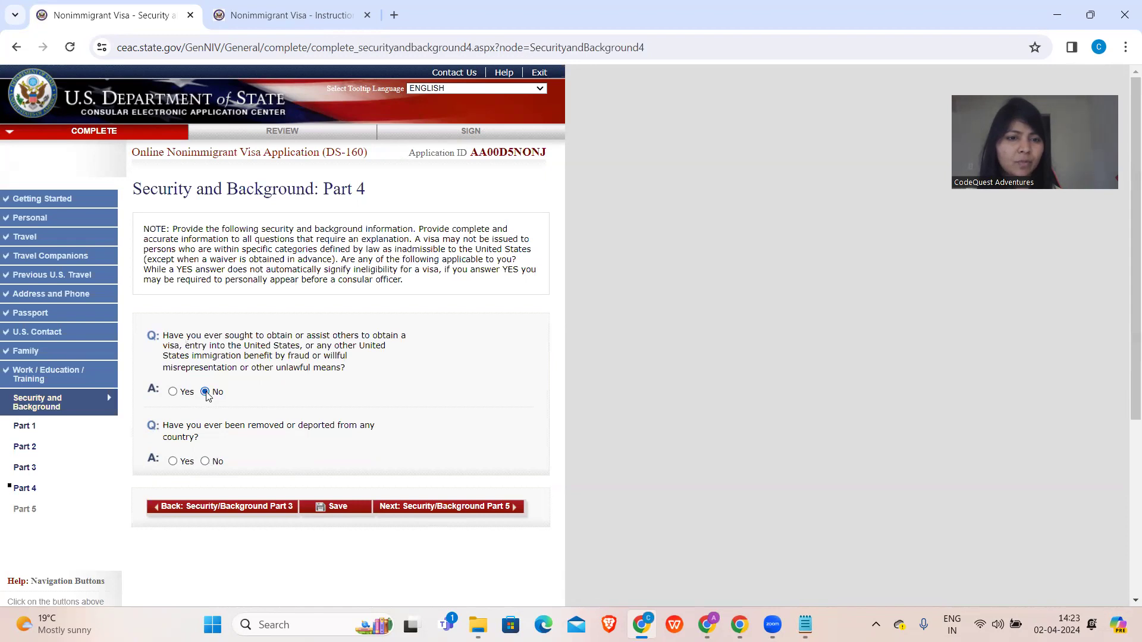
pyautogui.click(205, 461)
pyautogui.click(417, 511)
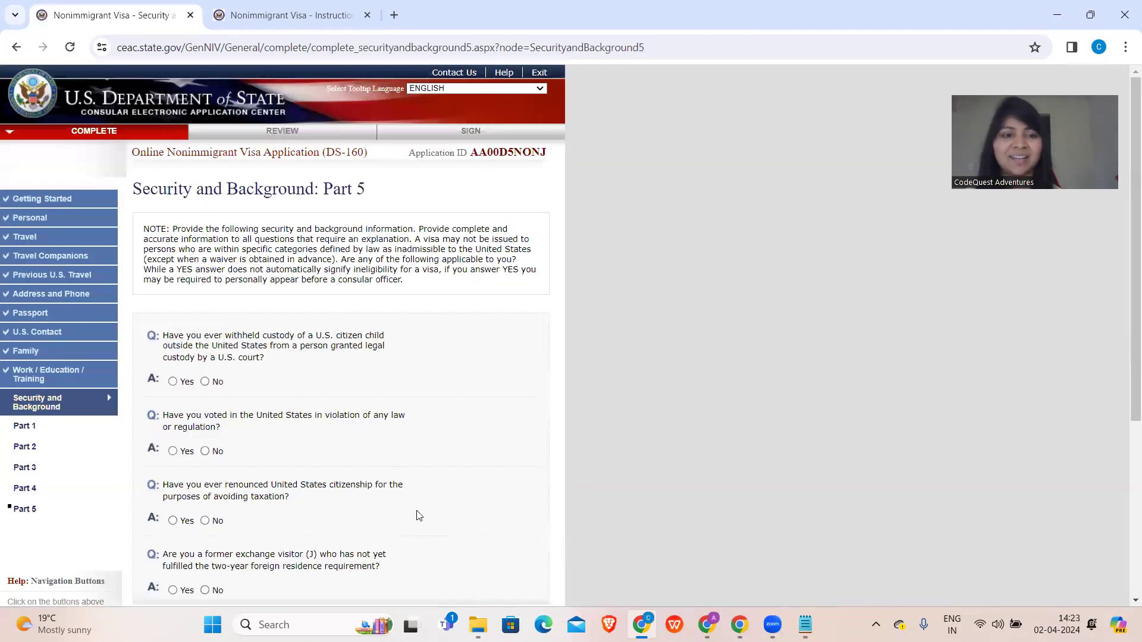
# - In Part 5, answer No to child custody, unlawful voting, tax renunciation and exchange visitor, then go to Review
pyautogui.click(205, 381)
pyautogui.scroll(-2, 202, 372)
pyautogui.click(205, 357)
pyautogui.click(206, 426)
pyautogui.click(205, 496)
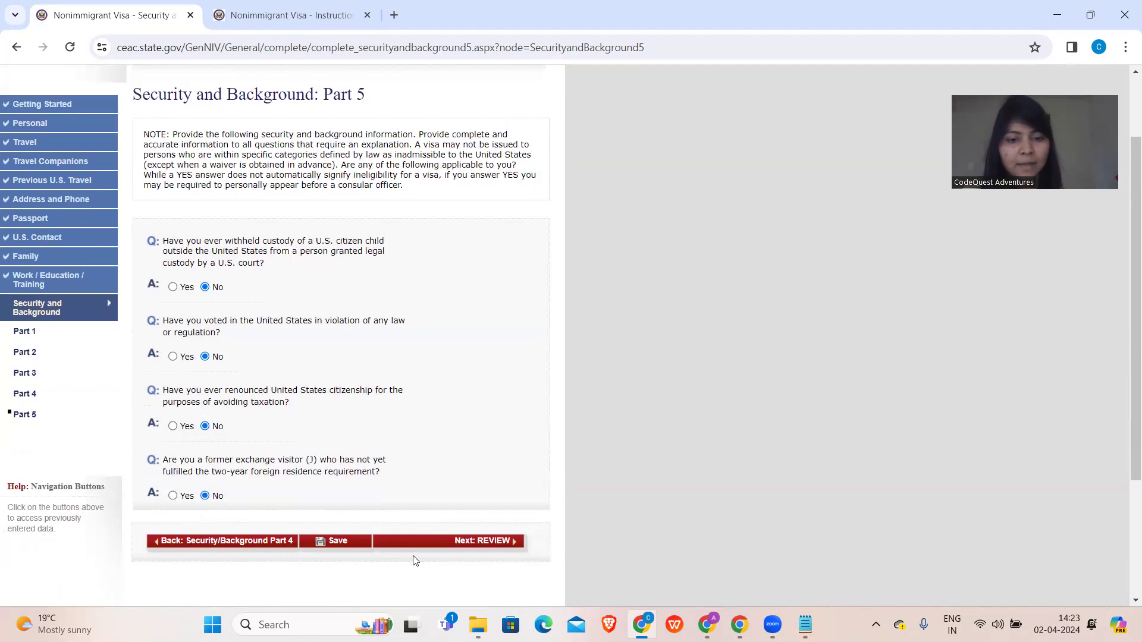
pyautogui.click(443, 543)
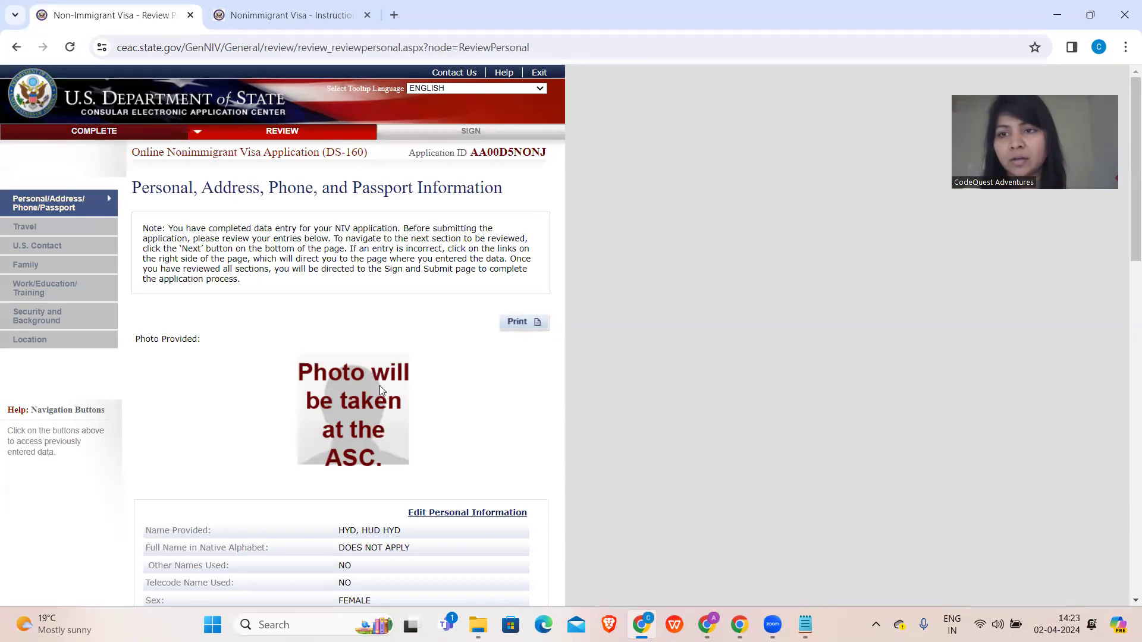
# - Scroll through the personal, address, phone and passport review, then open the Travel Information review
pyautogui.scroll(-3, 380, 387)
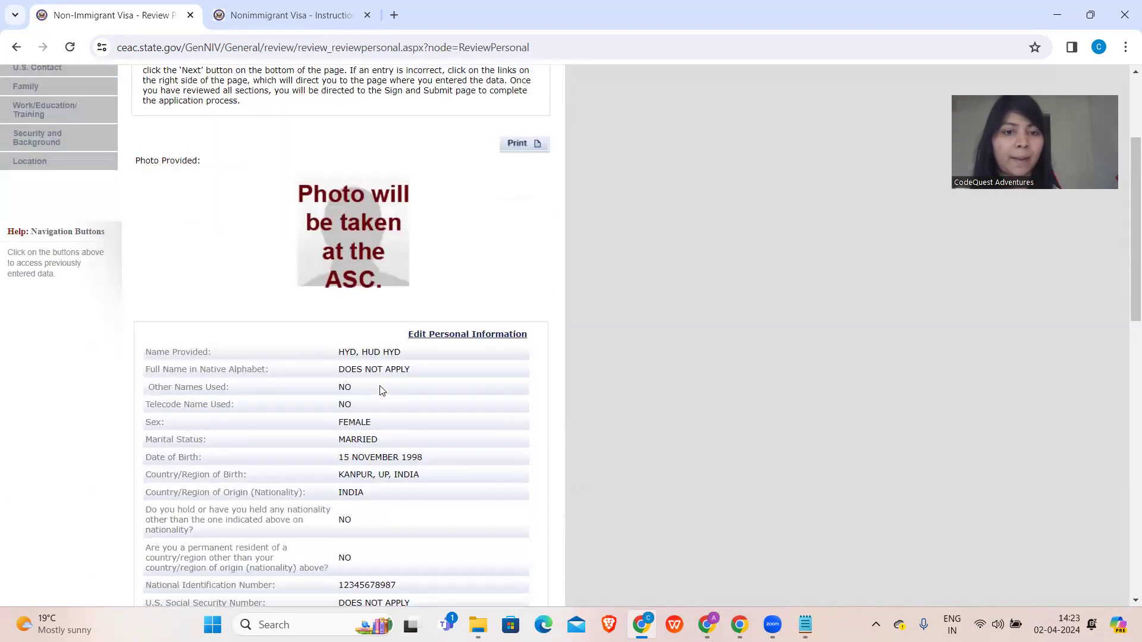
pyautogui.scroll(-1, 381, 390)
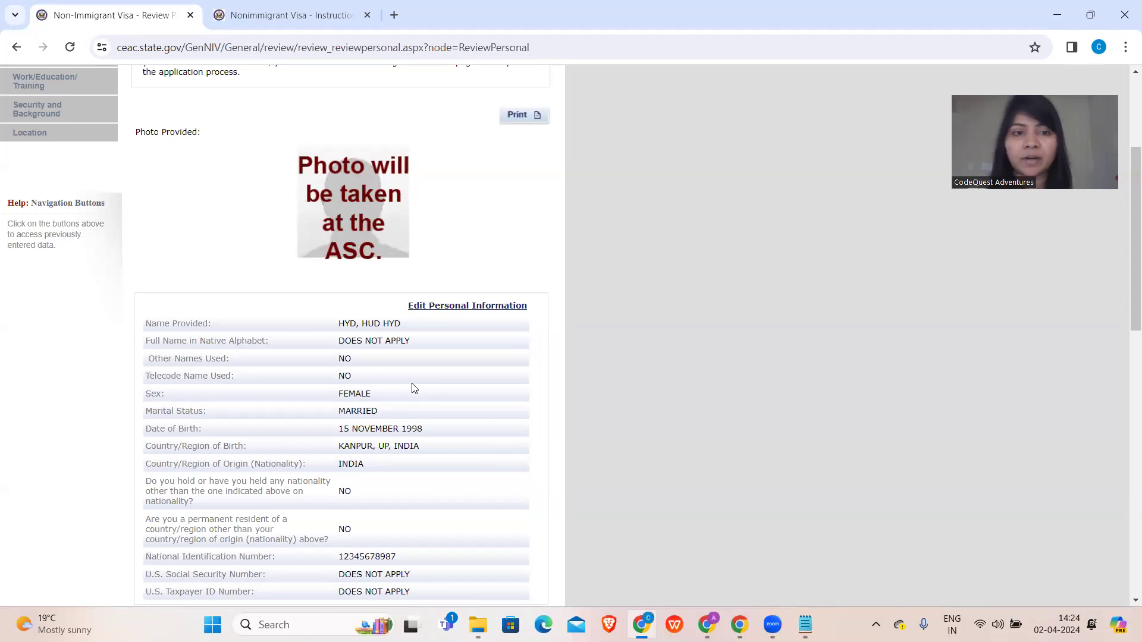
pyautogui.scroll(-3, 415, 388)
pyautogui.rightClick(414, 388)
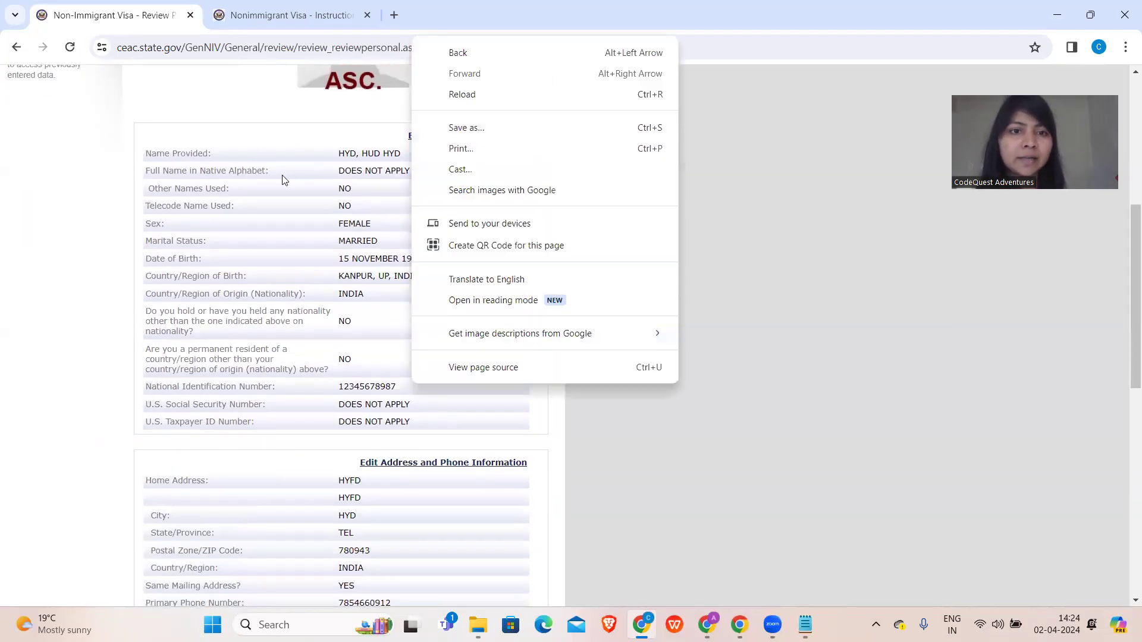
pyautogui.click(282, 175)
pyautogui.scroll(-12, 259, 472)
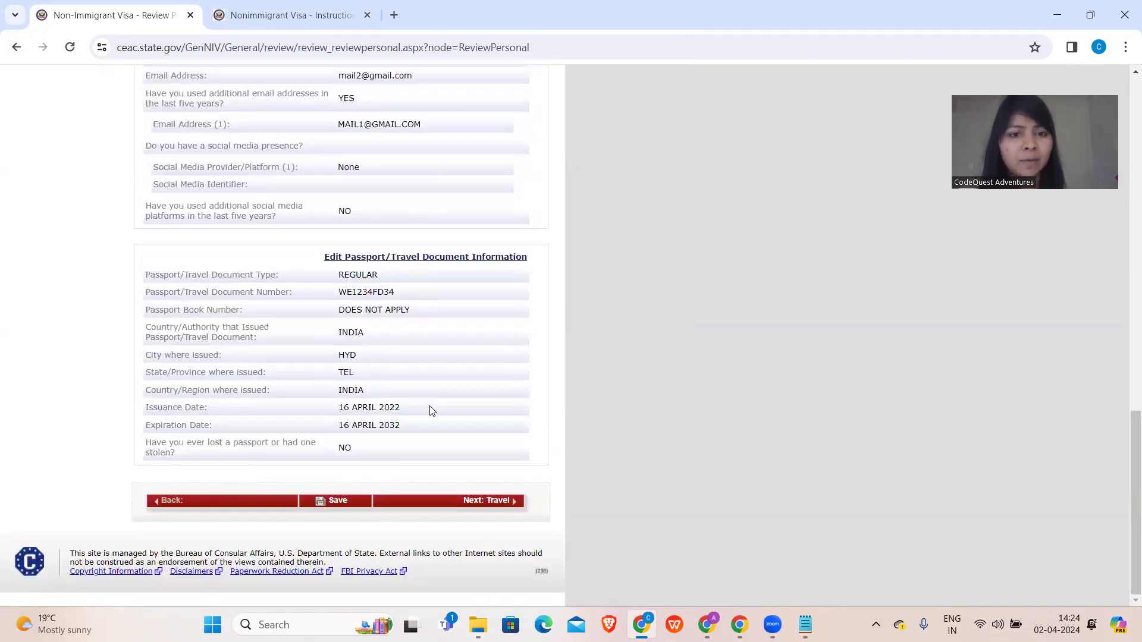
pyautogui.click(466, 502)
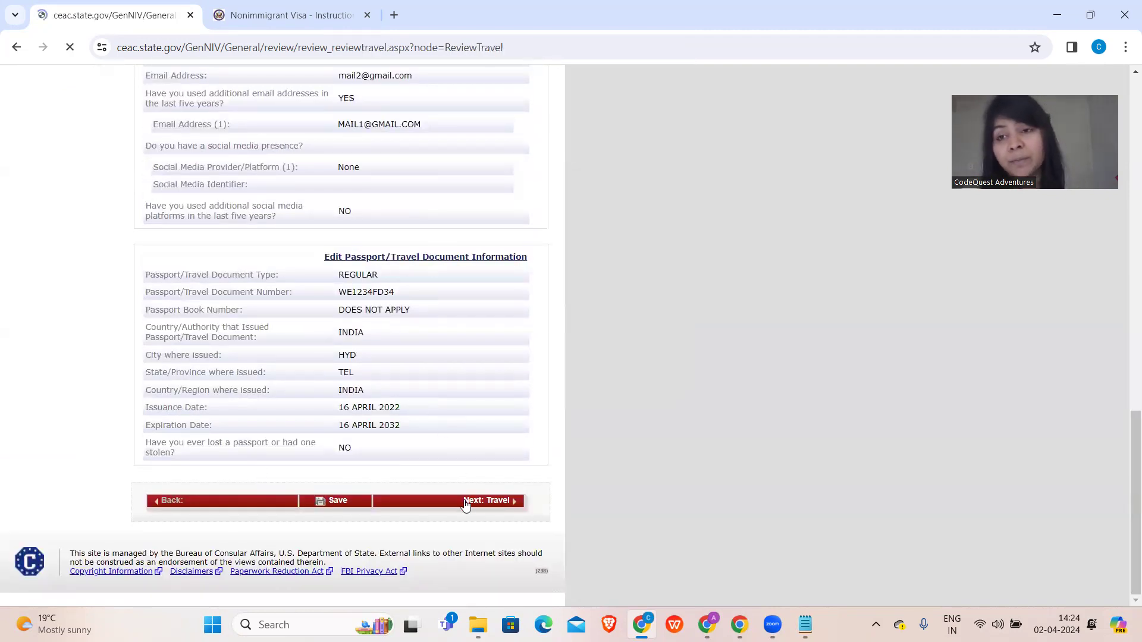
# - Review the Travel and U.S. Contact answers, moving on to the Family Information review
pyautogui.scroll(-2, 466, 505)
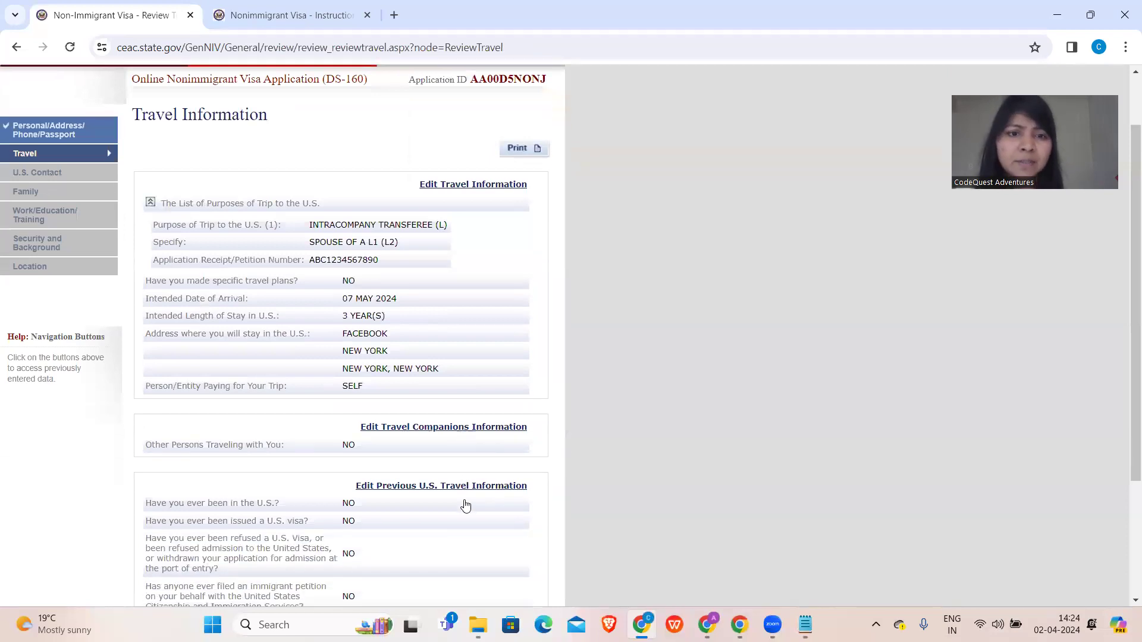
pyautogui.scroll(-2, 446, 443)
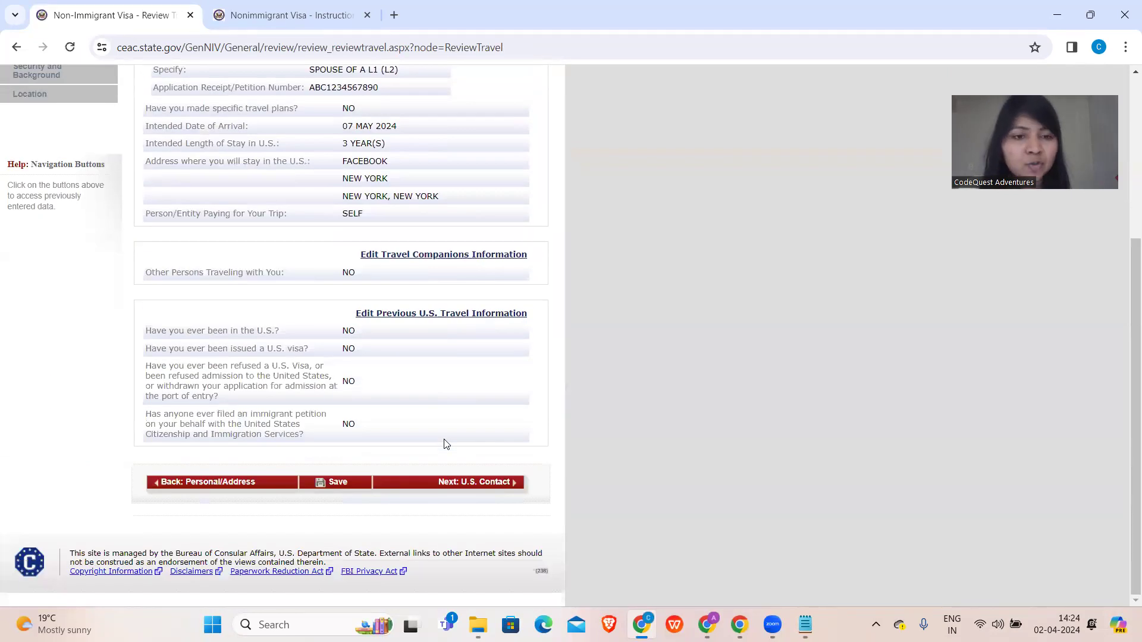
pyautogui.click(454, 486)
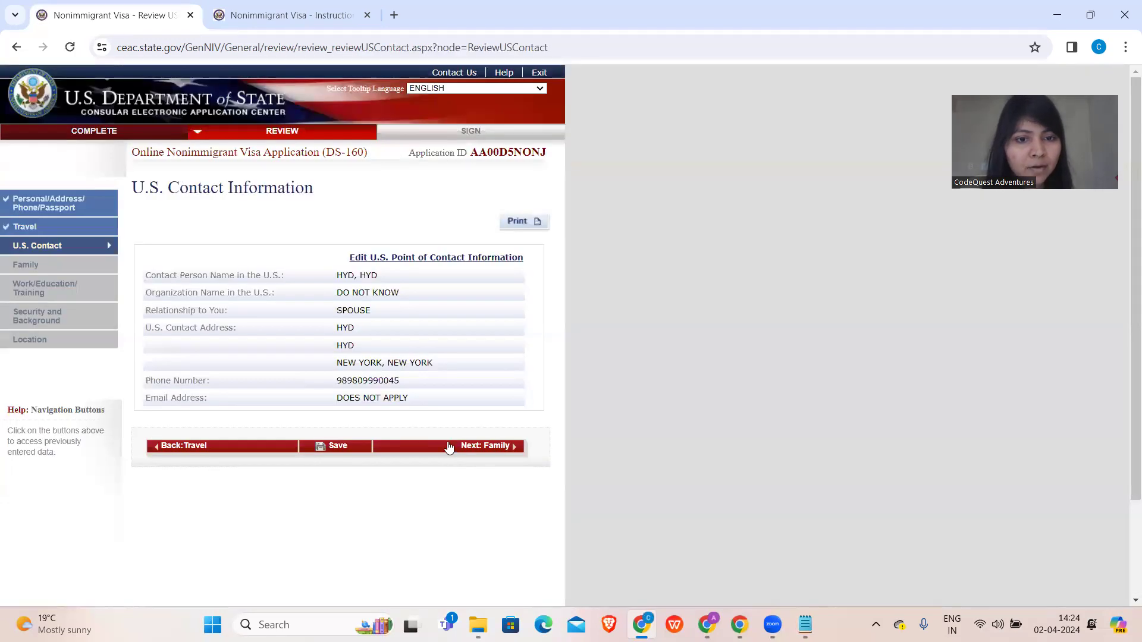
pyautogui.click(388, 449)
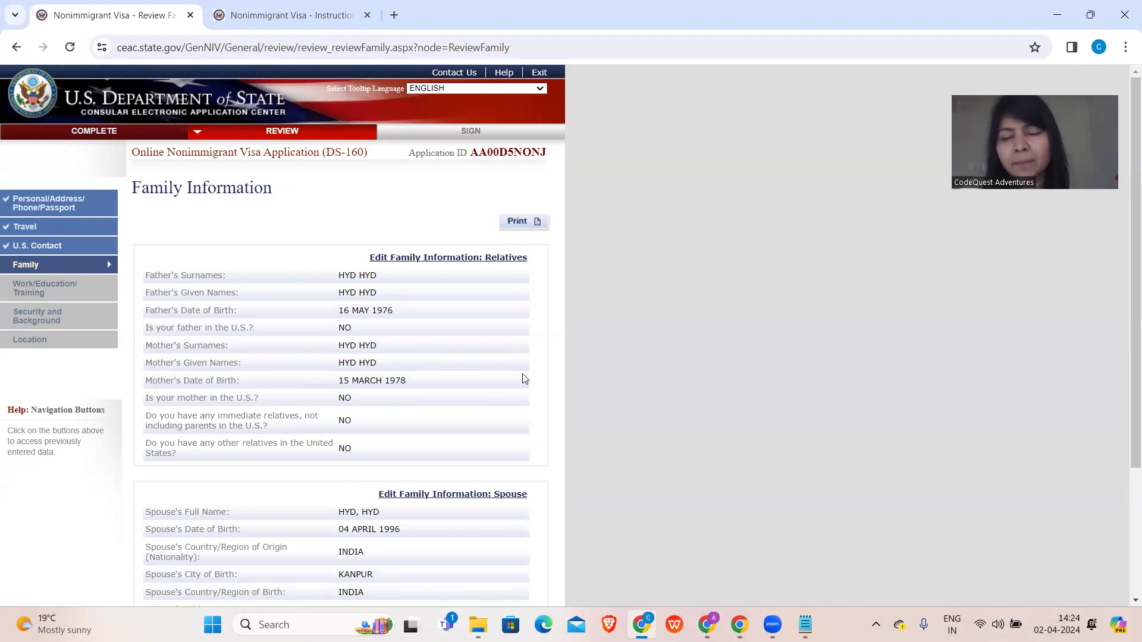
# - Review the Family, Work/Education/Training and Security and Background answers, reaching the Location review
pyautogui.scroll(-3, 479, 357)
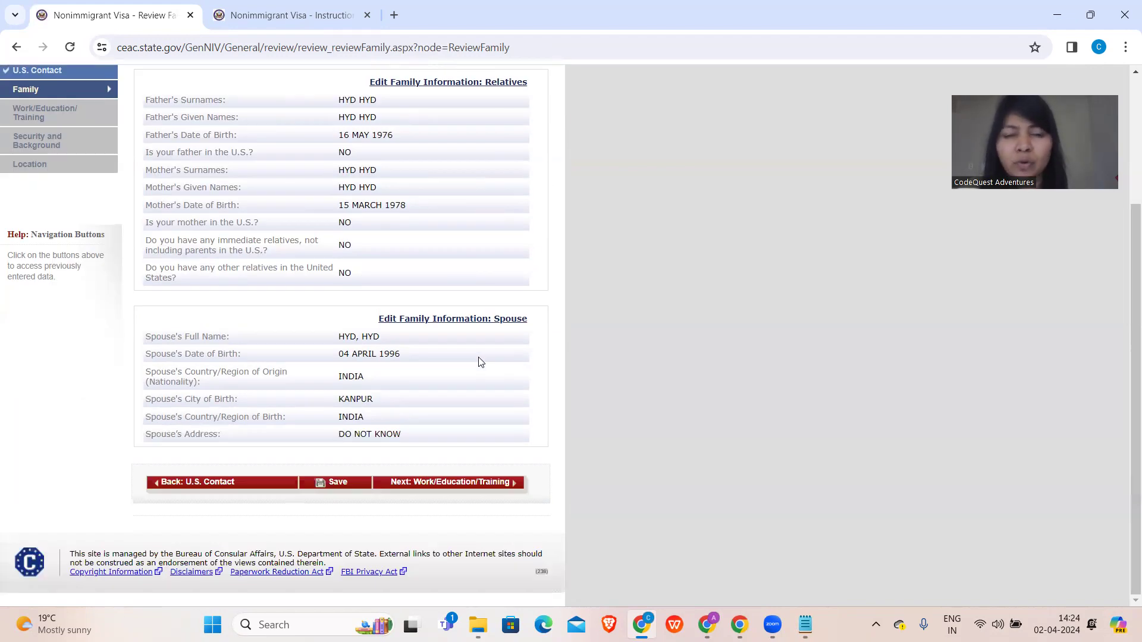
pyautogui.click(447, 481)
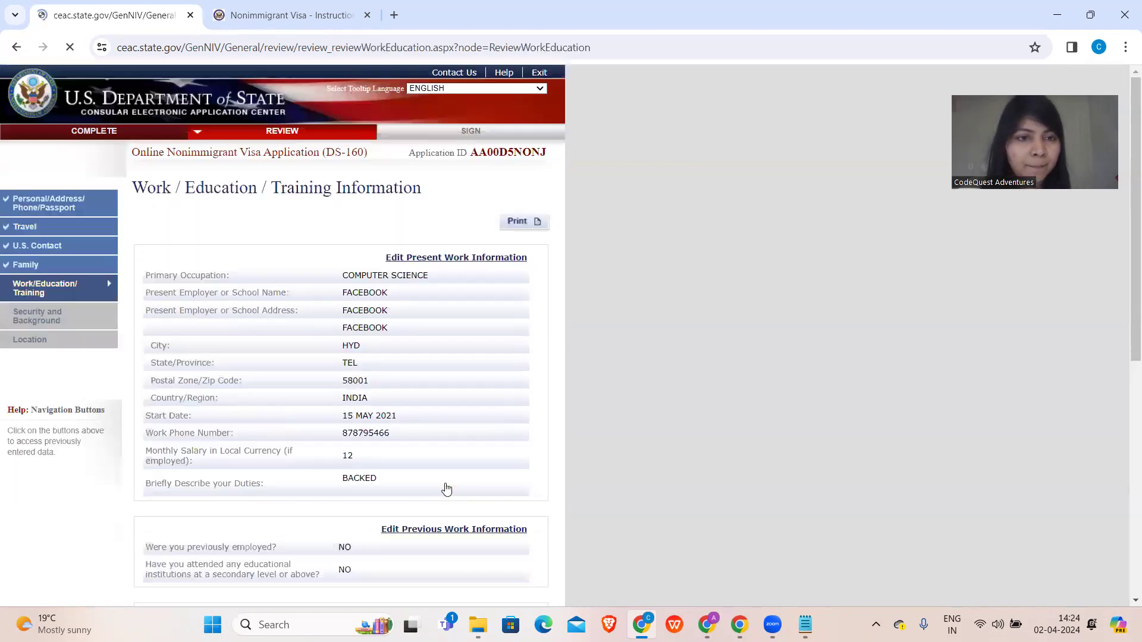
pyautogui.scroll(-8, 446, 489)
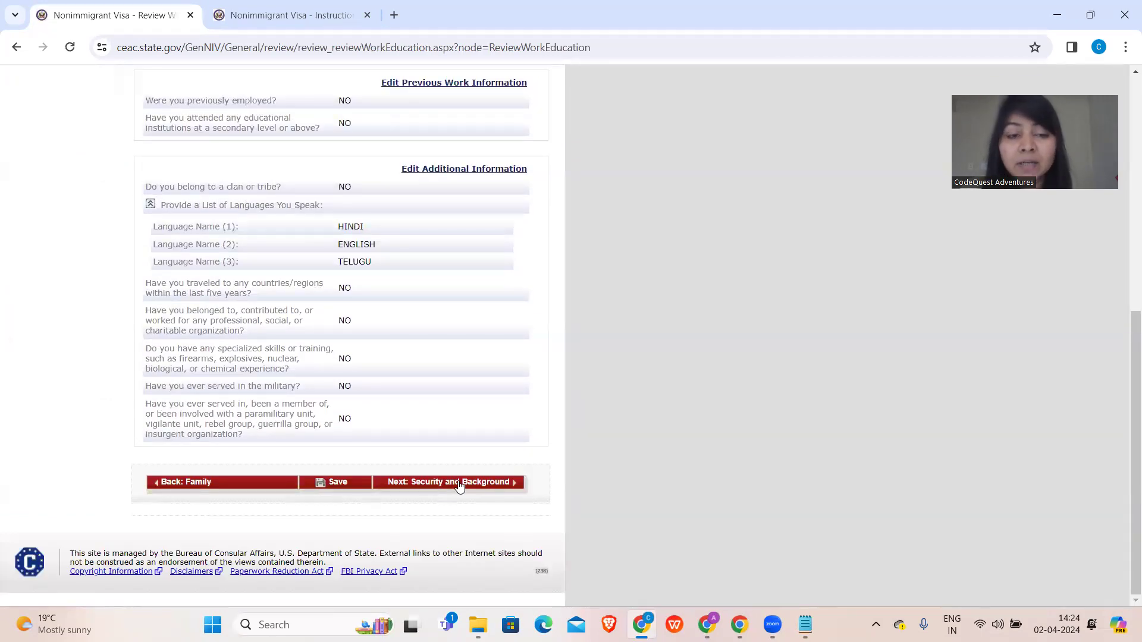
pyautogui.click(460, 487)
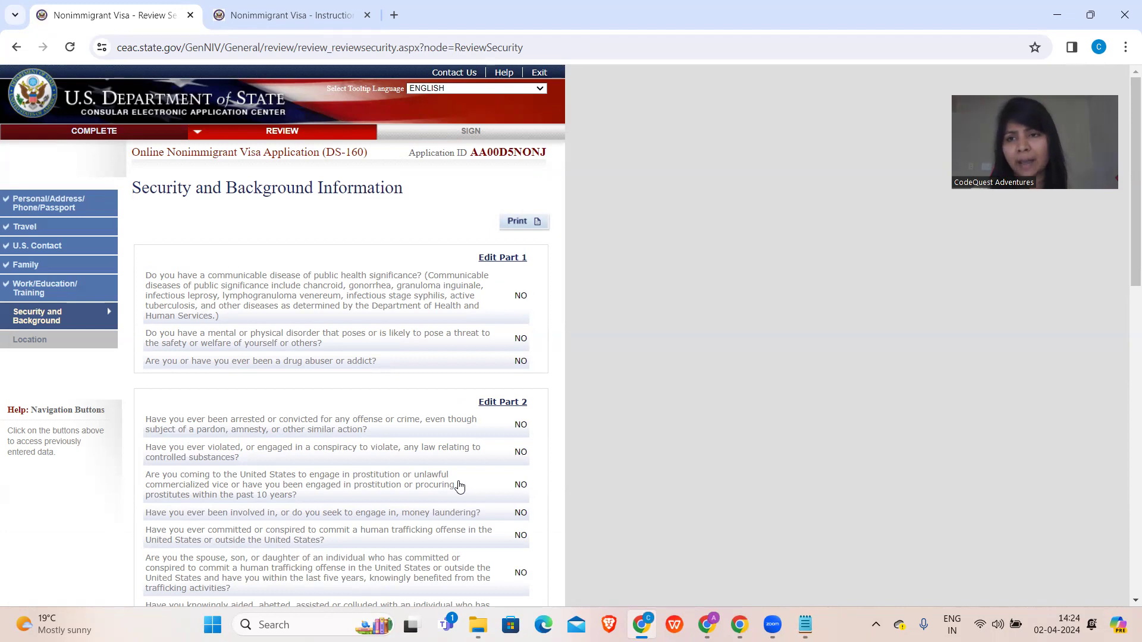
pyautogui.scroll(-10, 460, 486)
pyautogui.scroll(-3, 460, 487)
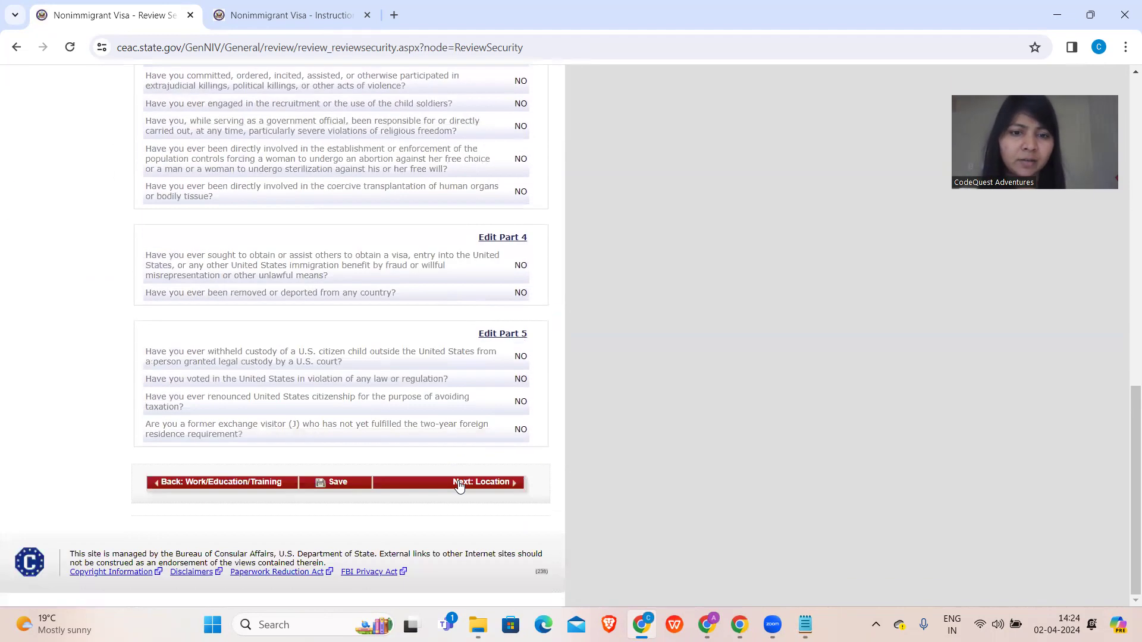
pyautogui.click(459, 487)
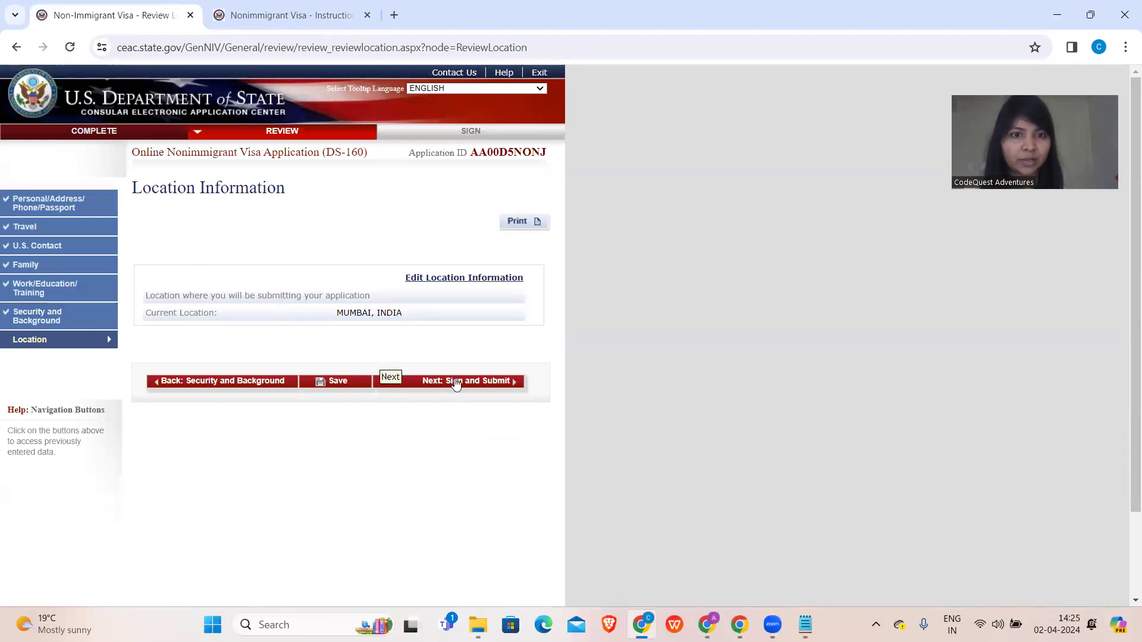
# - Accept Mumbai, India as the location and bring up the preparer and e-signature fields
pyautogui.click(456, 383)
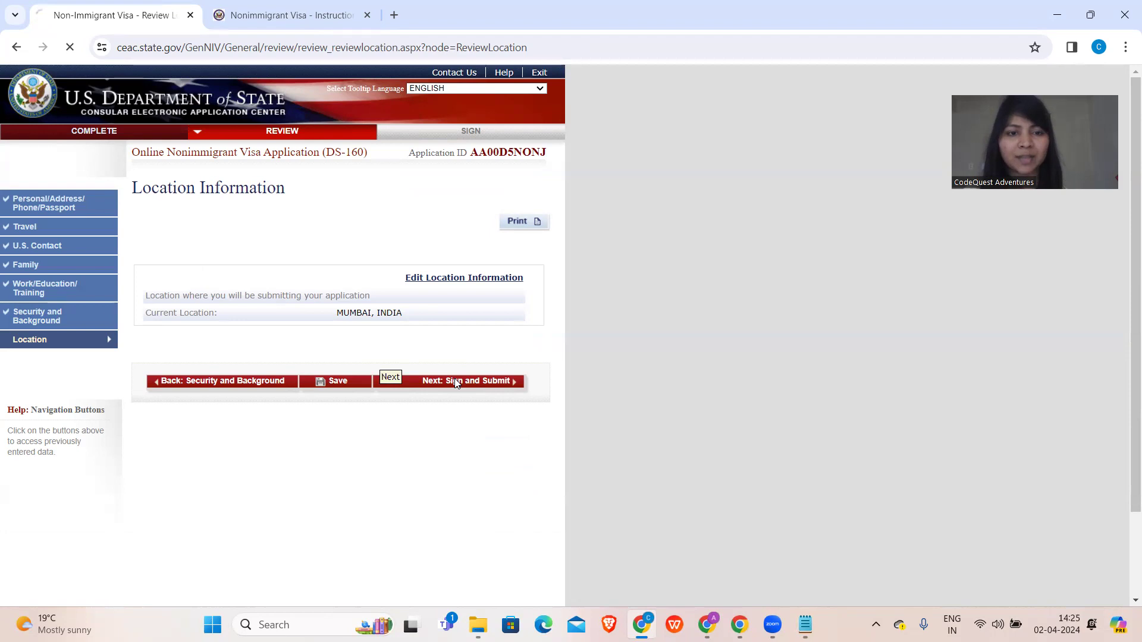
pyautogui.scroll(-18, 455, 382)
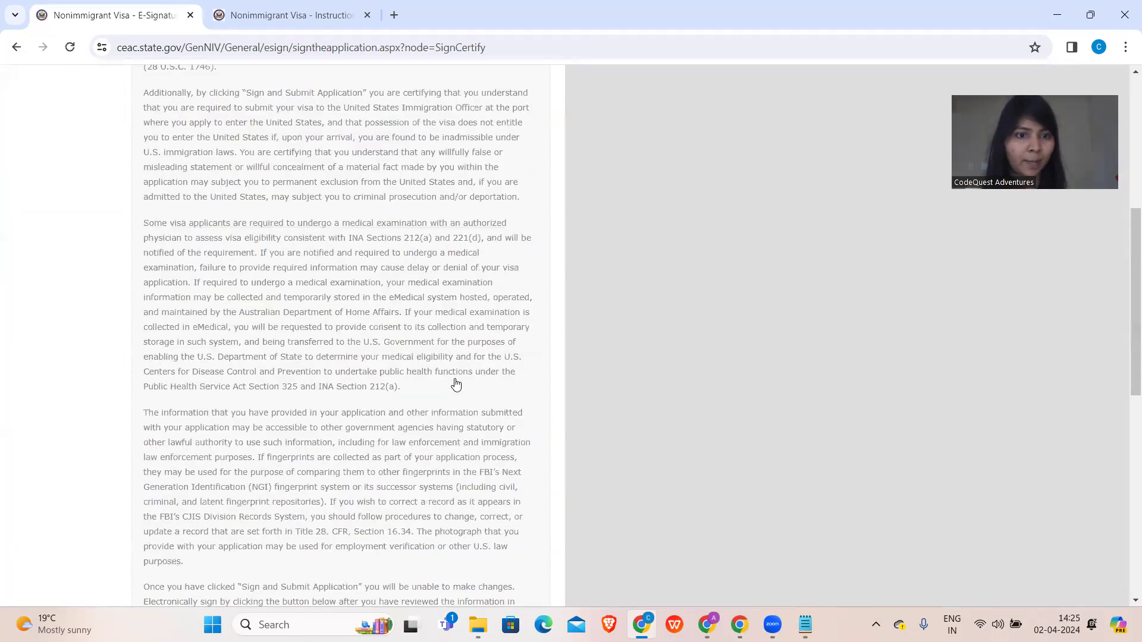
pyautogui.scroll(2, 406, 351)
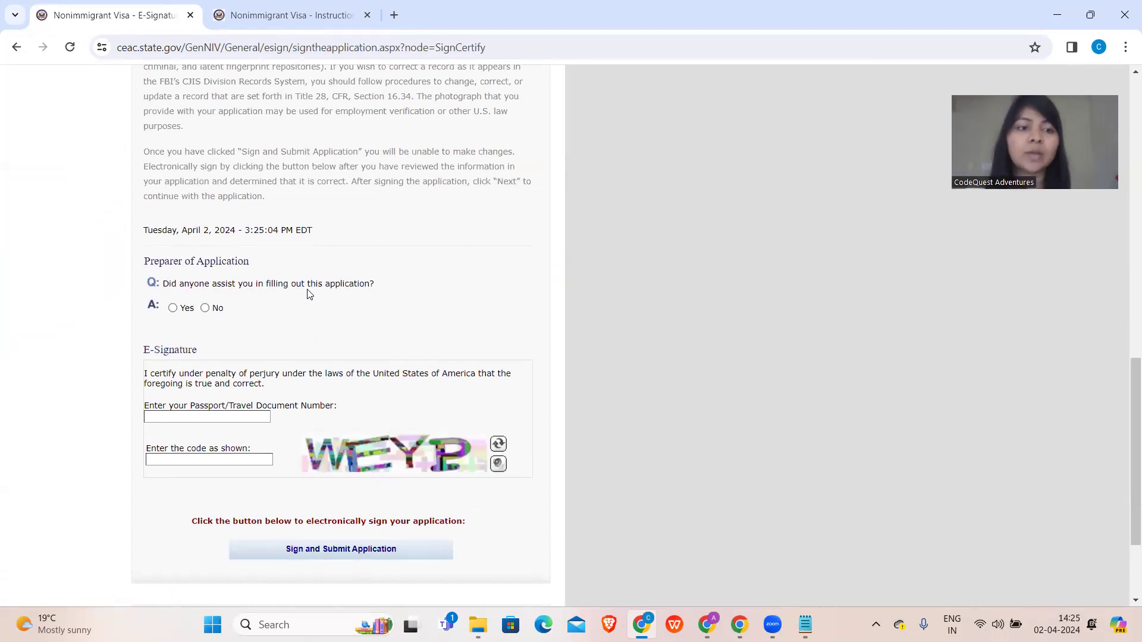
# - Answer No to the preparer question, paste the passport number and enter the displayed verification code
pyautogui.click(174, 308)
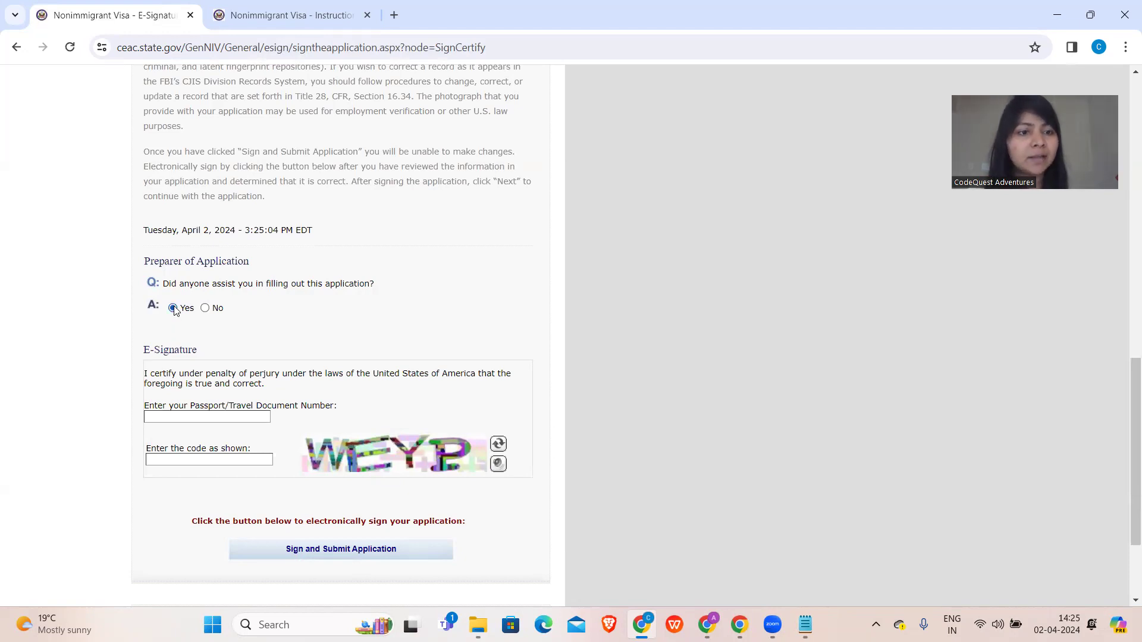
pyautogui.click(206, 308)
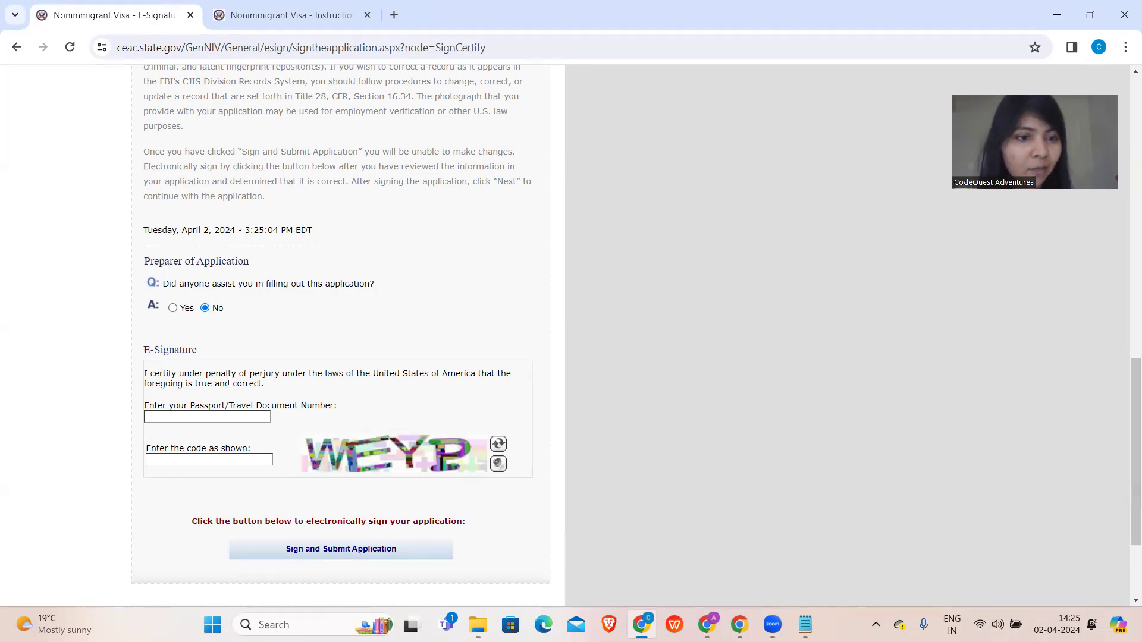
pyautogui.click(213, 419)
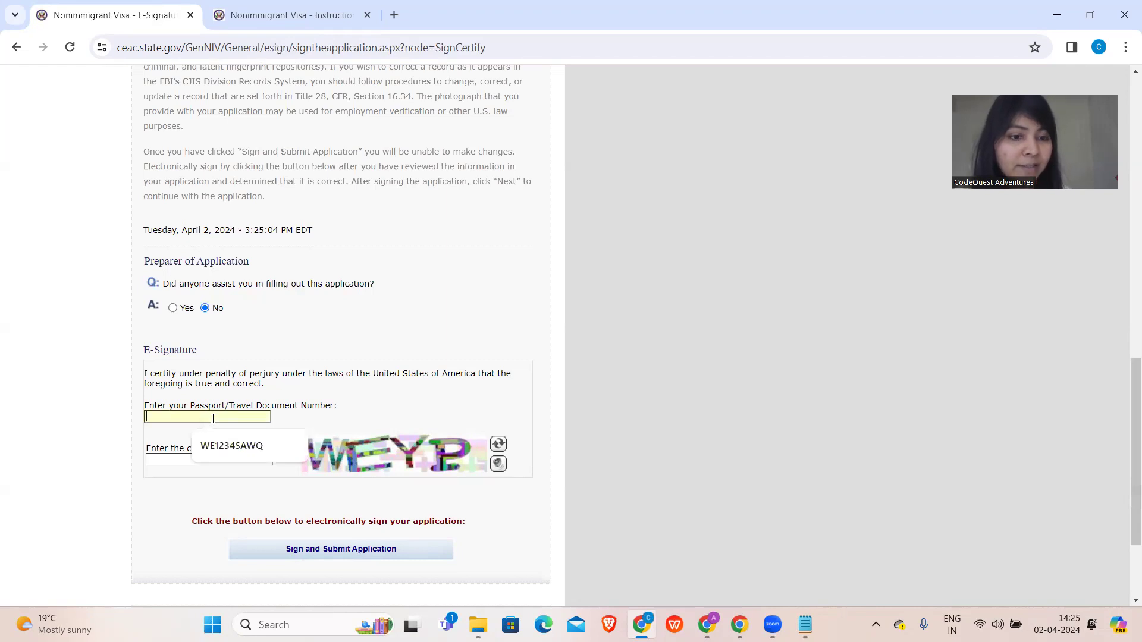
pyautogui.write('WE1234FD34')
pyautogui.click(180, 458)
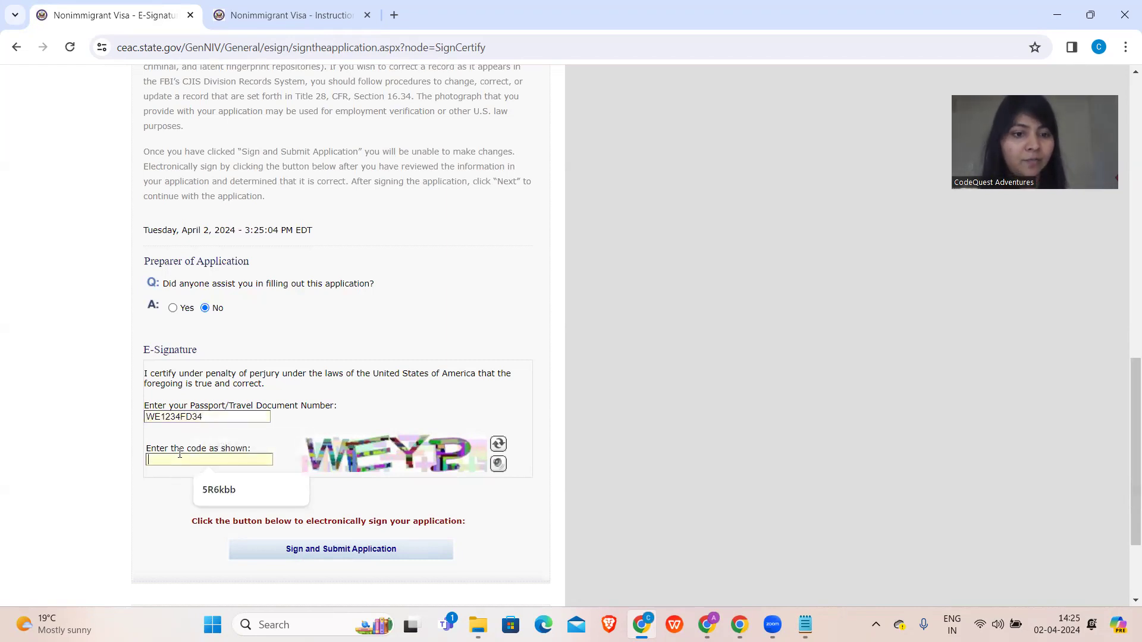
pyautogui.write('WE')
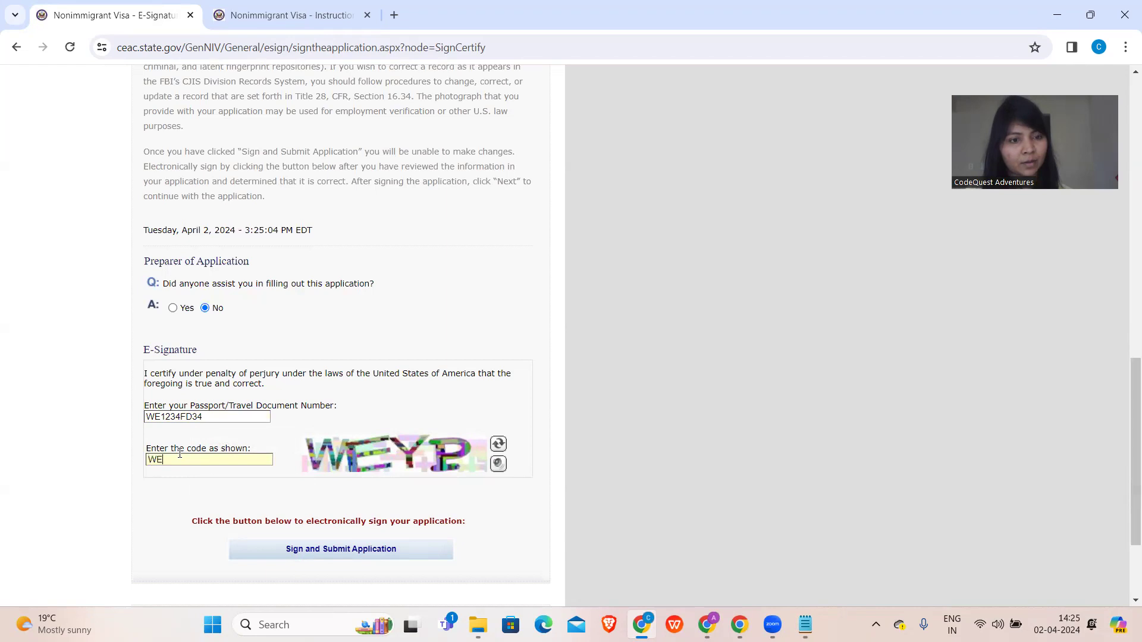
pyautogui.write('YP')
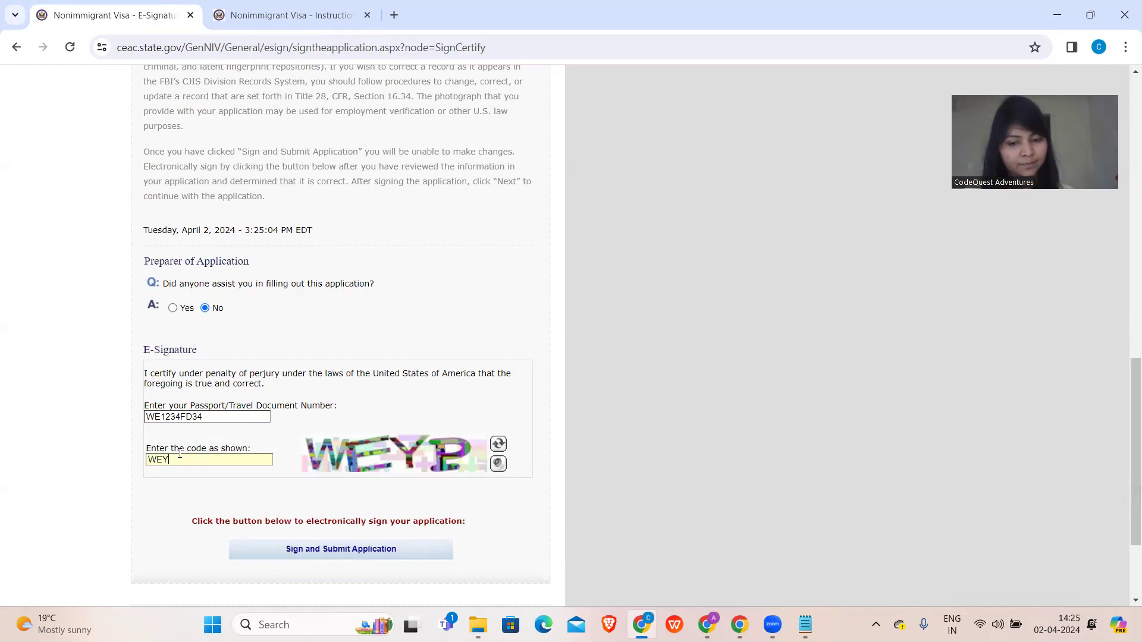
# - Electronically sign and submit the DS-160, check the April 2, 2024 success message, and continue to Confirmation
pyautogui.click(321, 550)
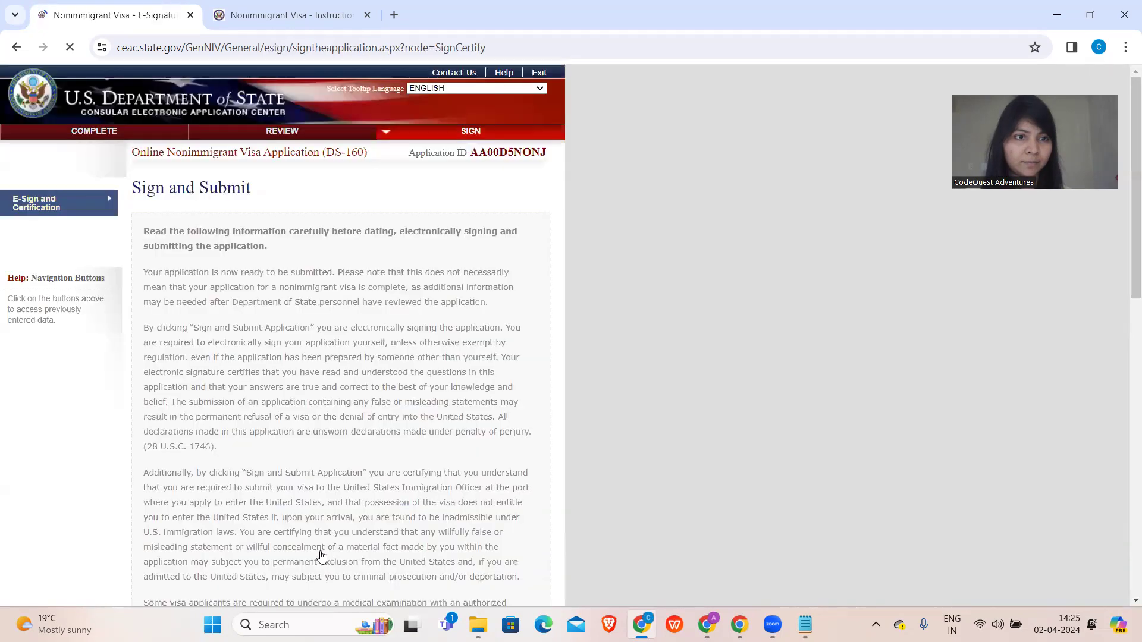
pyautogui.scroll(12, 310, 408)
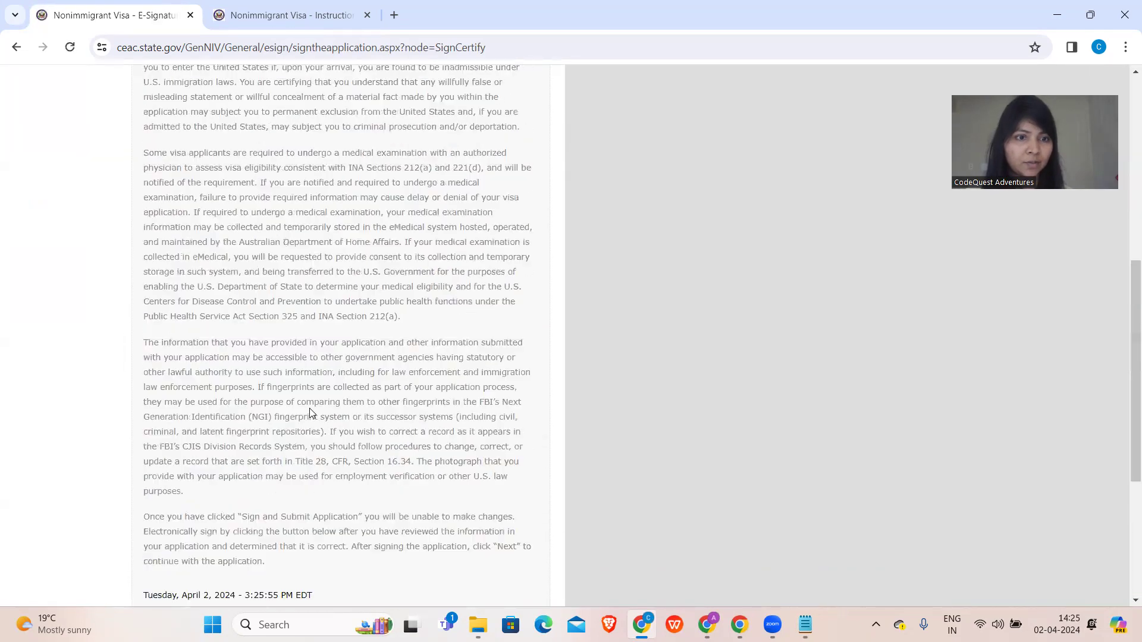
pyautogui.scroll(-12, 309, 408)
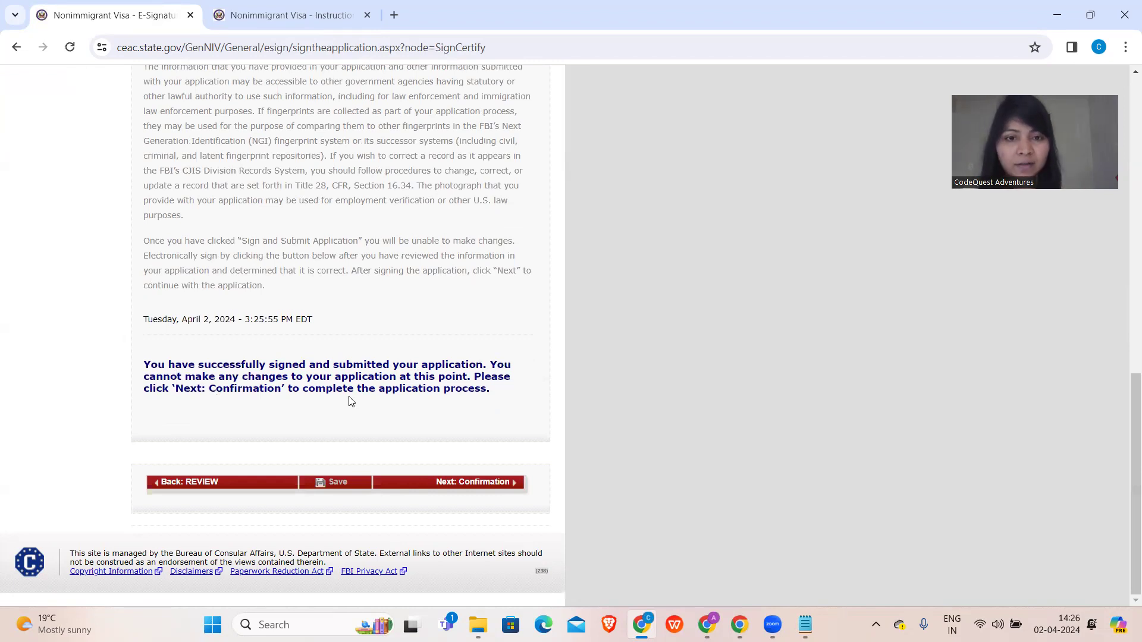
pyautogui.click(440, 483)
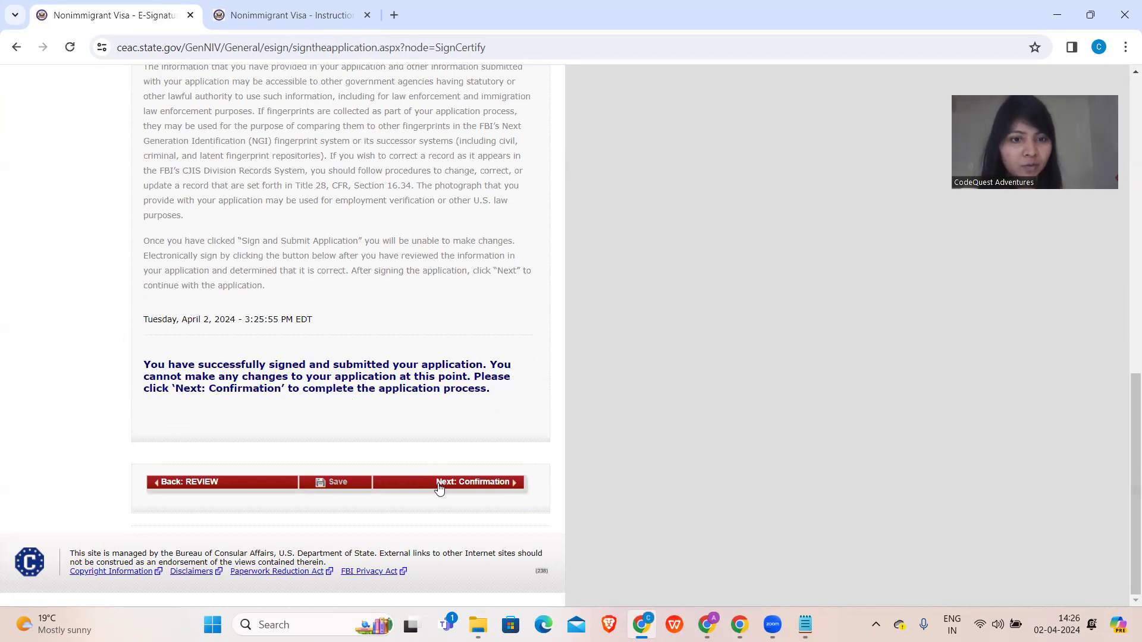